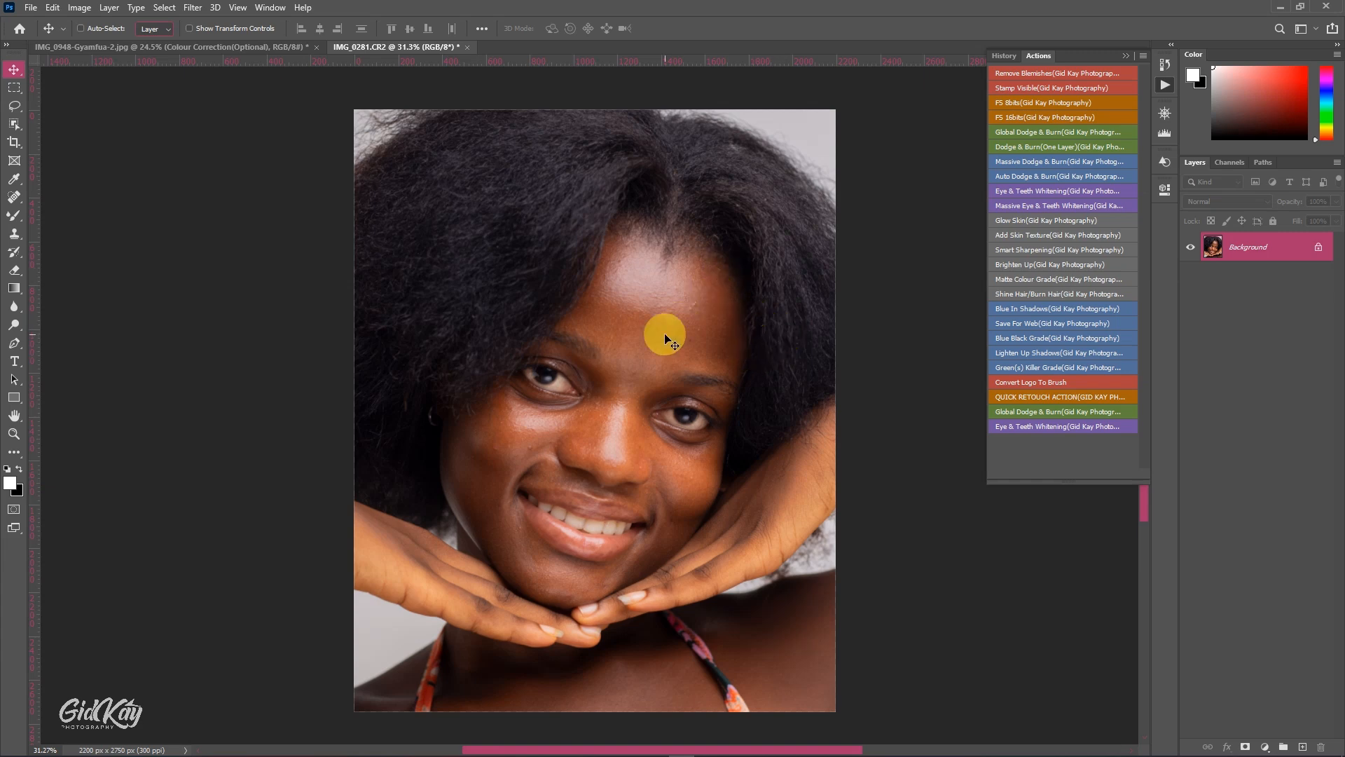
Duplicate the Background layer and run the Remove Blemishes(Gid Kay Photography) action above the copy
scroll(666, 339, "down", 1)
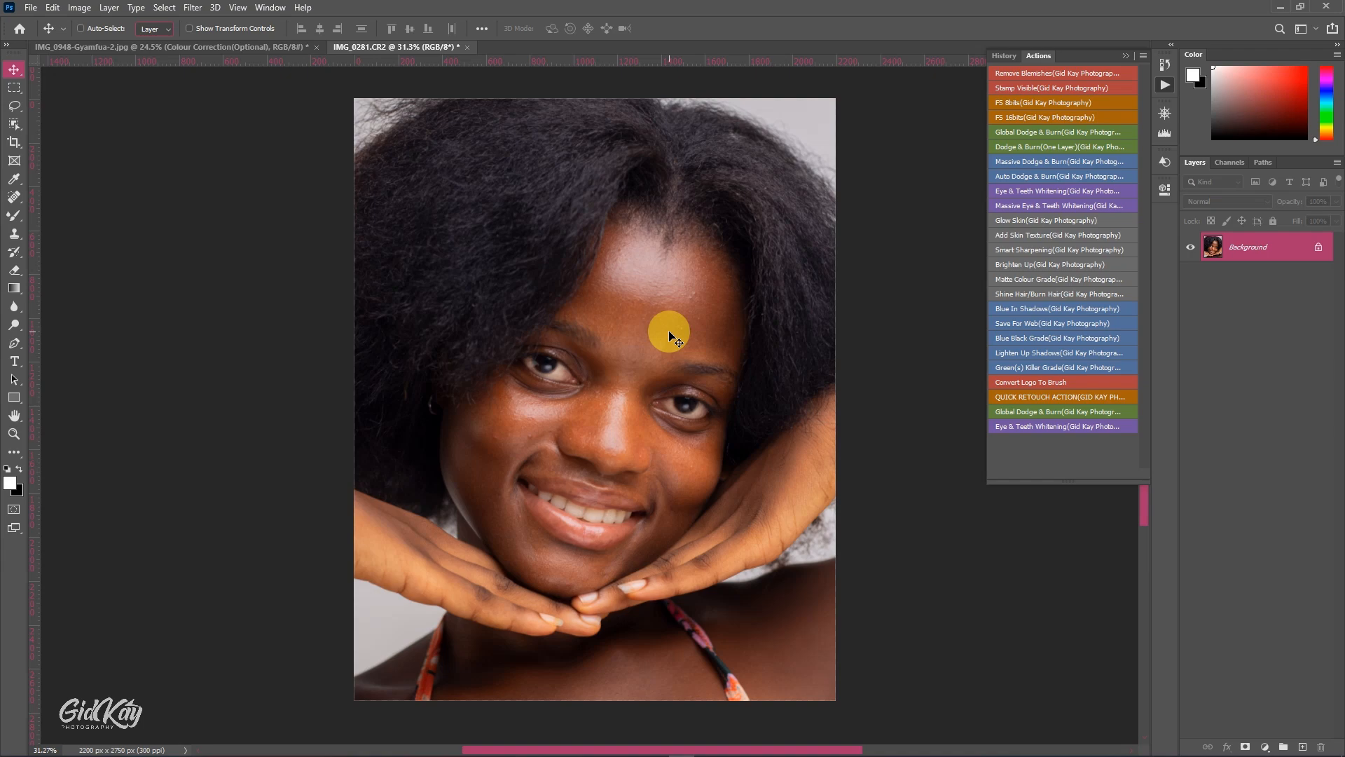
key("ctrl+j")
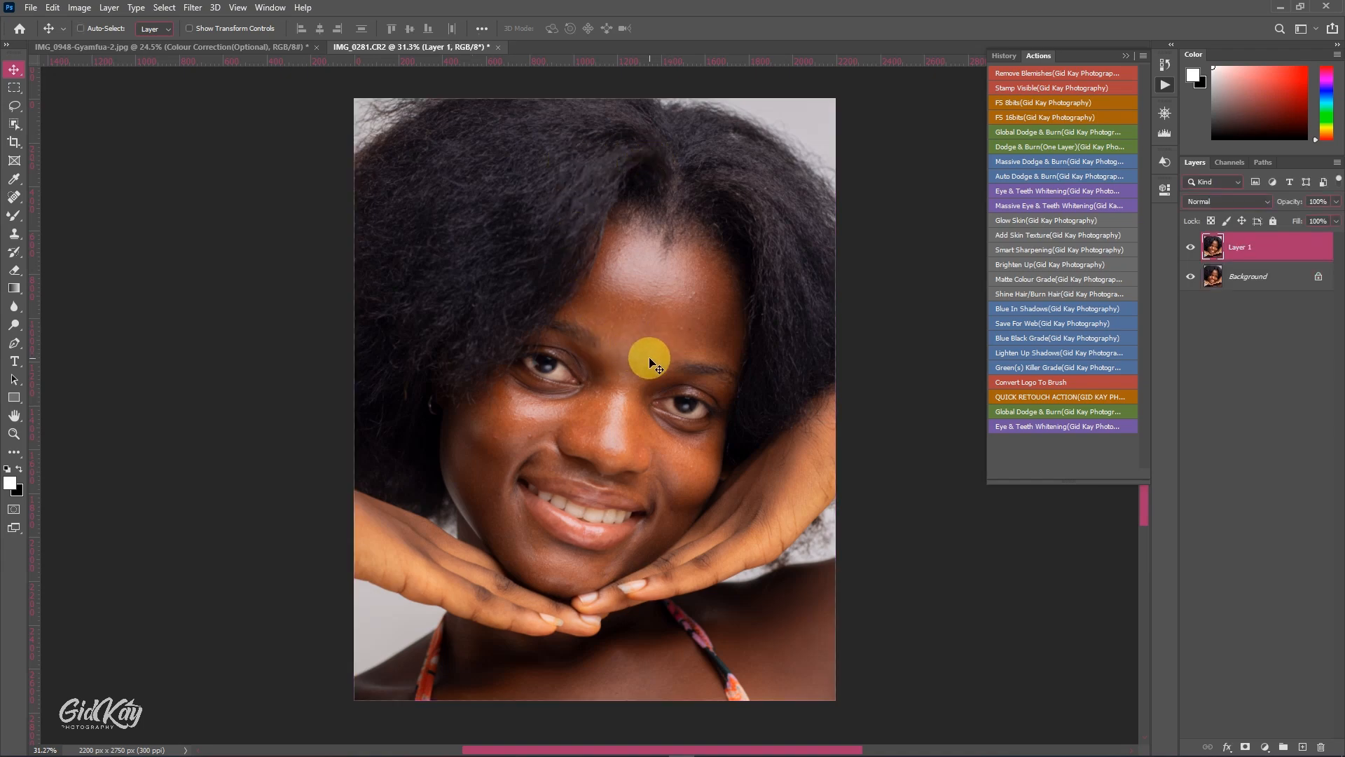
scroll(649, 360, "up", 1)
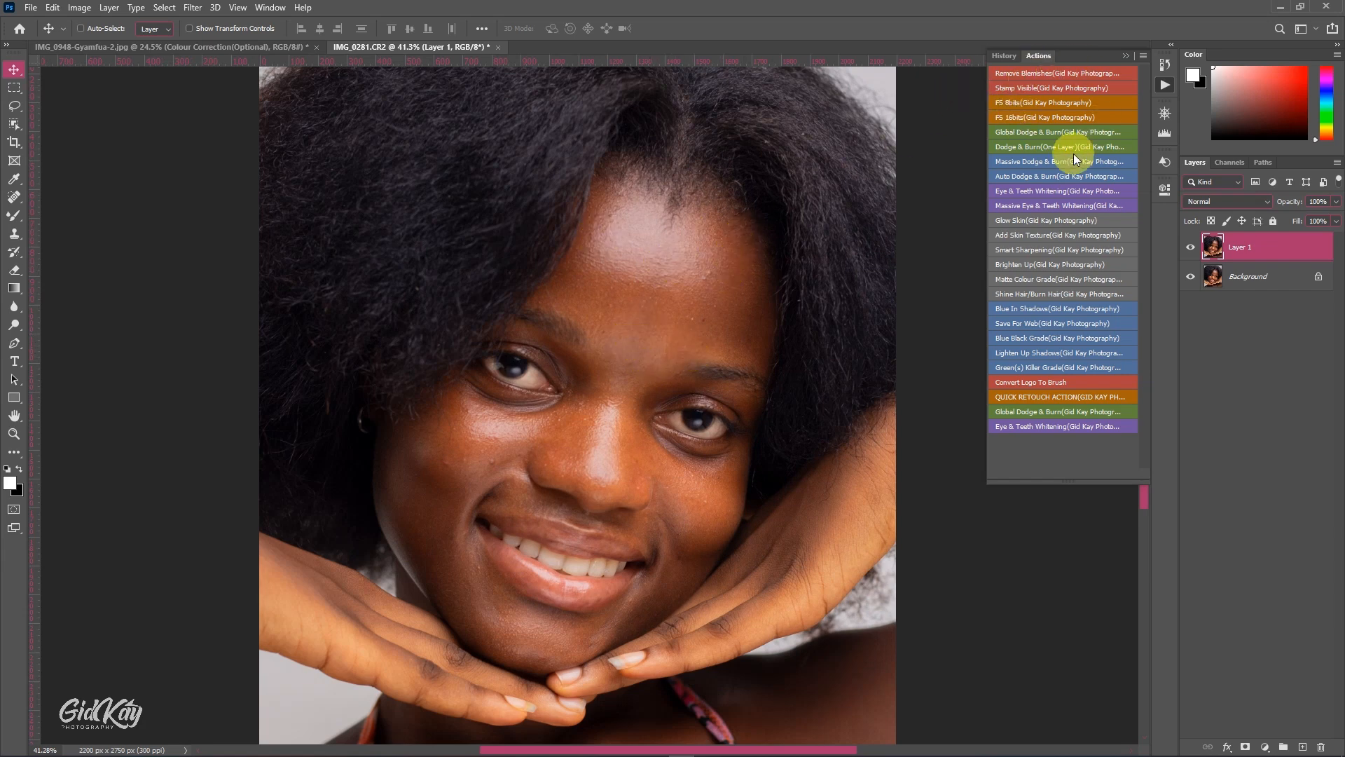
left_click(1060, 73)
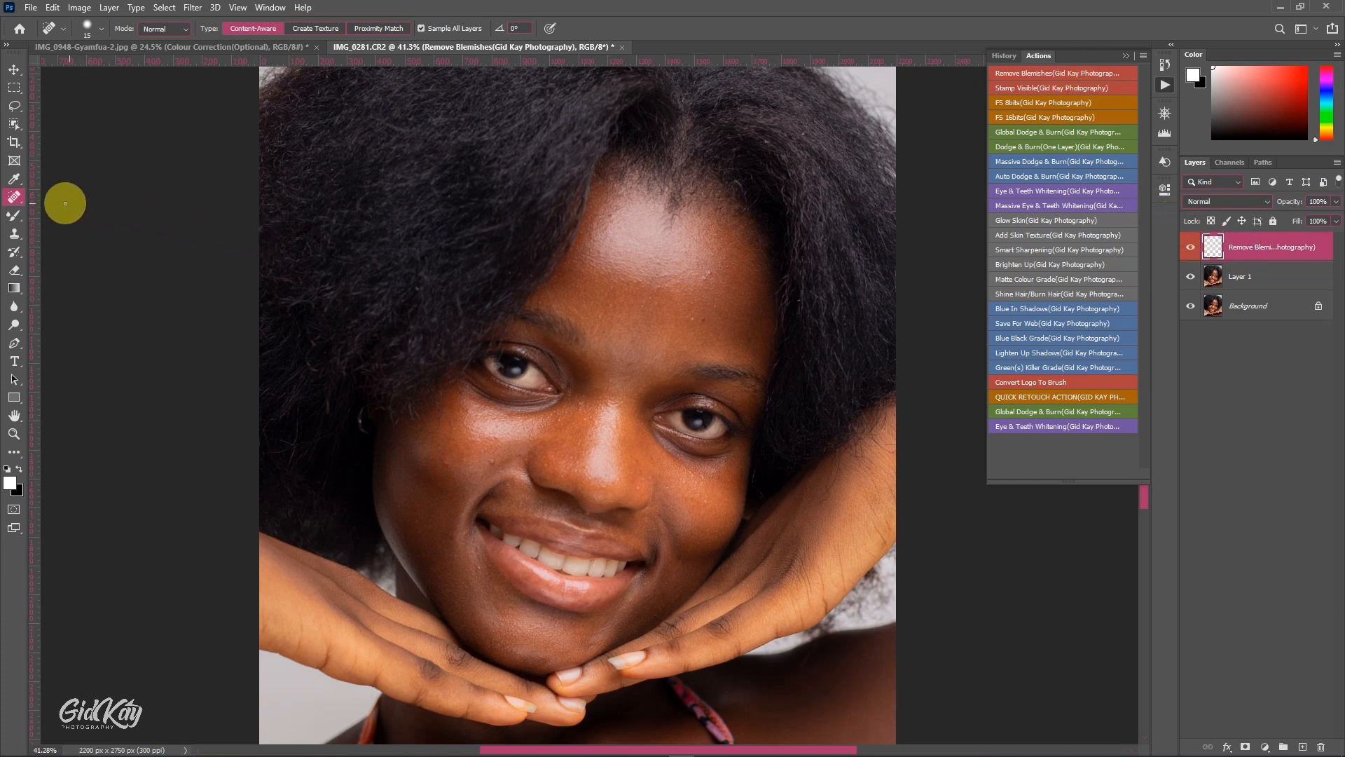
Select the Spot Healing Brush Tool with the Content-Aware type and Sample All Layers enabled
right_click(14, 199)
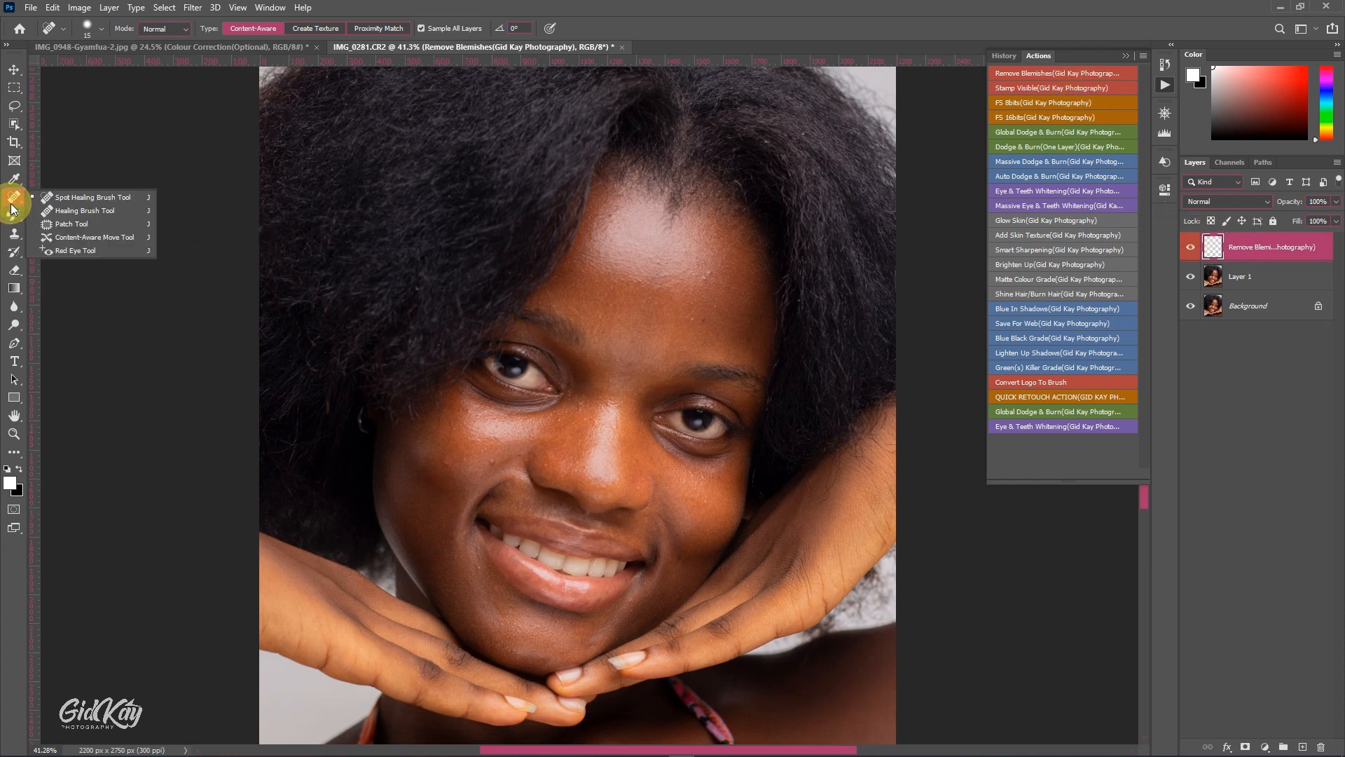
left_click(81, 198)
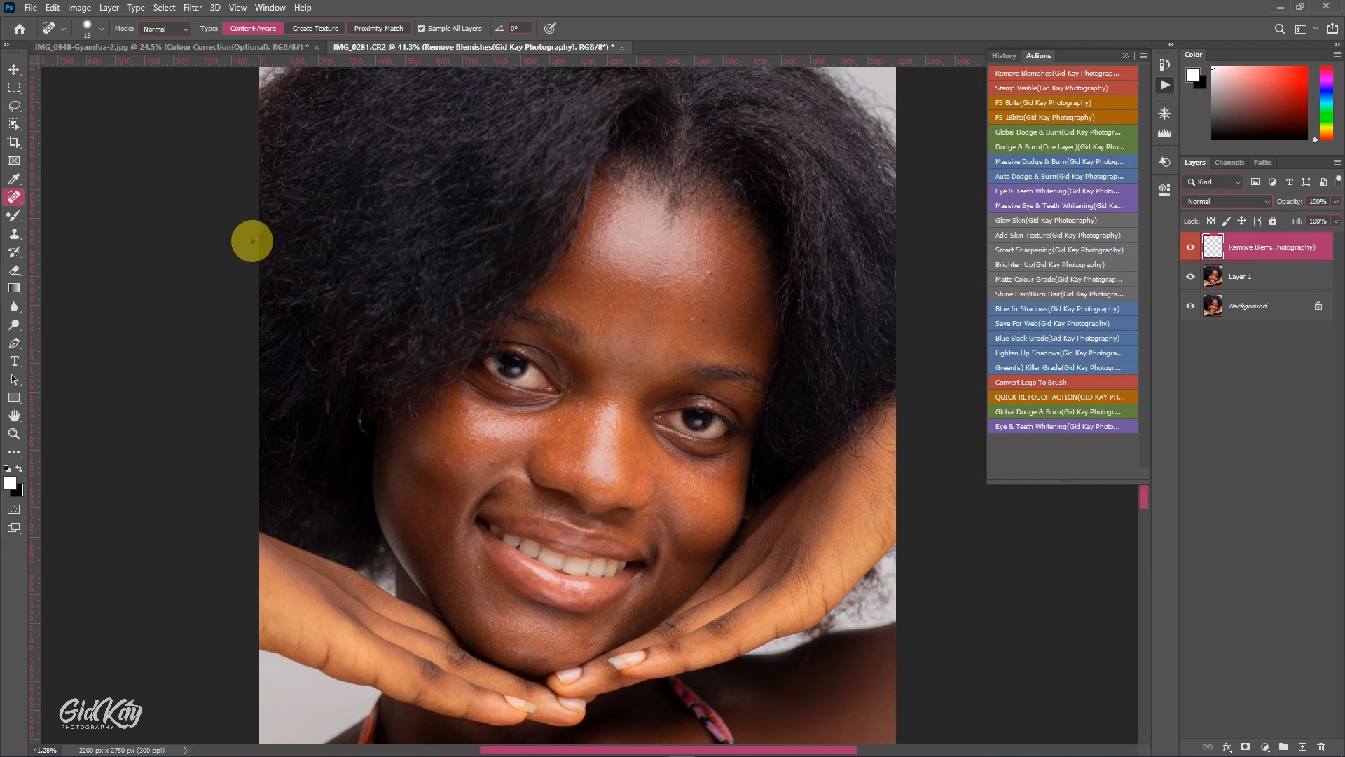
scroll(531, 288, "up", 3)
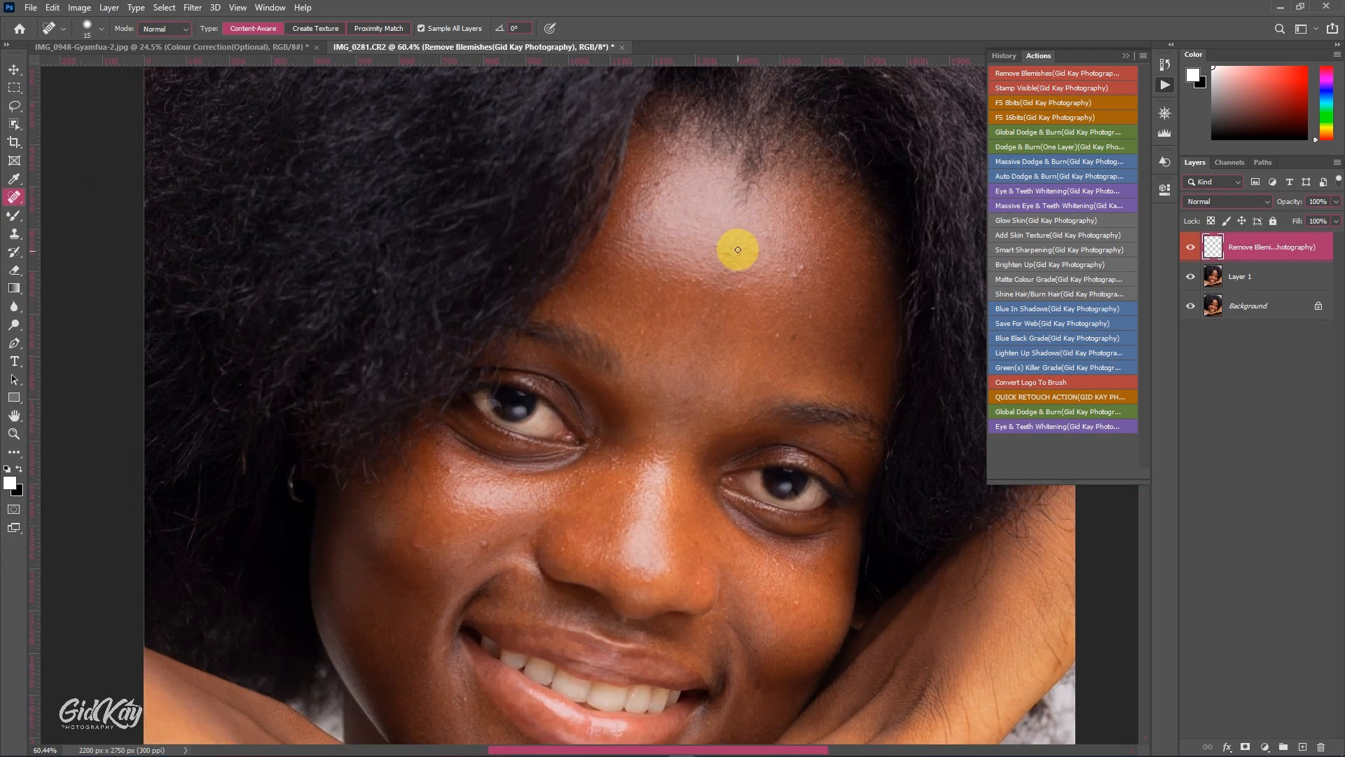
left_click_drag(742, 250, 686, 253)
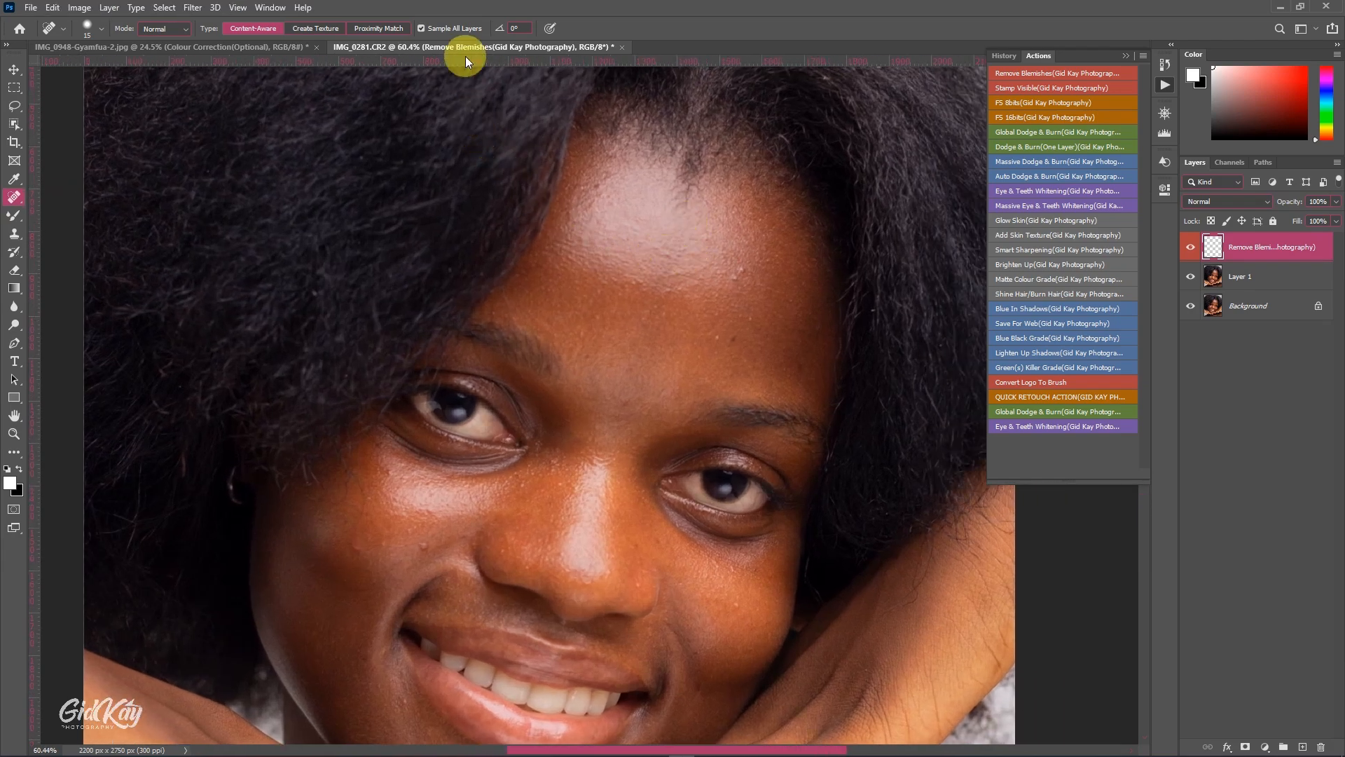
left_click(420, 28)
scroll(690, 312, "up", 1)
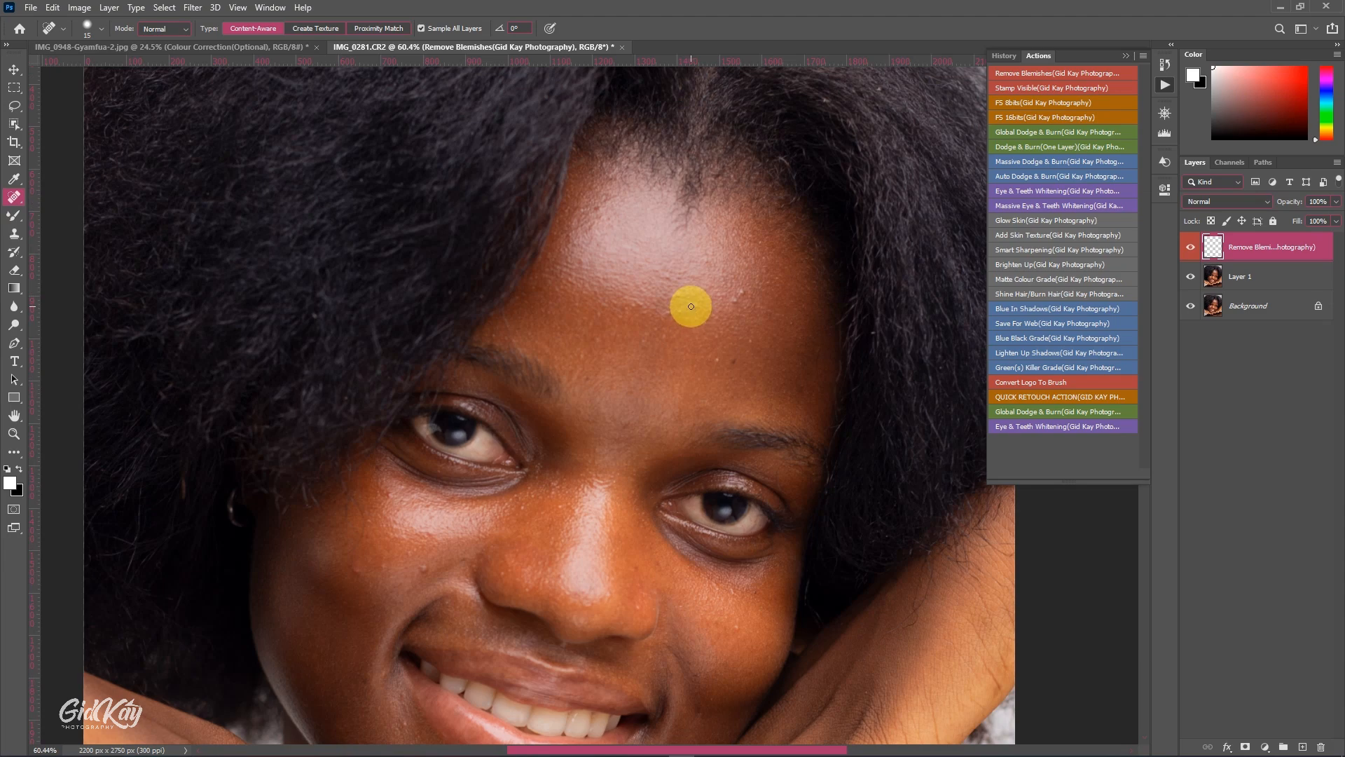
Heal the small bumps and spots across the forehead with the Spot Healing Brush at size 25
scroll(704, 310, "up", 1)
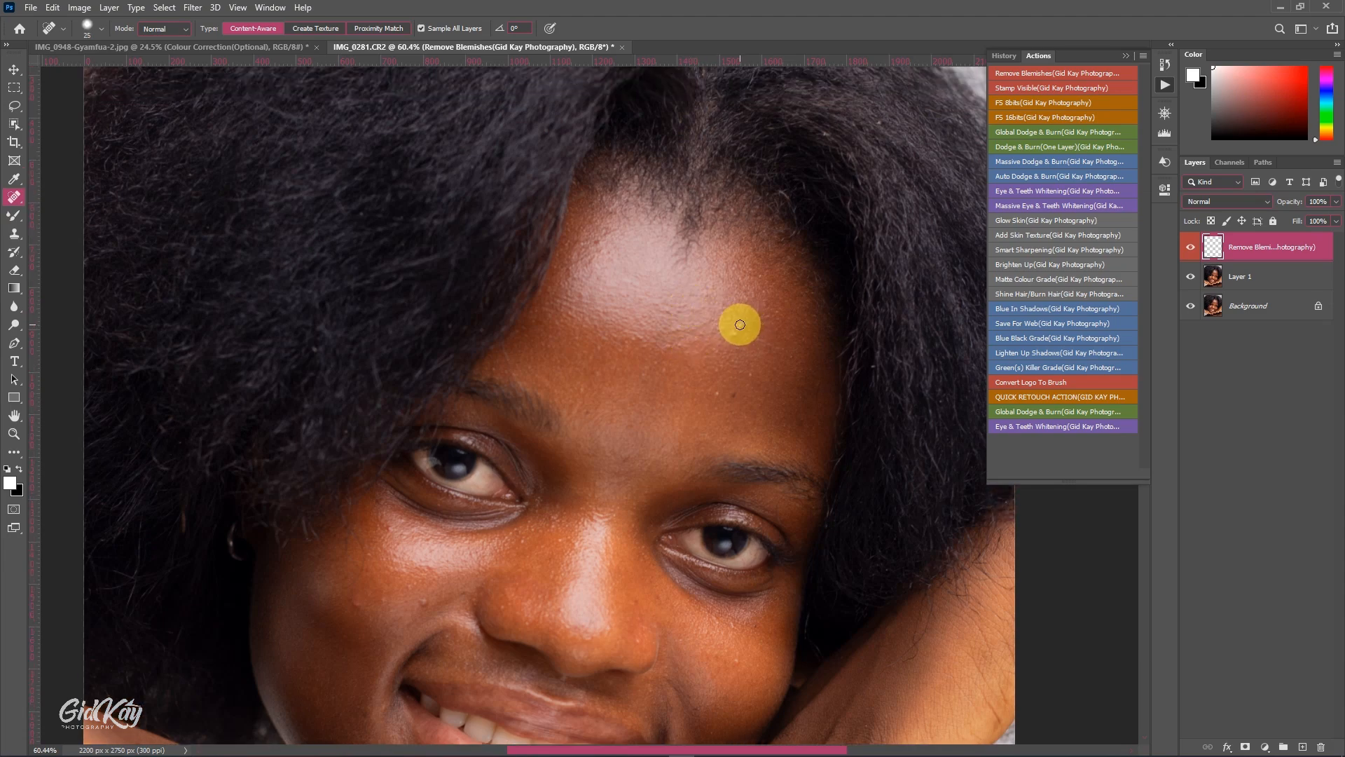
left_click(733, 336)
left_click(736, 331)
scroll(744, 359, "down", 1)
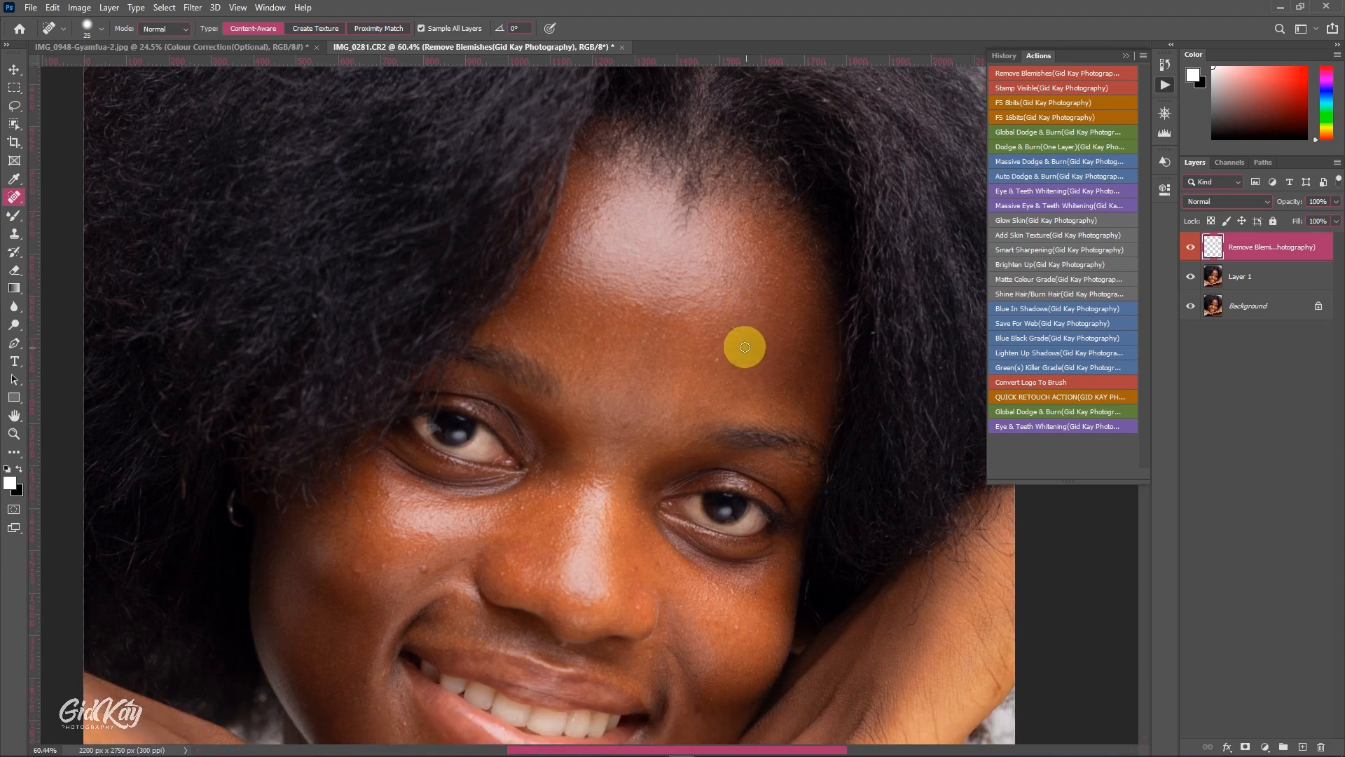
scroll(711, 345, "down", 1)
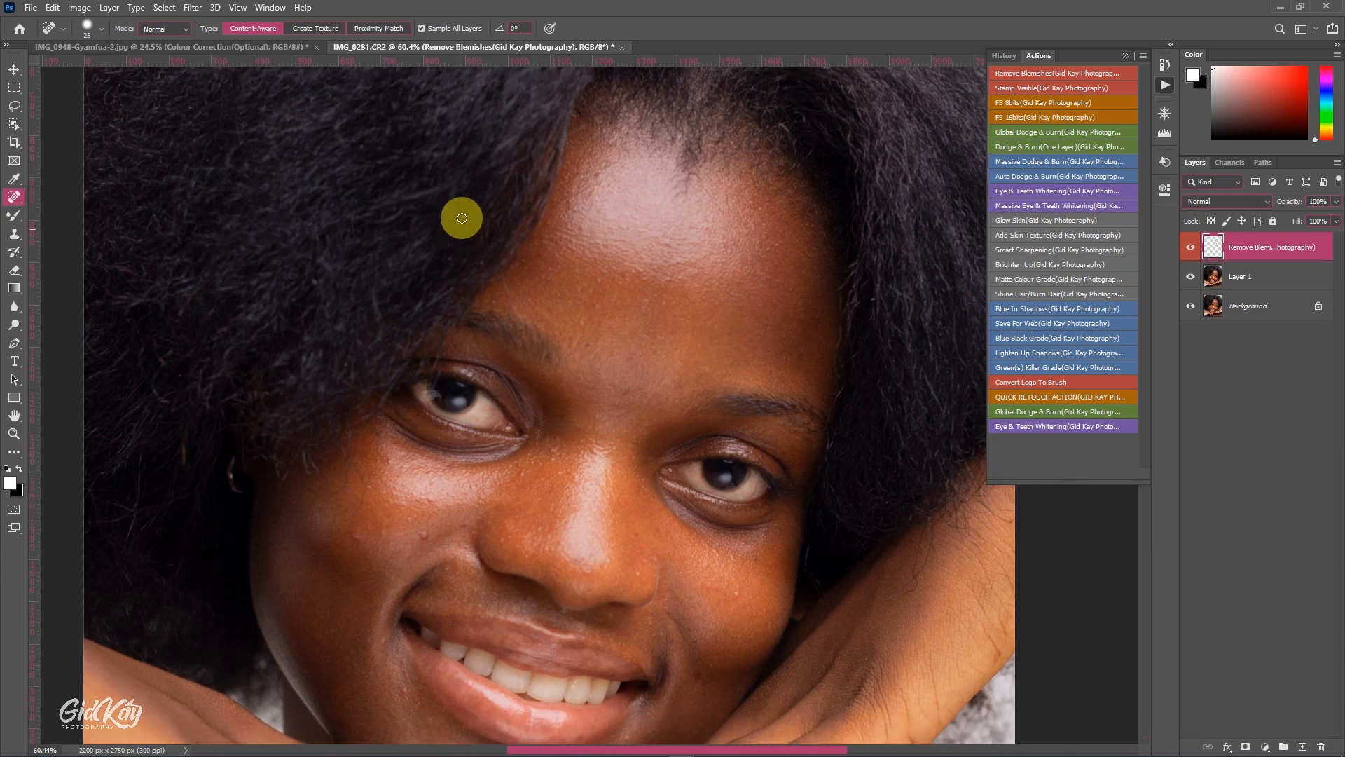
scroll(502, 231, "up", 1)
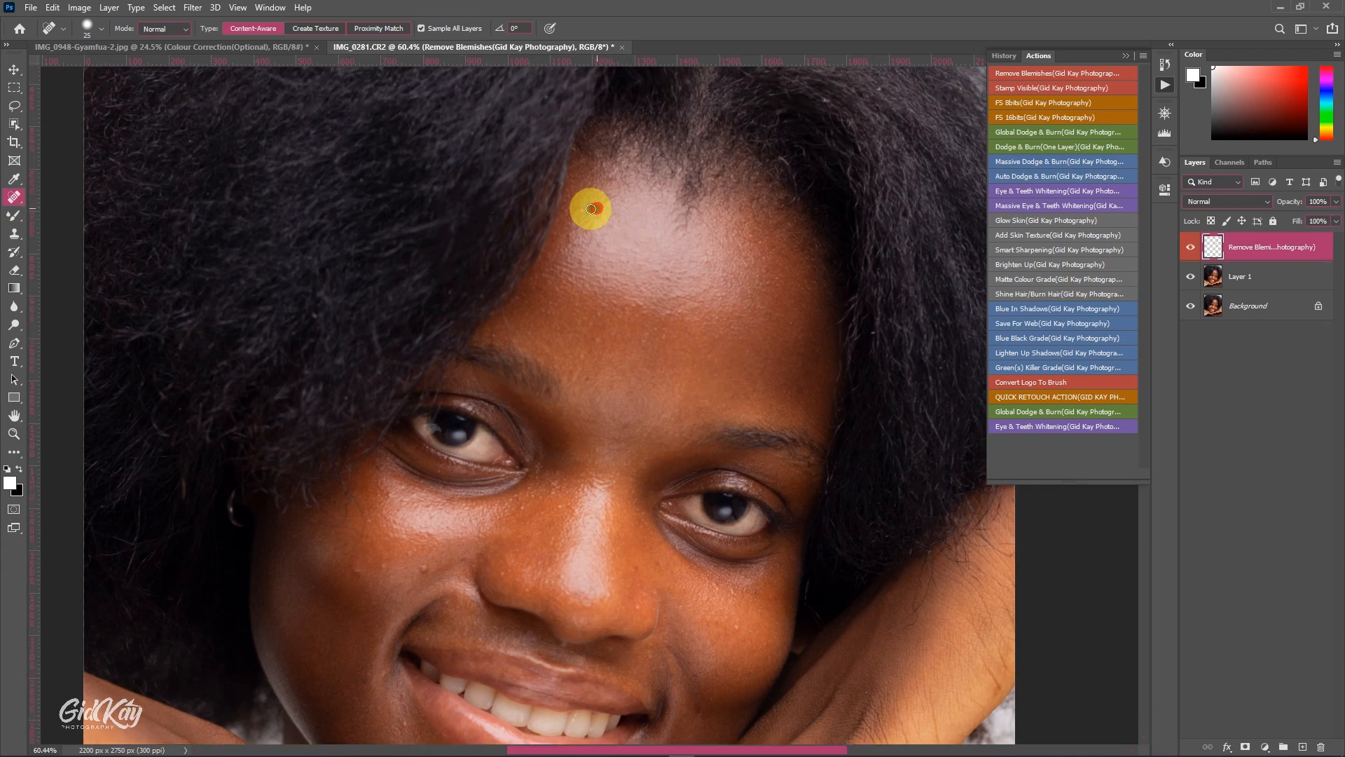
Heal the blemishes on the image-left cheek and beside the nose with a size 25 brush
scroll(651, 209, "down", 2)
scroll(469, 366, "down", 6)
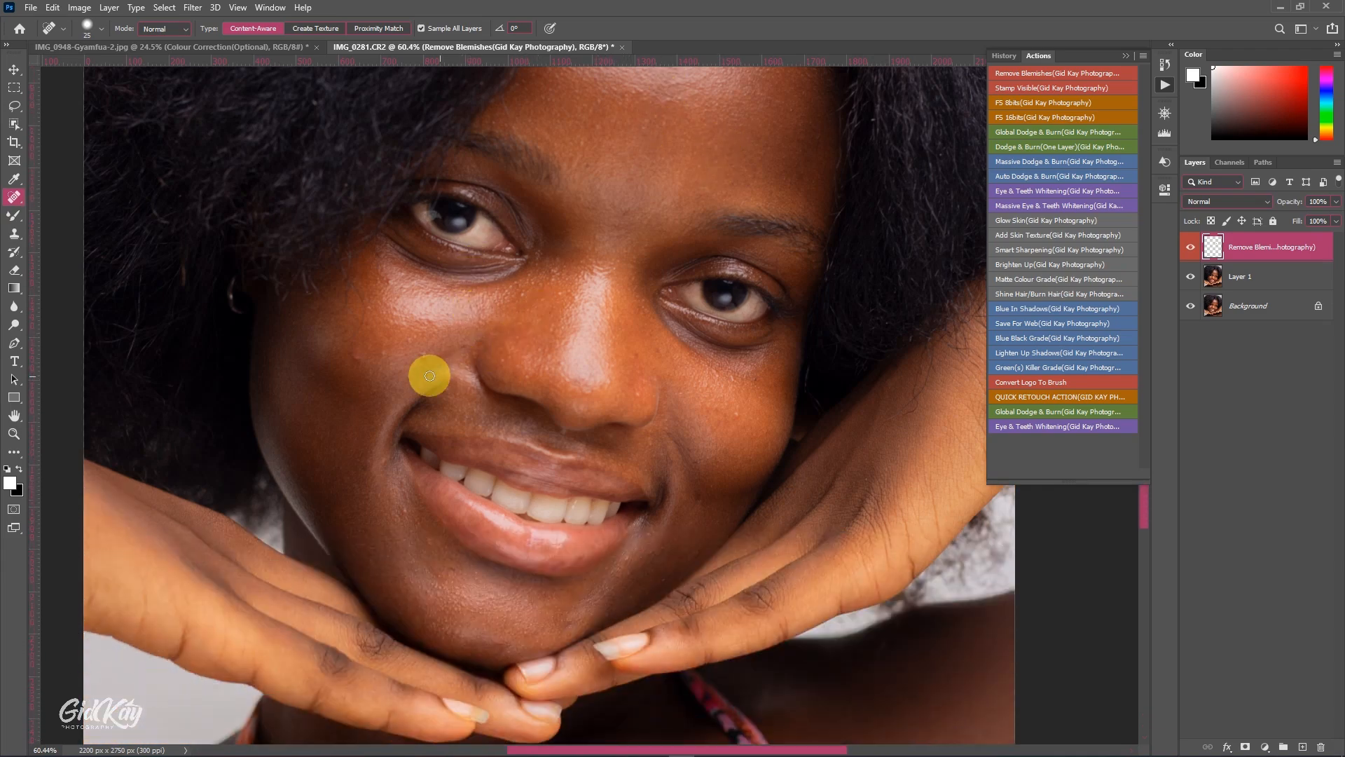
key("bracketleft")
key("bracketright")
scroll(511, 309, "down", 2)
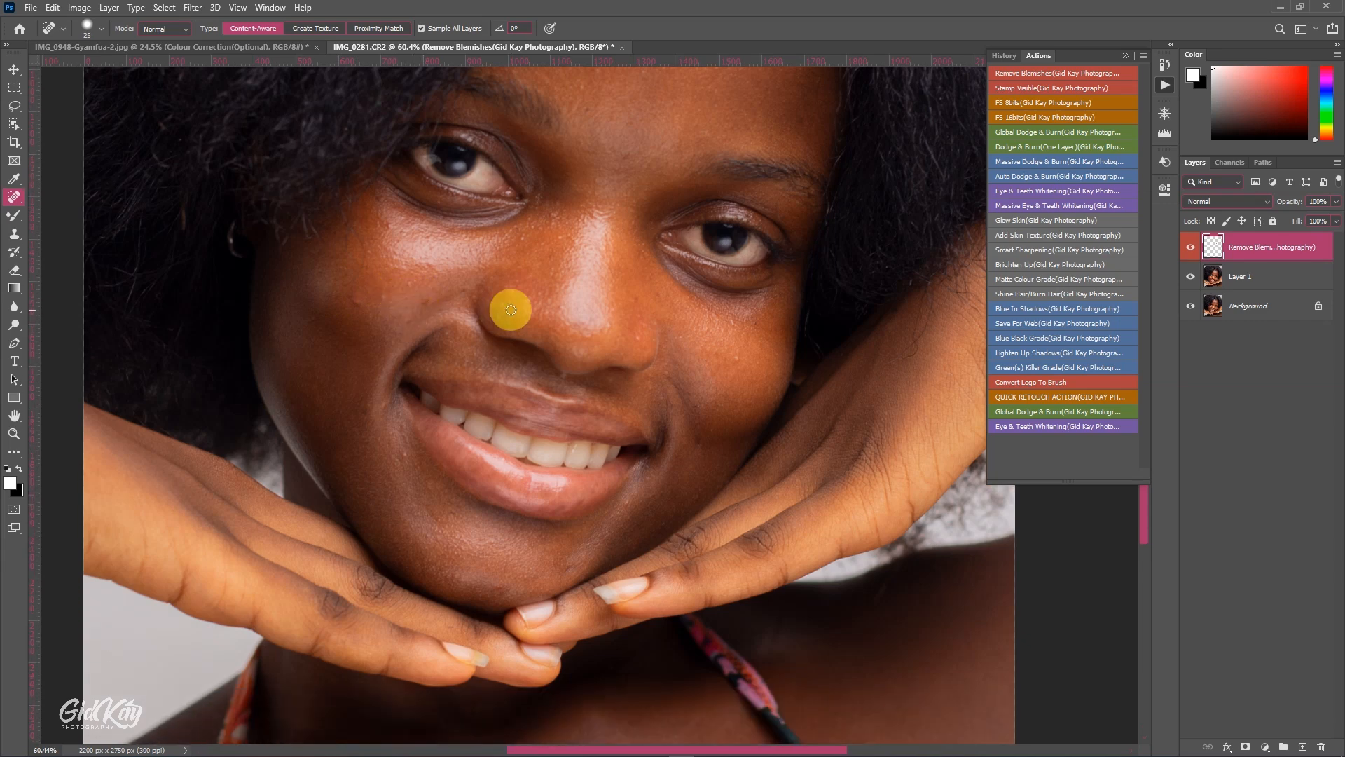
left_click(425, 303)
key("bracketright")
left_click_drag(353, 277, 355, 234)
scroll(546, 366, "down", 1)
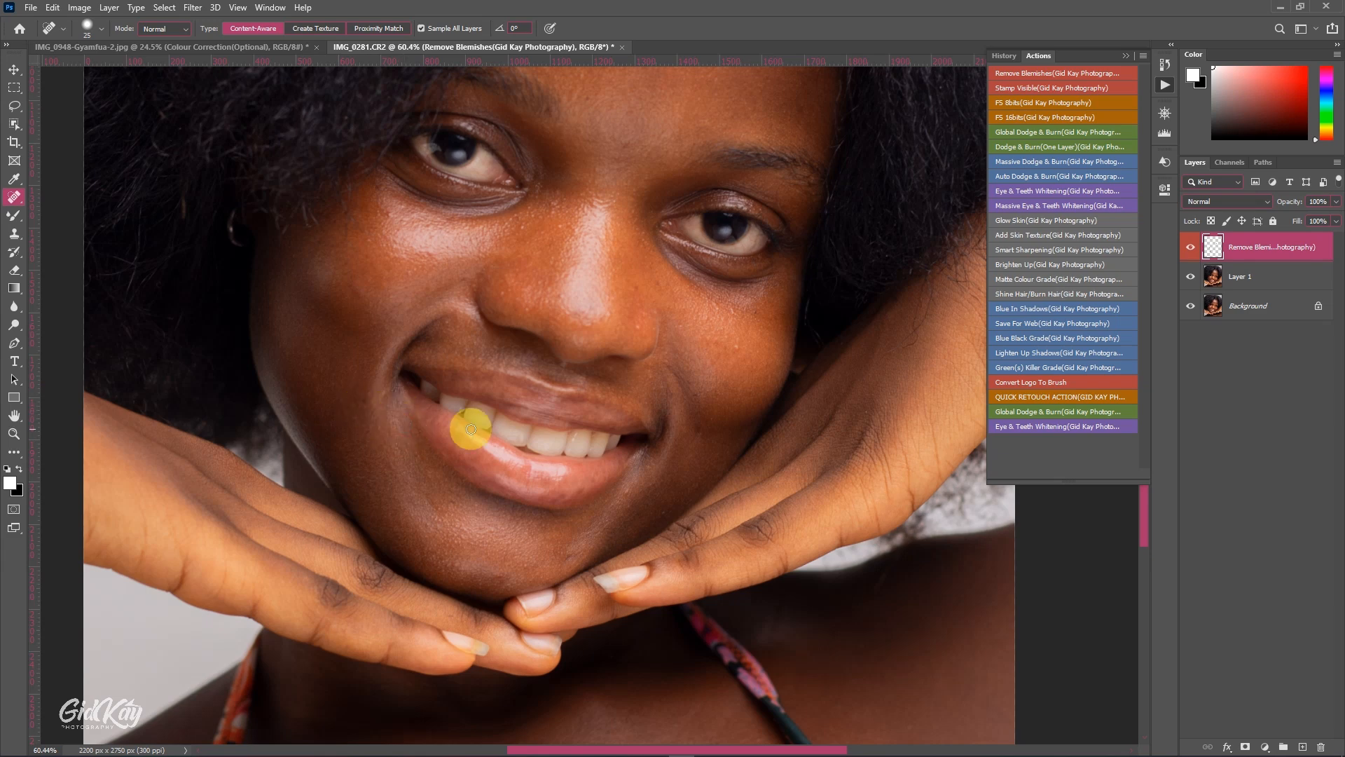
Heal the spots on the side of the nose and the image-right cheek, using brush sizes 20 and 25
scroll(490, 406, "up", 2)
key("bracketleft")
left_click(637, 375)
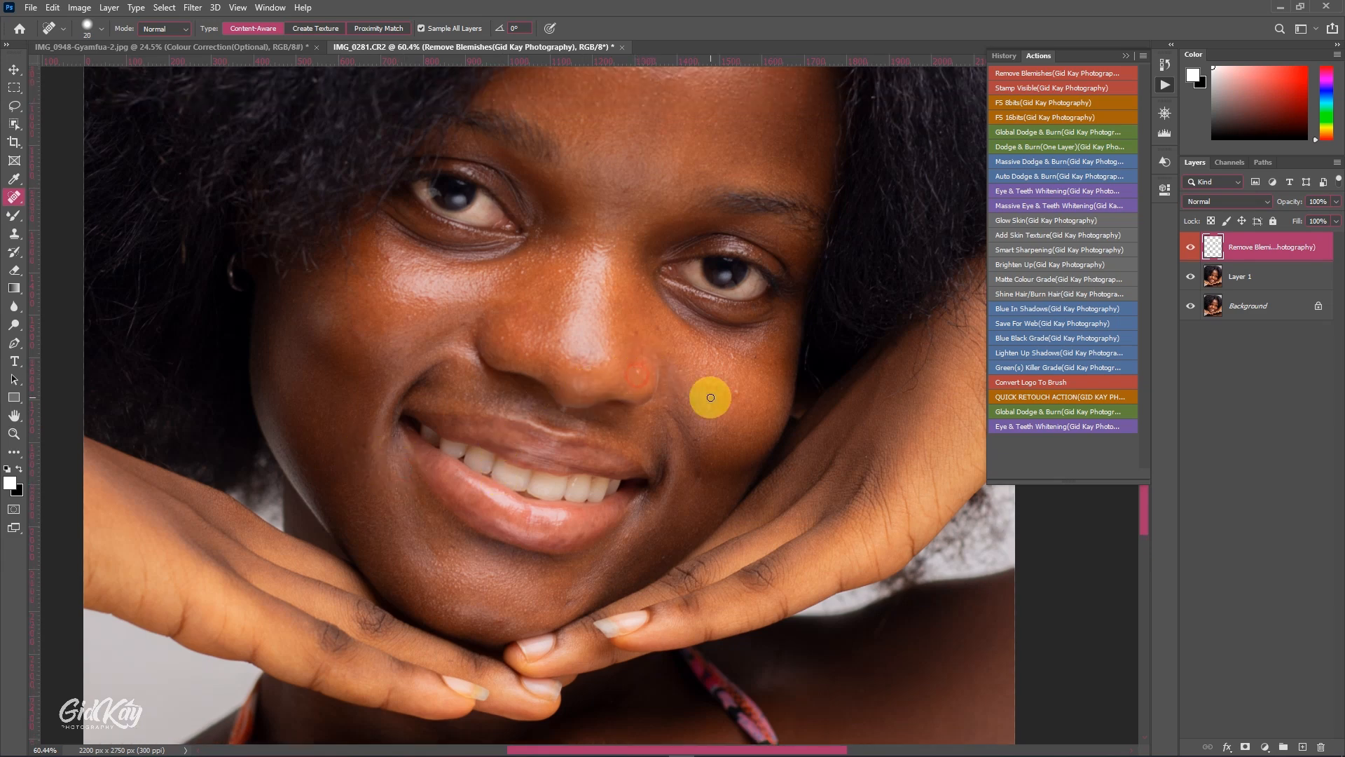
key("bracketright")
left_click(736, 358)
left_click(751, 360)
left_click(639, 371)
scroll(561, 308, "down", 1)
Heal the remaining spots on the lower cheek and chin, enlarging the healing brush to size 30
scroll(564, 326, "down", 3)
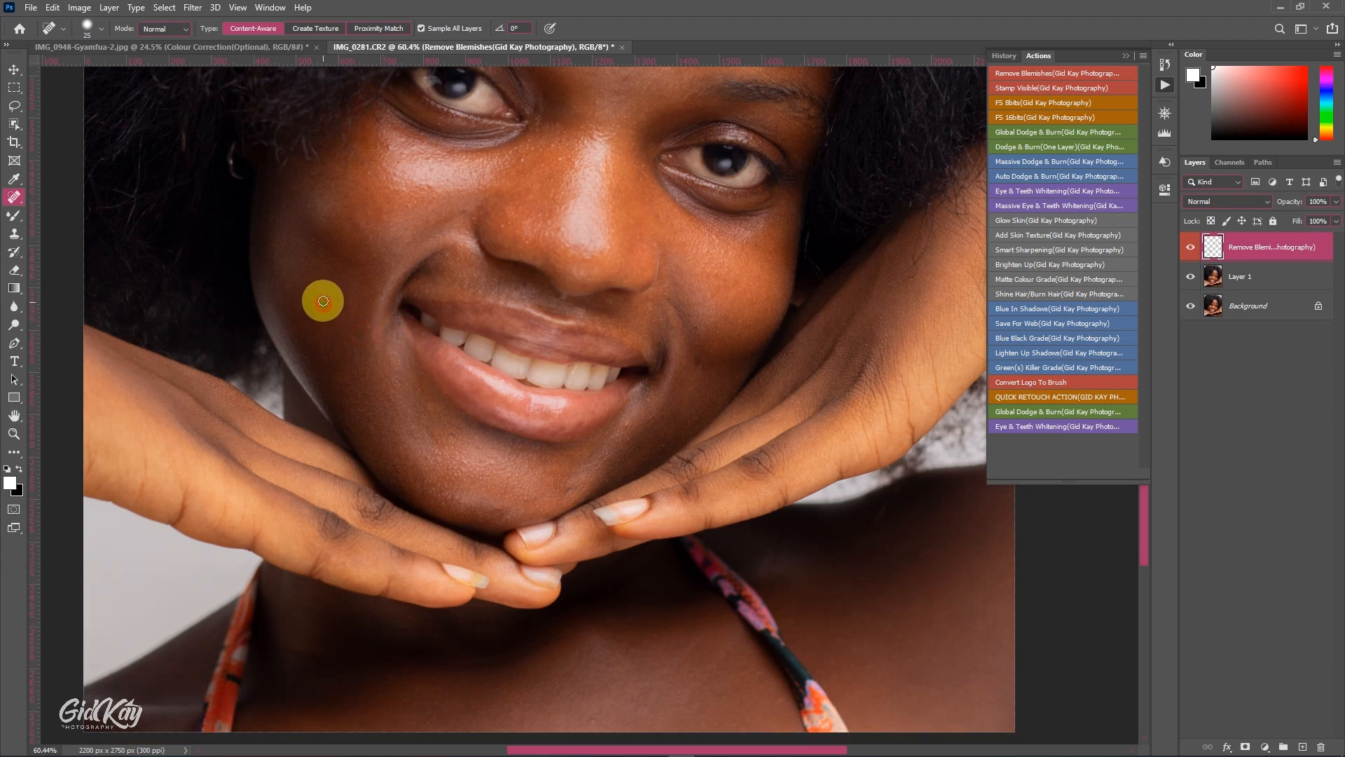
scroll(357, 330, "down", 3)
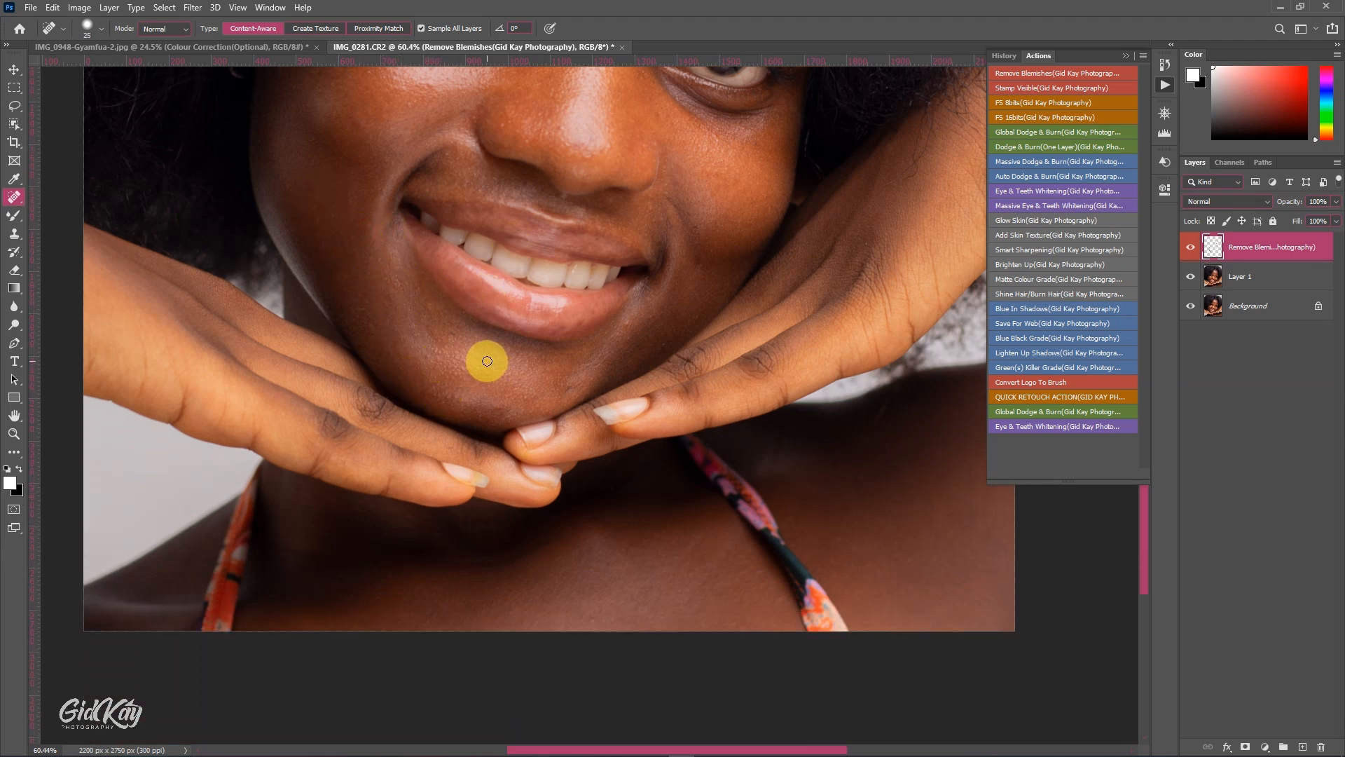
scroll(493, 360, "down", 1)
scroll(558, 358, "up", 4)
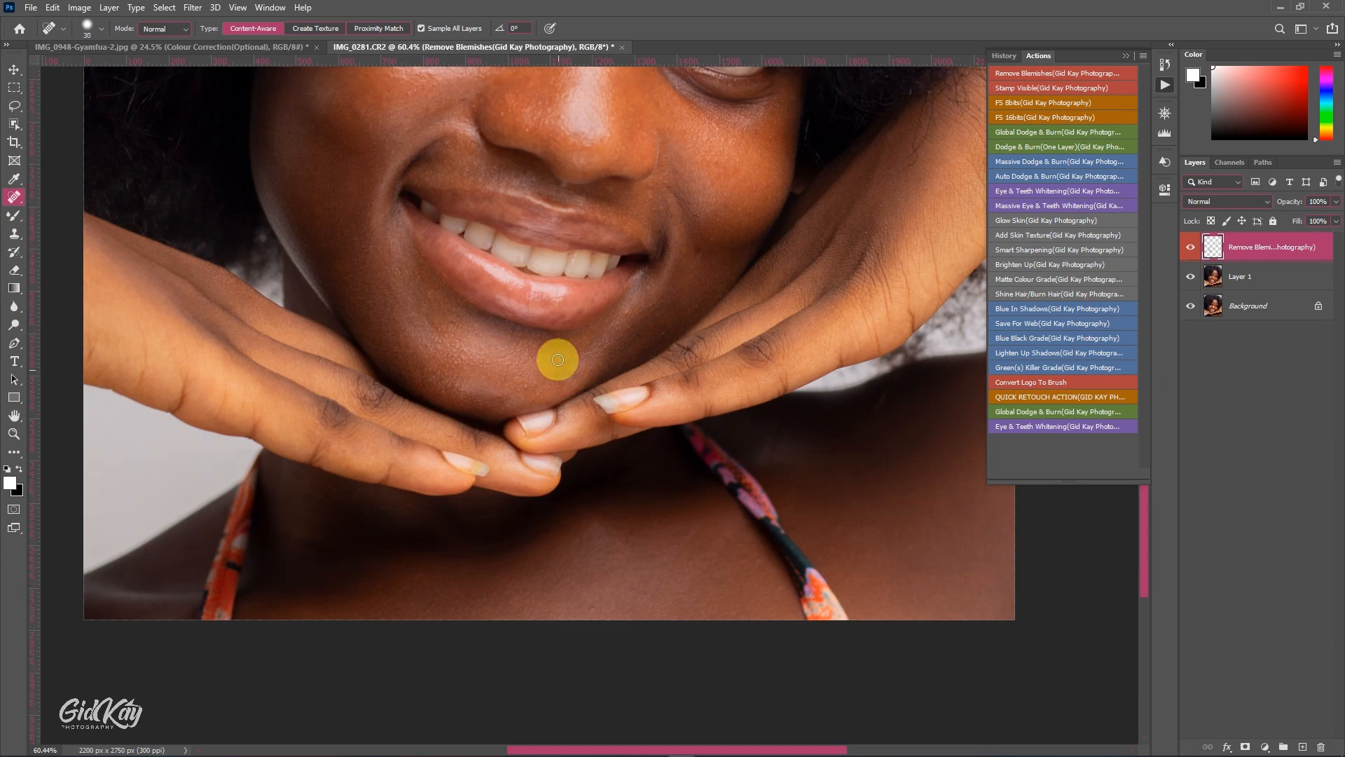
scroll(559, 370, "down", 5)
key("]")
Enlarge the healing brush to size 60 and remove the stray hairs below the hairline at the centre of the forehead
left_click_drag(369, 240, 420, 511)
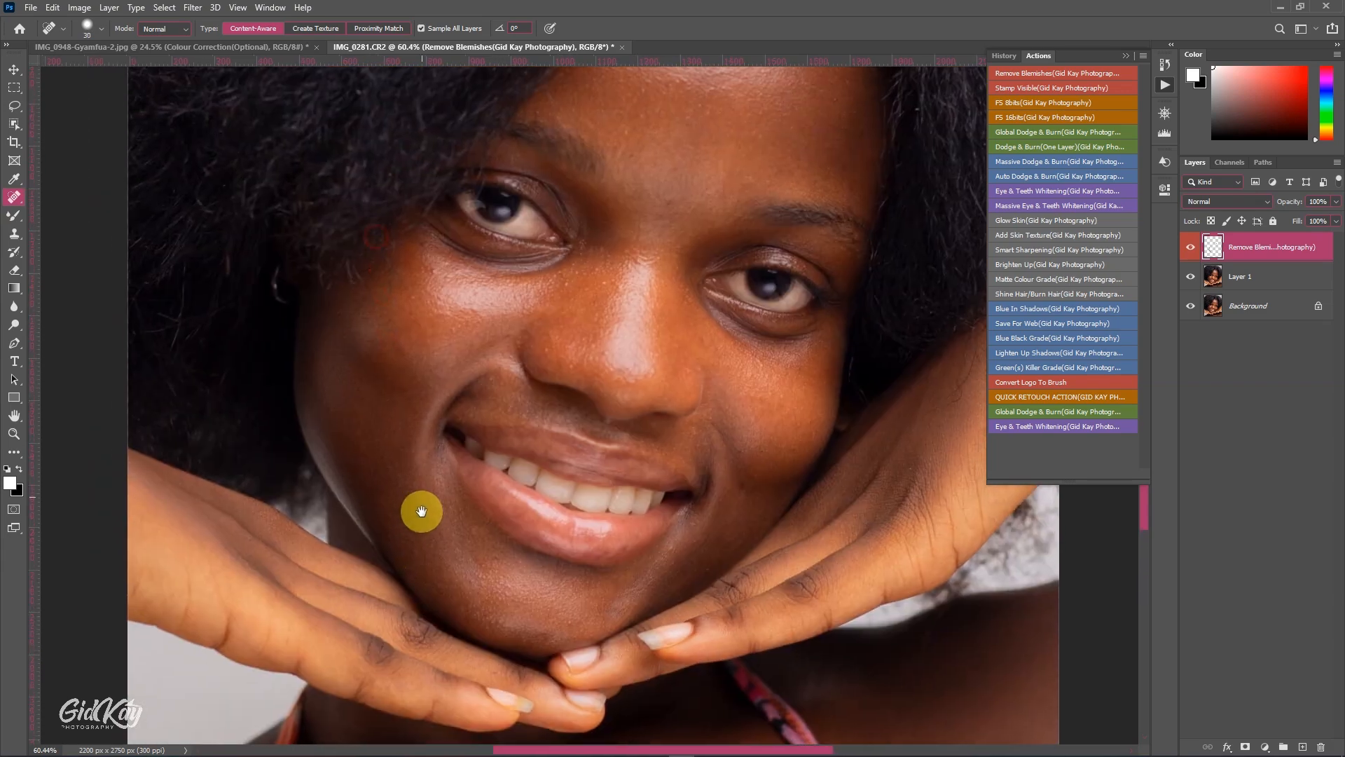
left_click_drag(466, 316, 479, 504)
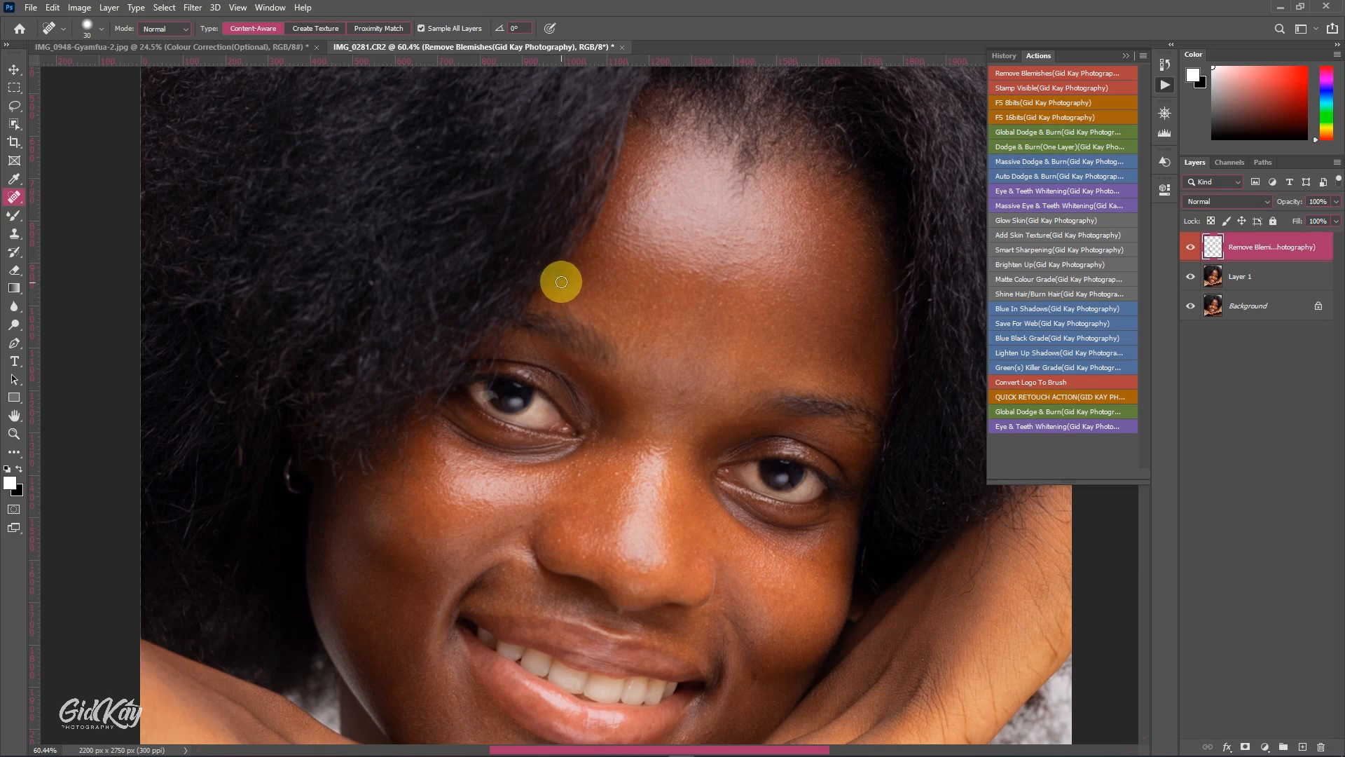
left_click_drag(627, 256, 587, 369)
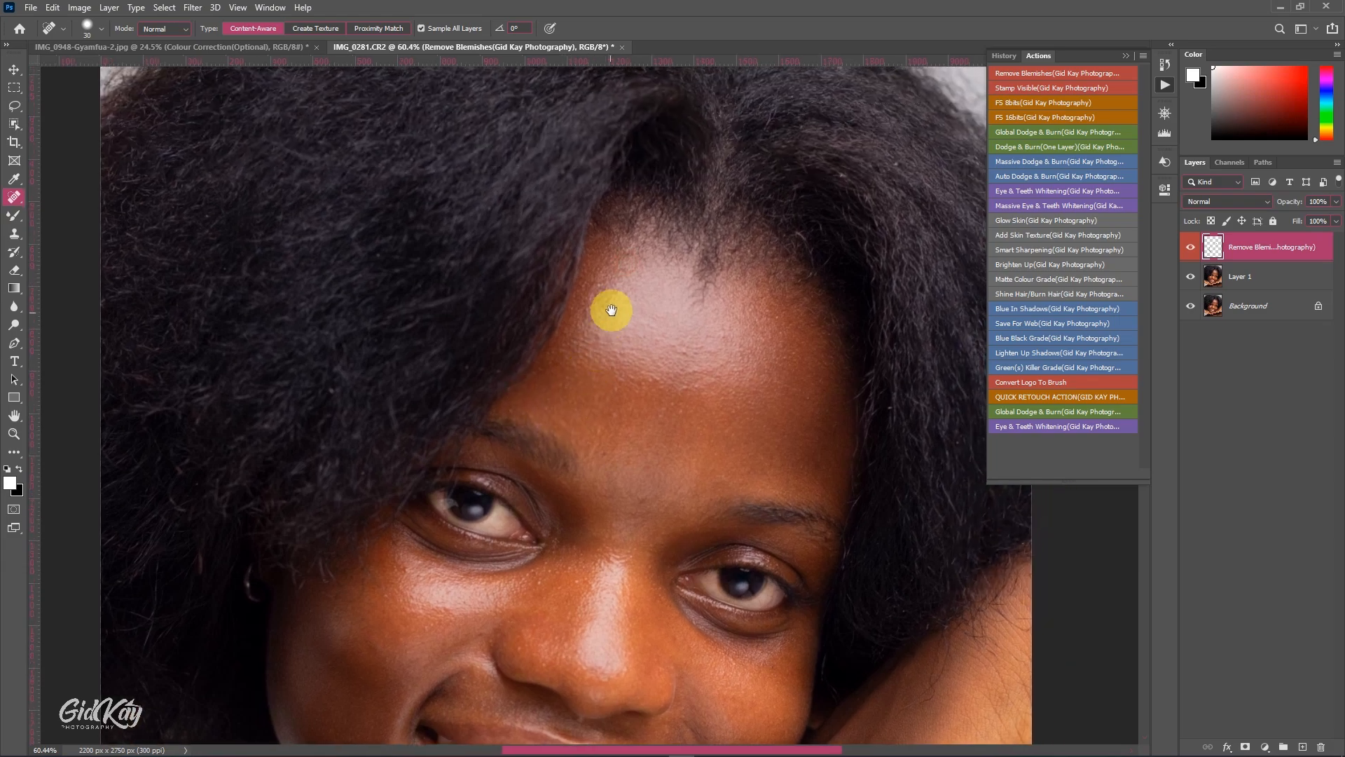
left_click_drag(616, 303, 584, 332)
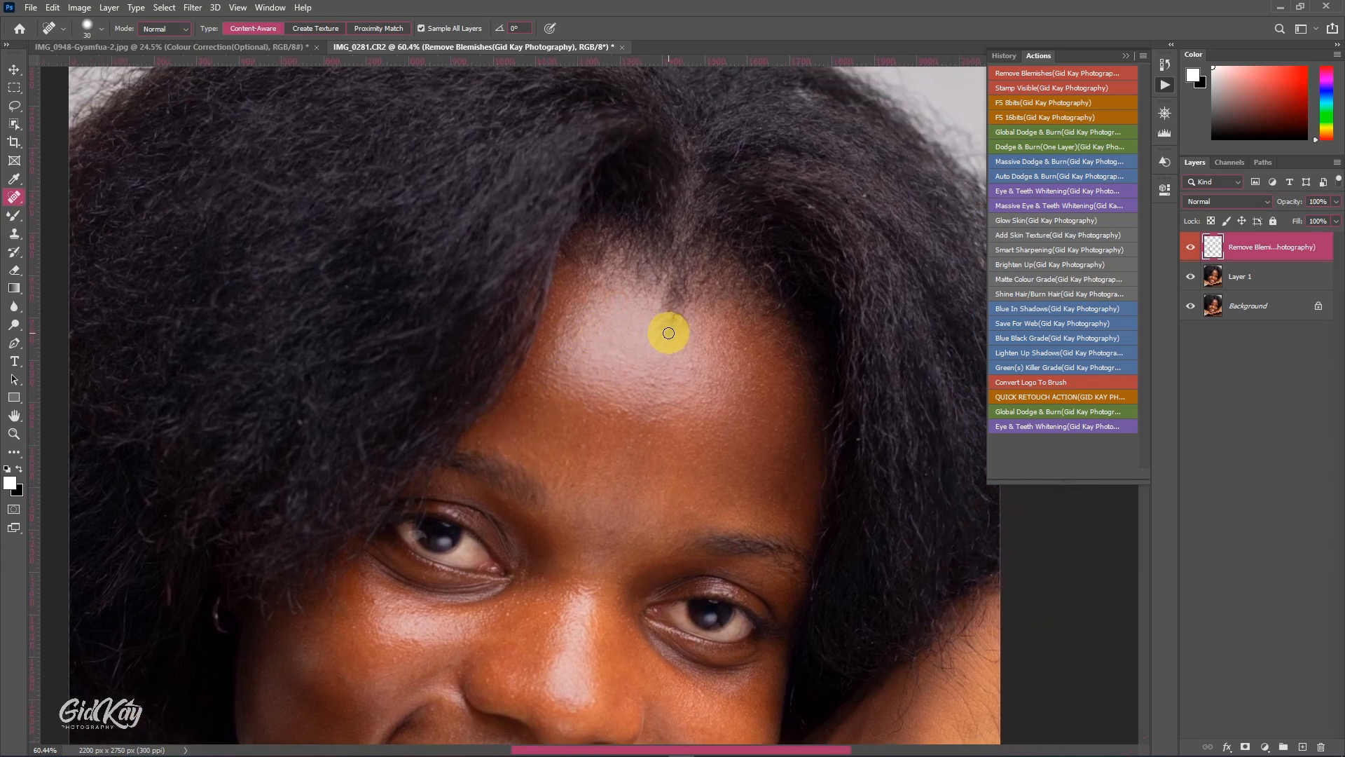
key("bracketright")
key("bracketright")
key("bracketright")
key("bracketright")
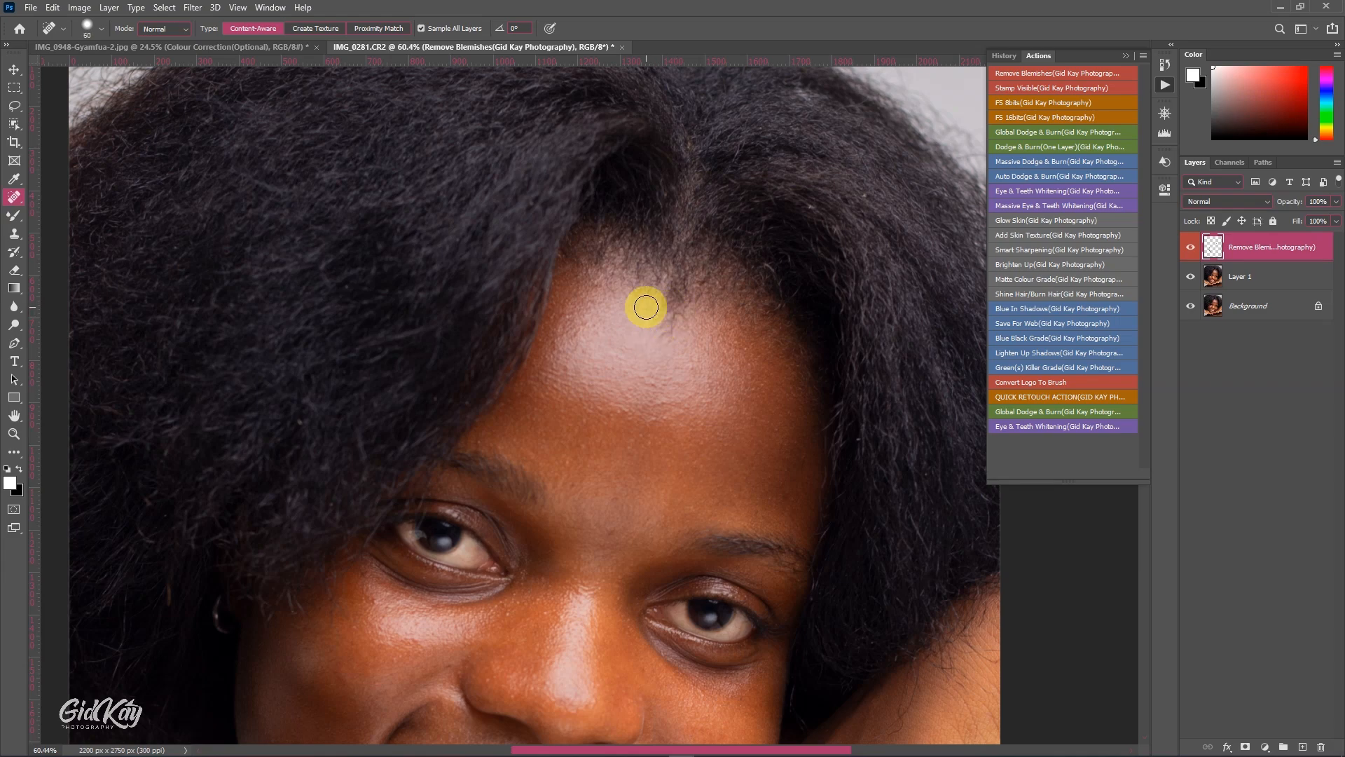
left_click(668, 324)
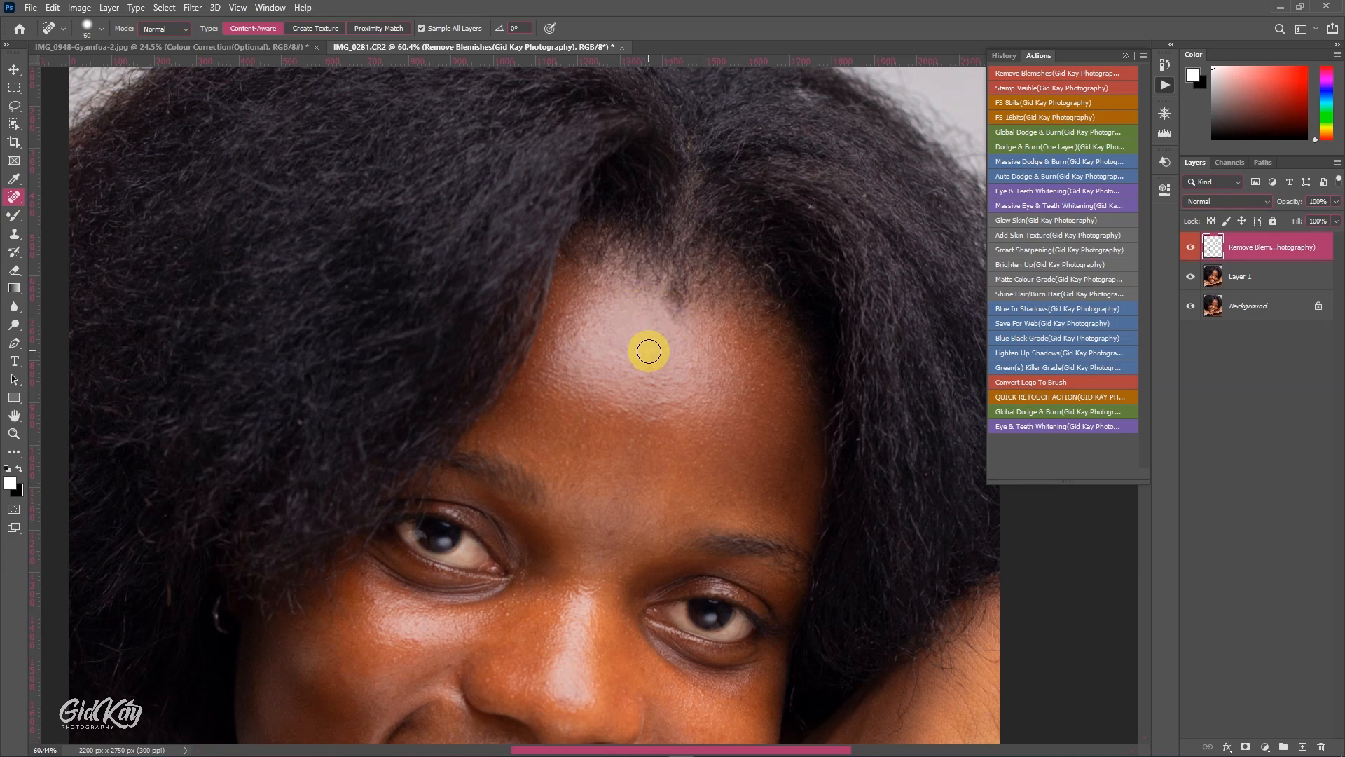
key("bracketleft")
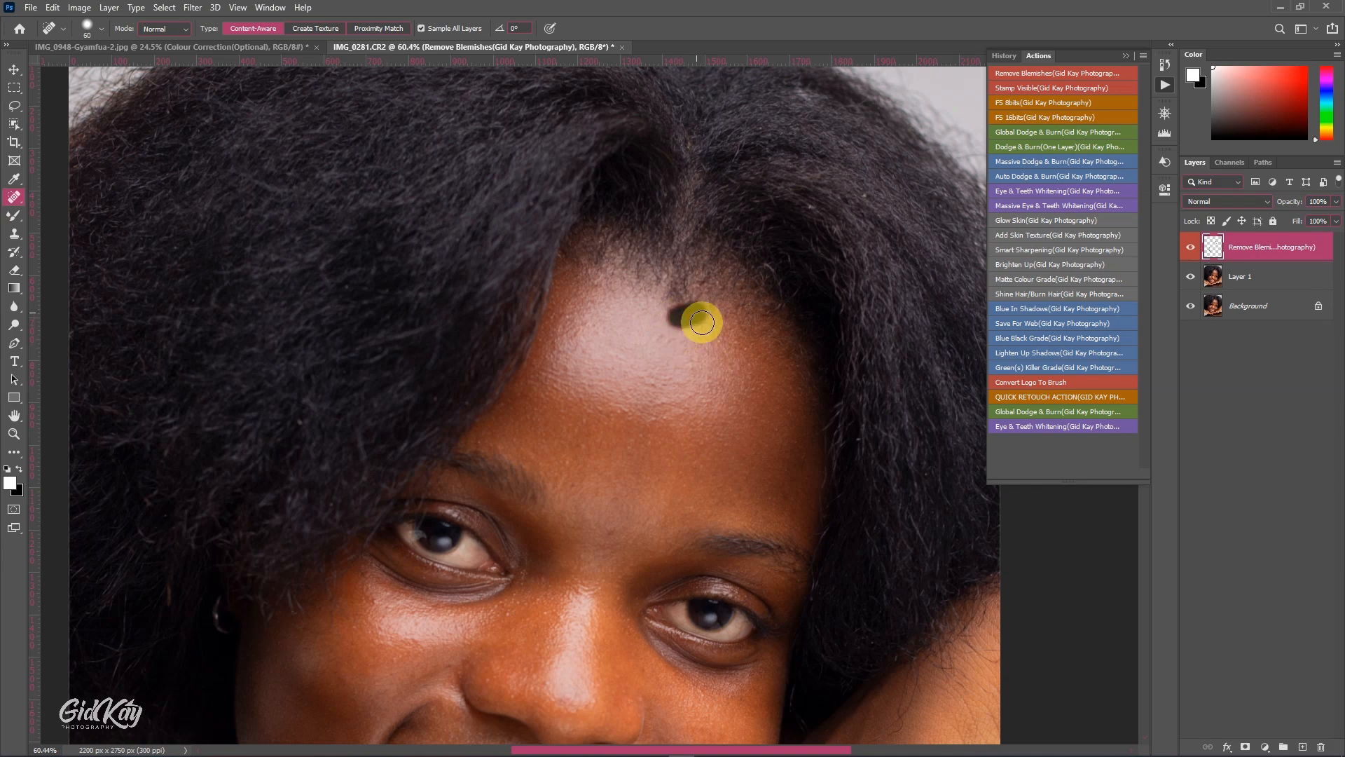
scroll(727, 360, "down", 2)
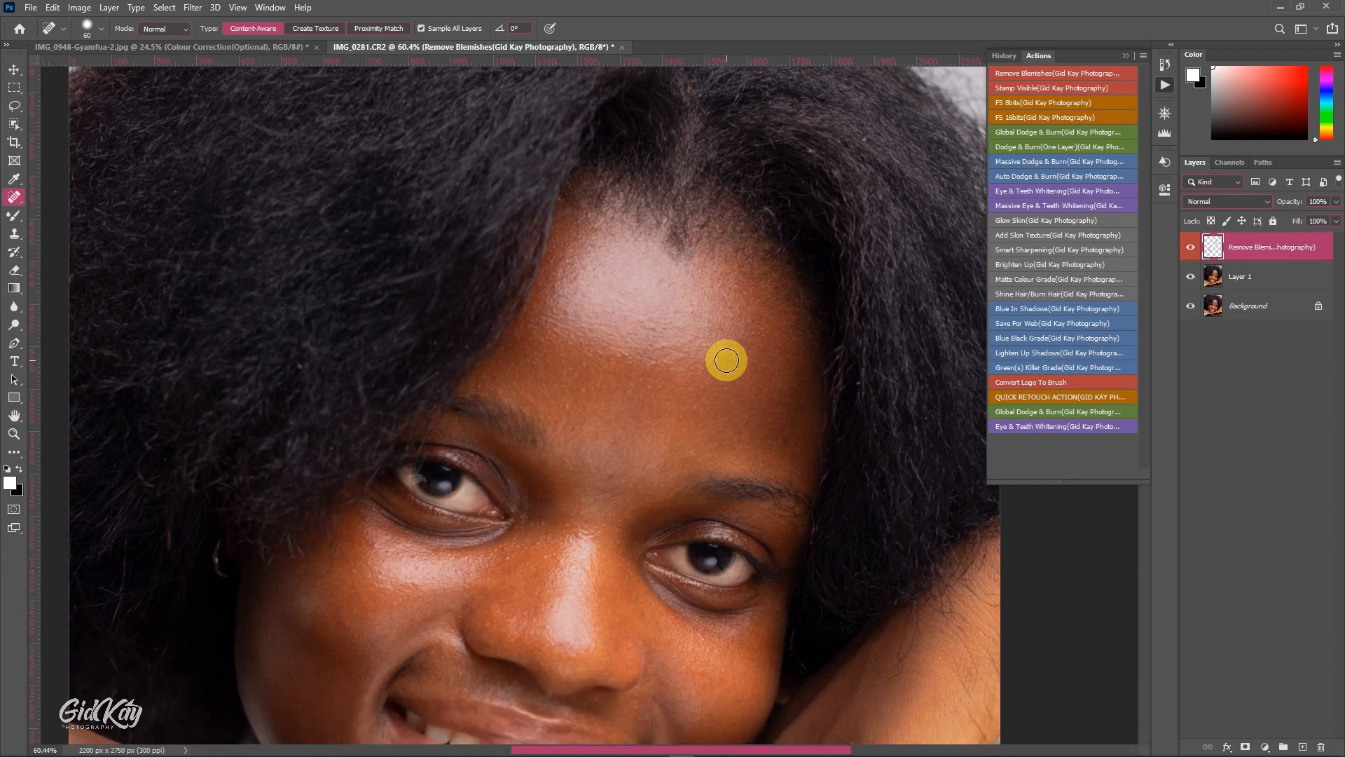
Reduce the healing brush to size 35 and clean up the upper forehead just under the hairline
key("bracketleft")
key("bracketleft")
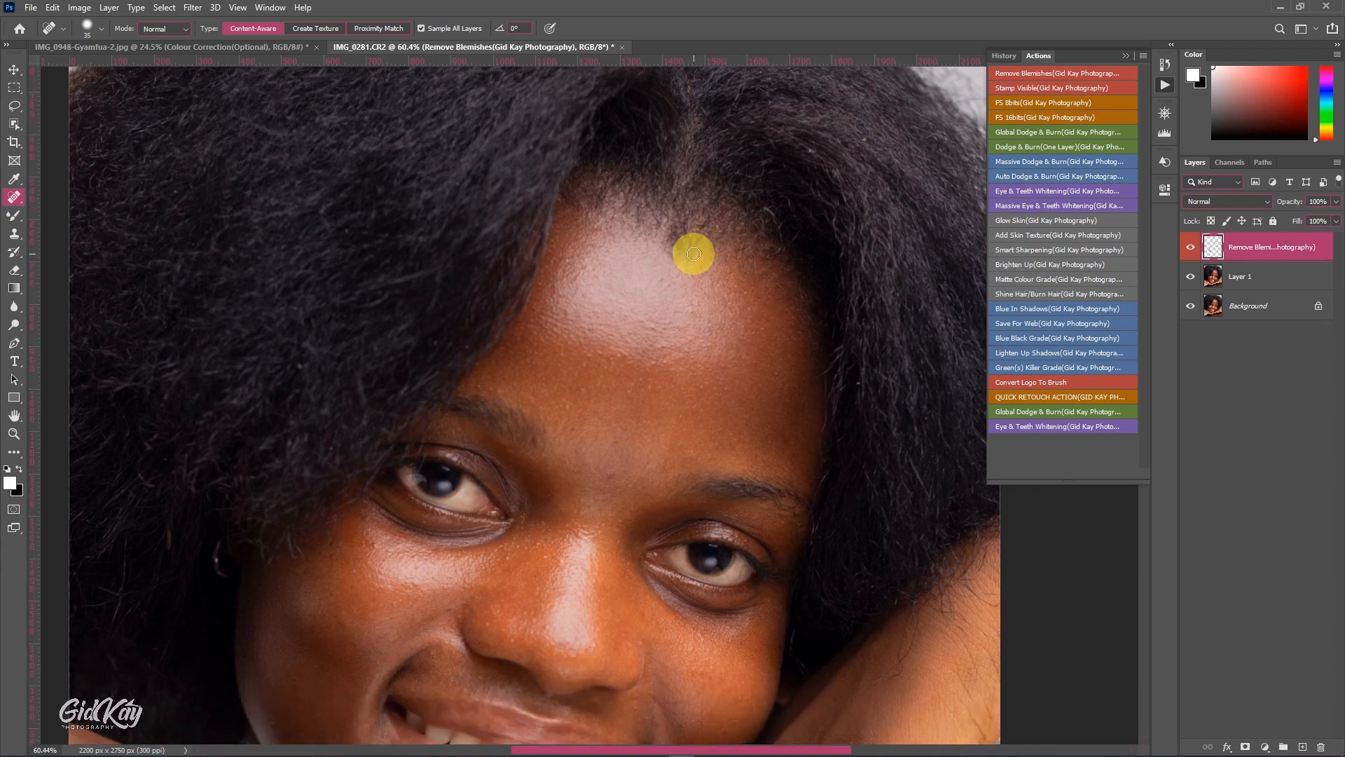
left_click_drag(690, 253, 648, 280)
key("bracketleft")
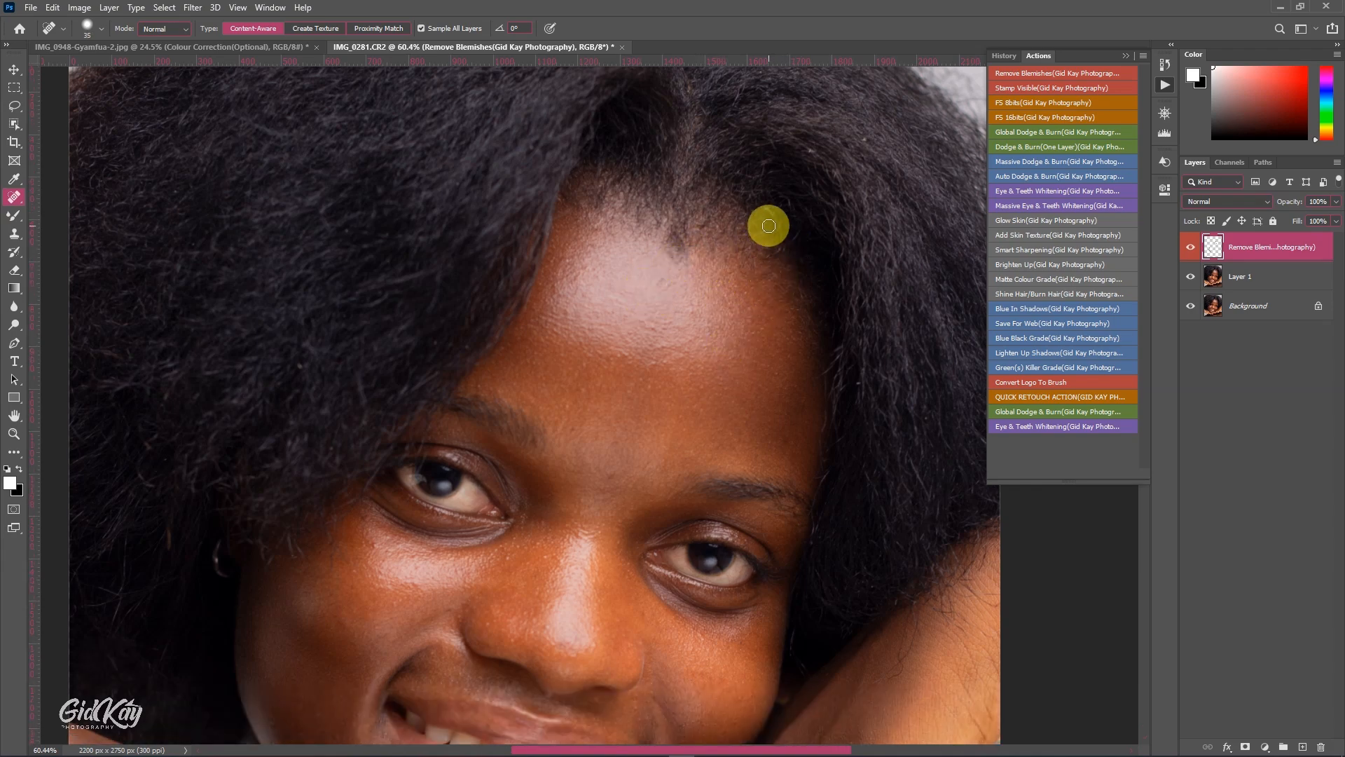
scroll(728, 231, "up", 4)
scroll(806, 242, "down", 2)
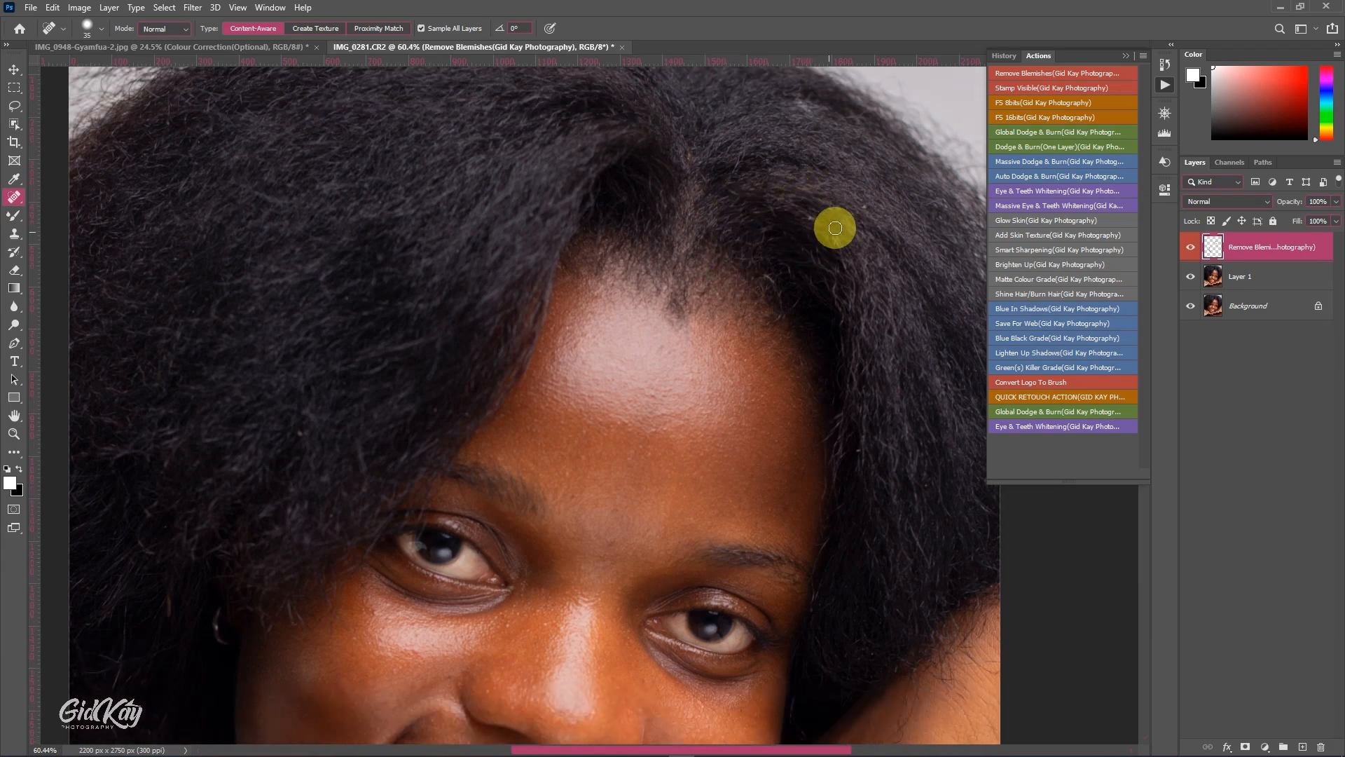
Reduce the healing brush to size 25 and remove the stray hairs on the image-right forearm beside the hair
key("bracketleft")
scroll(879, 245, "down", 1)
scroll(888, 276, "down", 3)
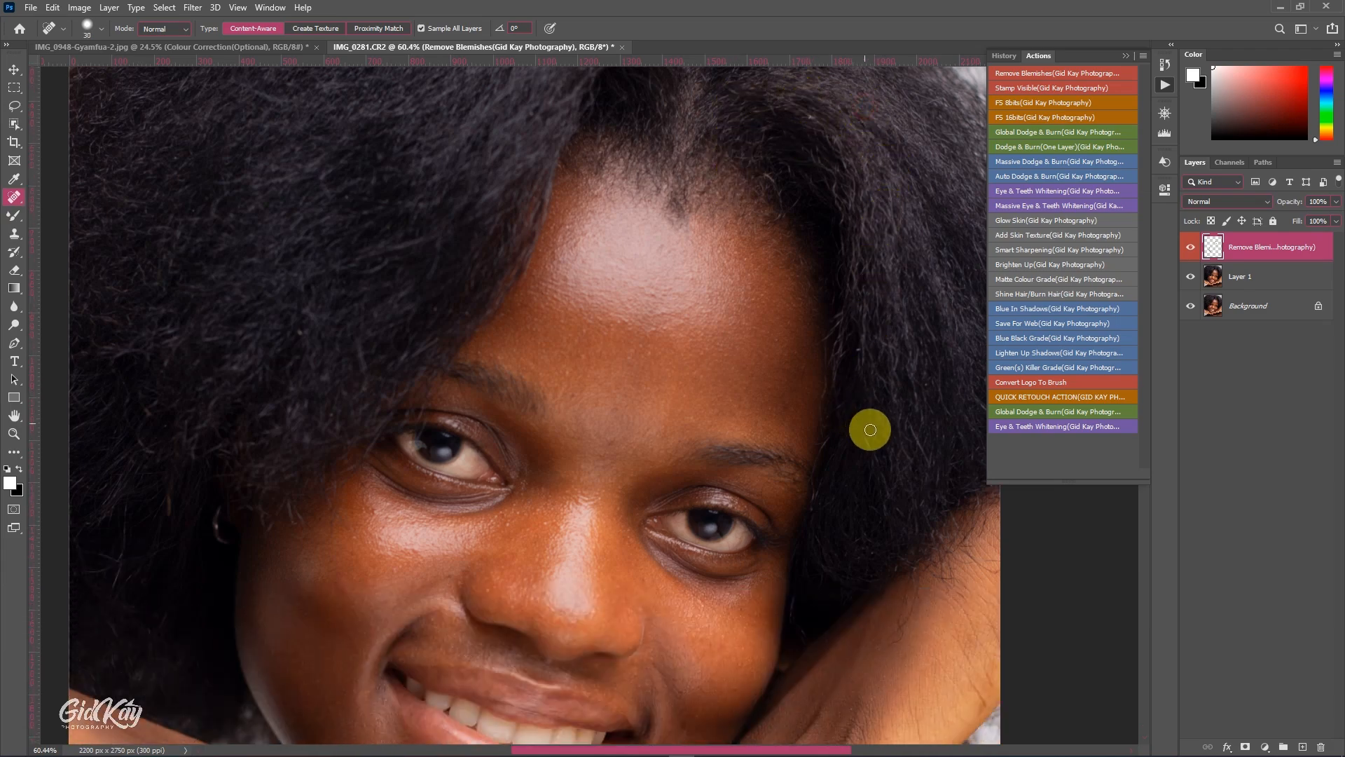
mouse_move(968, 486)
left_mouse_down()
mouse_move(994, 505)
mouse_move(962, 488)
mouse_move(969, 498)
mouse_move(916, 532)
mouse_move(899, 564)
left_mouse_up()
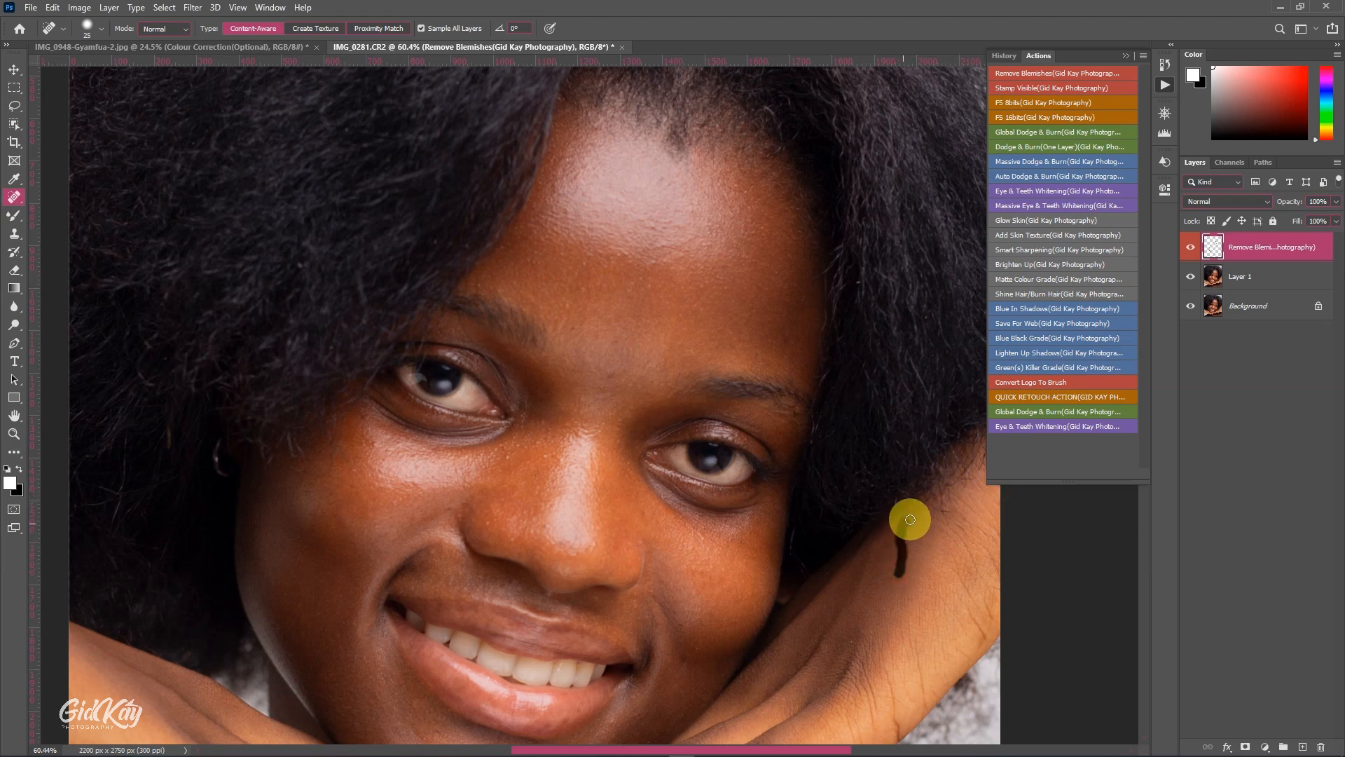
scroll(893, 532, "down", 1)
left_click_drag(912, 505, 913, 525)
scroll(771, 490, "down", 2)
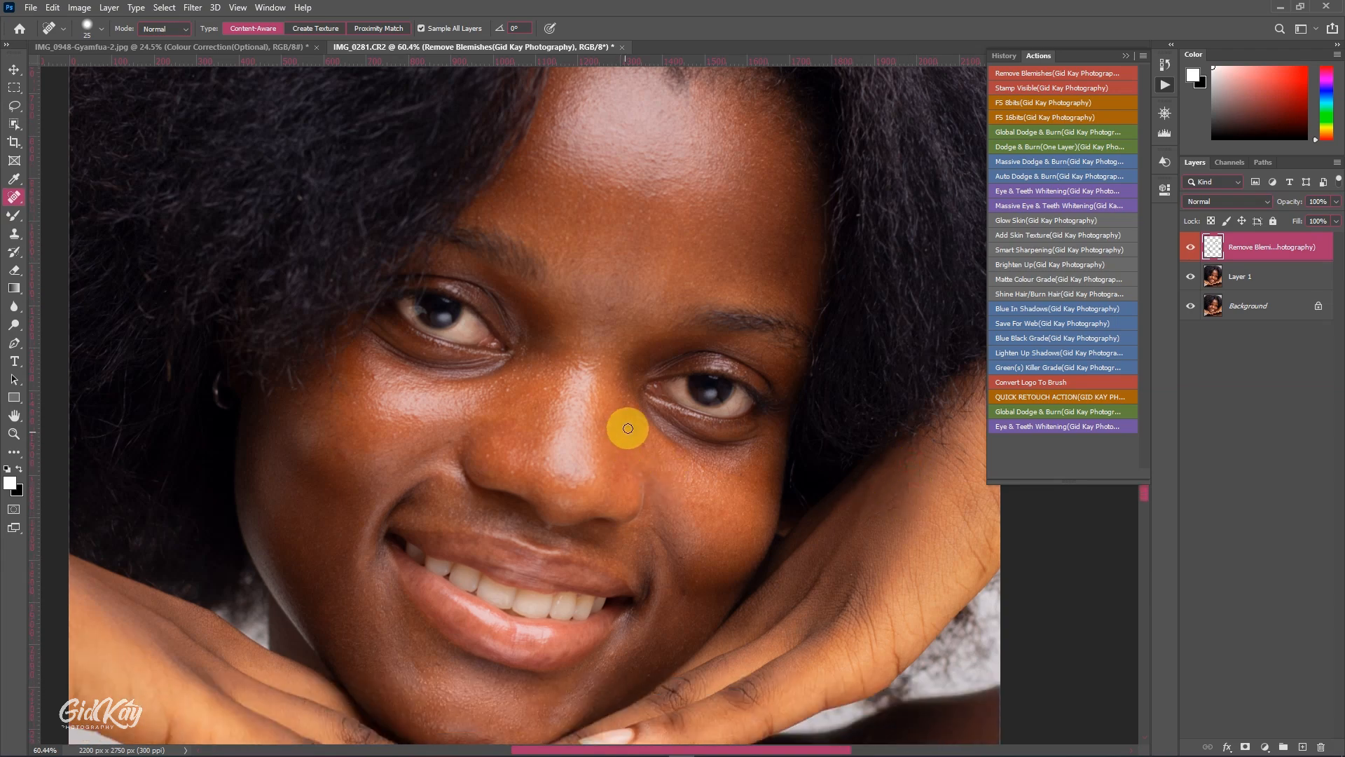
scroll(568, 402, "up", 2)
scroll(566, 395, "down", 1)
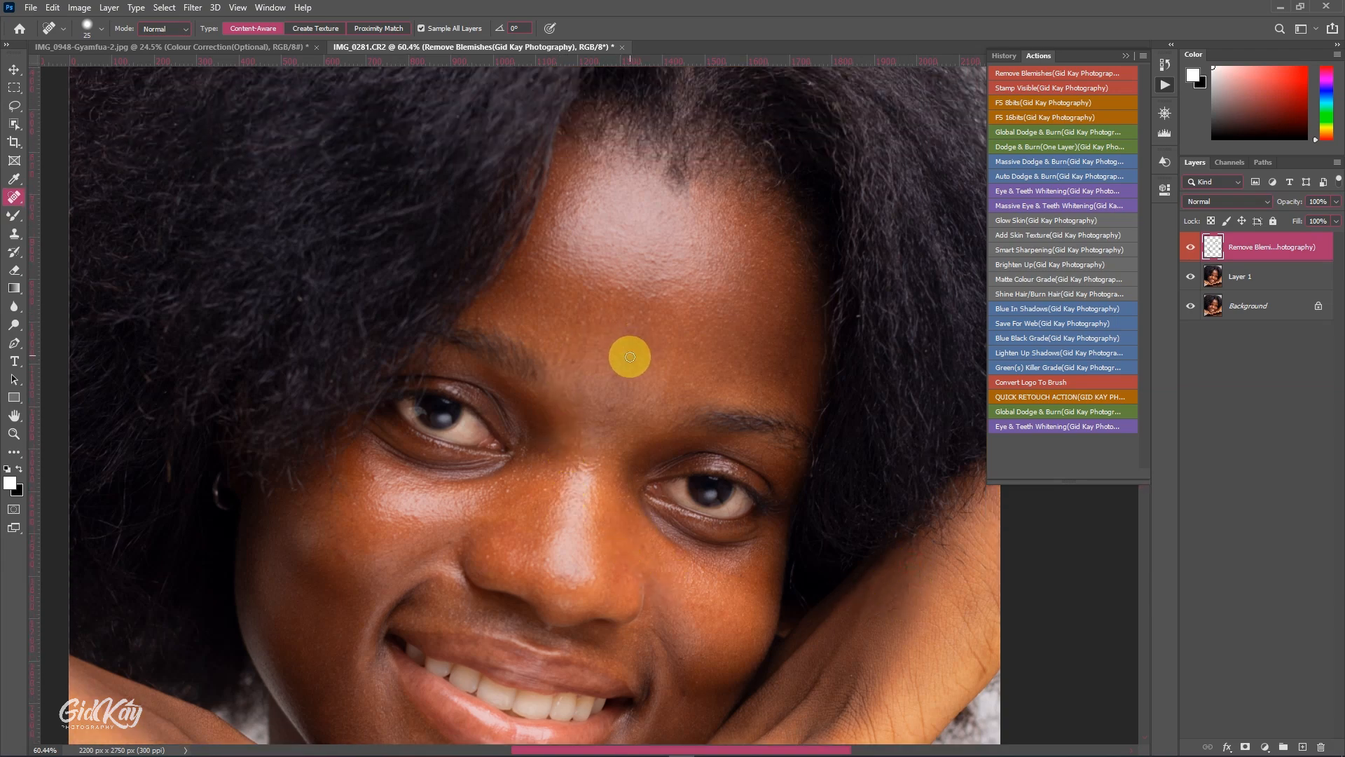
Heal the small remaining spot on the image-left cheek just below the eye
scroll(632, 366, "down", 1)
scroll(642, 369, "up", 1)
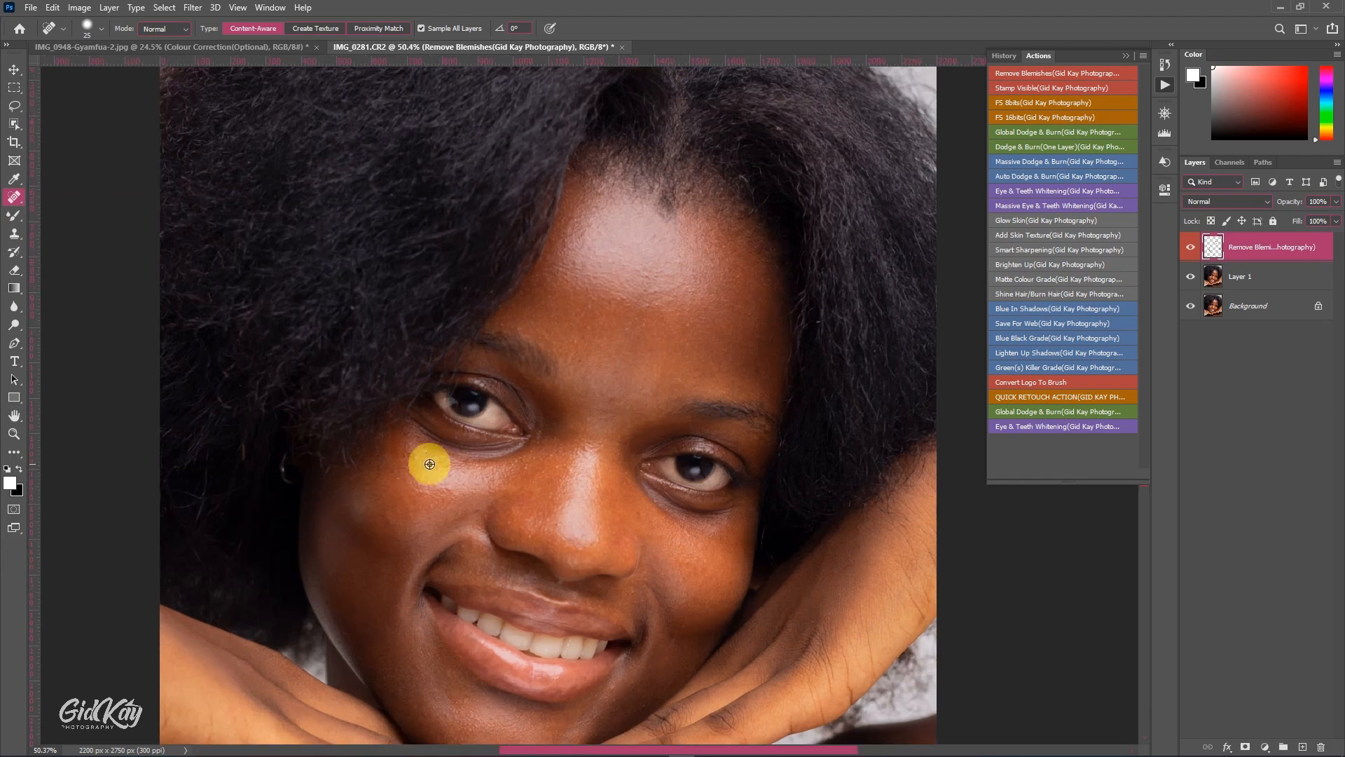
left_click_drag(412, 449, 419, 454)
Inspect the healed patches without Layer 1 and Background, and compare the portrait with and without the Remove Blemishes layer
left_click_drag(1193, 278, 1191, 308)
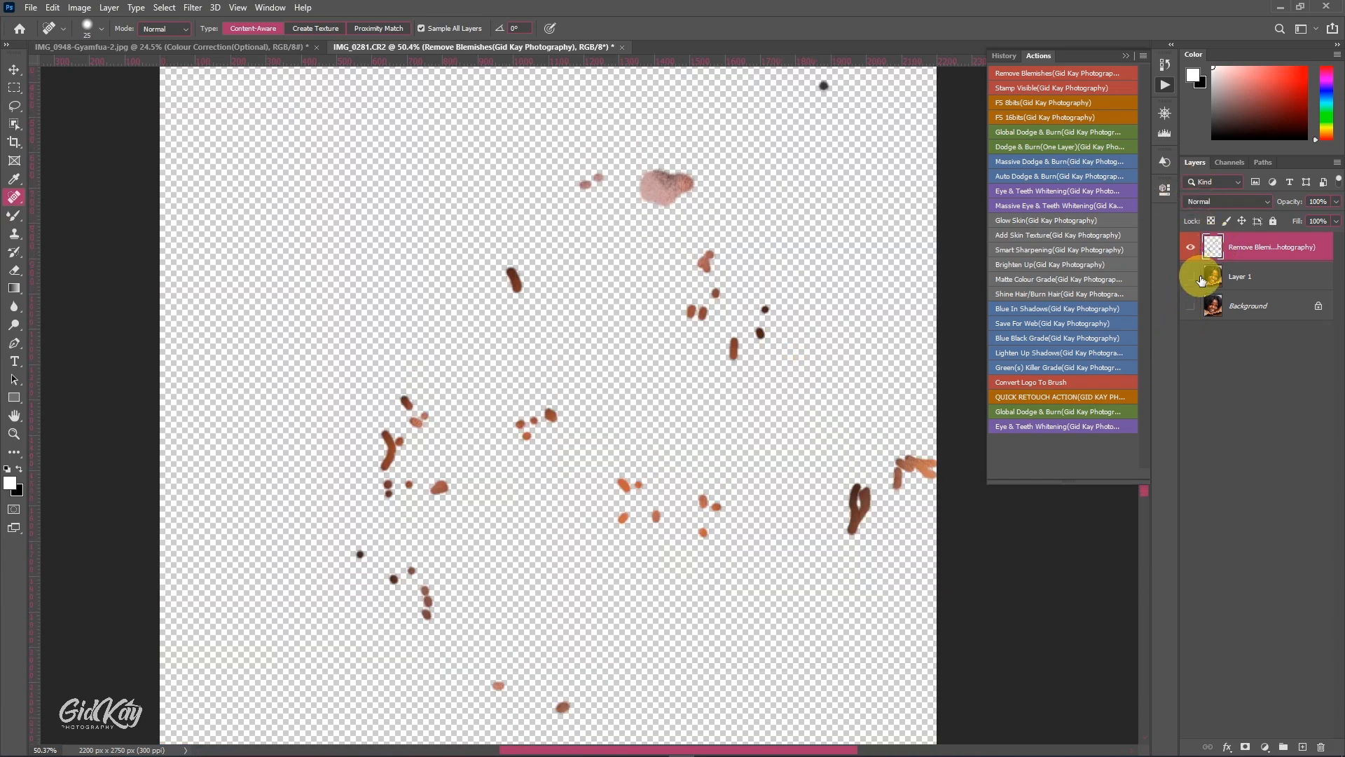
left_click_drag(1190, 276, 1190, 305)
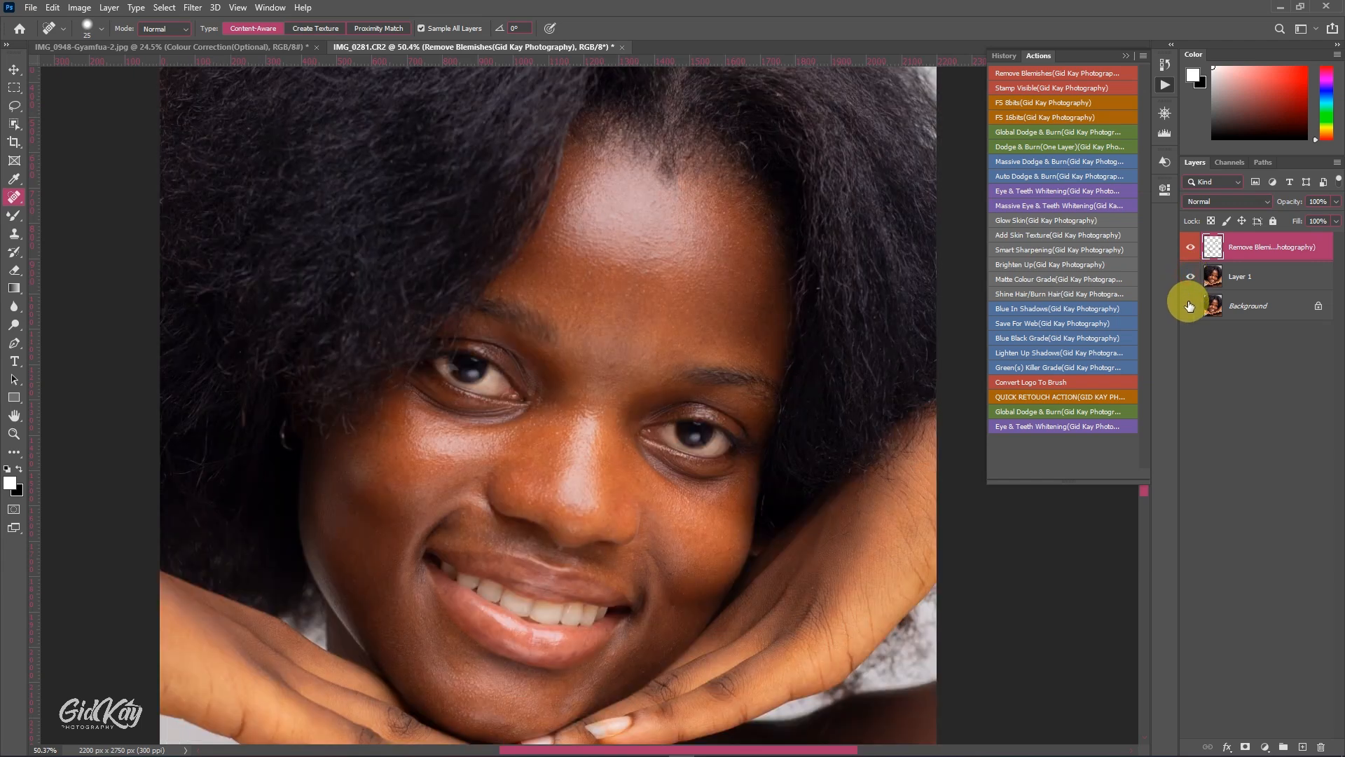
left_click(1188, 247)
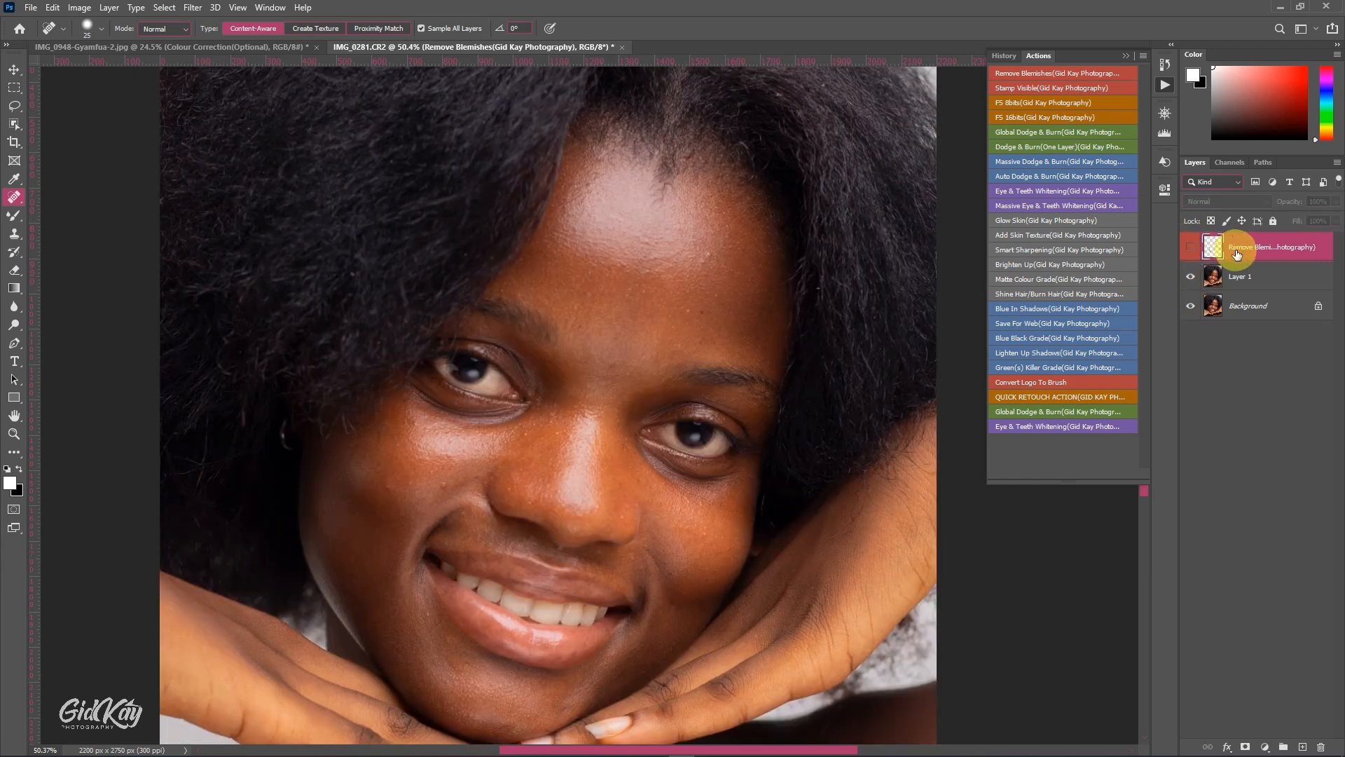
left_click(1191, 247)
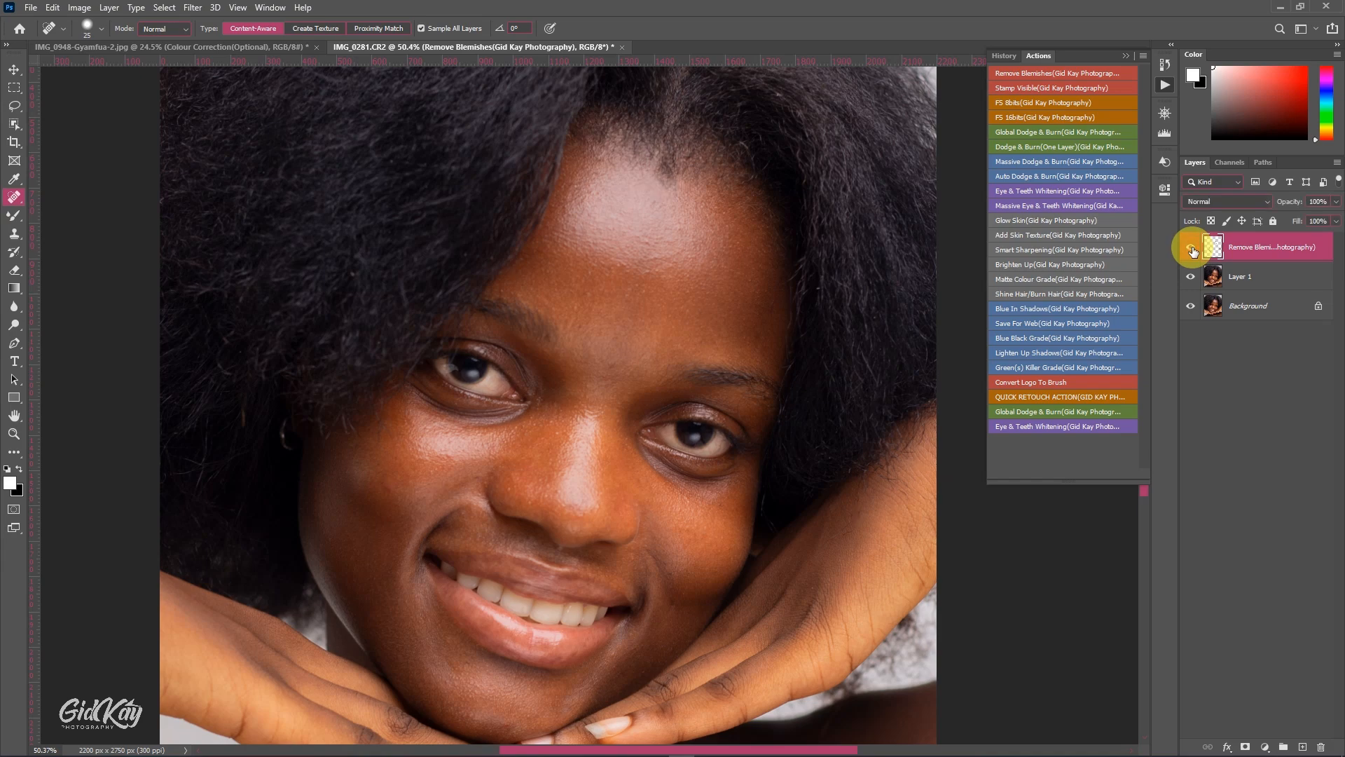
left_click(1193, 250)
left_click(1192, 249)
left_click(1193, 251)
left_click(1193, 250)
left_click(1193, 250)
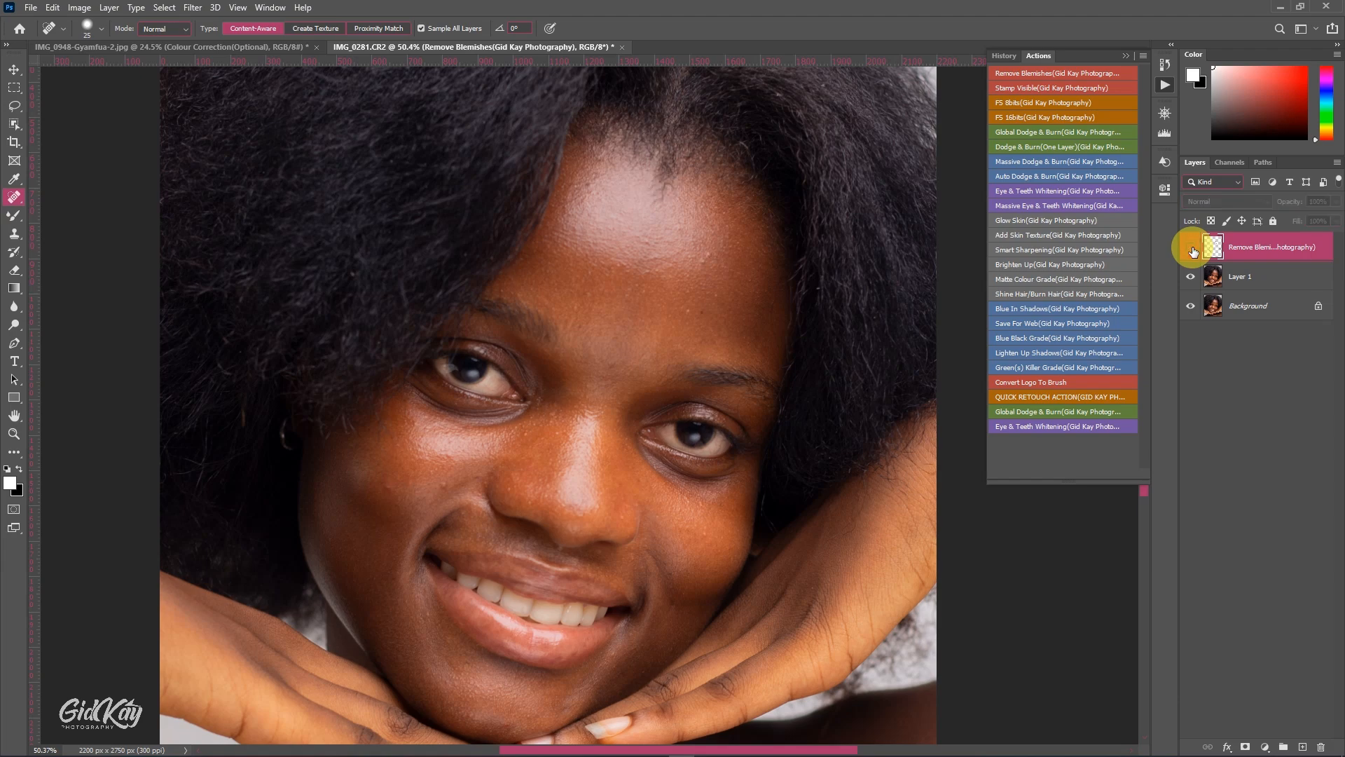
left_click(1193, 251)
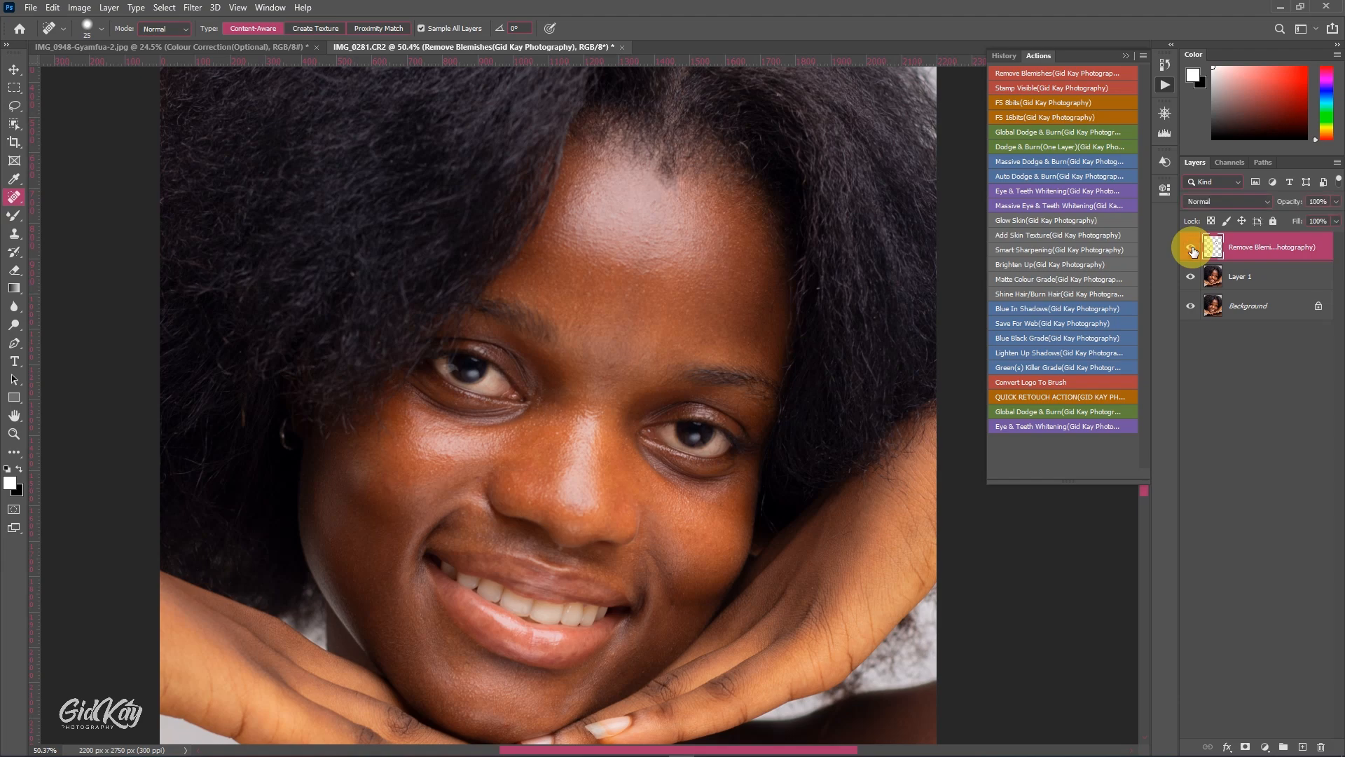
left_click(1193, 250)
left_click(1193, 251)
scroll(577, 201, "up", 3)
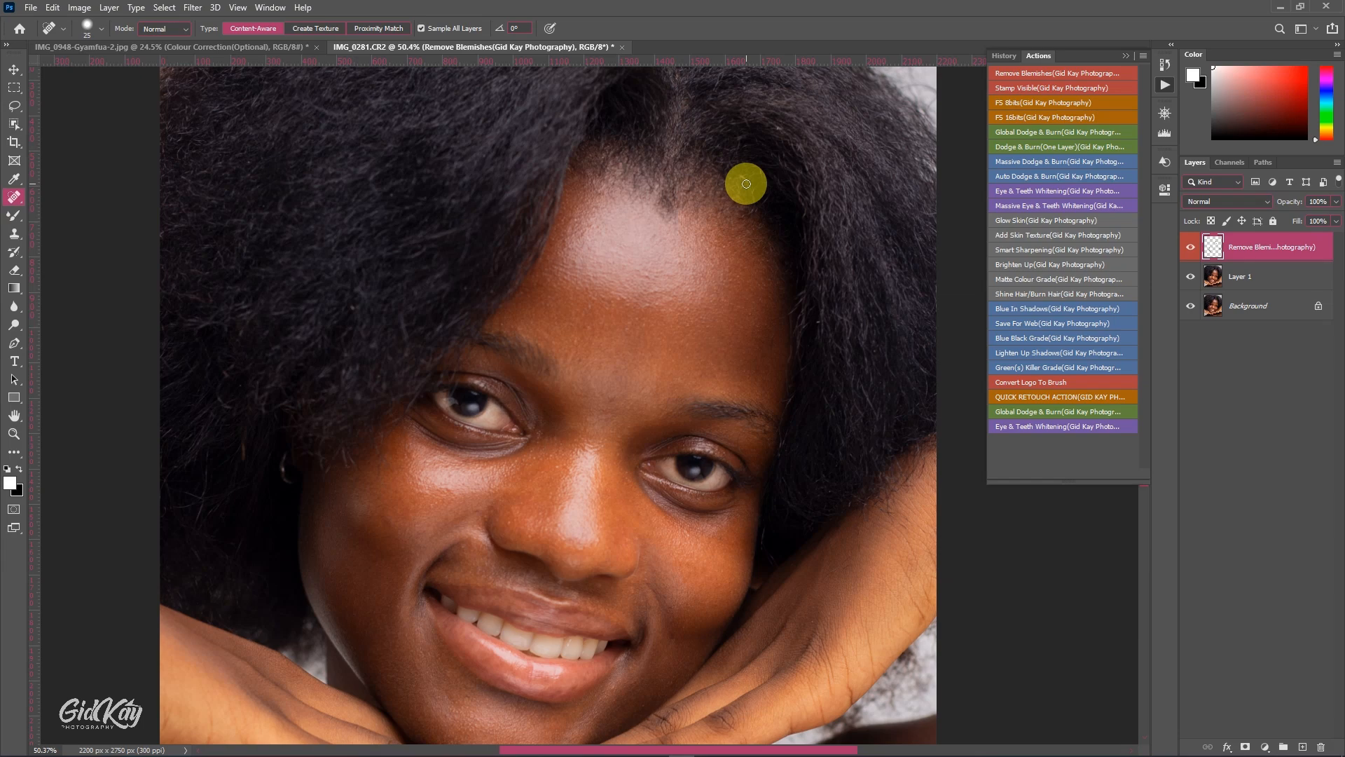
Run the Stamp Visible action, delete the Remove Blemishes layer and Layer 1, and make the stamped layer active
left_click(1049, 90)
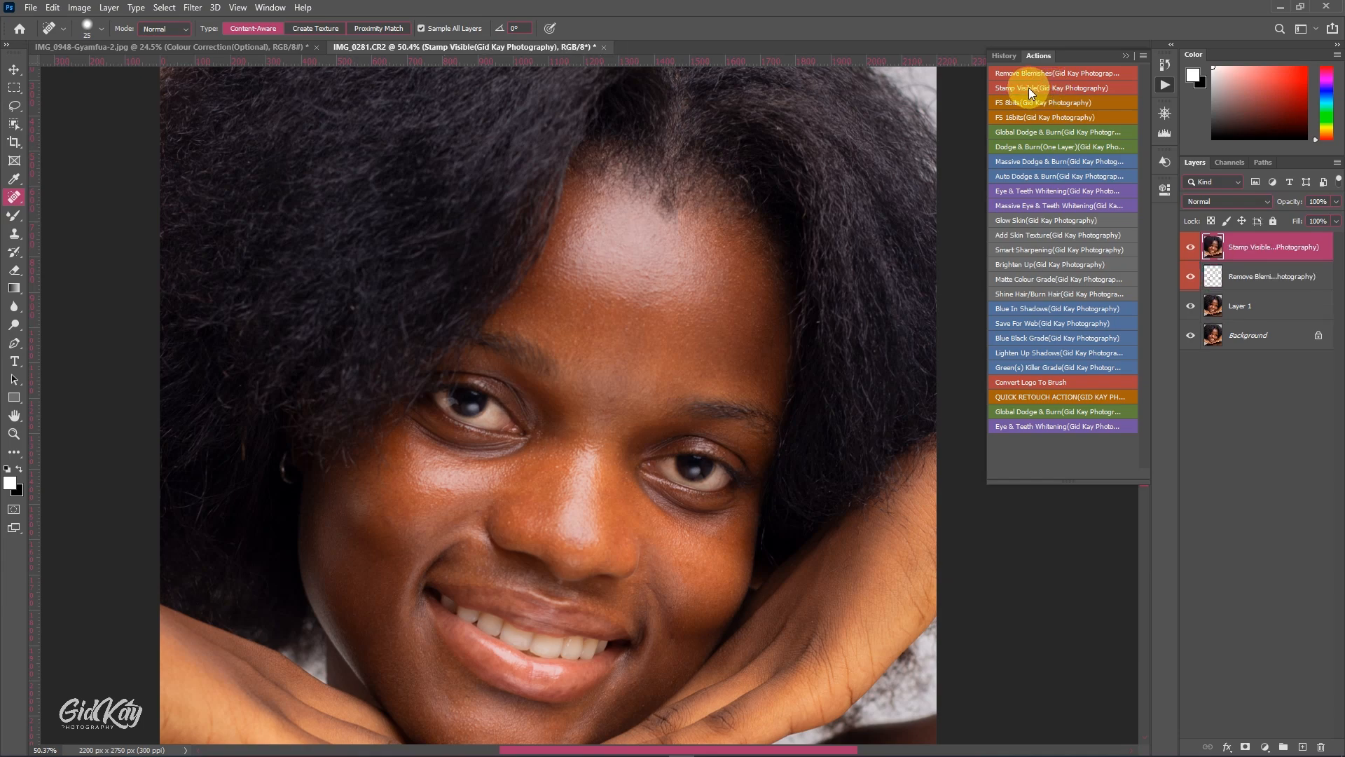
left_click(1238, 273)
key("Delete")
key("Delete")
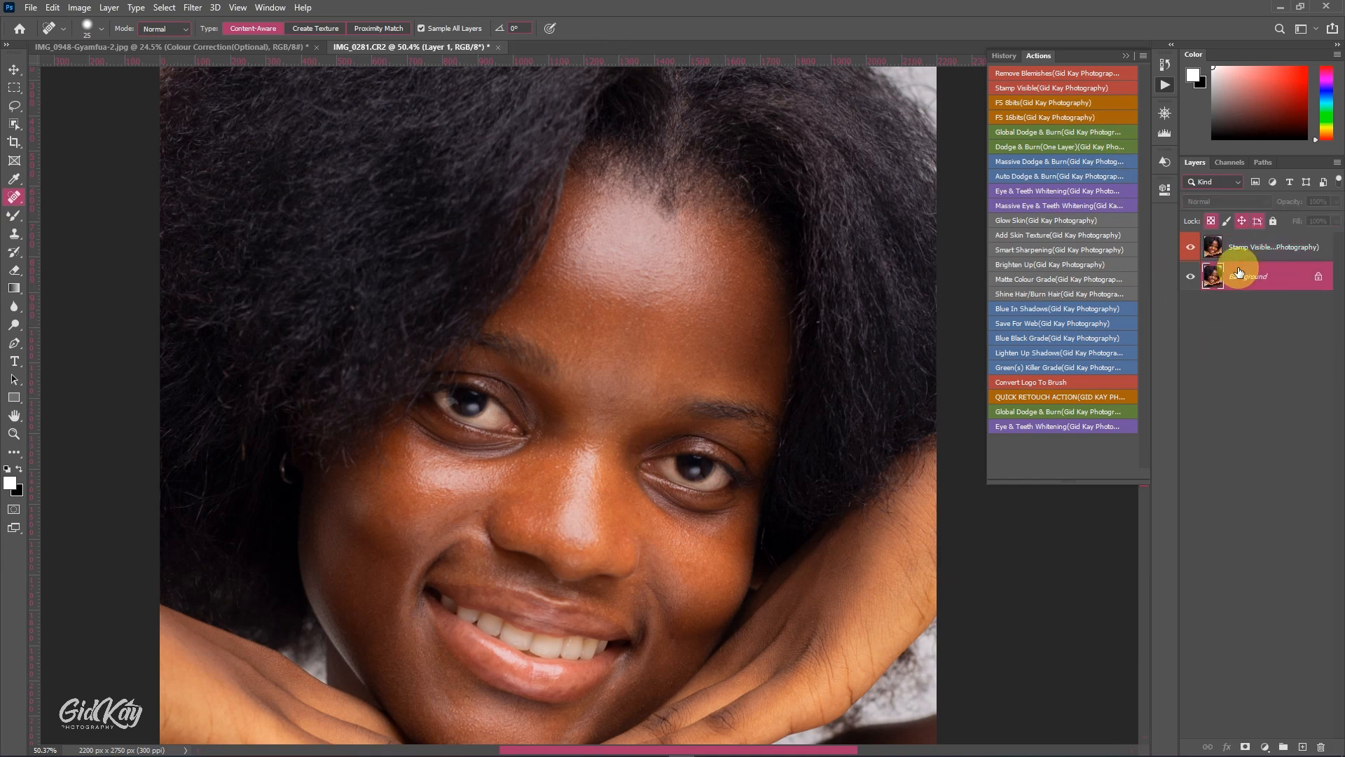
left_click(1244, 254)
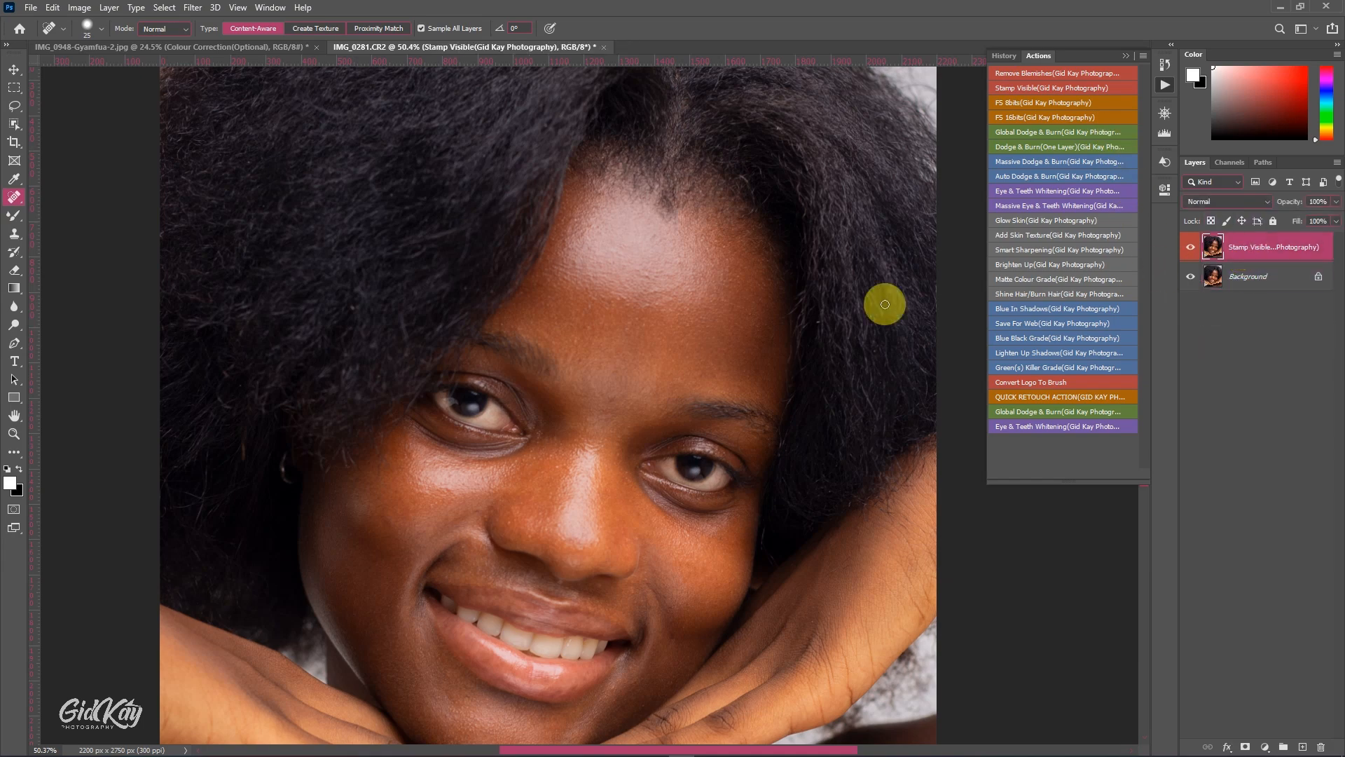
Run the FS 8bits frequency separation action with a Gaussian Blur radius of 5.0 pixels and collapse the actions list
scroll(574, 356, "down", 3)
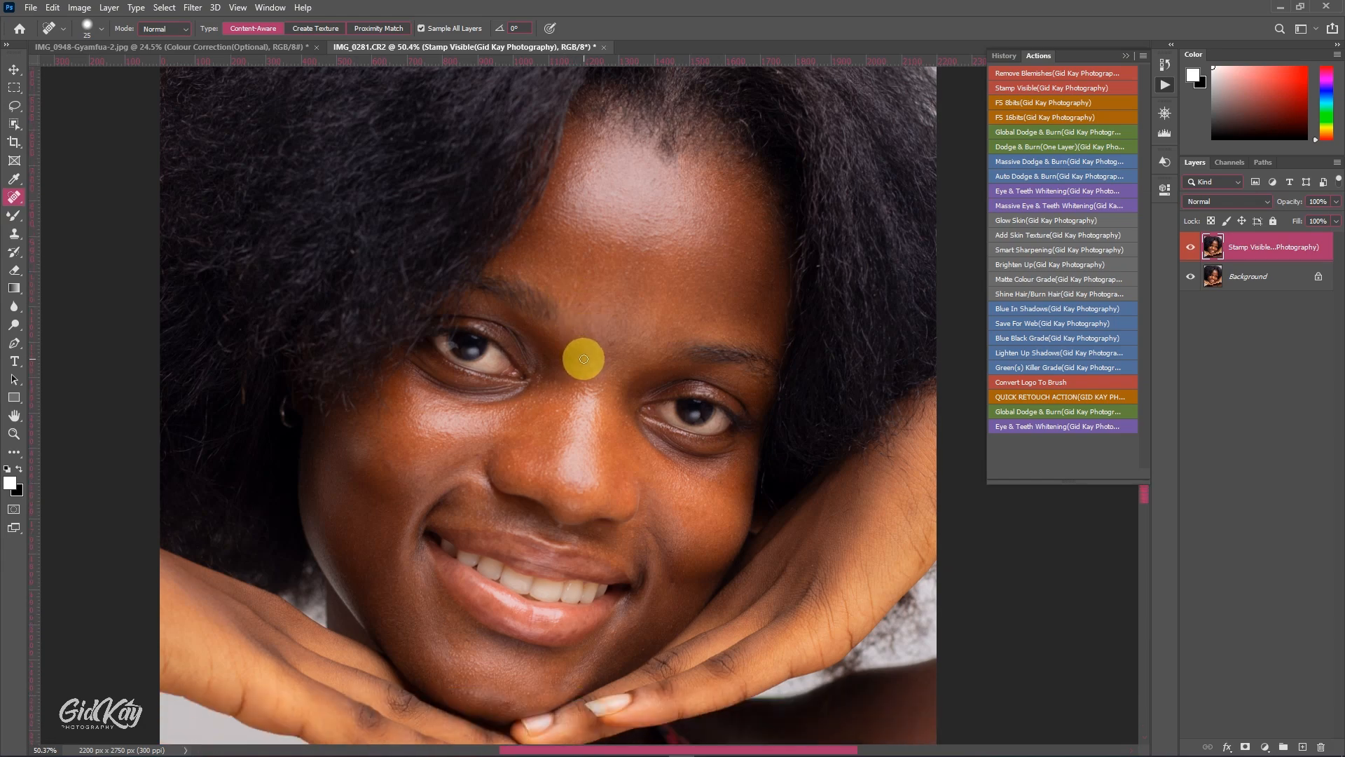
scroll(583, 359, "up", 1)
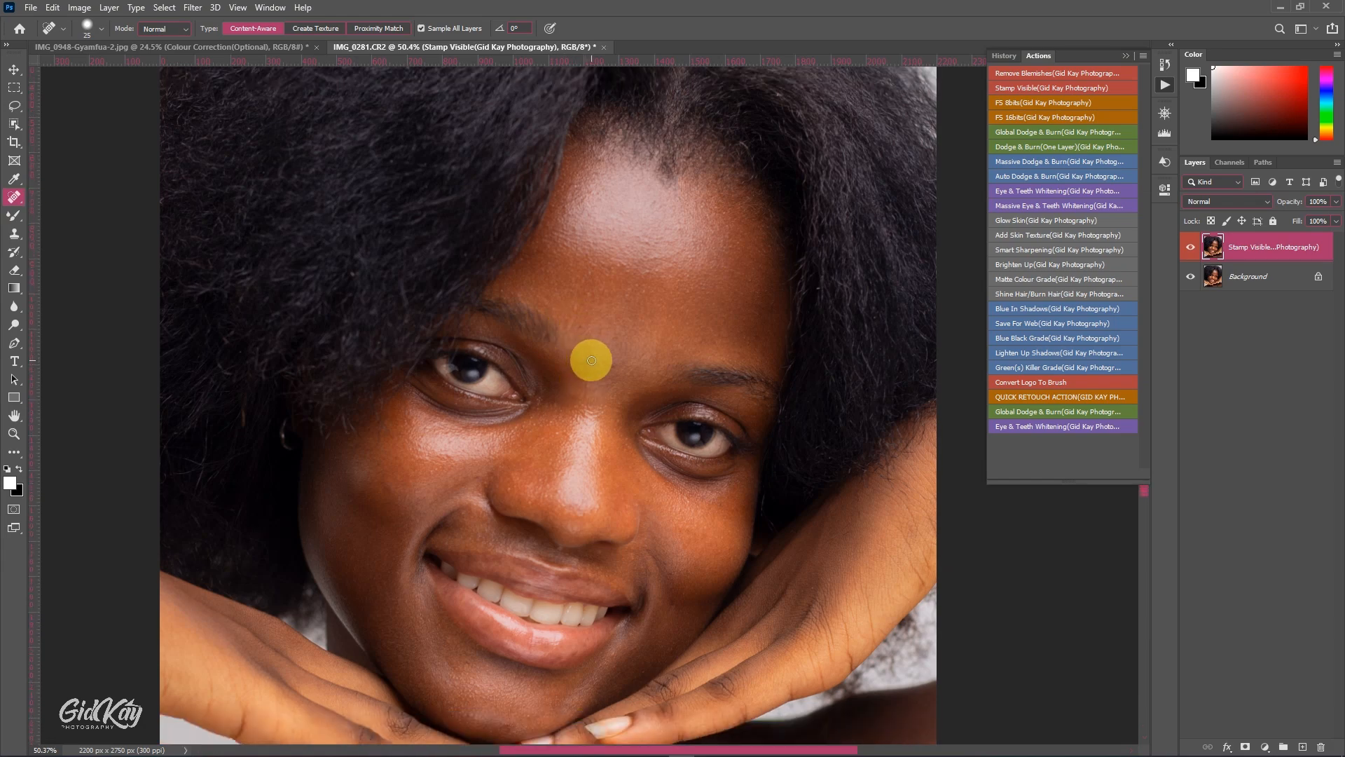
left_click(1052, 103)
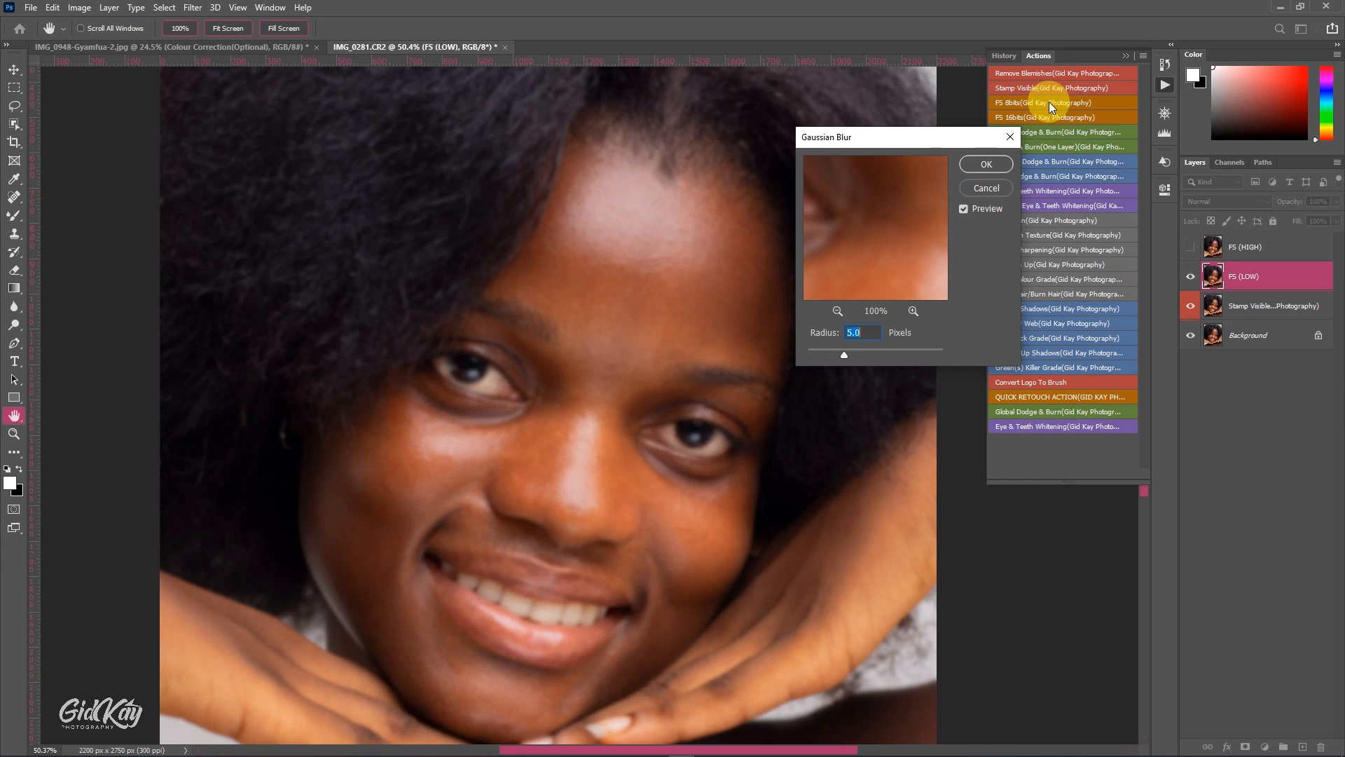
key("Return")
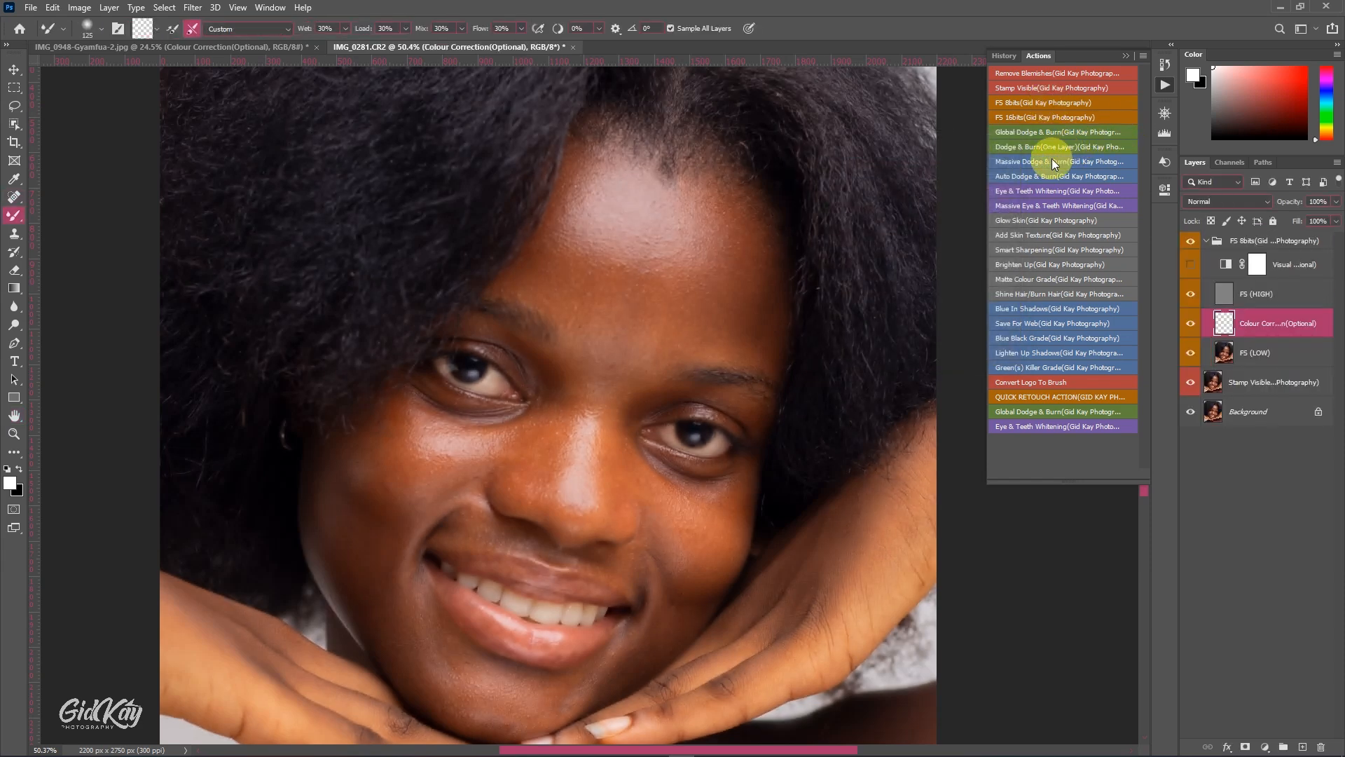
left_click(1125, 58)
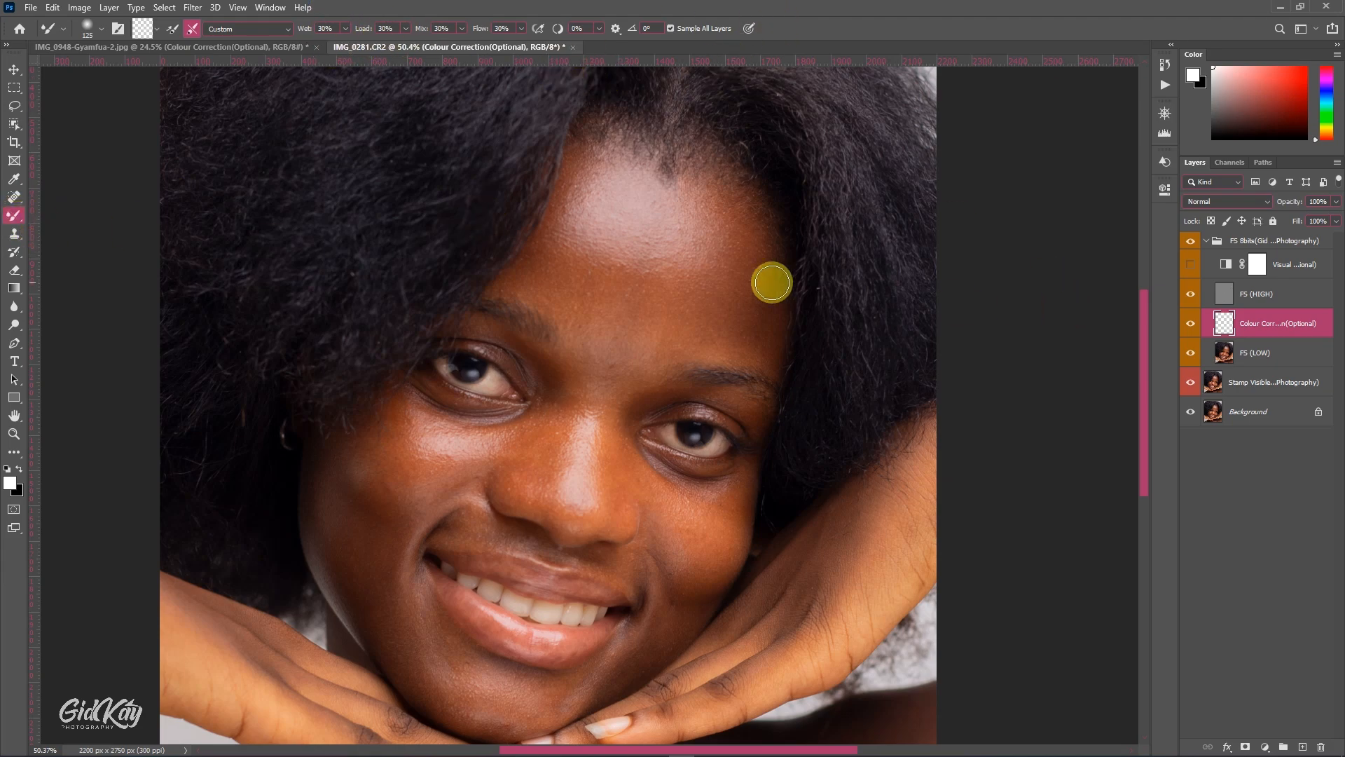
Hide the FS (HIGH) layer and blend the middle of the forehead on the Colour Correction layer with the Mixer Brush at sizes 250 to 300
scroll(727, 295, "down", 2)
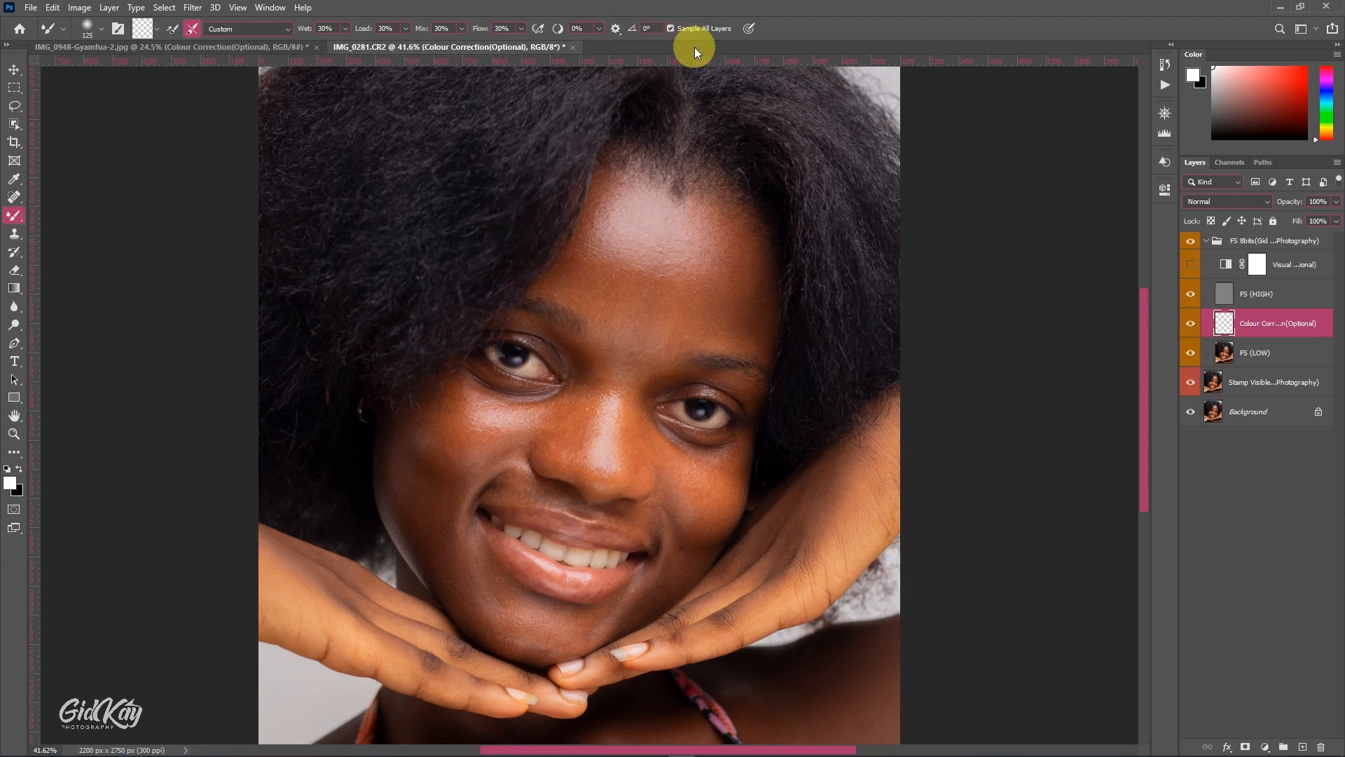
left_click(1191, 295)
scroll(678, 241, "down", 1)
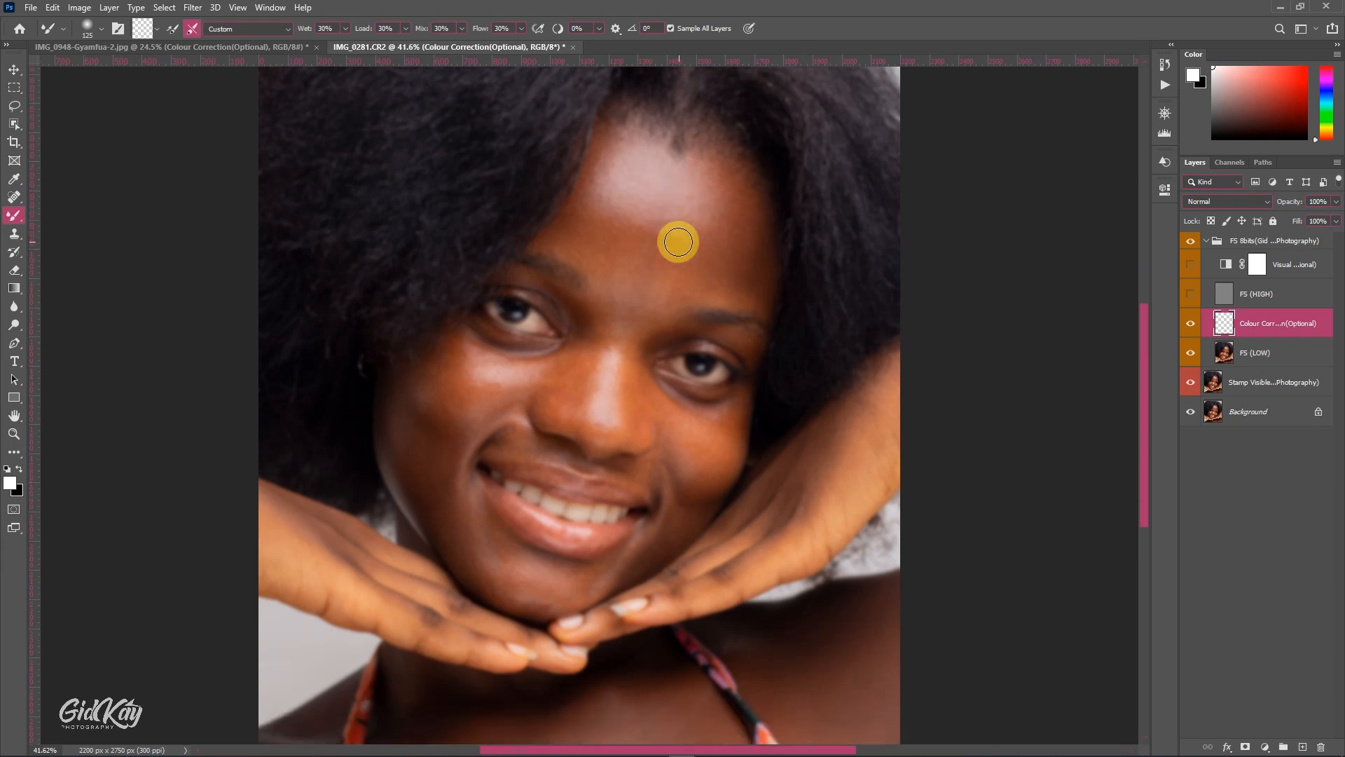
scroll(659, 245, "up", 1)
key("]")
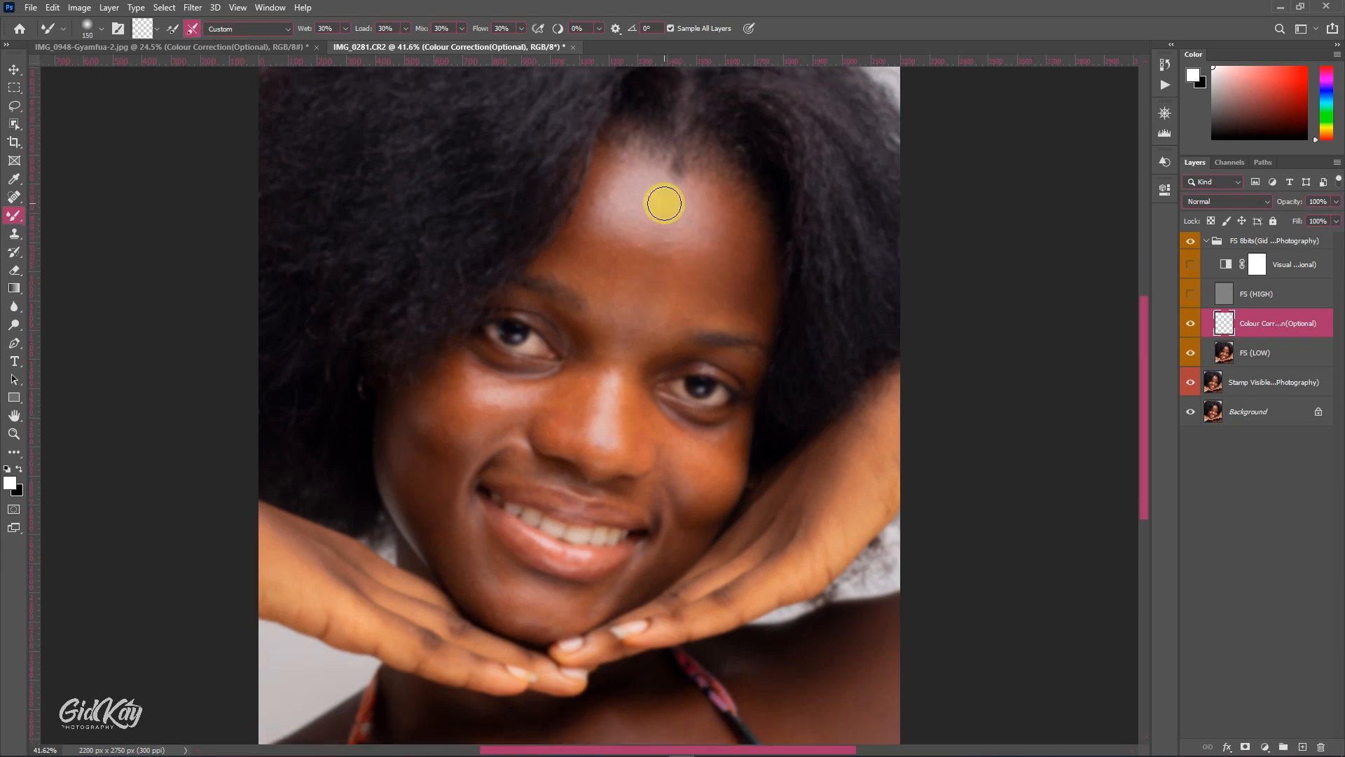
key("]")
key("]")
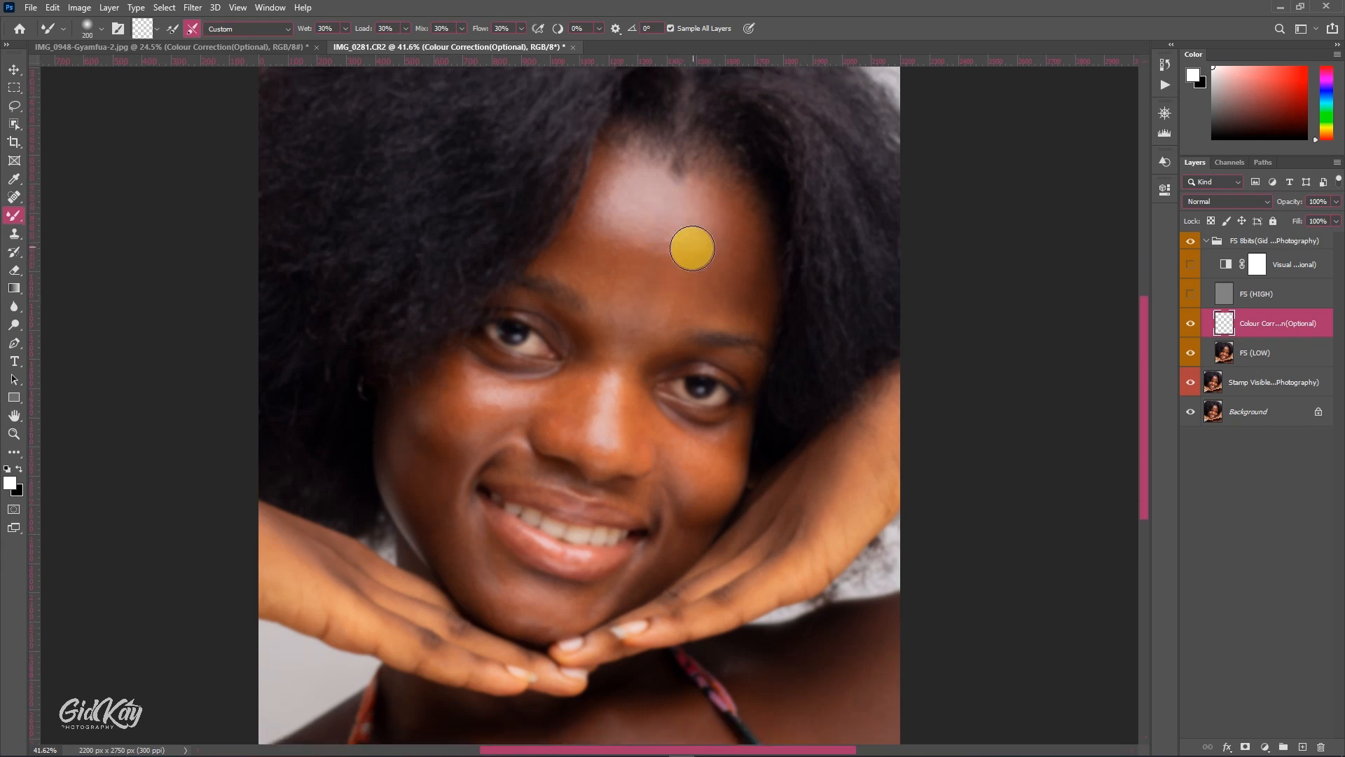
key("]")
key("]")
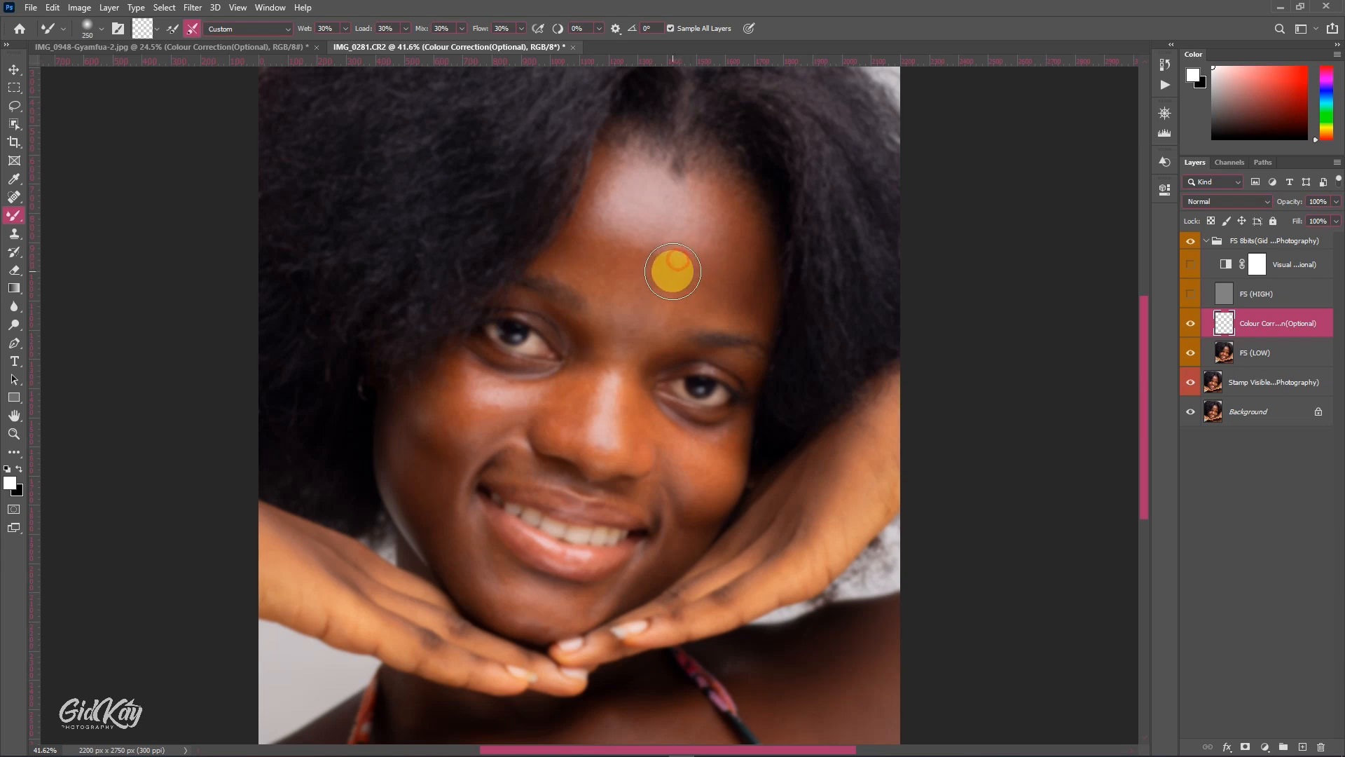
key("bracketright")
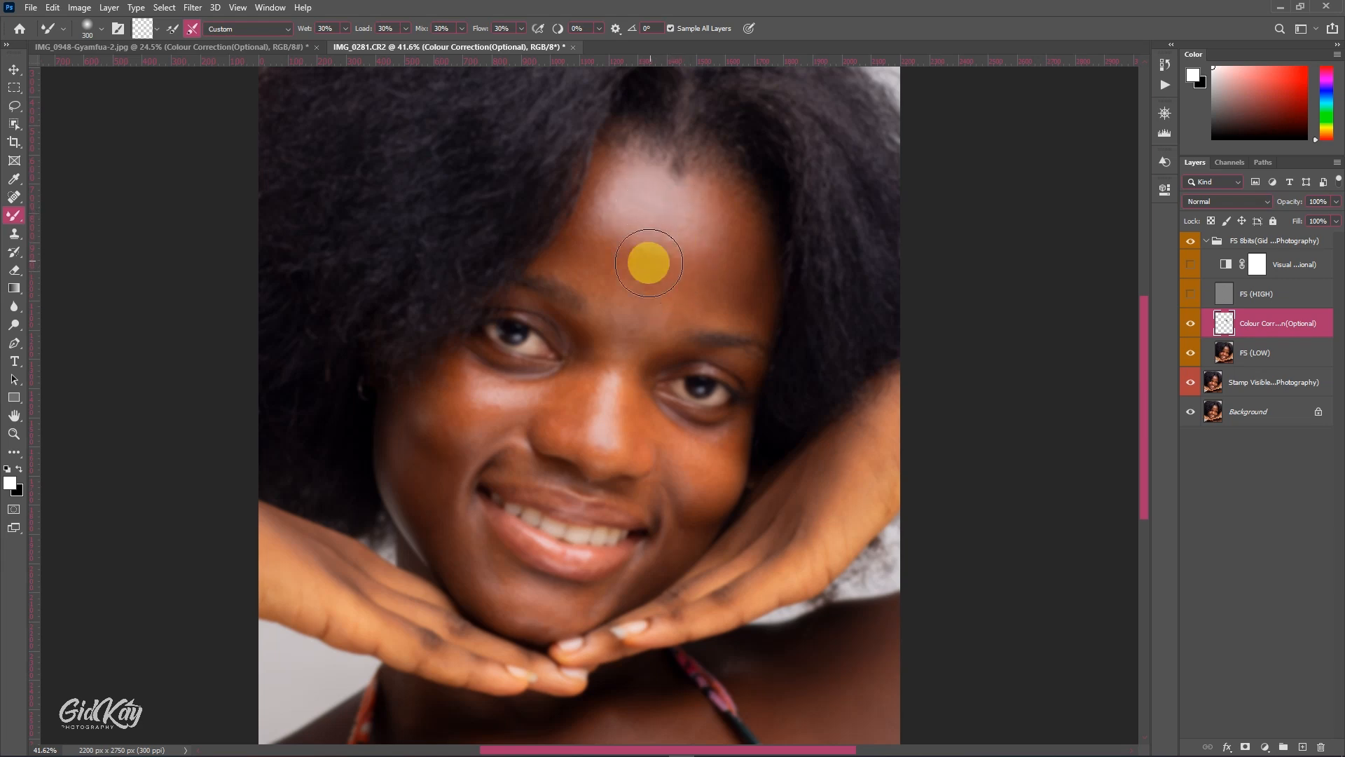
key("bracketleft")
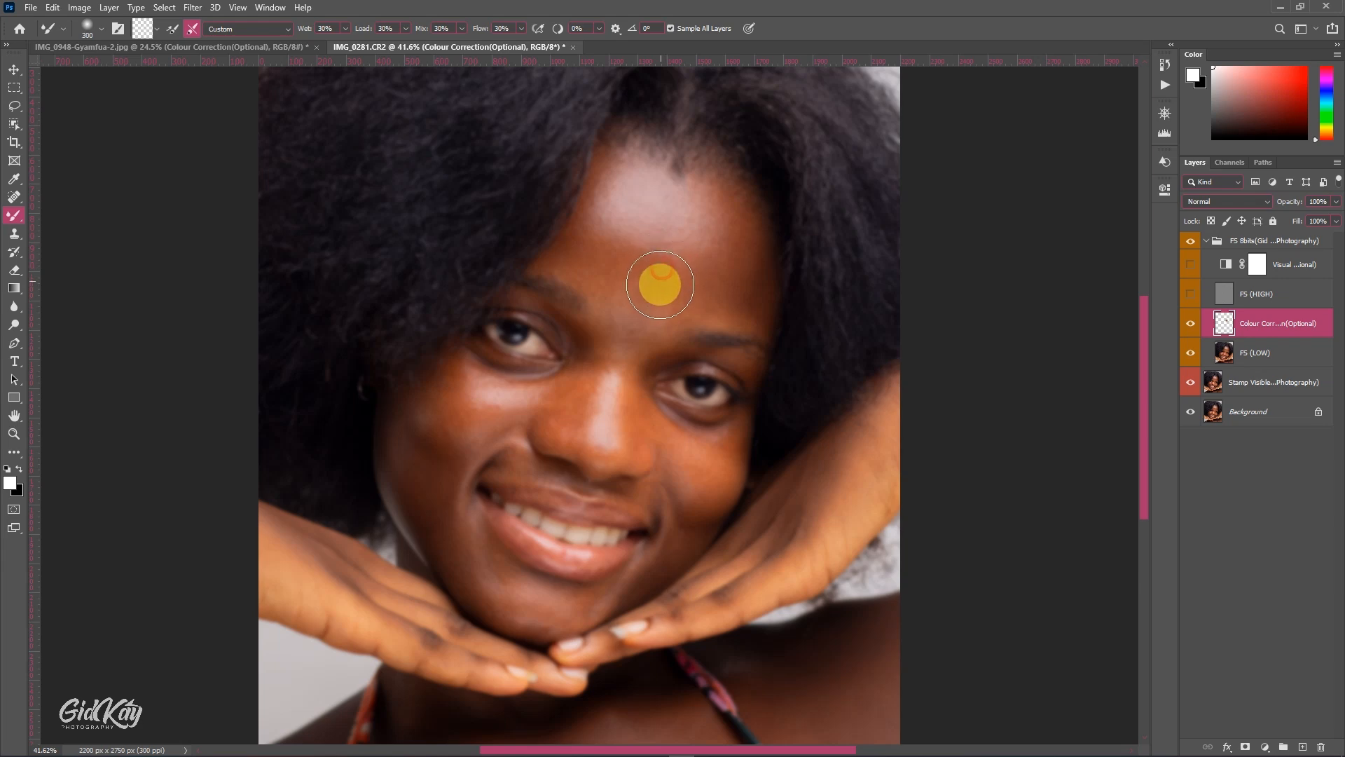
key("bracketright")
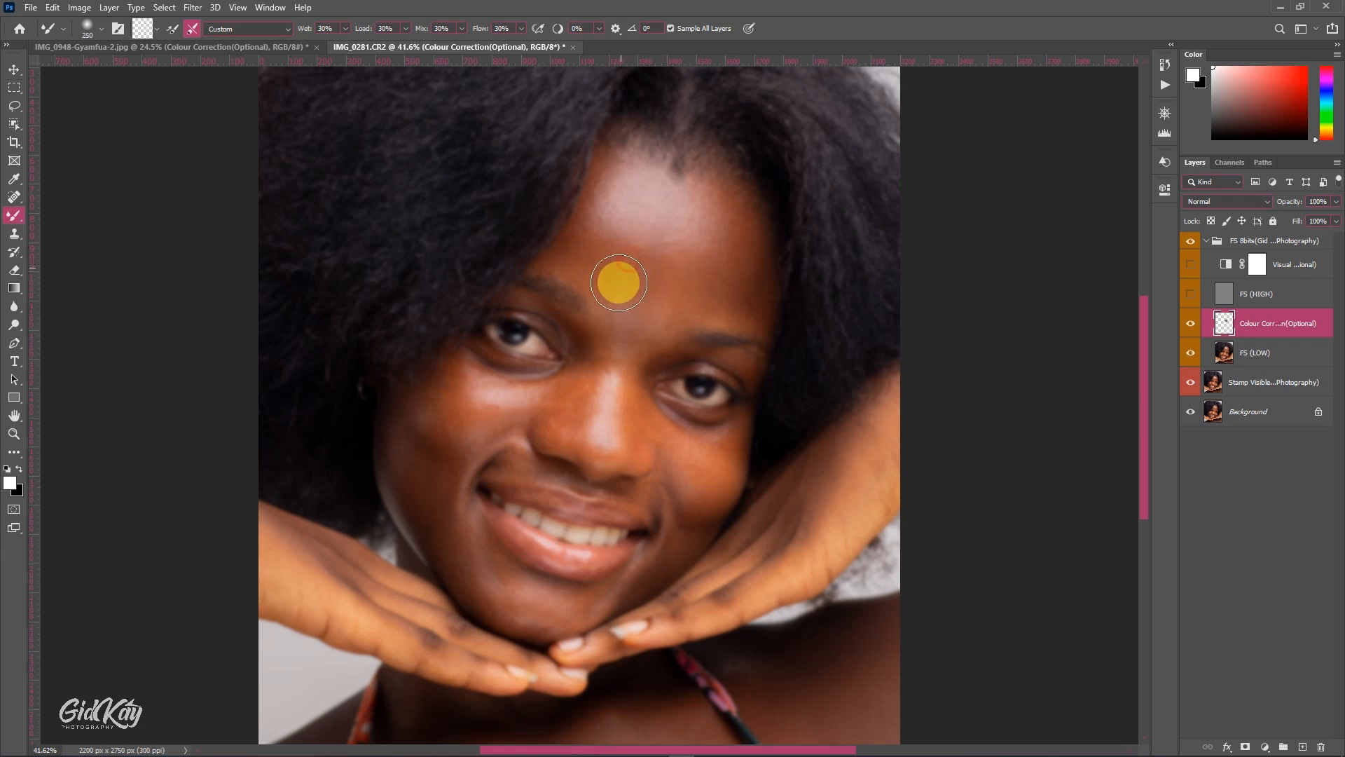
Blend the image-left edge of the forehead beside the hair, reducing the Mixer Brush through sizes 150 and 125 to 90
key("bracketleft")
key("bracketleft")
key("bracketleft")
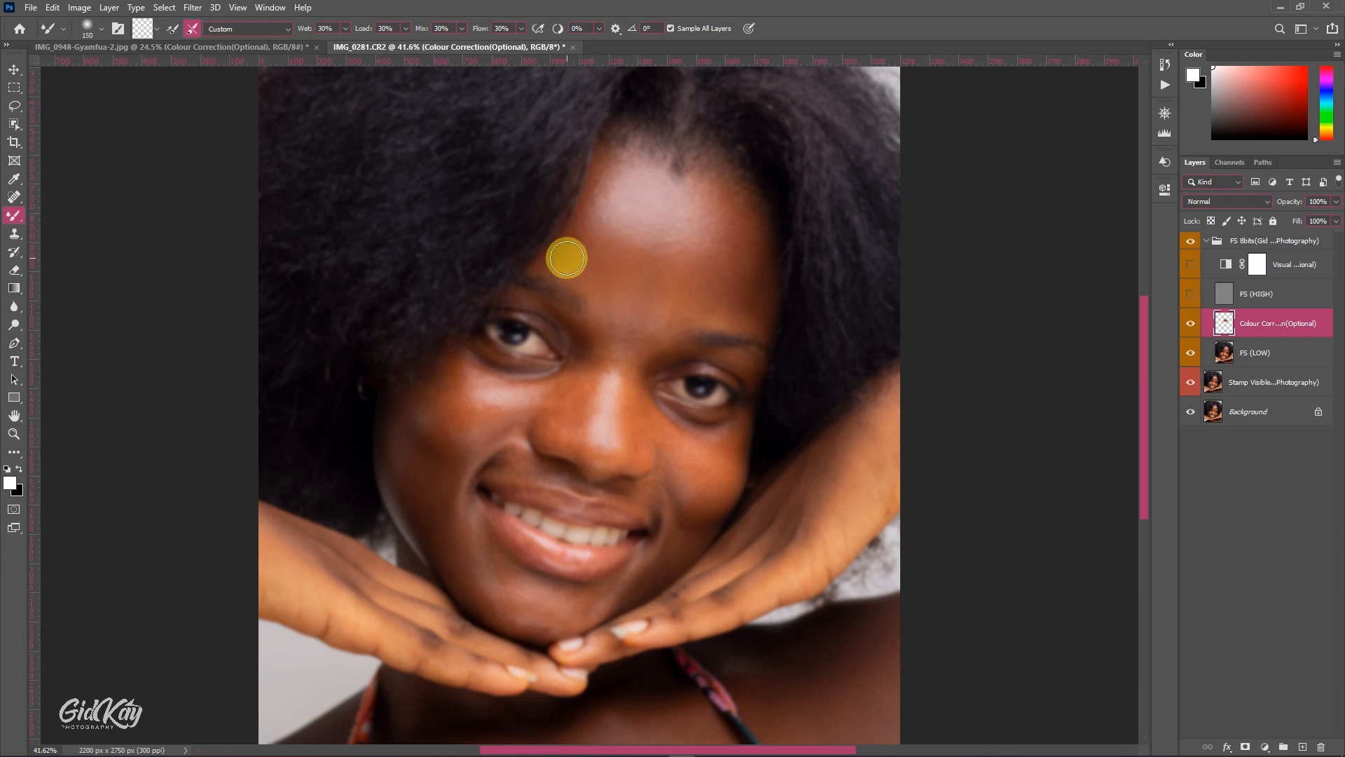
key("bracketleft")
key("bracketleft")
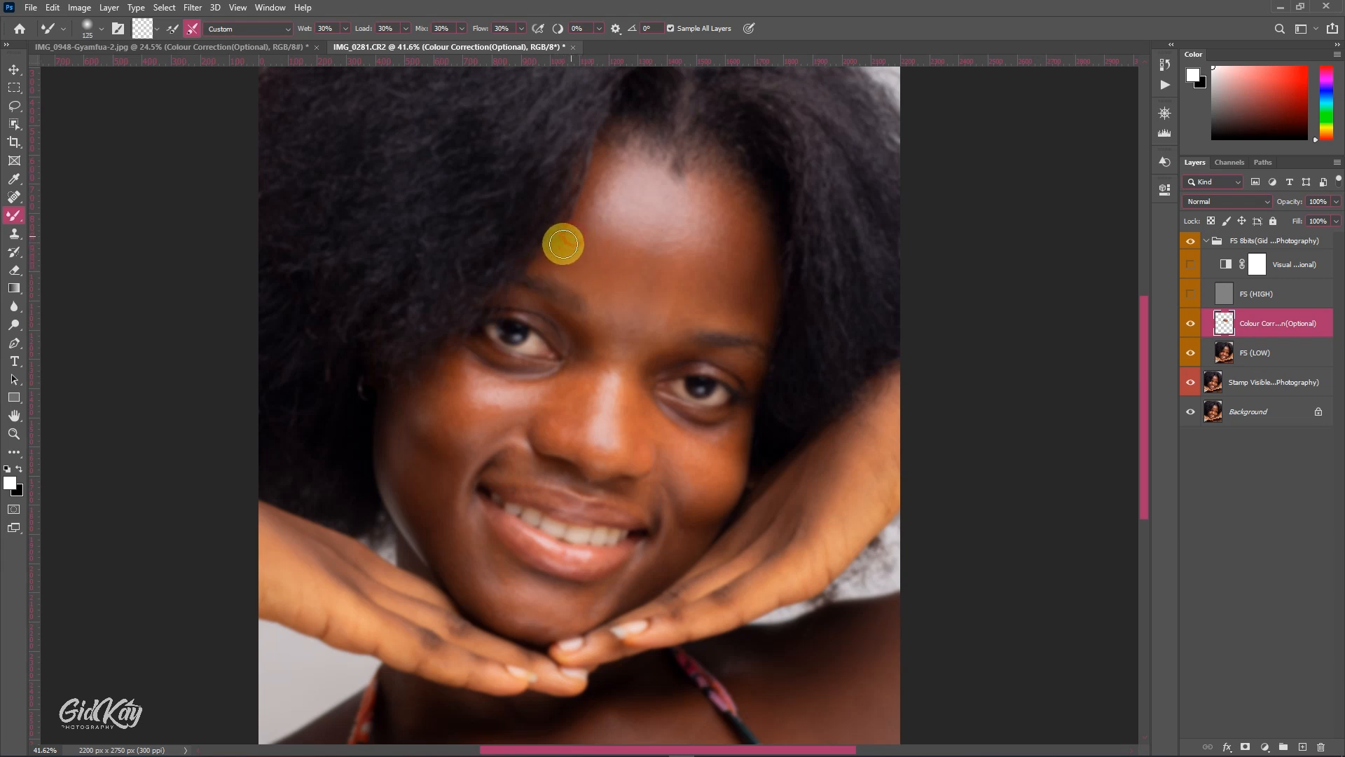
scroll(579, 255, "up", 2)
key("bracketleft")
key("bracketleft")
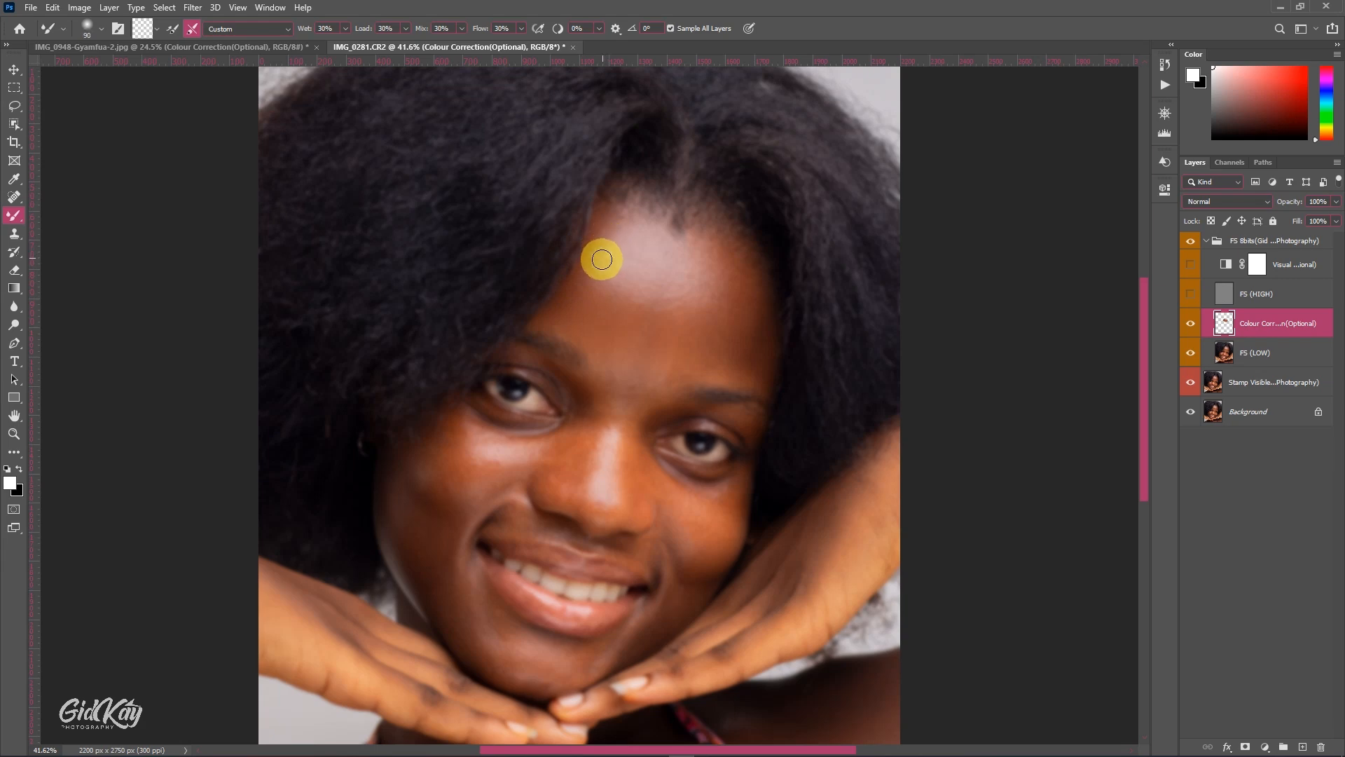
Blend the forehead from the image-left hairline down towards the brows, varying the Mixer Brush size from 125 and ending at 200
key("bracketright")
key("bracketright")
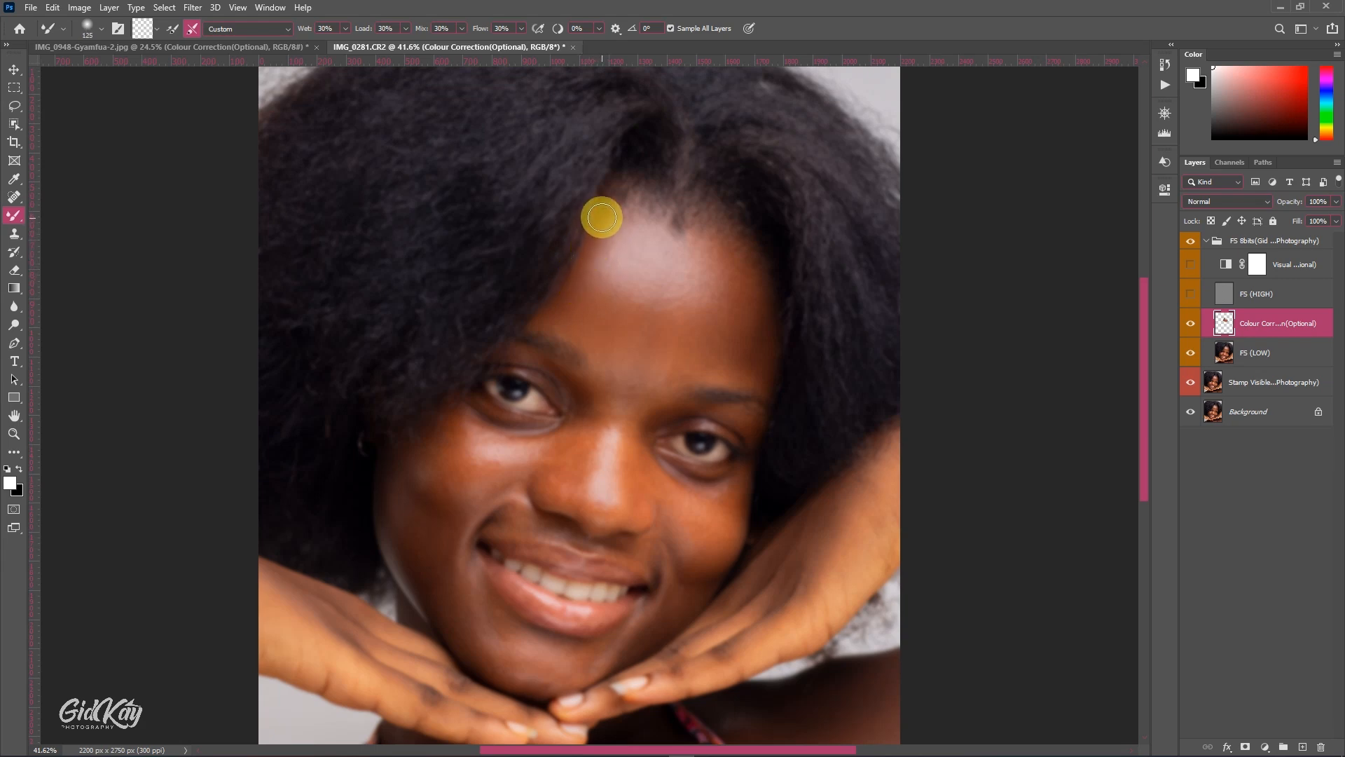
key("bracketright")
mouse_move(602, 213)
left_mouse_down()
mouse_move(630, 195)
mouse_move(603, 185)
mouse_move(619, 198)
mouse_move(627, 185)
mouse_move(645, 210)
mouse_move(648, 192)
mouse_move(668, 222)
mouse_move(693, 197)
mouse_move(719, 211)
mouse_move(748, 276)
mouse_move(736, 319)
mouse_move(741, 336)
mouse_move(755, 327)
mouse_move(759, 365)
mouse_move(761, 310)
mouse_move(757, 380)
mouse_move(711, 375)
mouse_move(707, 352)
mouse_move(693, 360)
mouse_move(690, 323)
left_mouse_up()
key("bracketright")
key("bracketright")
key("bracketright")
key("bracketright")
key("bracketright")
key("bracketright")
key("bracketleft")
key("bracketleft")
key("bracketleft")
key("bracketleft")
key("bracketleft")
key("bracketright")
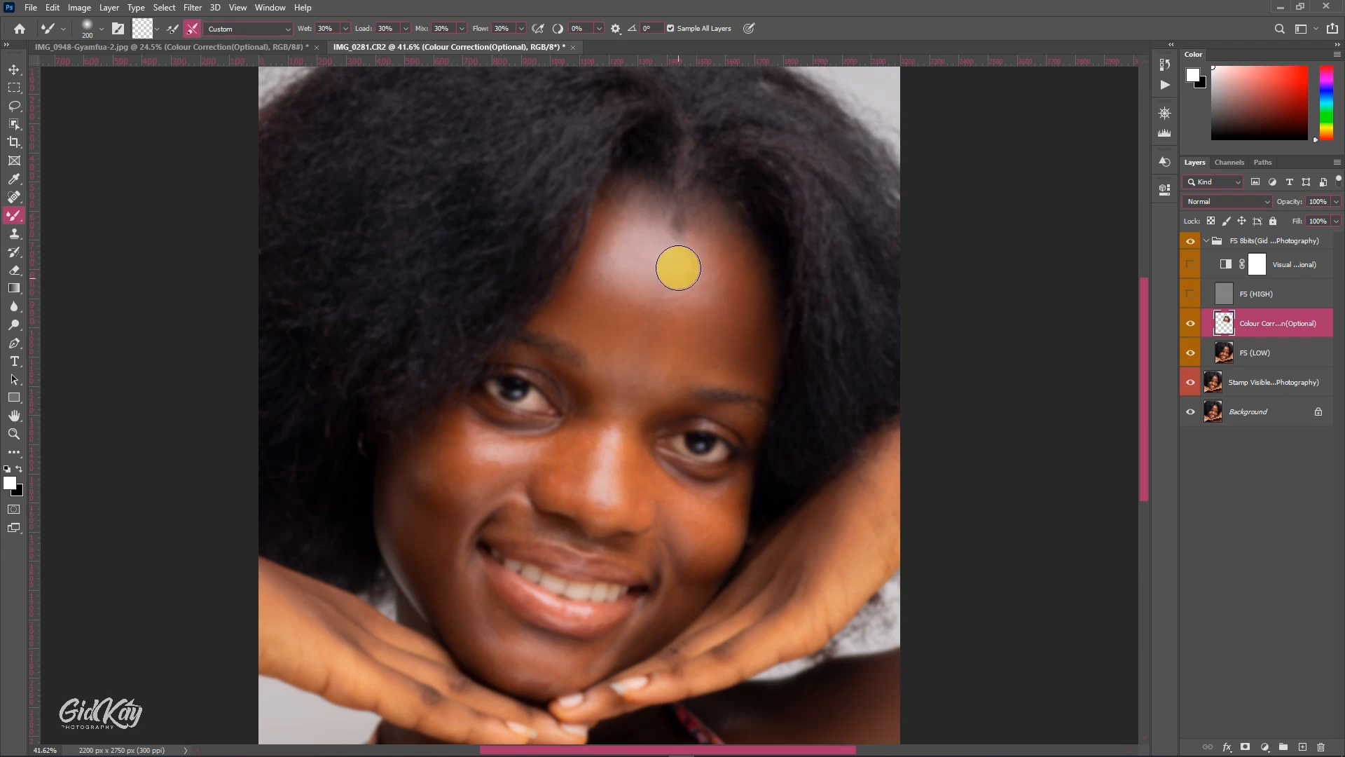
Smooth the bright highlight on the upper forehead up to the hairline with the Mixer Brush at sizes 200 to 250
mouse_move(661, 263)
left_mouse_down()
mouse_move(606, 236)
mouse_move(683, 273)
mouse_move(643, 290)
mouse_move(673, 233)
mouse_move(707, 267)
mouse_move(677, 296)
mouse_move(650, 283)
mouse_move(685, 261)
mouse_move(668, 306)
mouse_move(629, 274)
mouse_move(646, 245)
mouse_move(677, 286)
mouse_move(629, 293)
mouse_move(630, 249)
mouse_move(672, 298)
mouse_move(648, 237)
mouse_move(696, 275)
mouse_move(649, 273)
mouse_move(635, 246)
mouse_move(673, 259)
mouse_move(640, 213)
mouse_move(658, 250)
left_mouse_up()
key("bracketright")
key("bracketright")
key("bracketright")
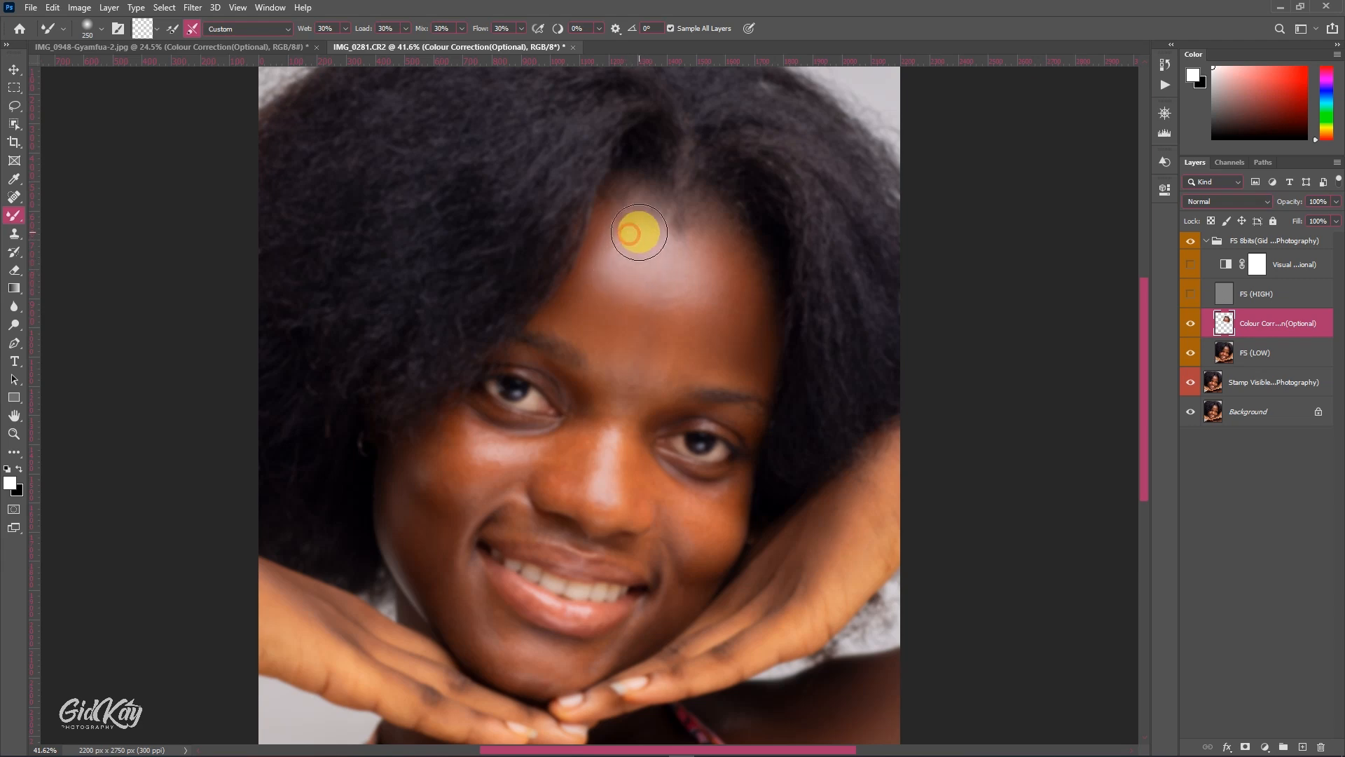
key("bracketleft")
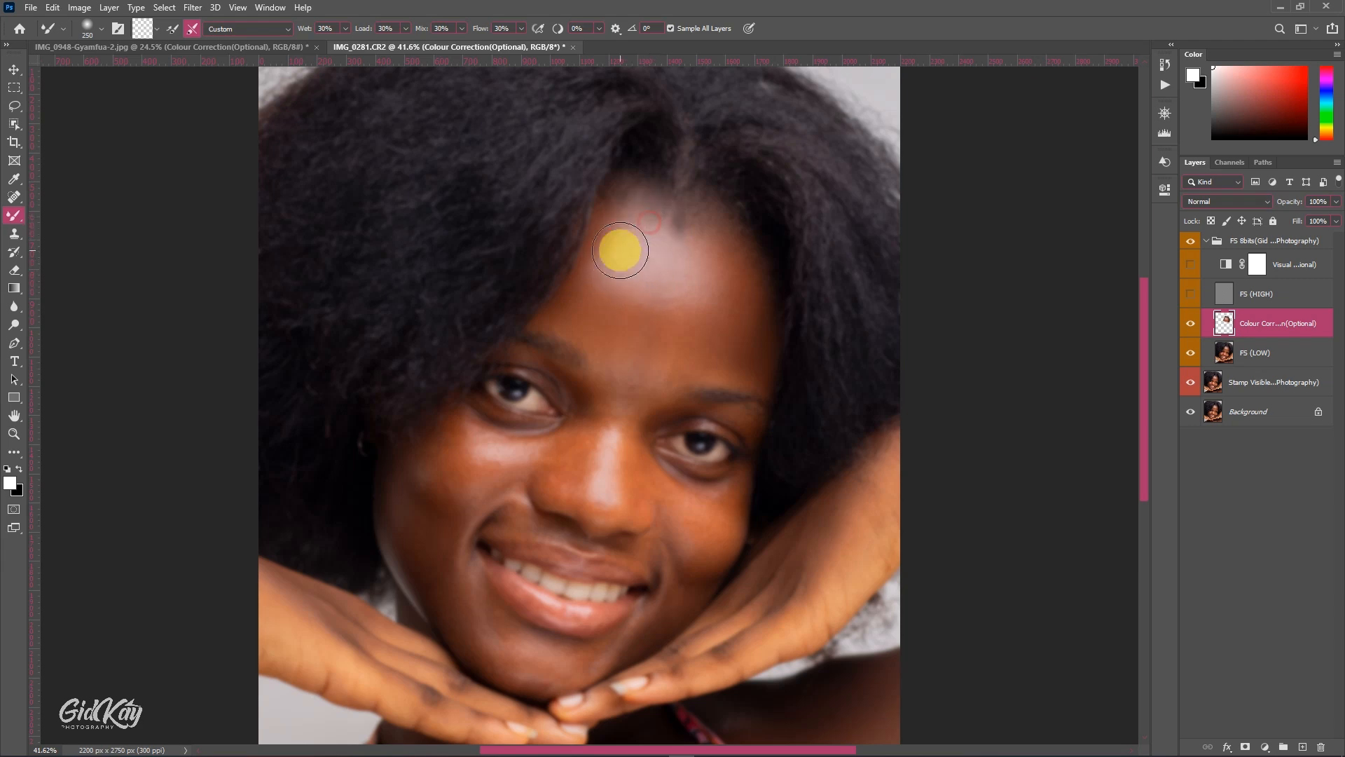
key("bracketright")
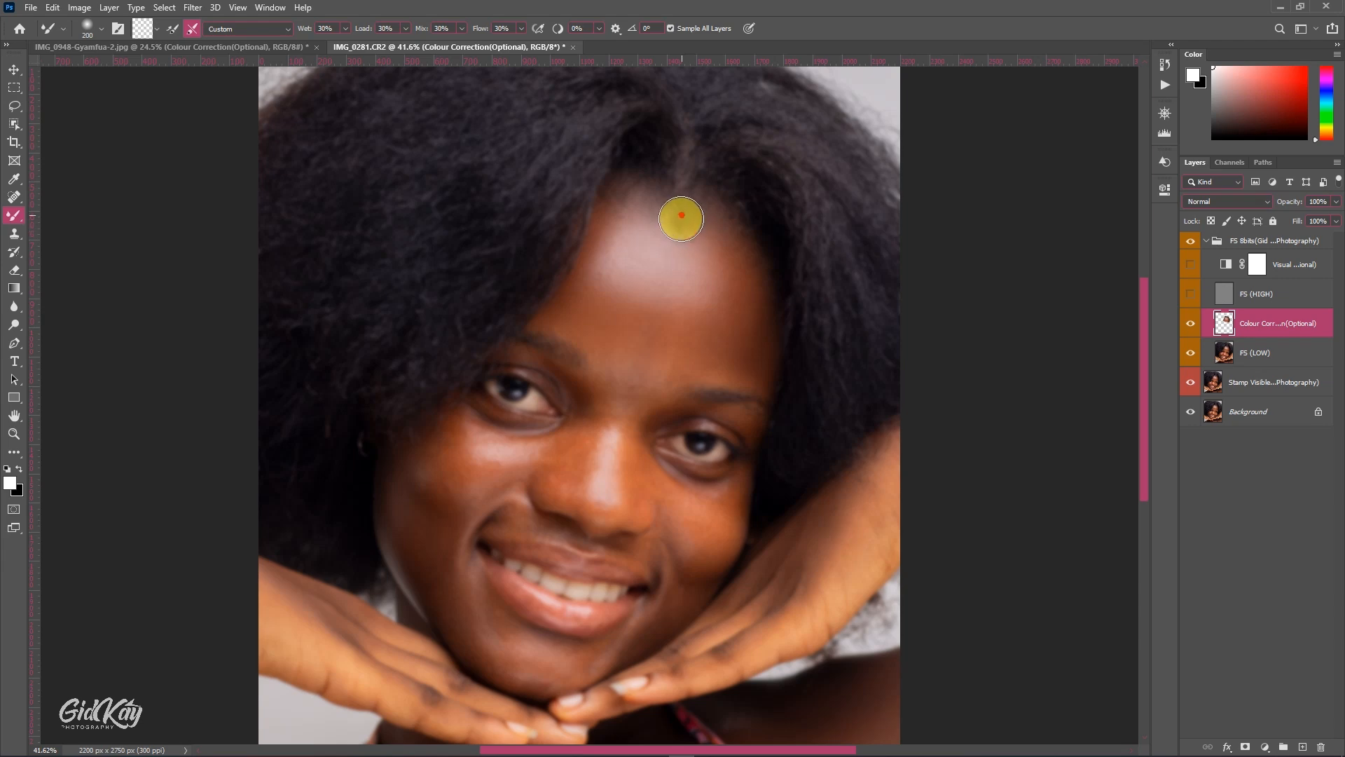
mouse_move(682, 217)
left_mouse_down()
mouse_move(643, 211)
mouse_move(617, 227)
mouse_move(604, 265)
mouse_move(636, 304)
mouse_move(686, 297)
mouse_move(701, 246)
mouse_move(656, 254)
left_mouse_up()
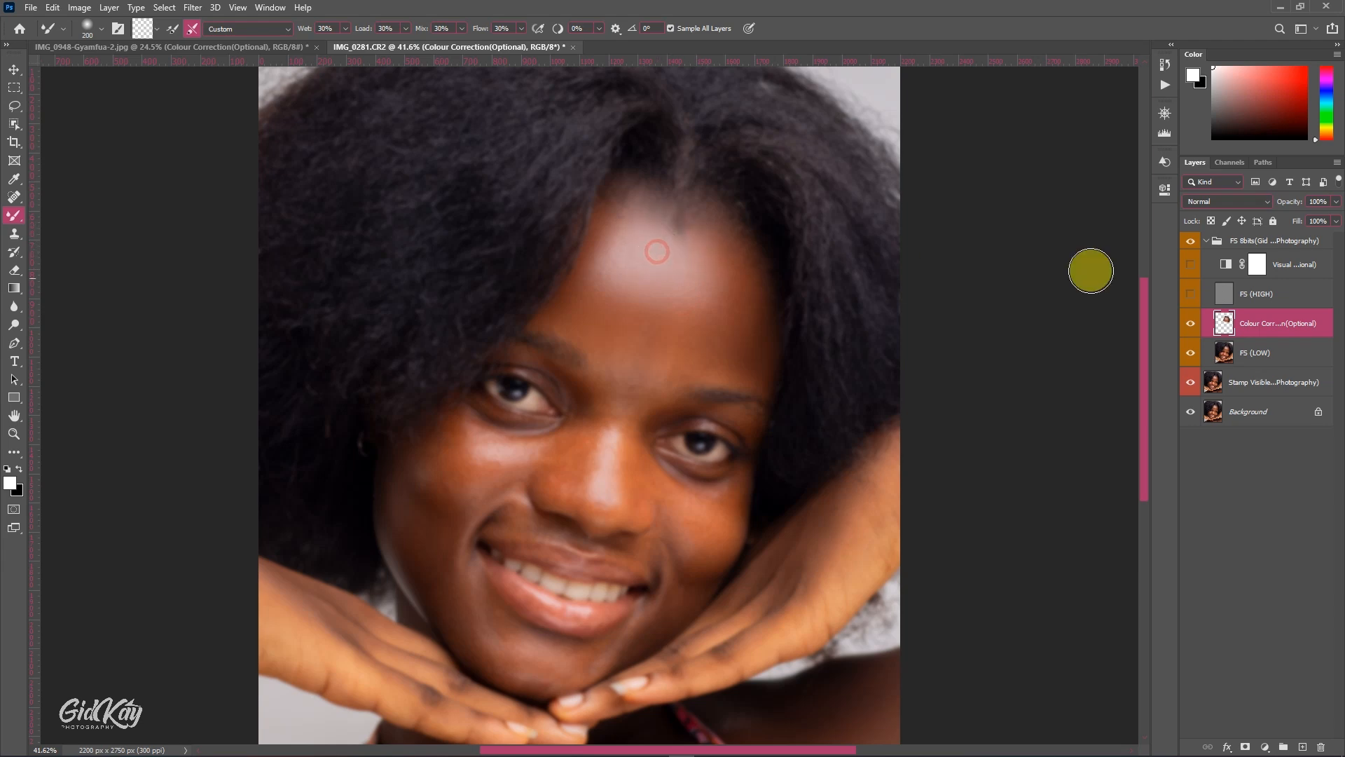
Check the forehead blending with the FS (HIGH) texture shown, compare it without the Colour Correction layer, and hide the texture again
left_click(1191, 293)
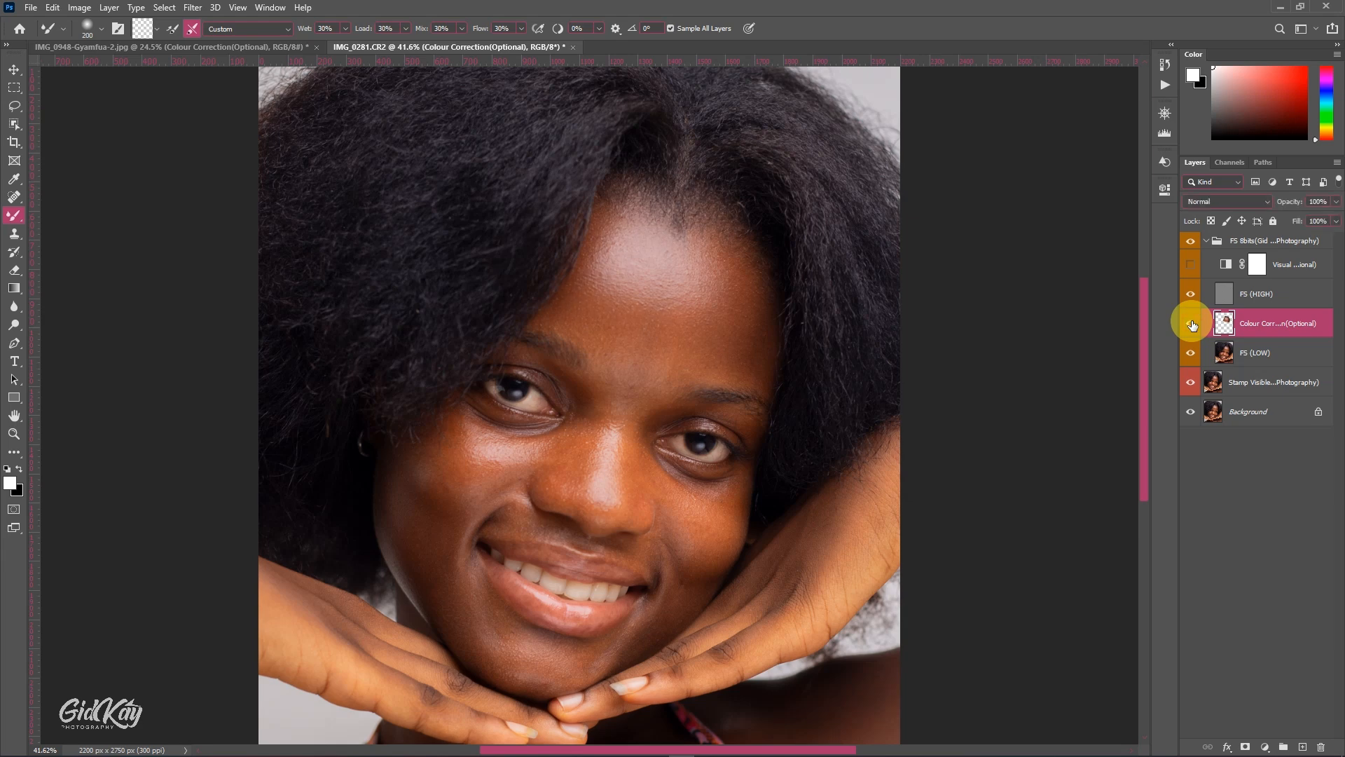
left_click(1190, 323)
left_click(1191, 295)
scroll(390, 426, "down", 3)
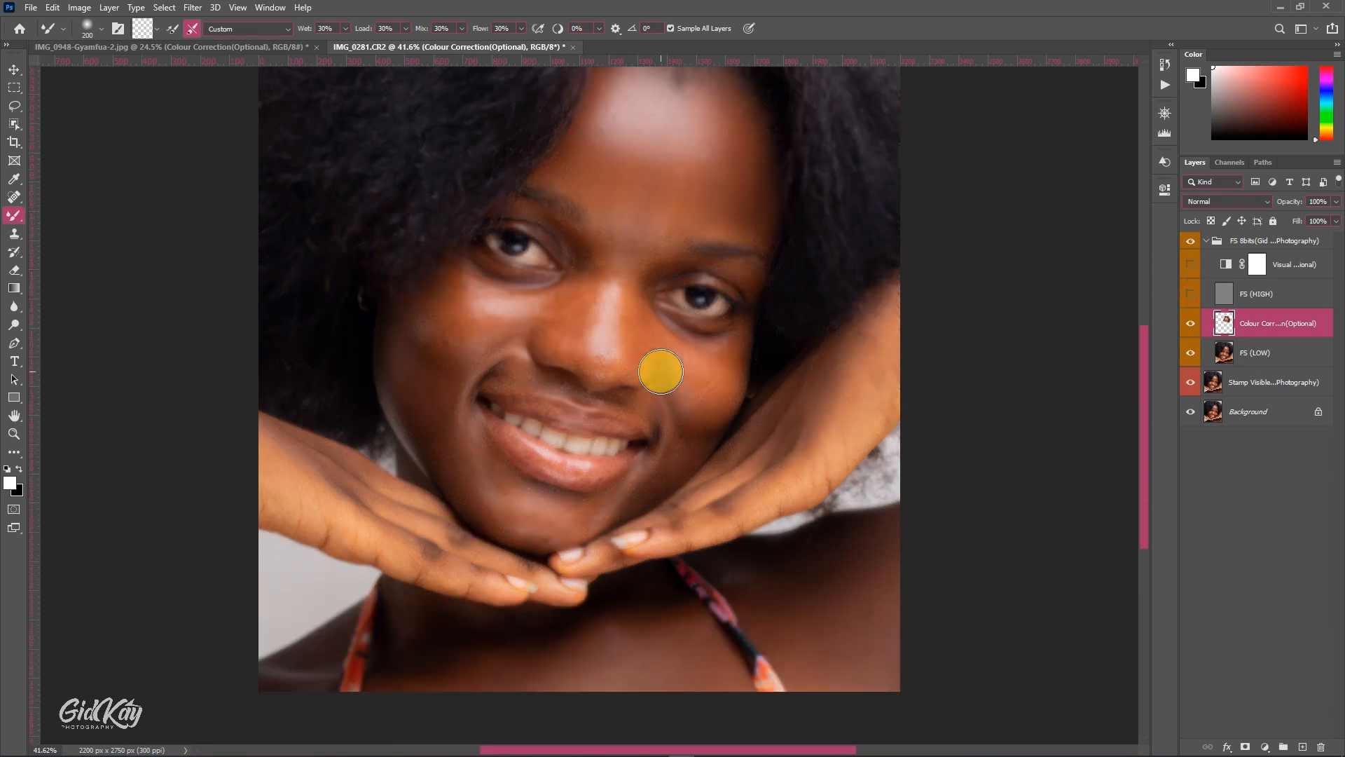
Blend the skin between the inner brows and the top of the nose with the Mixer Brush at sizes 80 to 125
key("bracketleft")
key("bracketleft")
key("bracketleft")
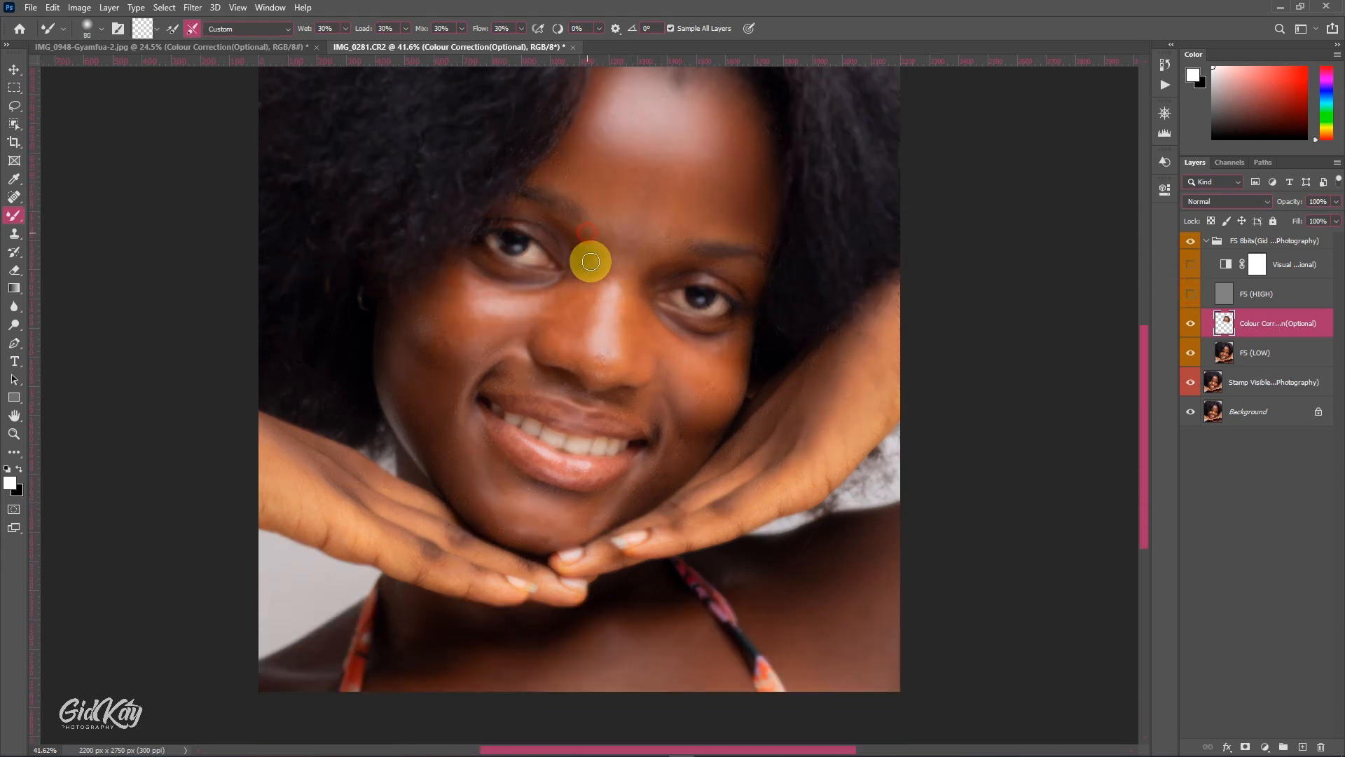
key("bracketright")
key("bracketright")
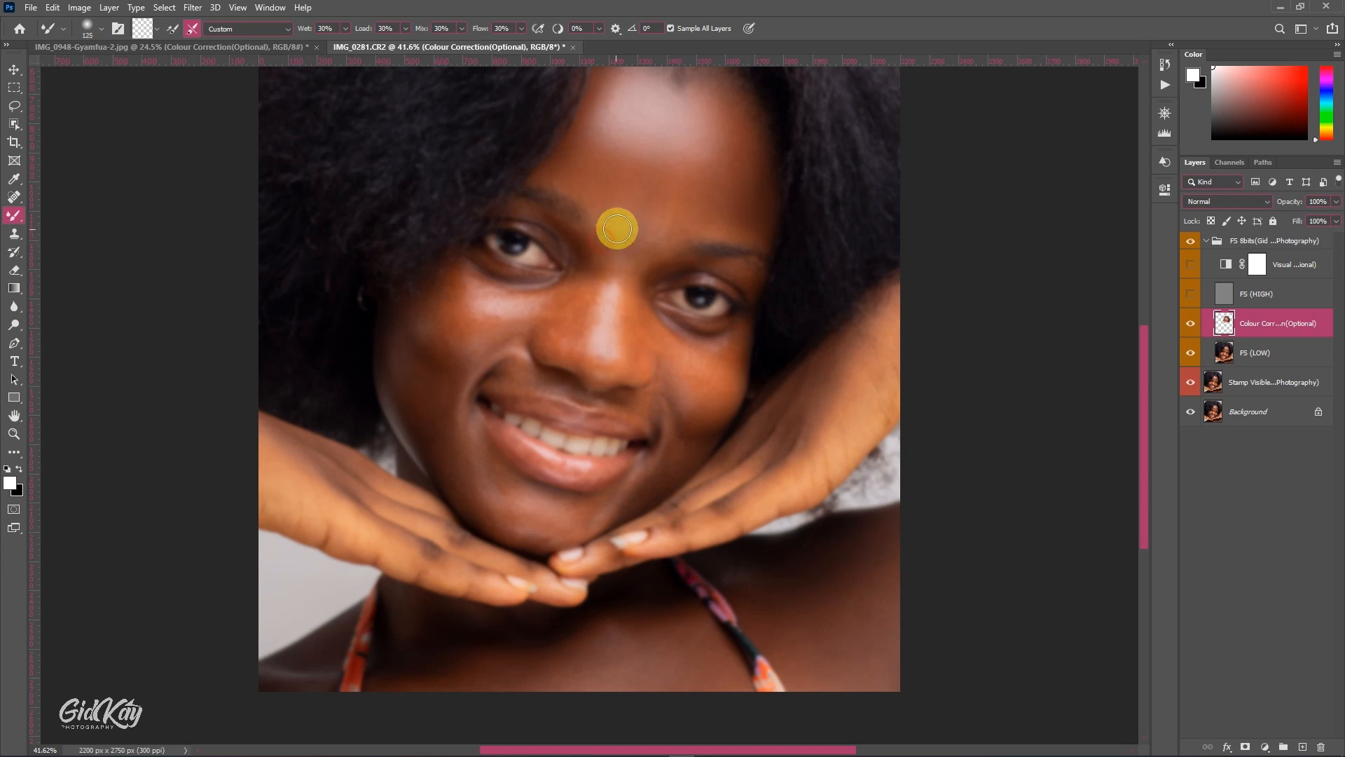
key("bracketright")
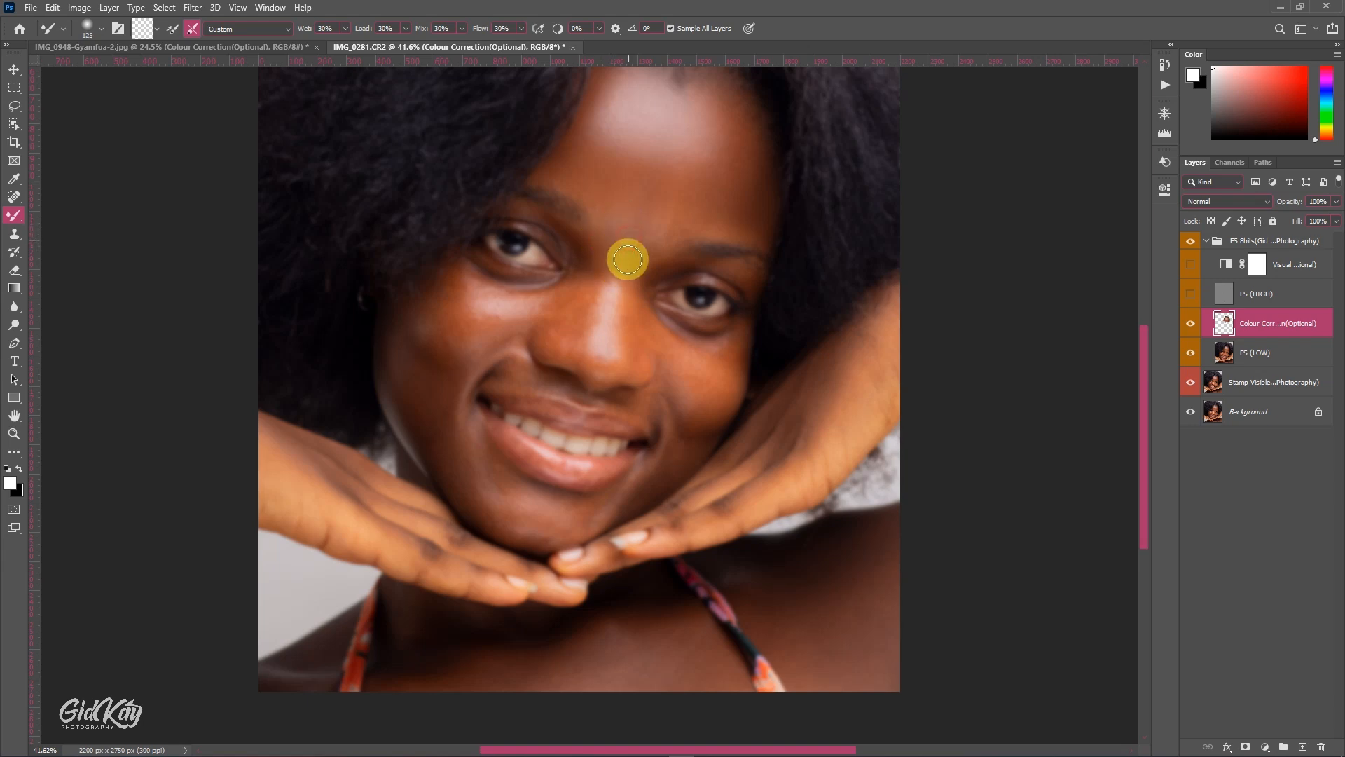
Smooth the skin around the inner end of the image-right brow, taking the Mixer Brush from size 90 to 125
key("bracketleft")
key("bracketleft")
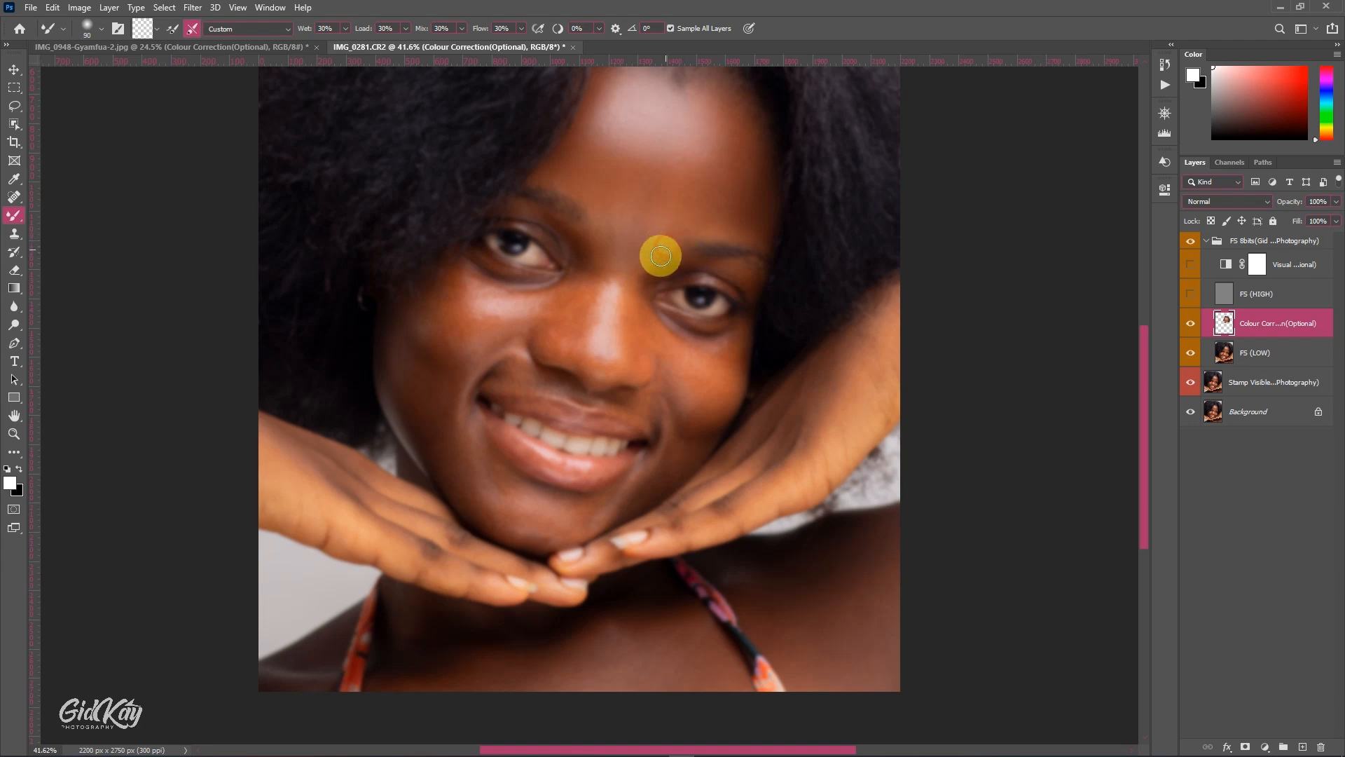
key("bracketright")
key("bracketright")
key("bracketright")
key("bracketright")
key("bracketright")
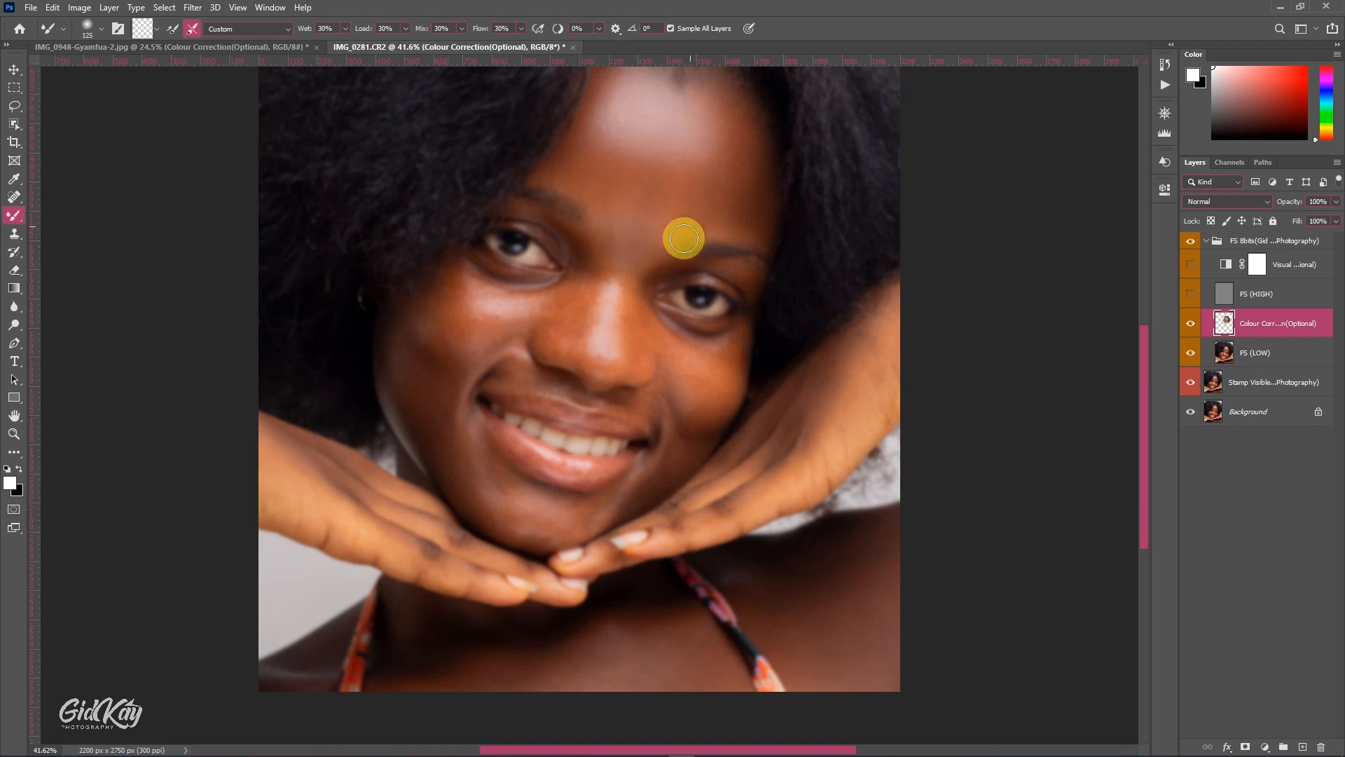
Blend from the inner corner of the image-left eye down the nose, varying the Mixer Brush through sizes 150, 80 and 100
key("bracketleft")
key("bracketleft")
key("bracketleft")
key("bracketleft")
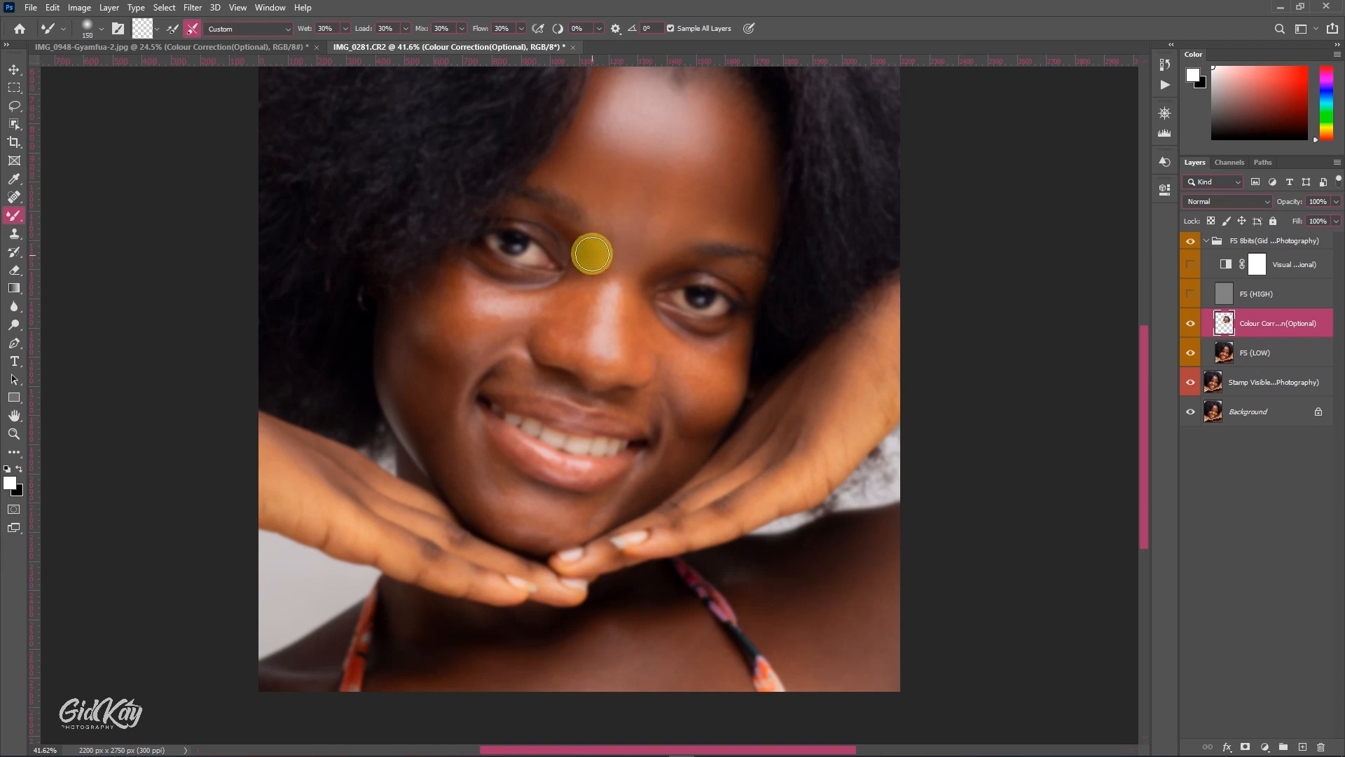
key("bracketleft")
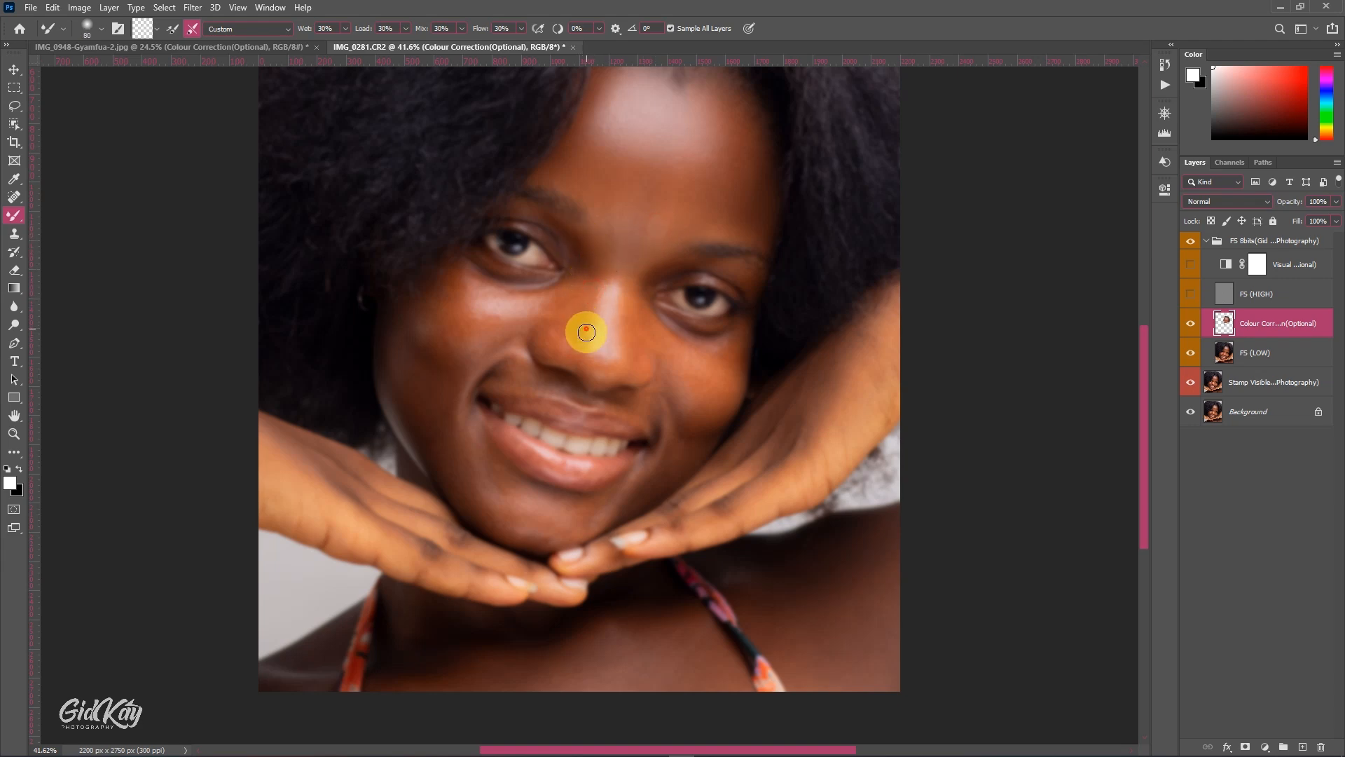
key("bracketright")
left_click_drag(597, 296, 603, 274)
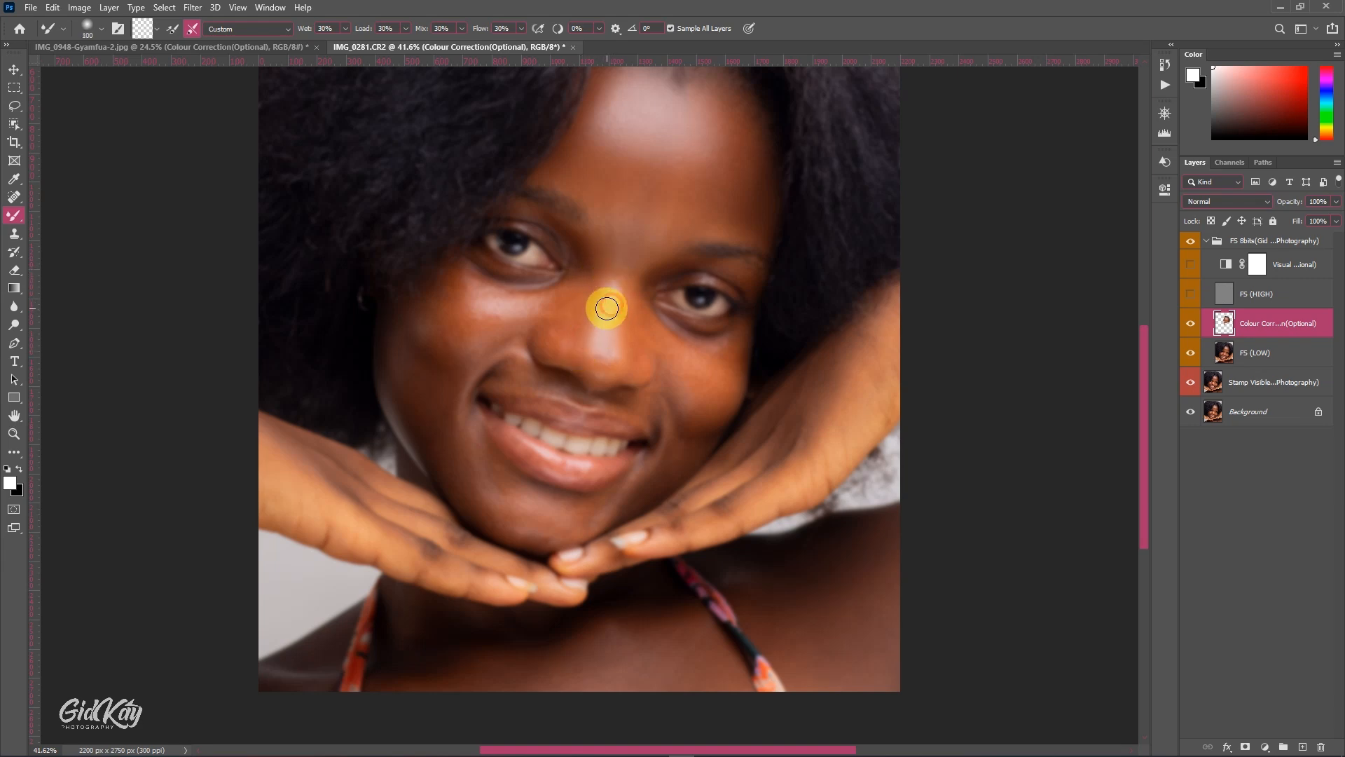
Even out the highlight along the nose bridge up to the brows with the Mixer Brush at sizes 90 to 125
scroll(602, 294, "down", 1)
key("bracketleft")
mouse_move(602, 281)
left_mouse_down()
mouse_move(596, 311)
mouse_move(607, 301)
left_mouse_up()
key("bracketright")
key("bracketleft")
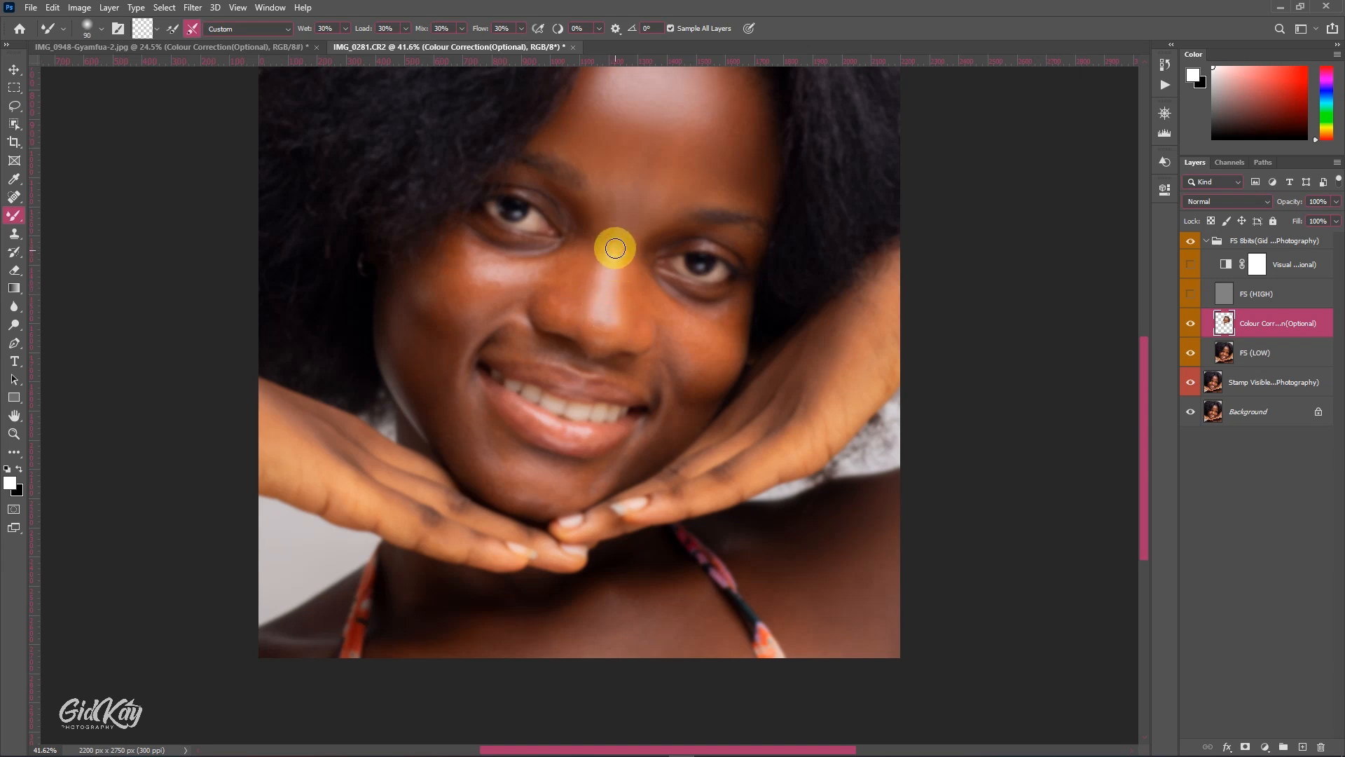
key("bracketright")
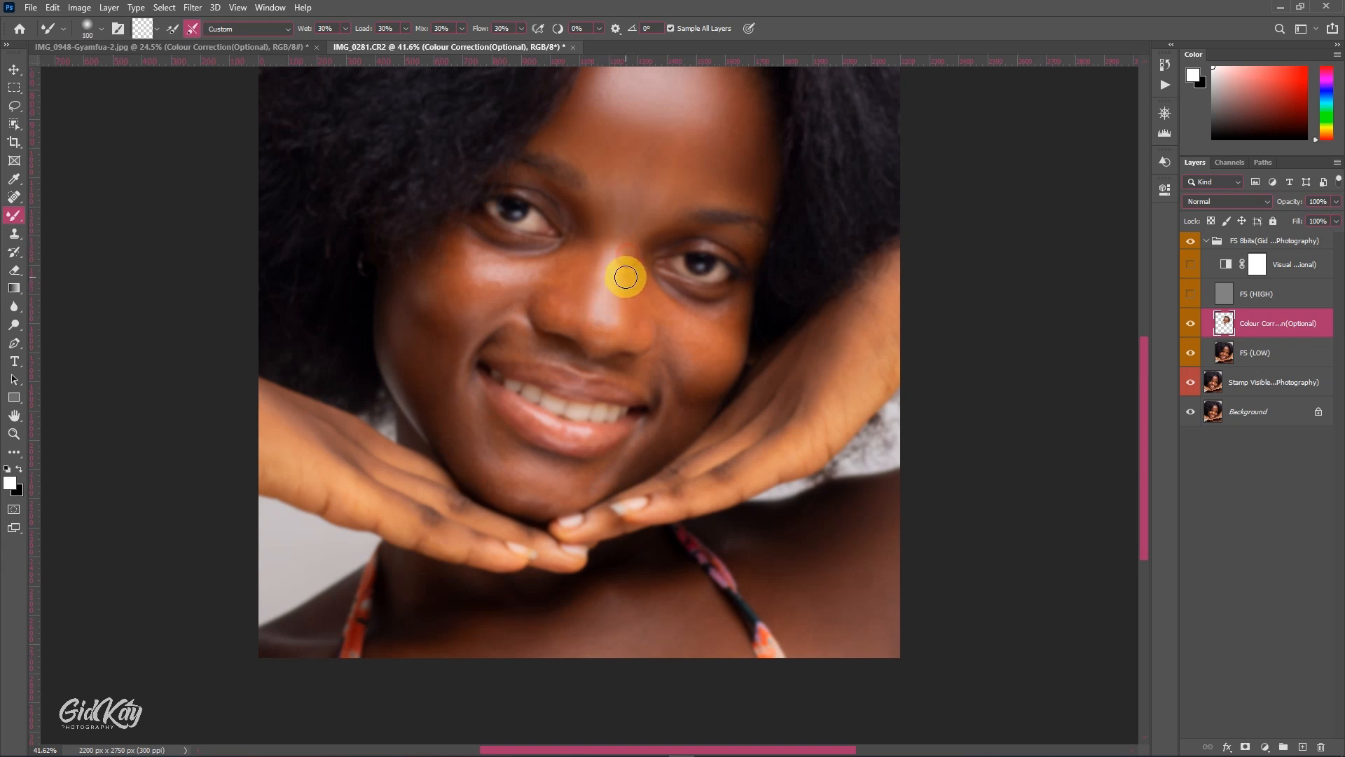
key("bracketleft")
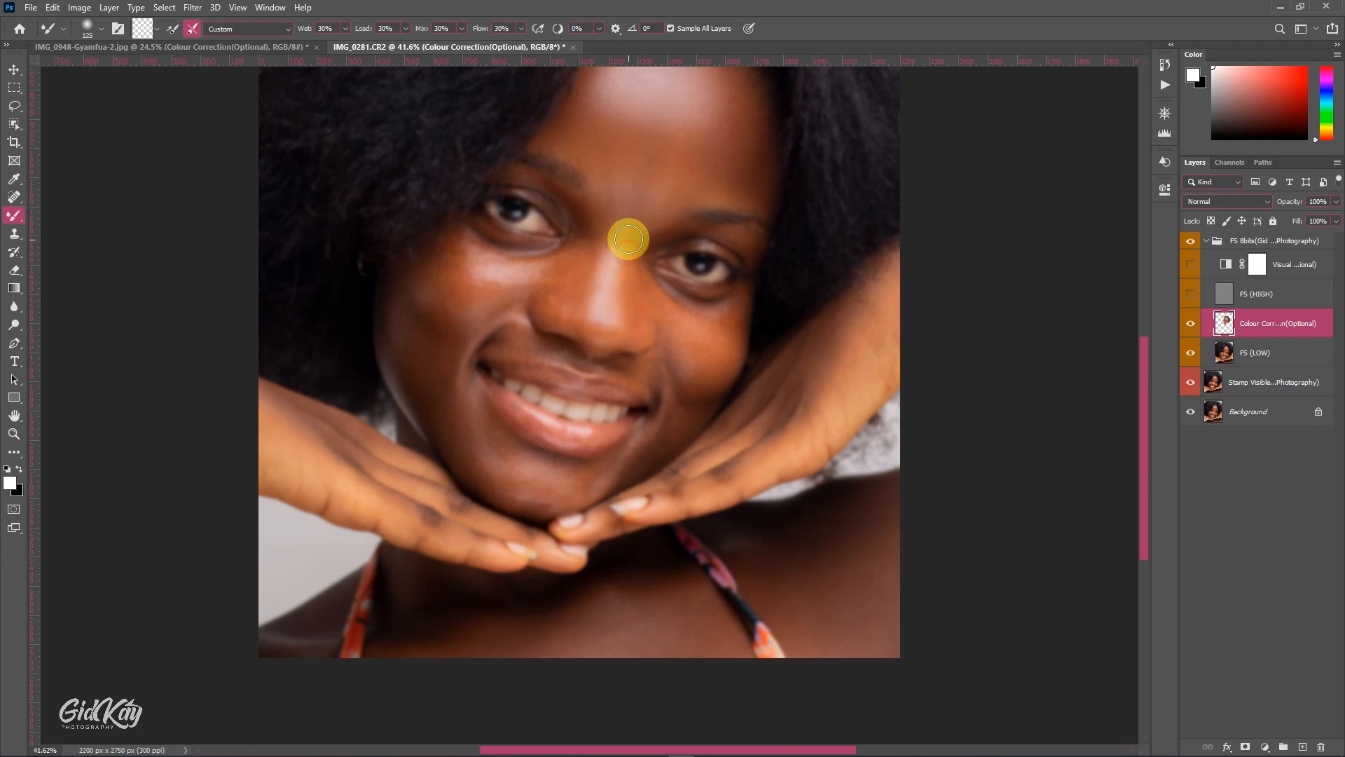
key("bracketright")
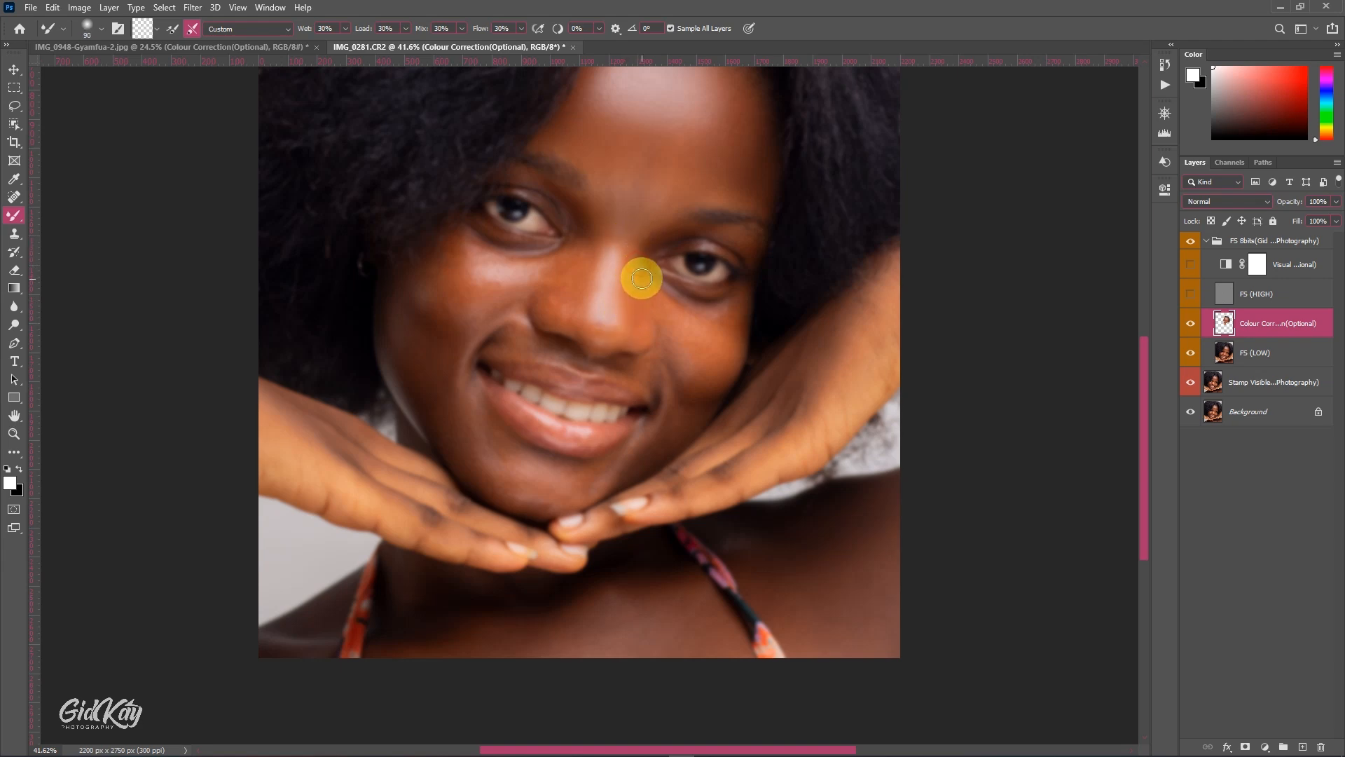
Blend the image-right side of the nose from the inner eye corner towards the nostril, starting with the Mixer Brush at size 90
left_click_drag(649, 285, 670, 309)
key("bracketleft")
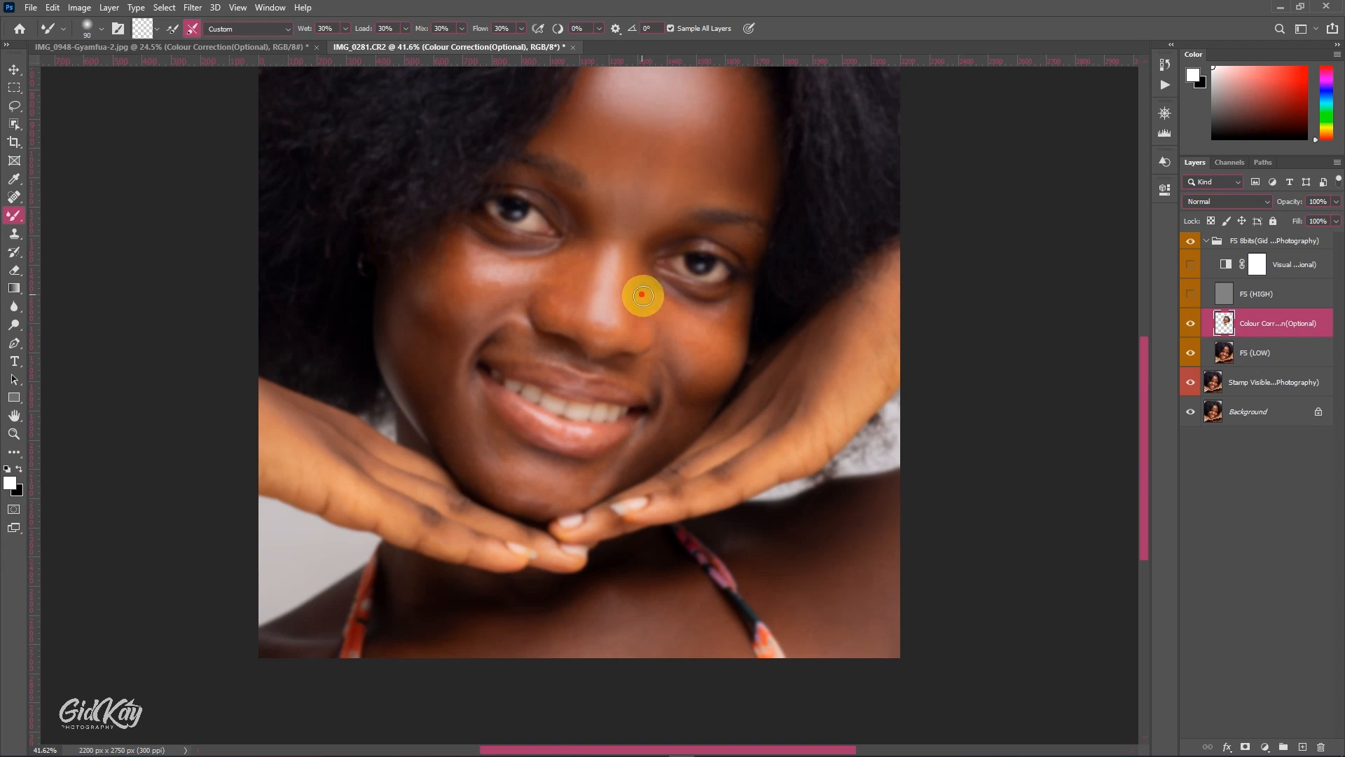
scroll(662, 311, "up", 1)
scroll(662, 310, "down", 1)
key("bracketright")
key("bracketright")
left_click_drag(639, 305, 624, 330)
key("bracketleft")
key("bracketleft")
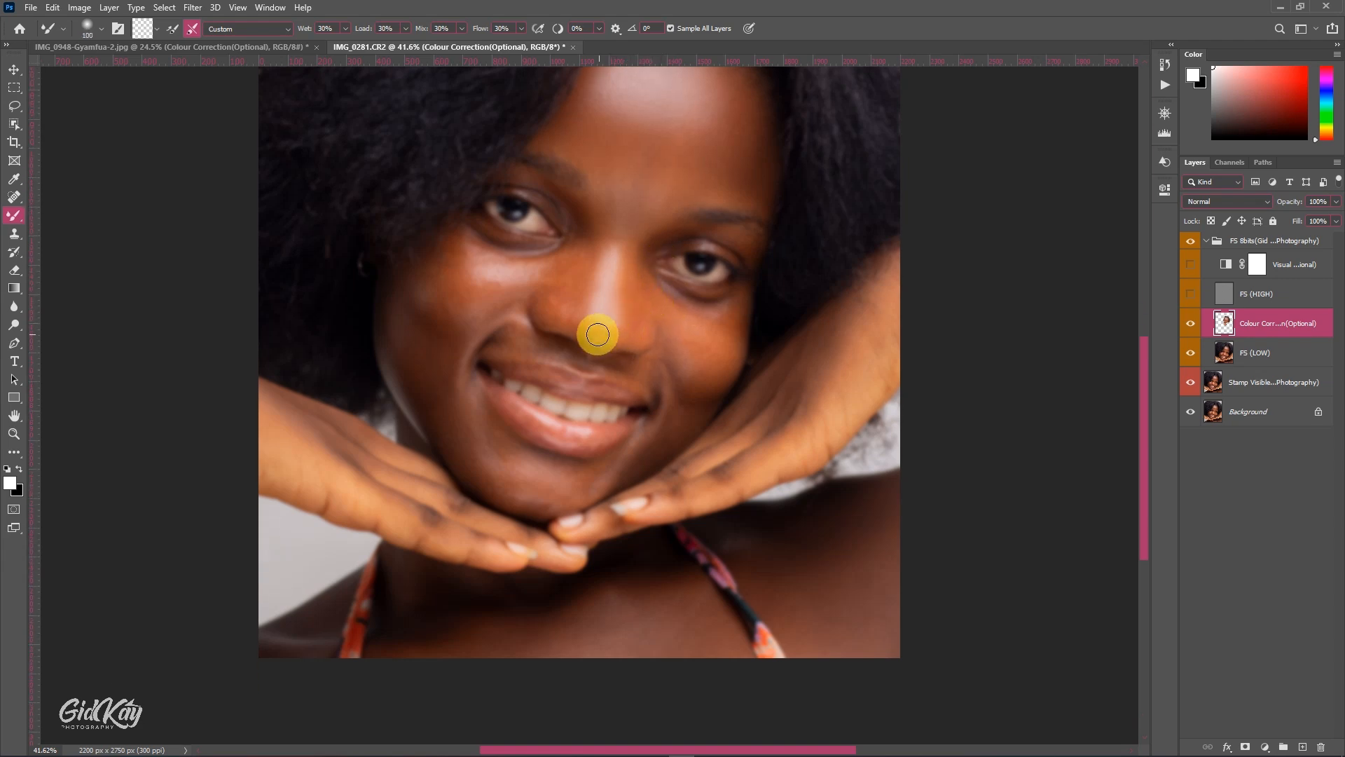
Smooth the nose tip and blend up towards the inner corner of the image-left eye, starting with the Mixer Brush at size 90
key("bracketleft")
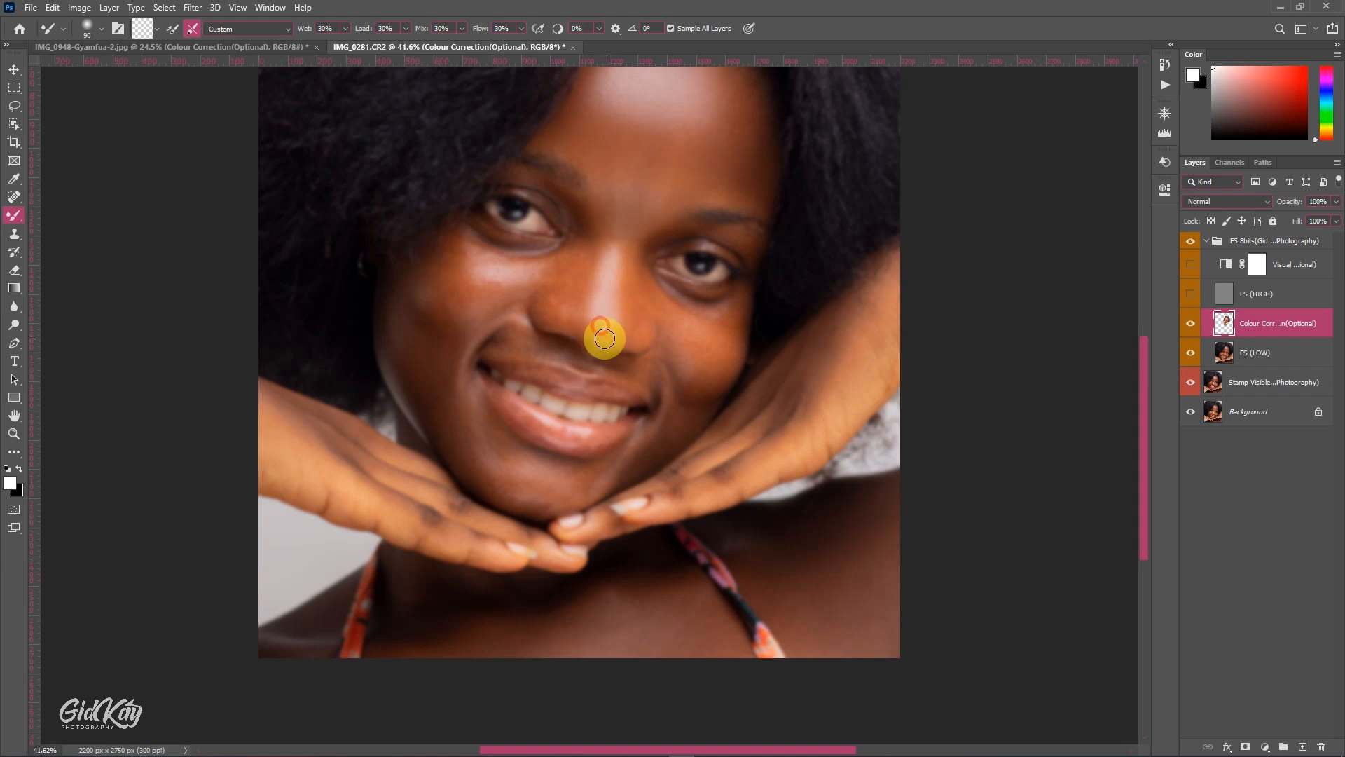
mouse_move(600, 342)
left_mouse_down()
mouse_move(546, 320)
mouse_move(546, 298)
mouse_move(540, 311)
mouse_move(565, 322)
mouse_move(547, 295)
mouse_move(576, 309)
mouse_move(549, 289)
mouse_move(573, 251)
mouse_move(541, 269)
mouse_move(560, 265)
mouse_move(496, 258)
mouse_move(548, 255)
mouse_move(530, 268)
mouse_move(567, 261)
left_mouse_up()
key("bracketright")
key("bracketright")
key("bracketleft")
key("bracketright")
key("bracketright")
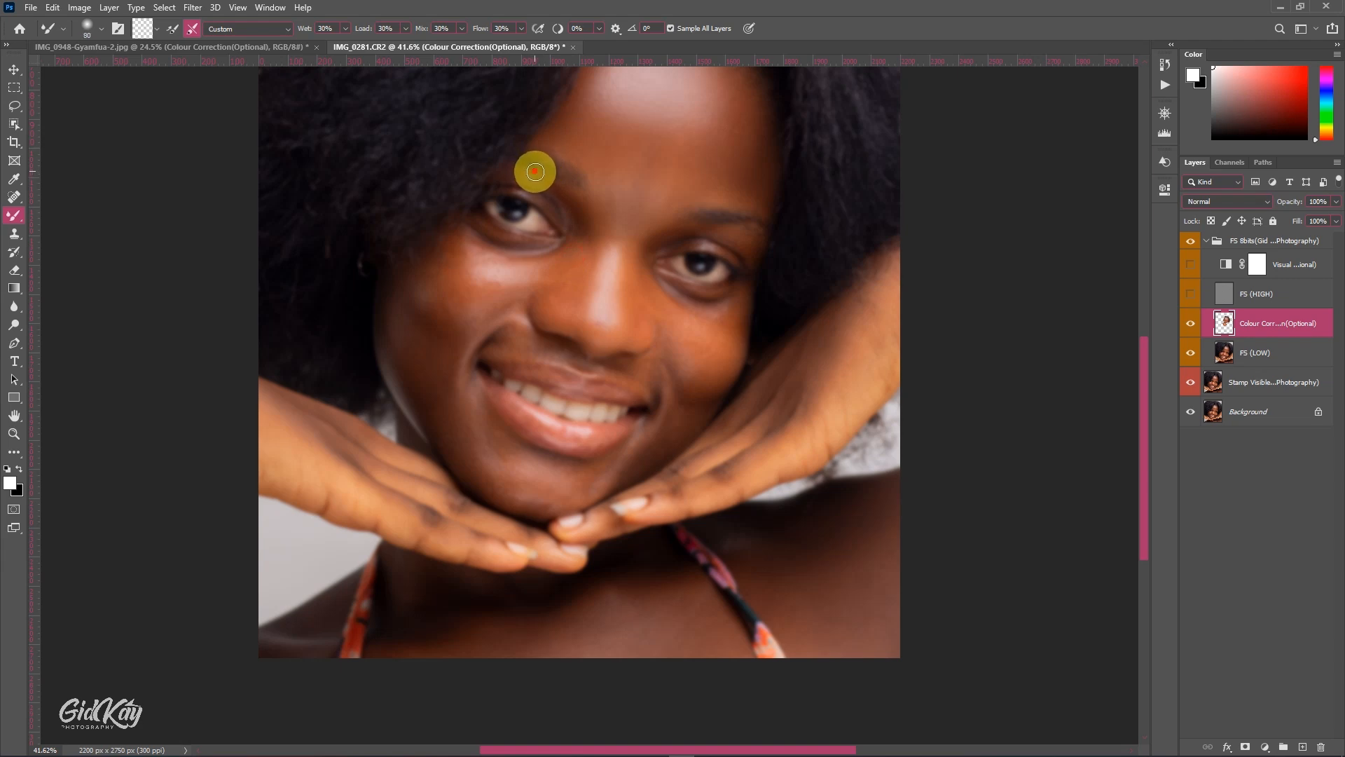
Blend the brow, upper eyelid and under-eye area of the image-left eye with a small Mixer Brush, including sizes 60 and 70
key("bracketleft")
key("bracketleft")
key("bracketleft")
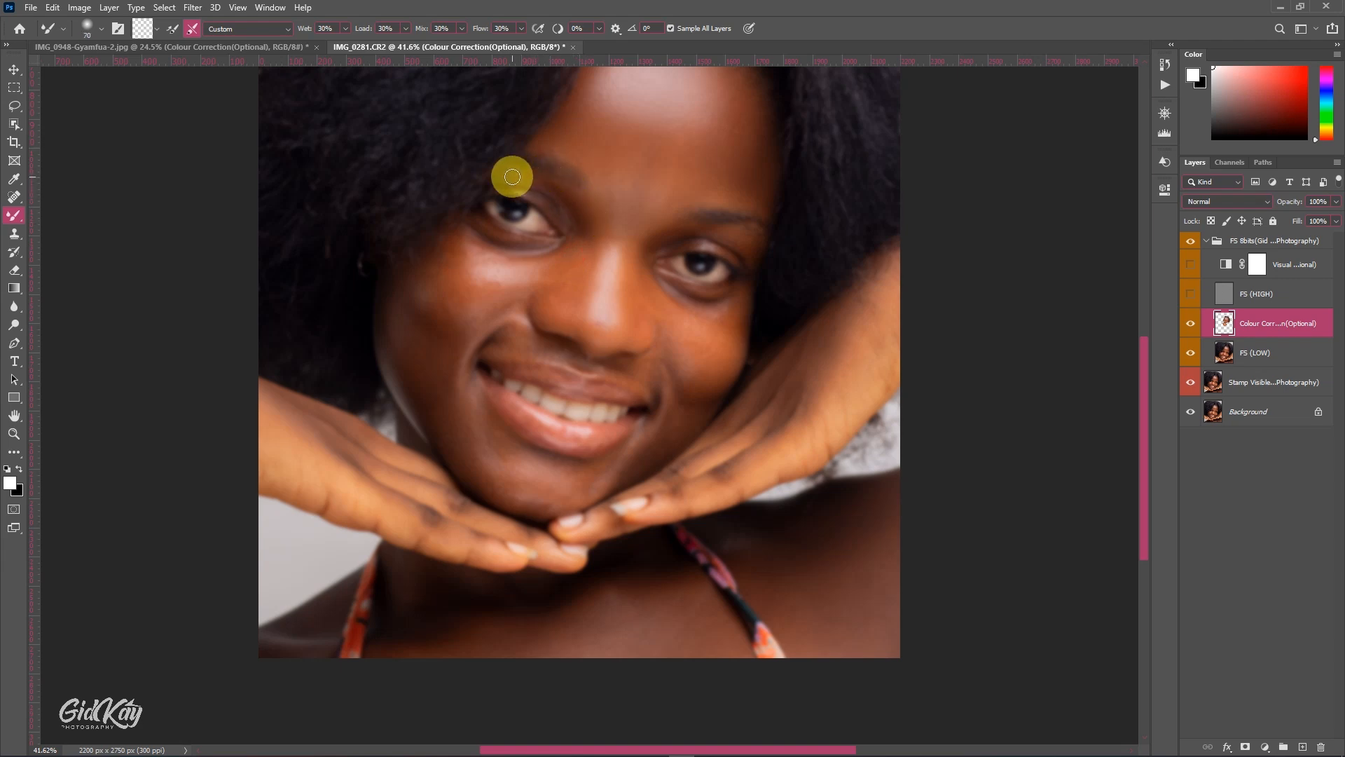
key("bracketleft")
mouse_move(541, 191)
left_mouse_down()
mouse_move(514, 186)
mouse_move(564, 231)
mouse_move(477, 219)
mouse_move(547, 233)
mouse_move(487, 225)
mouse_move(495, 243)
mouse_move(534, 246)
mouse_move(483, 239)
mouse_move(544, 261)
mouse_move(490, 257)
mouse_move(486, 271)
mouse_move(528, 276)
mouse_move(516, 273)
left_mouse_up()
key("bracketright")
key("bracketleft")
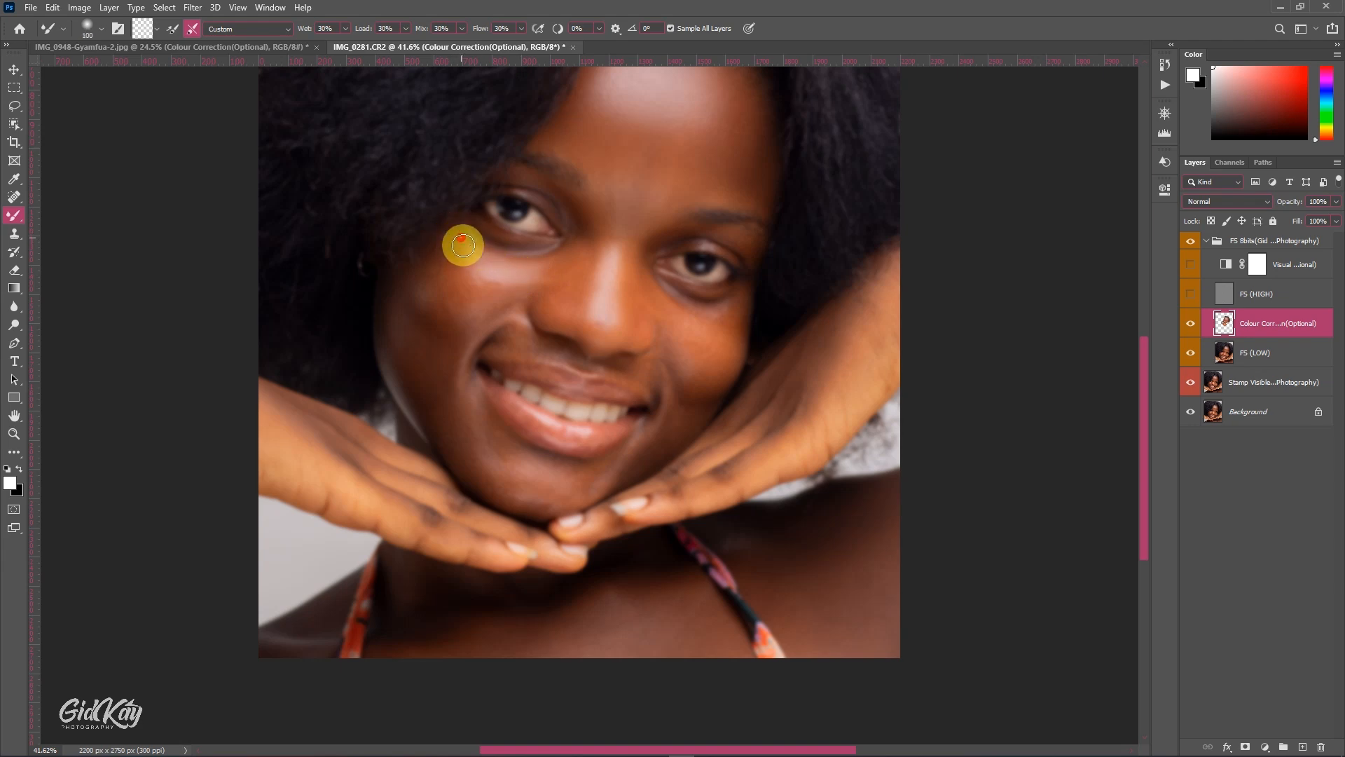
Even out the image-left cheek from the outer eye corner towards the nose, enlarging the Mixer Brush from 100 through 125 to 150
mouse_move(460, 237)
left_mouse_down()
mouse_move(460, 261)
mouse_move(451, 254)
left_mouse_up()
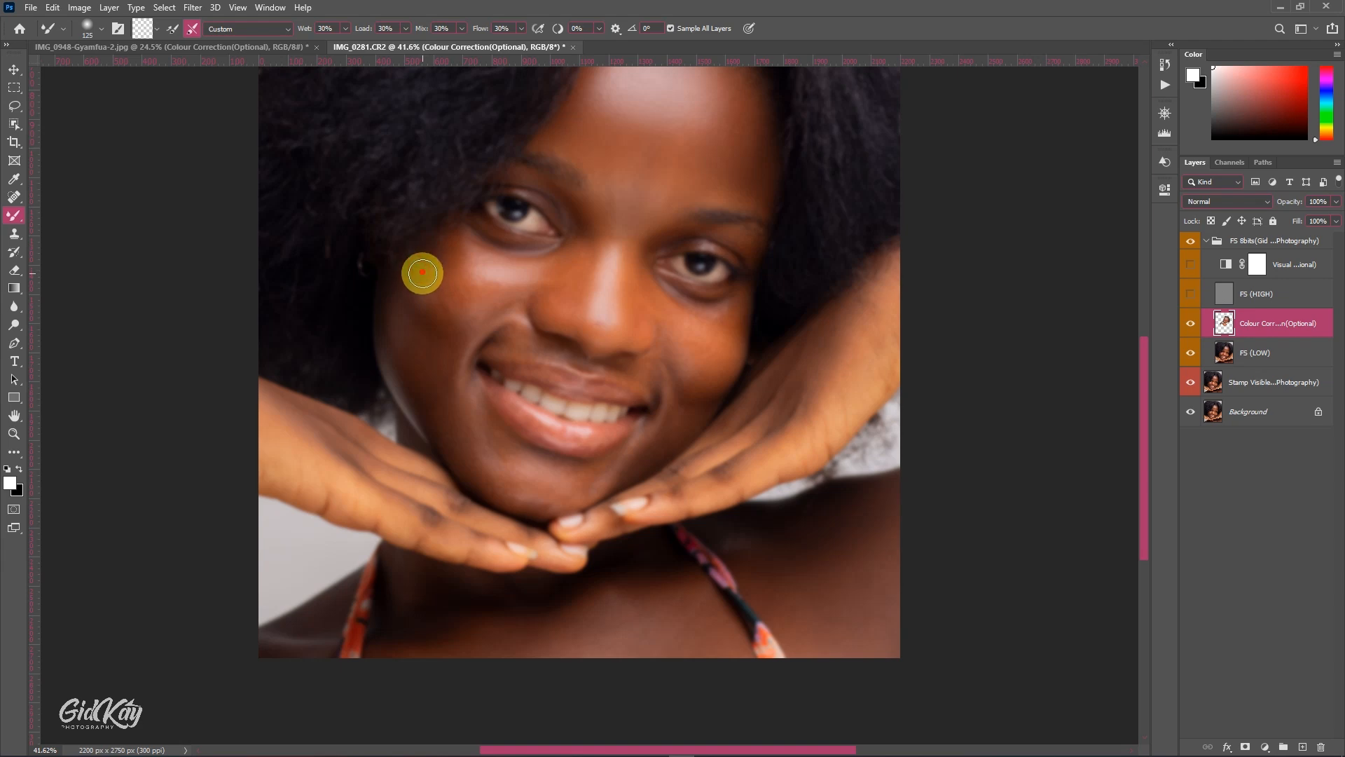
left_click_drag(413, 286, 429, 304)
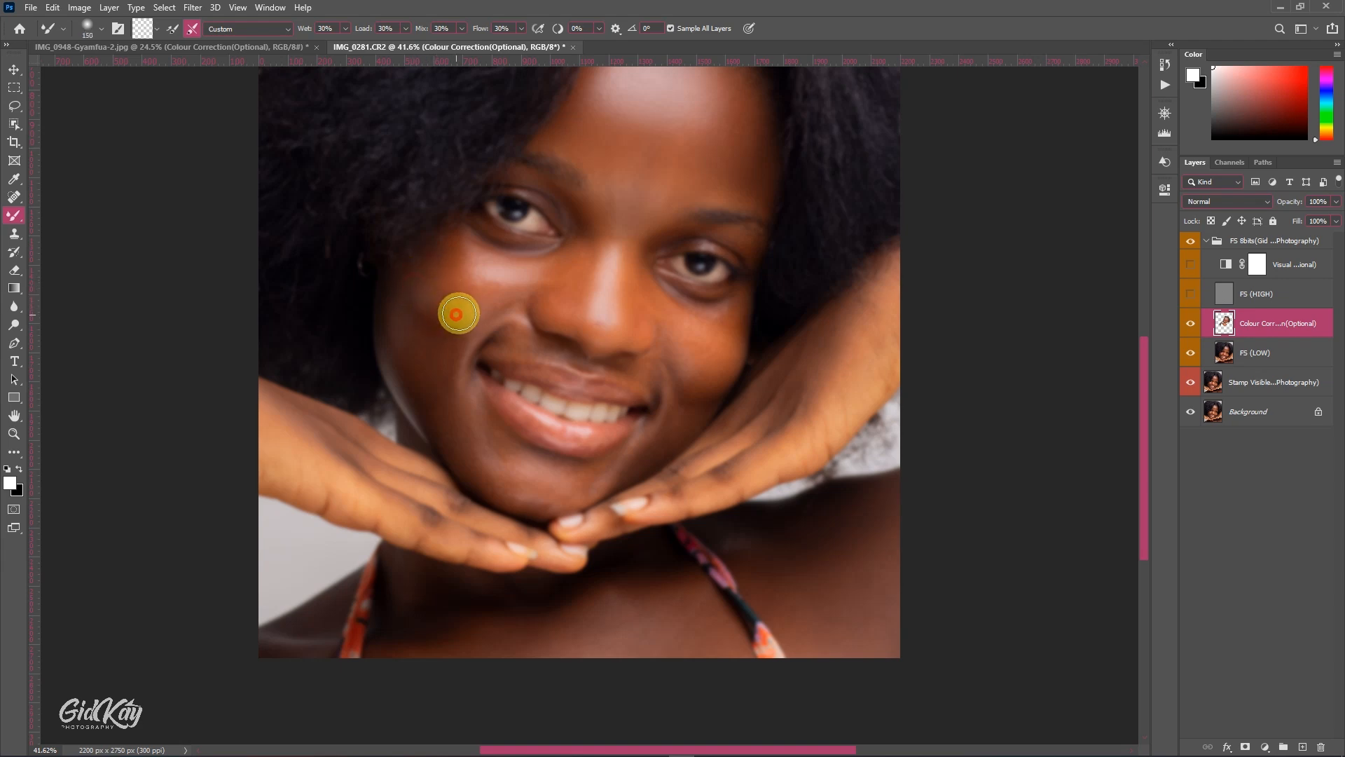
left_click_drag(489, 303, 528, 292)
key("bracketleft")
key("bracketleft")
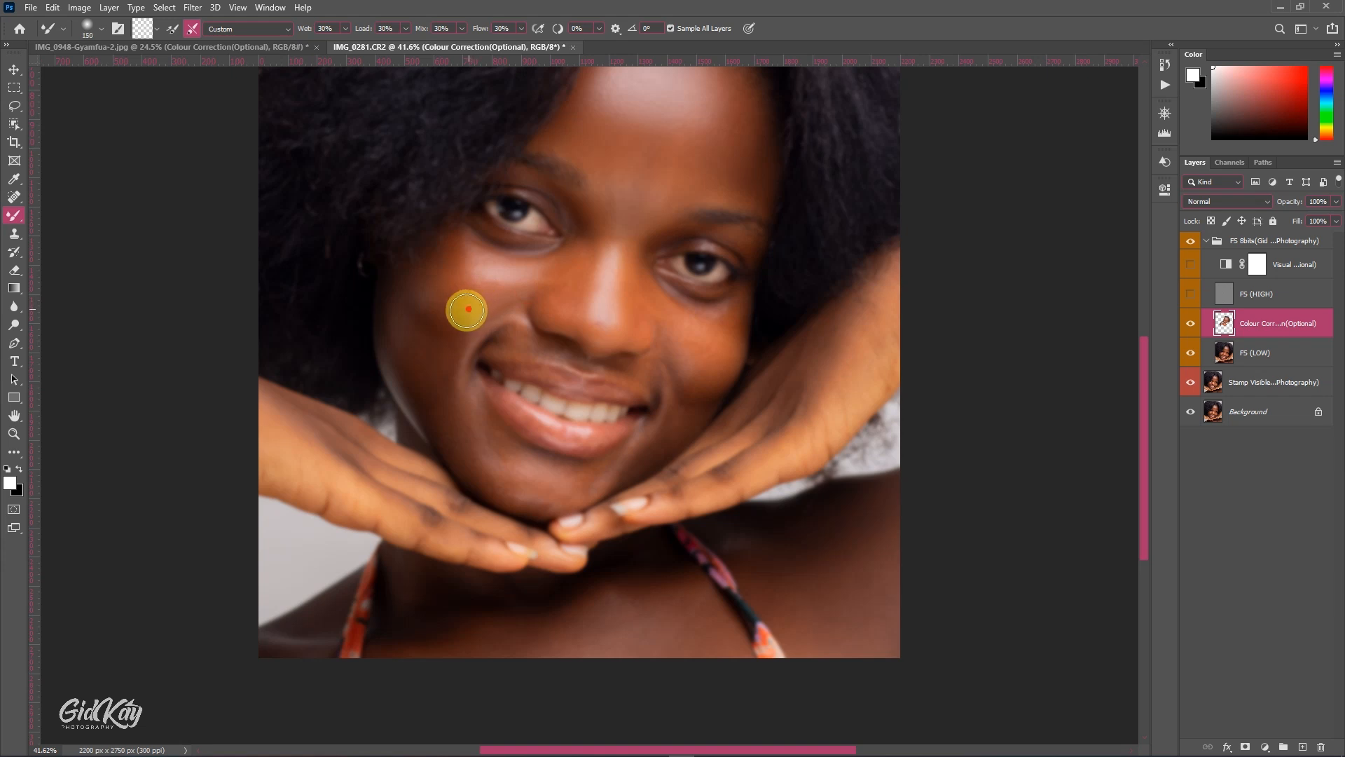
Go over the outer upper part of the image-left cheek again with the Mixer Brush at sizes 175 and 150
left_click_drag(434, 284, 459, 299)
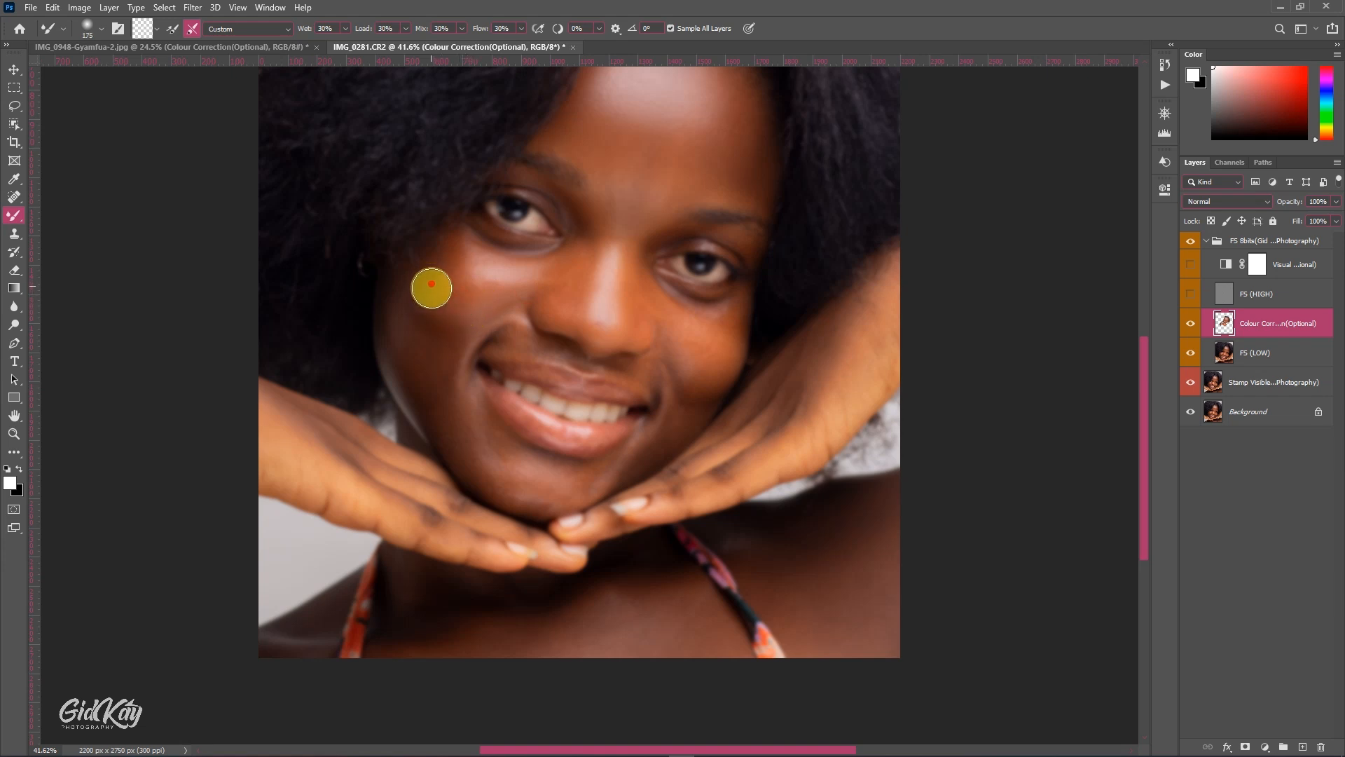
key("bracketleft")
key("bracketleft")
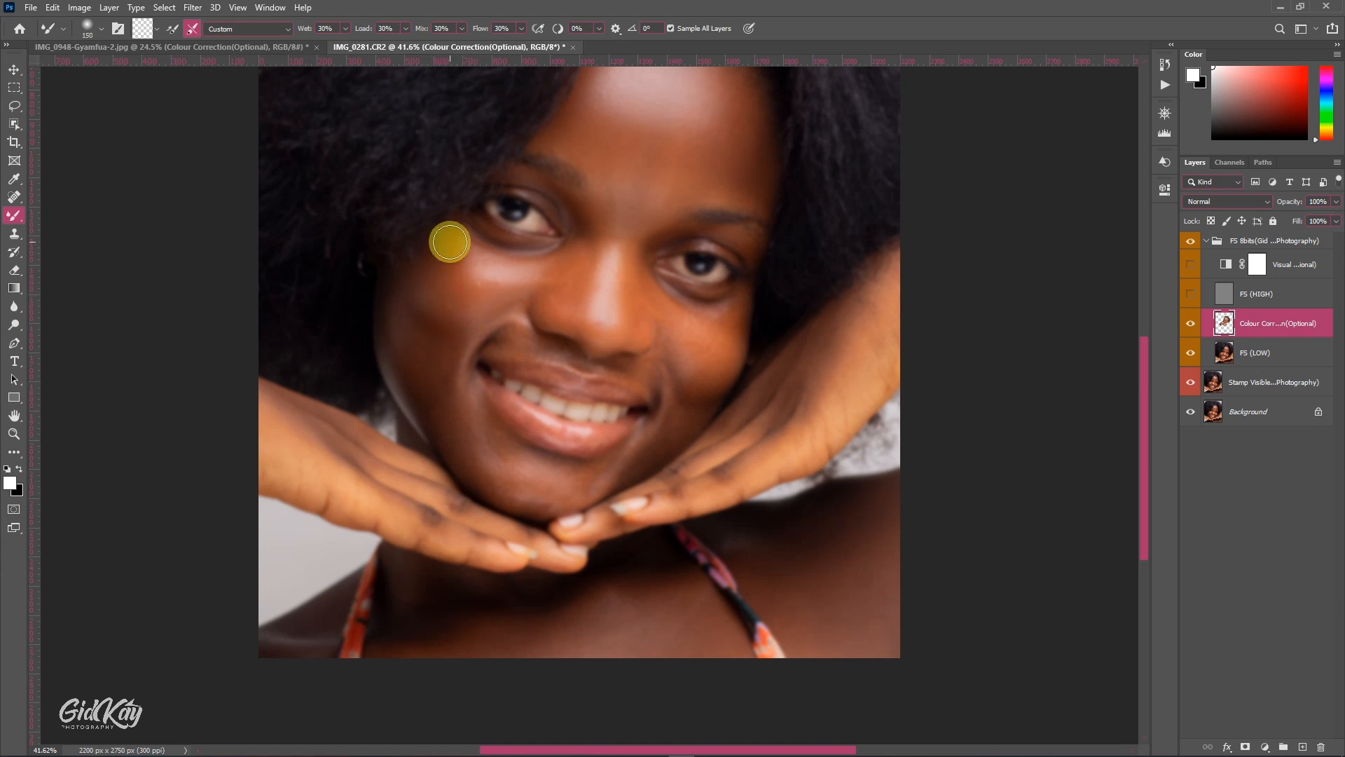
left_click_drag(447, 237, 447, 260)
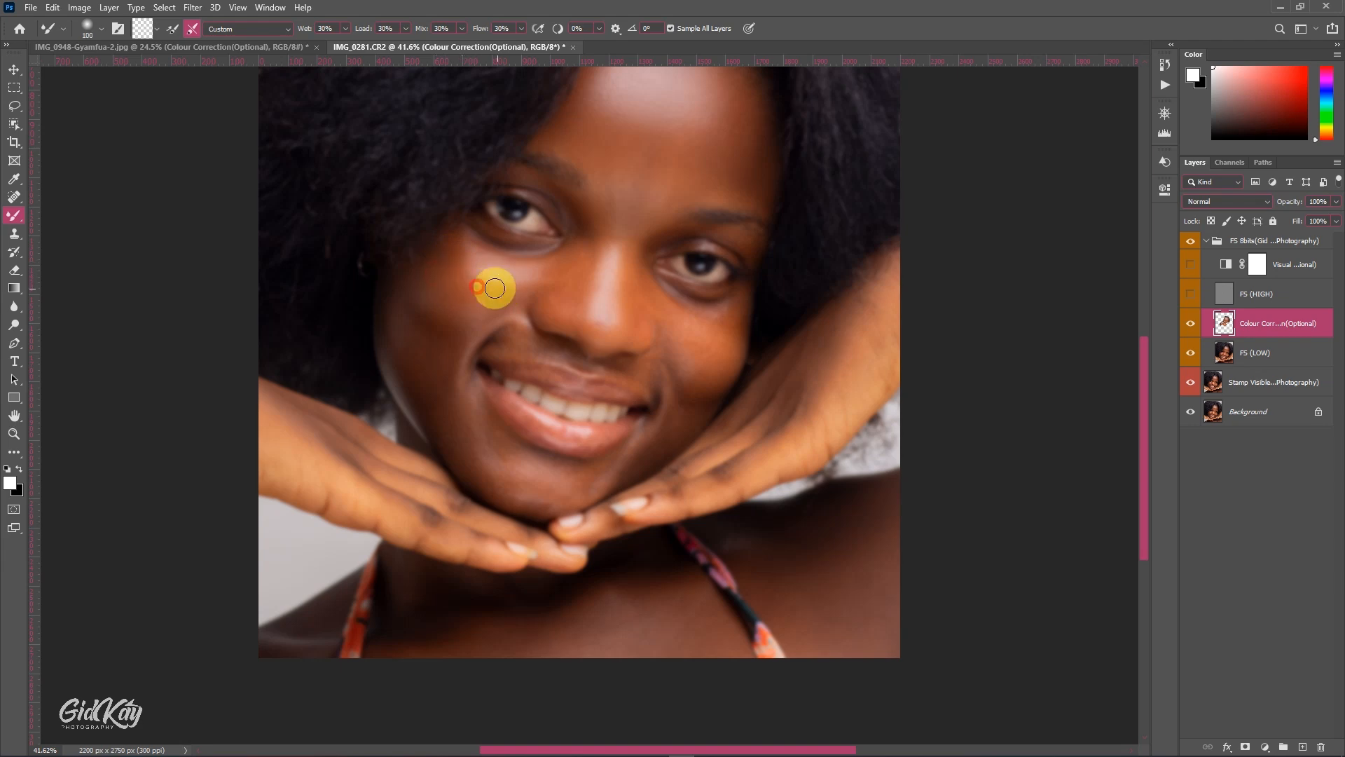
Blend the skin beneath the image-left eye into the cheek highlight with the Mixer Brush at size 90
scroll(518, 286, "up", 2)
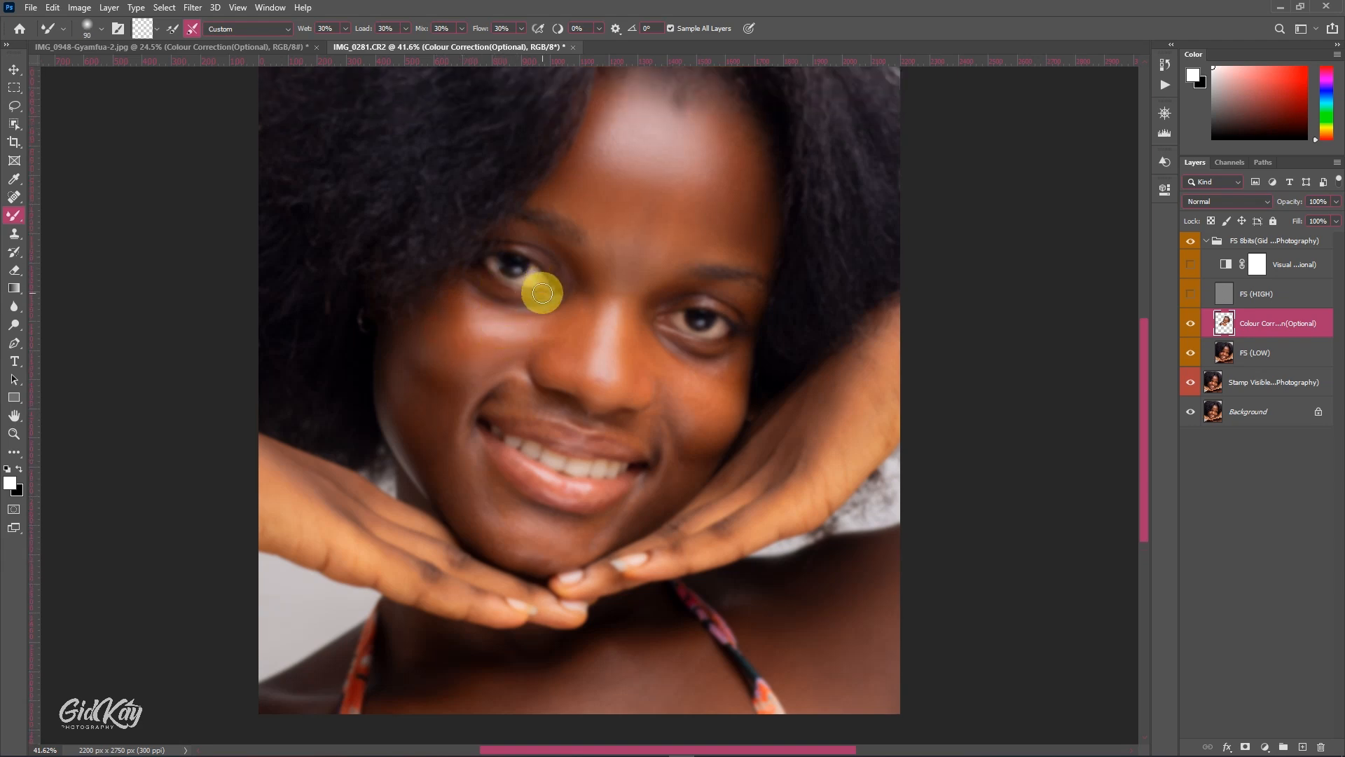
scroll(552, 305, "down", 1)
mouse_move(552, 305)
left_mouse_down()
mouse_move(581, 281)
mouse_move(535, 303)
mouse_move(557, 304)
mouse_move(481, 290)
mouse_move(545, 305)
mouse_move(488, 294)
mouse_move(566, 293)
mouse_move(468, 276)
mouse_move(519, 301)
mouse_move(544, 302)
mouse_move(474, 276)
mouse_move(541, 297)
mouse_move(483, 285)
mouse_move(557, 286)
mouse_move(526, 284)
mouse_move(522, 315)
mouse_move(482, 280)
mouse_move(551, 301)
mouse_move(489, 298)
mouse_move(540, 298)
mouse_move(507, 301)
left_mouse_up()
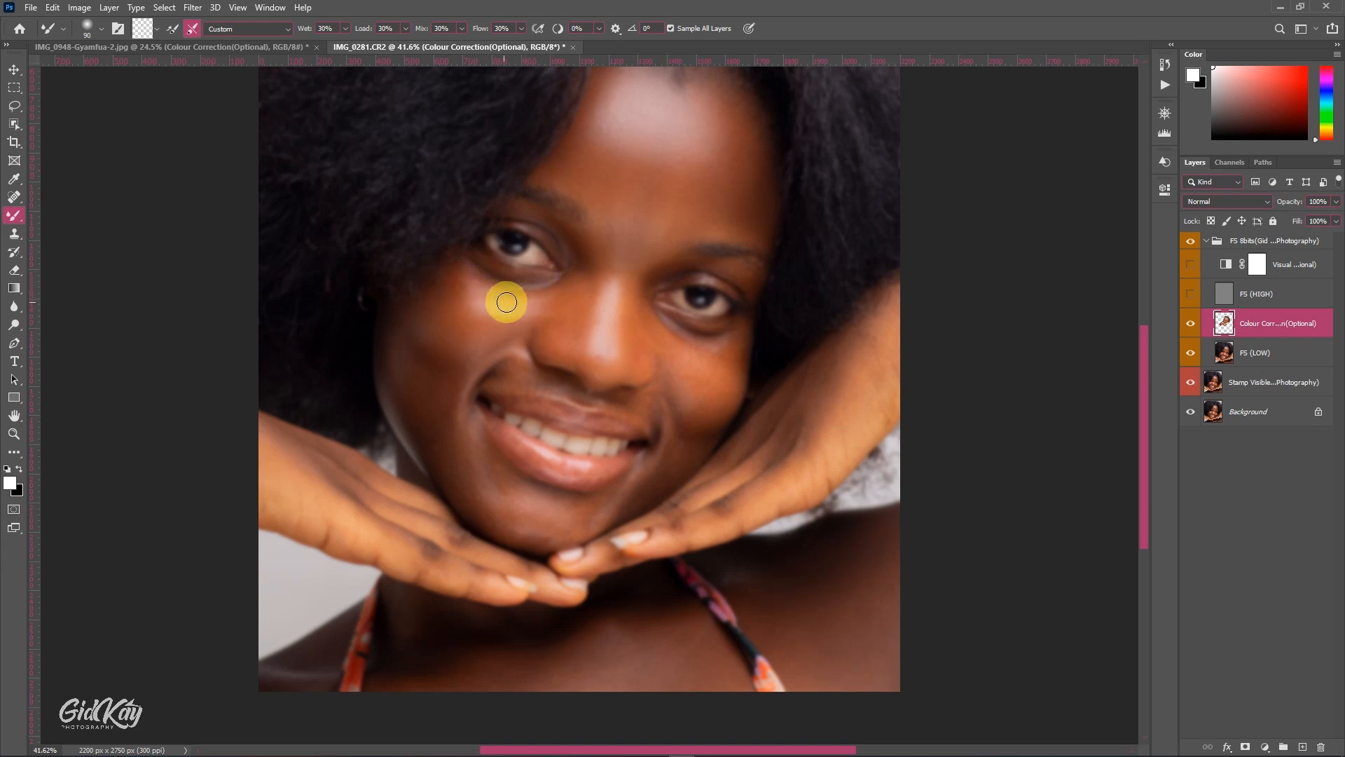
Blend the outer side of the image-left cheek from below the ear down the face with an enlarged Mixer Brush
scroll(478, 296, "down", 2)
scroll(478, 296, "down", 2)
key("bracketright")
key("bracketright")
mouse_move(411, 240)
left_mouse_down()
mouse_move(448, 237)
mouse_move(440, 251)
mouse_move(410, 217)
mouse_move(430, 245)
mouse_move(454, 239)
mouse_move(439, 246)
mouse_move(390, 220)
mouse_move(428, 322)
left_mouse_up()
key("bracketright")
key("bracketleft")
key("bracketleft")
left_click_drag(387, 246, 413, 325)
Refine the image-left face contour down towards the hand, reducing the Mixer Brush to size 90
key("bracketleft")
key("bracketleft")
key("bracketleft")
left_click_drag(390, 279, 423, 345)
Smooth the image-left lower cheek and jaw down towards the chin, enlarging the Mixer Brush to 150
scroll(431, 322, "down", 2)
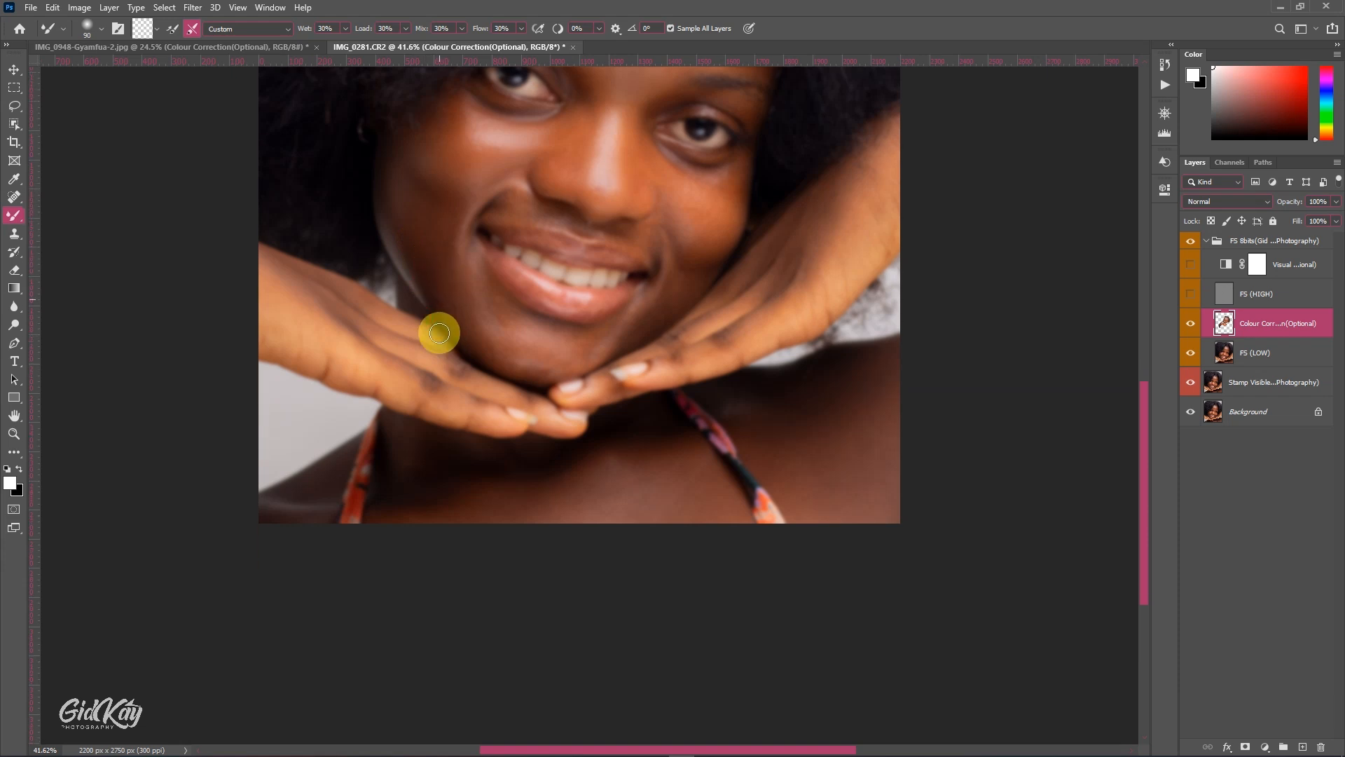
key("bracketright")
key("bracketright")
key("bracketright")
key("bracketright")
mouse_move(434, 264)
left_mouse_down()
mouse_move(457, 318)
mouse_move(494, 339)
mouse_move(479, 316)
left_mouse_up()
key("bracketright")
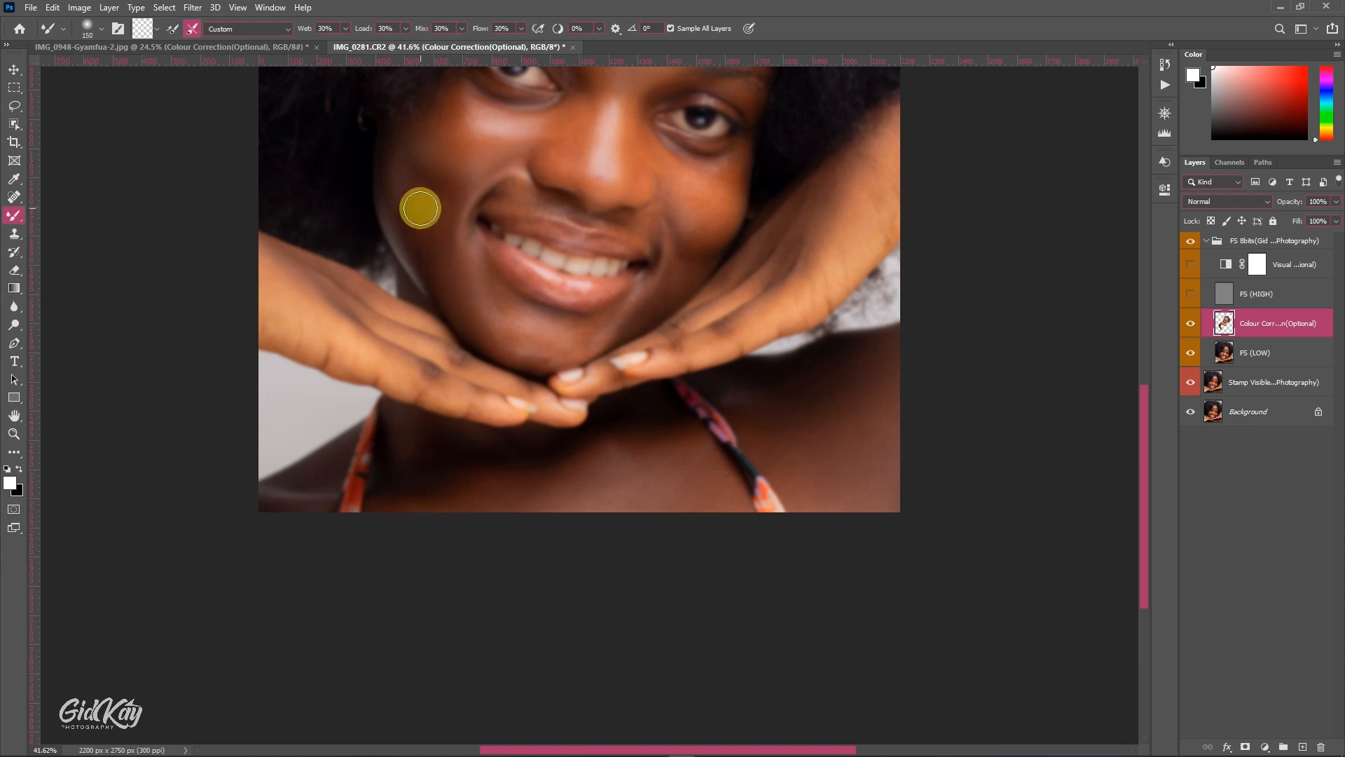
Blend the image-left cheek next to the smile fold, reducing the Mixer Brush from size 125 to 80
key("bracketleft")
key("bracketleft")
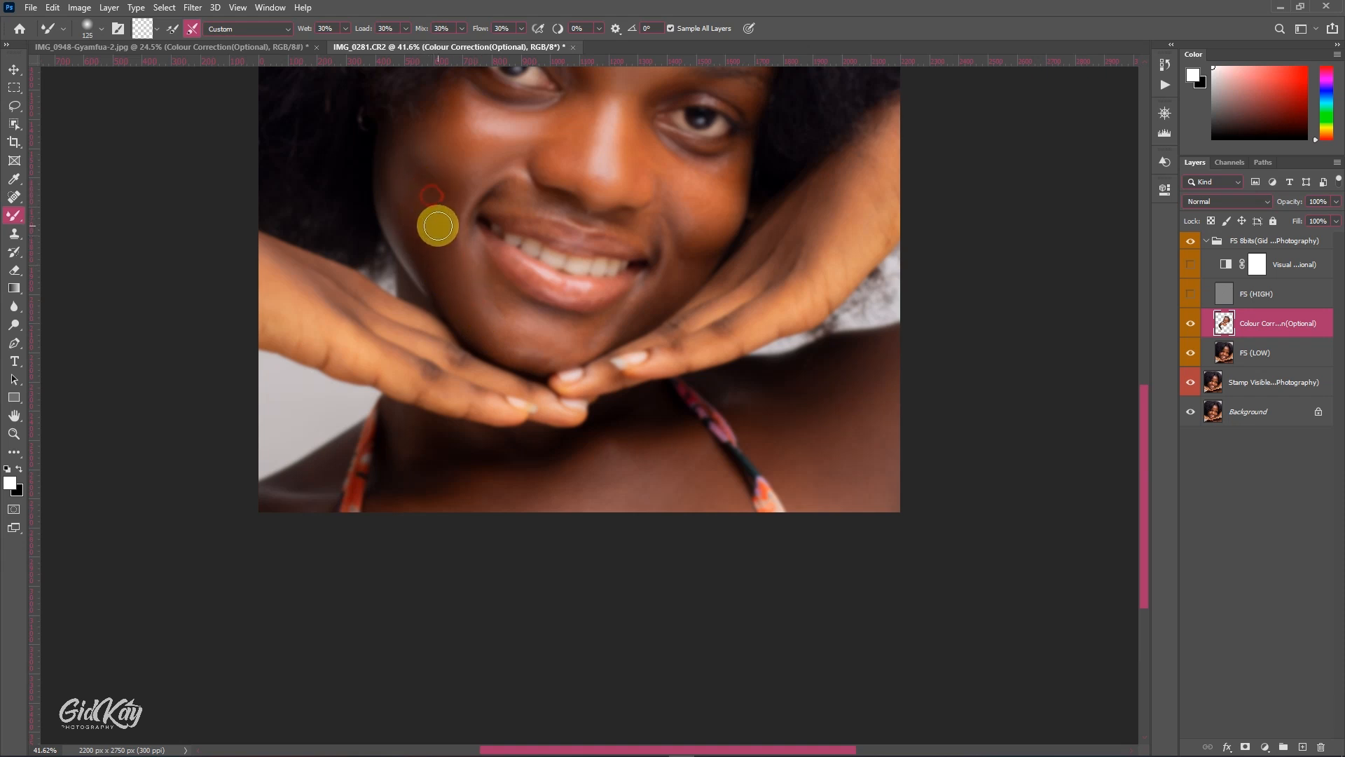
key("bracketleft")
mouse_move(428, 172)
left_mouse_down()
mouse_move(463, 201)
mouse_move(455, 244)
mouse_move(439, 191)
mouse_move(451, 247)
mouse_move(471, 186)
left_mouse_up()
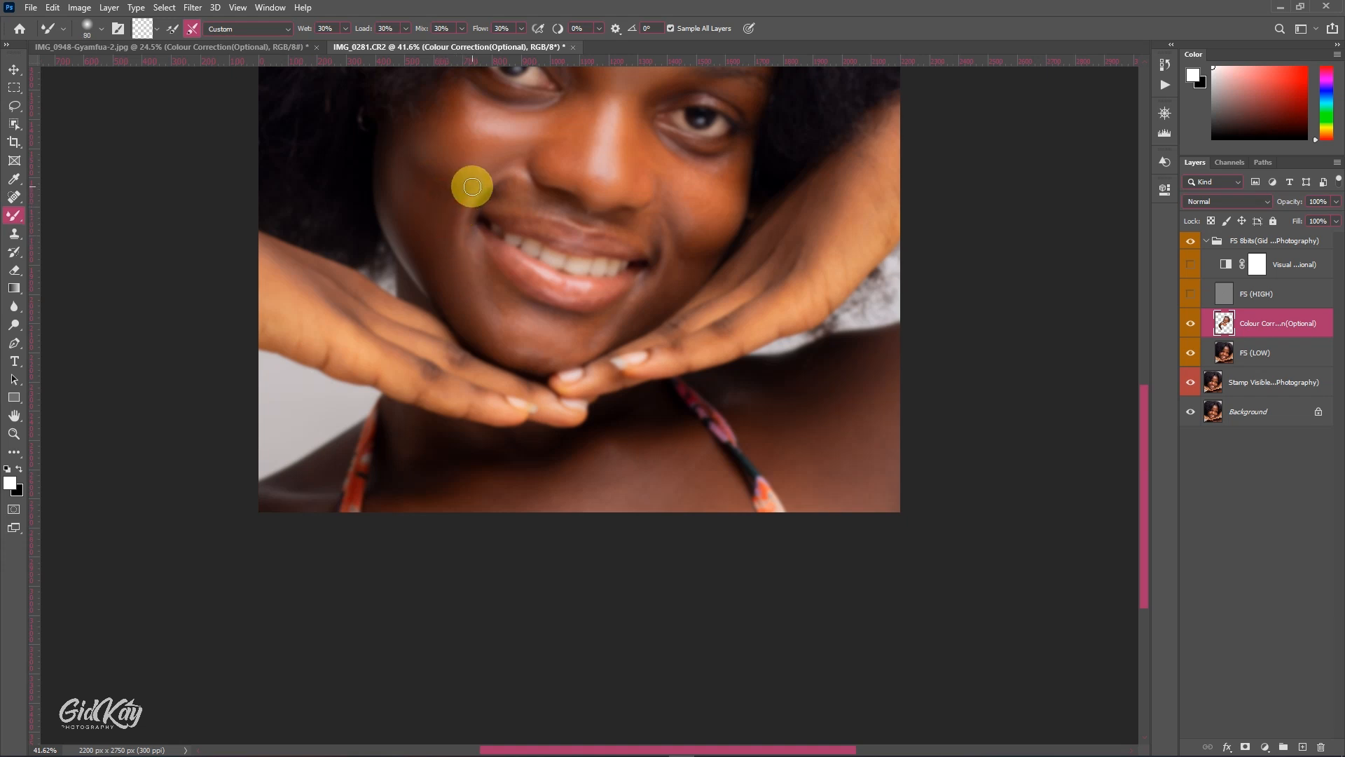
Smooth the skin around the image-left corner of the mouth with the Mixer Brush at size 80
key("bracketleft")
key("bracketleft")
key("bracketleft")
key("bracketright")
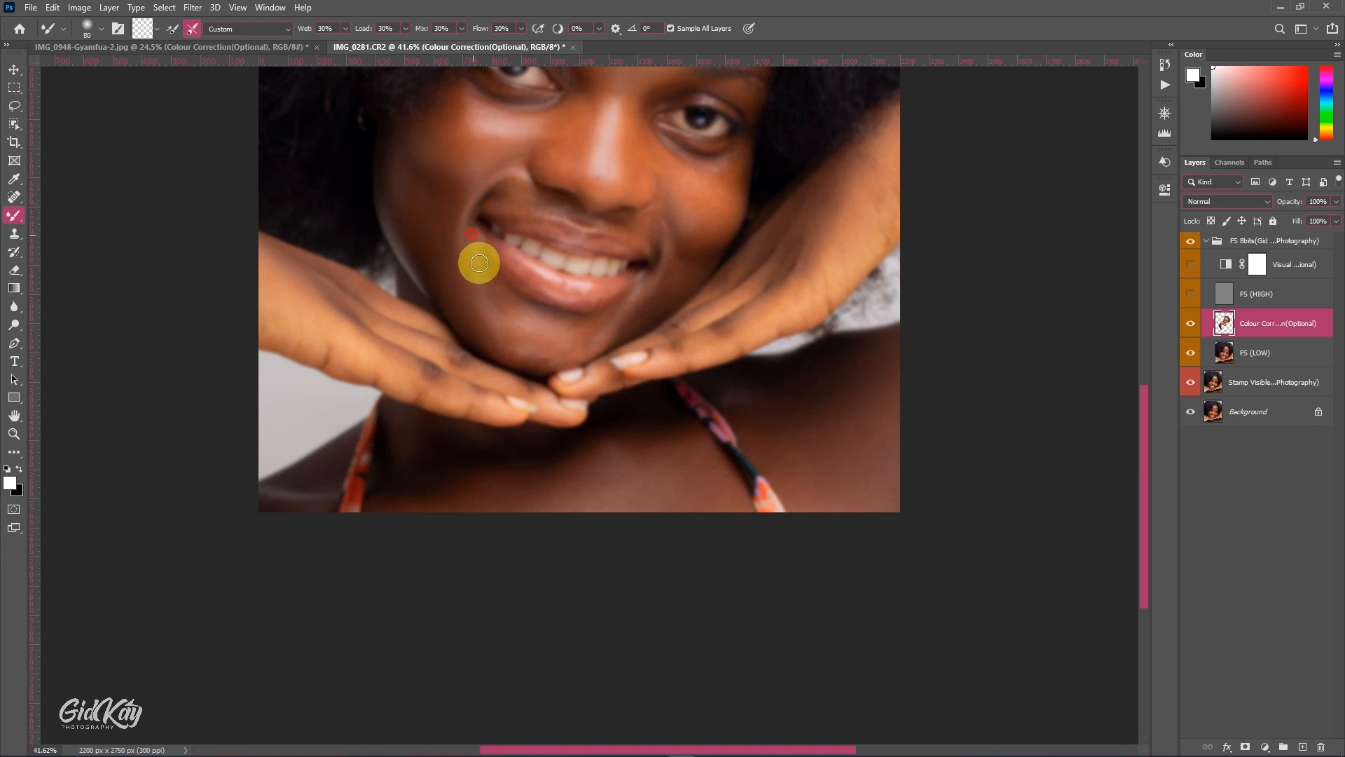
Blend from the image-left side of the mouth down and across the chin, reducing the Mixer Brush to size 100
key("bracketright")
key("bracketright")
key("bracketright")
mouse_move(485, 268)
left_mouse_down()
mouse_move(519, 339)
mouse_move(504, 331)
mouse_move(533, 344)
mouse_move(485, 326)
mouse_move(539, 360)
left_mouse_up()
key("bracketleft")
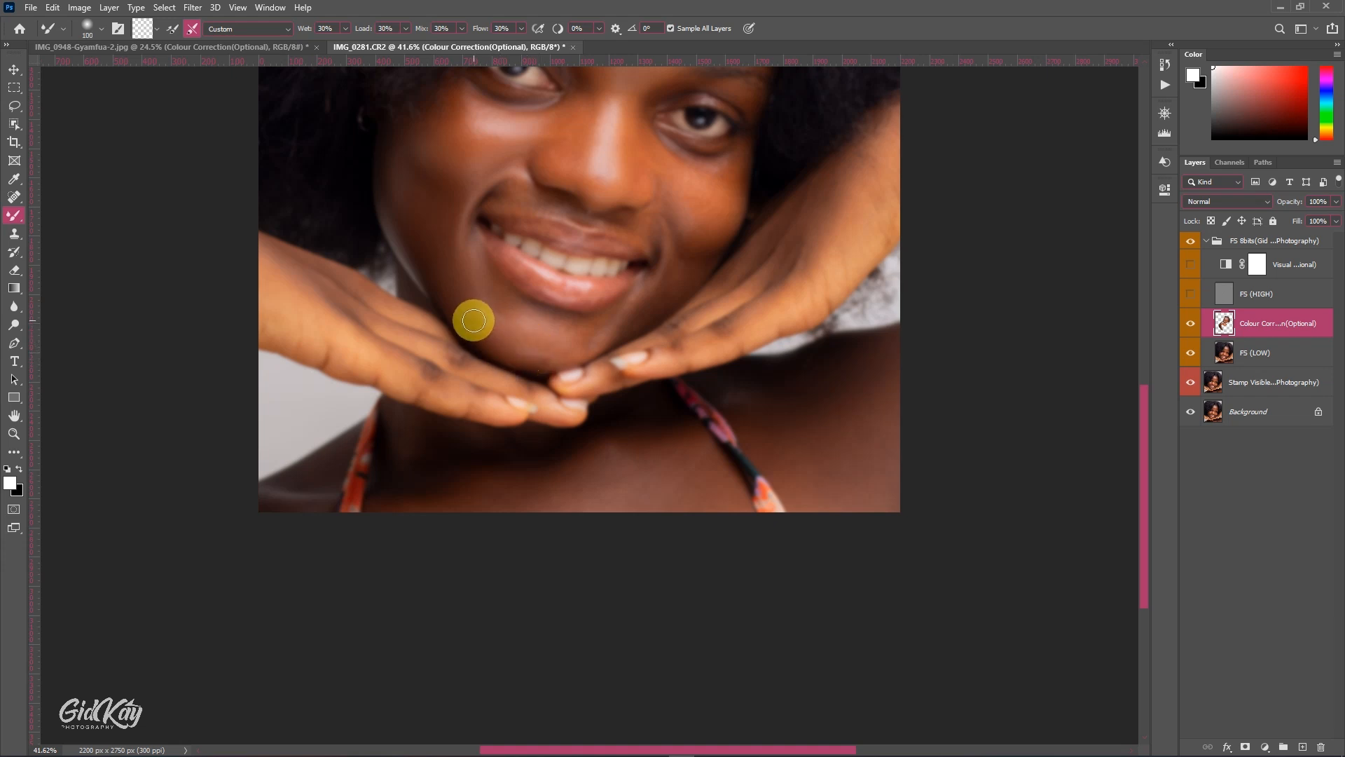
mouse_move(474, 319)
left_mouse_down()
mouse_move(559, 356)
mouse_move(535, 363)
mouse_move(579, 348)
mouse_move(596, 327)
left_mouse_up()
Smooth the image-right side of the chin below the lower lip with the Mixer Brush at sizes 80 to 90
key("bracketleft")
key("bracketleft")
key("bracketleft")
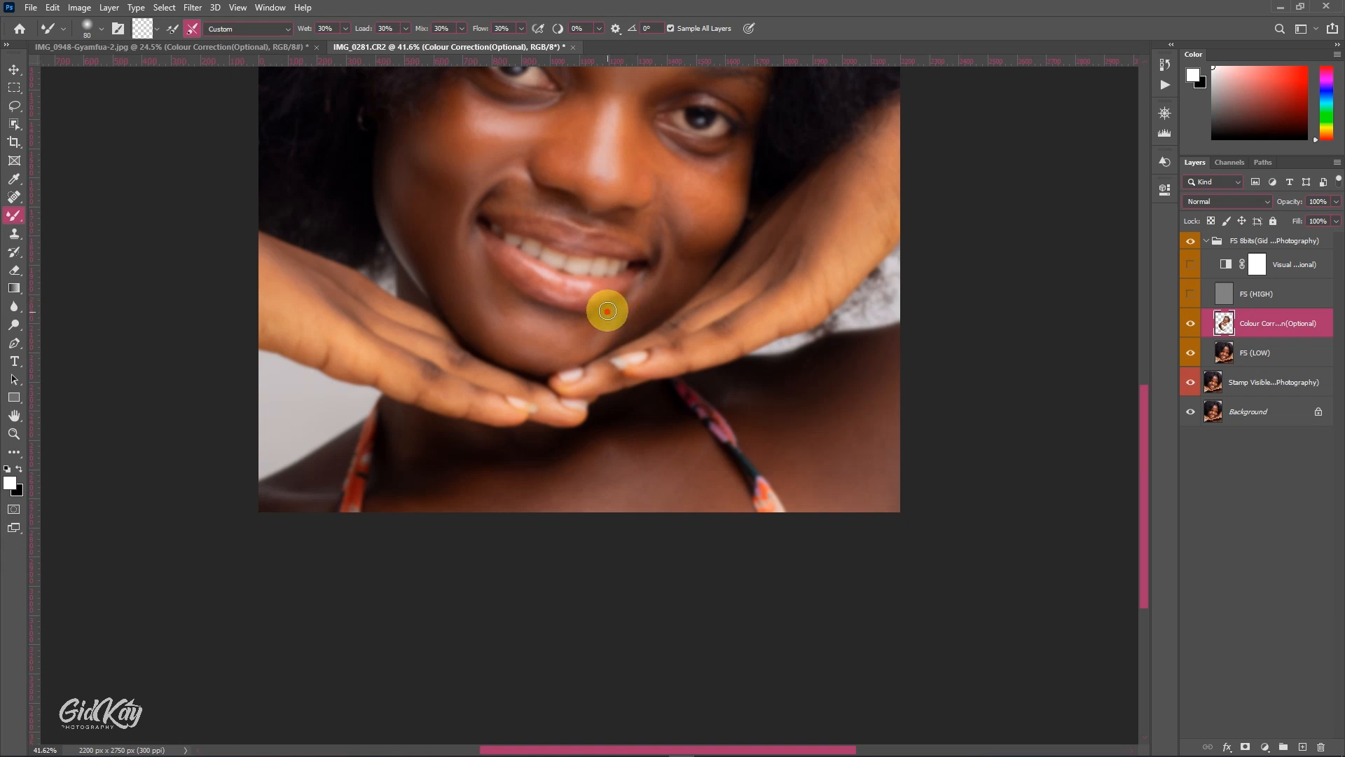
mouse_move(618, 329)
left_mouse_down()
mouse_move(602, 338)
mouse_move(676, 280)
mouse_move(630, 312)
left_mouse_up()
key("bracketright")
key("bracketleft")
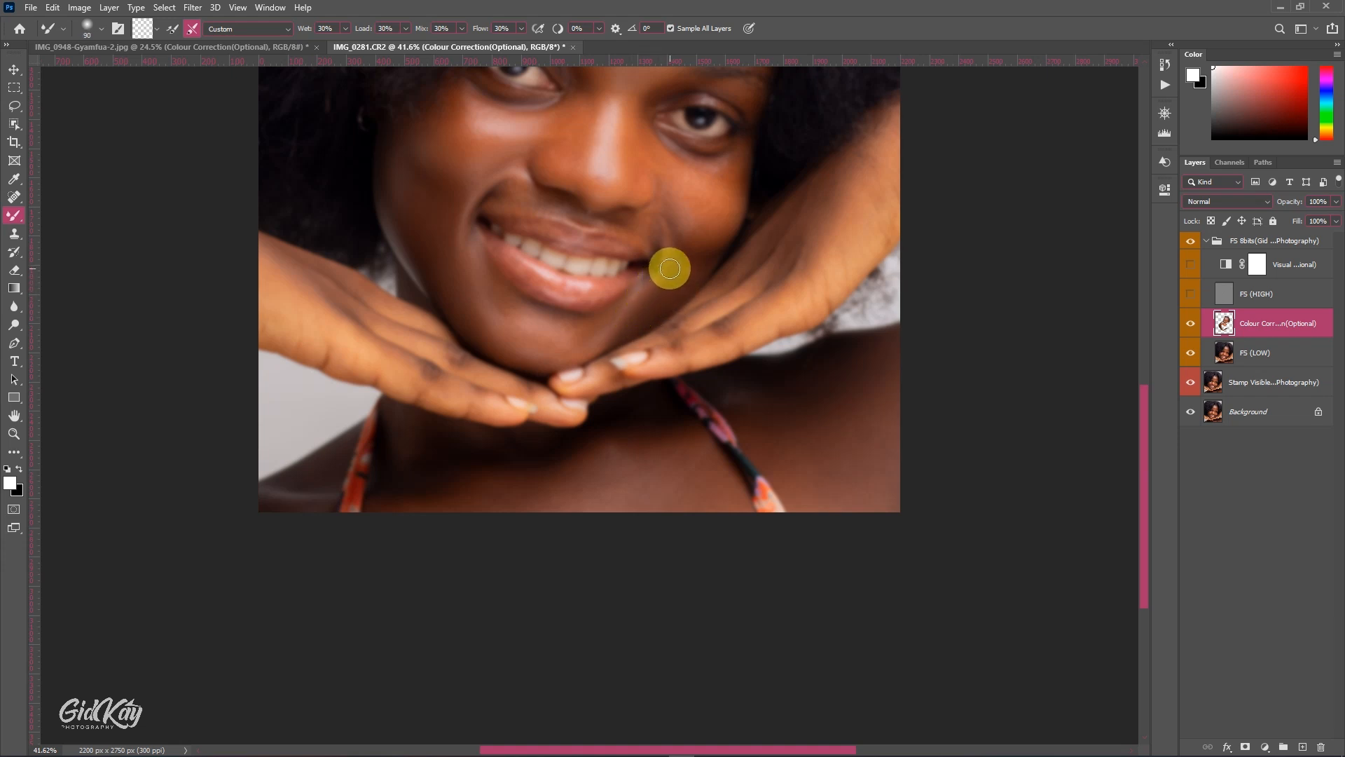
Blend the skin beside the image-right corner of the mouth down towards the jaw with the Mixer Brush at size 90
mouse_move(670, 268)
left_mouse_down()
mouse_move(658, 296)
mouse_move(674, 260)
mouse_move(684, 270)
mouse_move(690, 228)
mouse_move(689, 272)
mouse_move(704, 267)
mouse_move(686, 276)
mouse_move(679, 261)
mouse_move(660, 292)
left_mouse_up()
key("bracketleft")
key("bracketright")
key("bracketright")
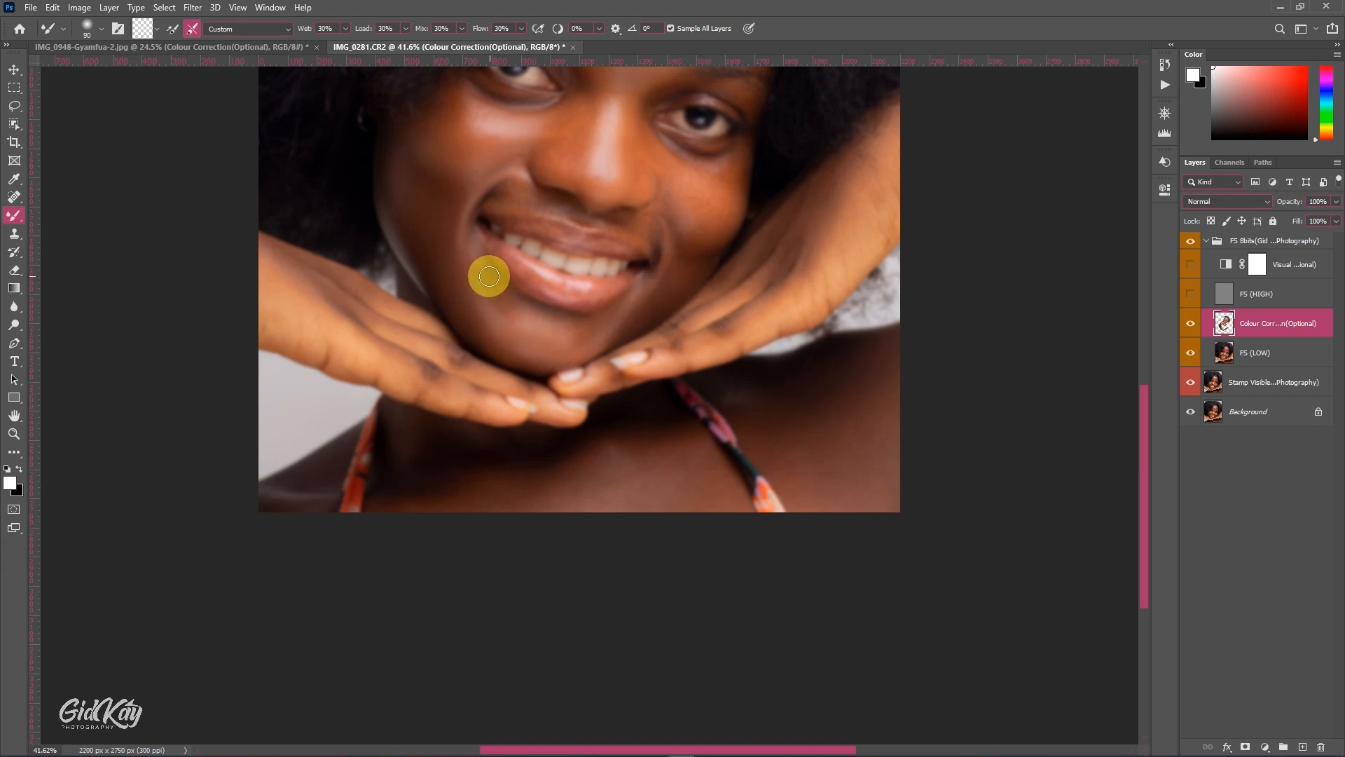
Blend the skin from the image-left corner of the mouth down to the chin below the lower lip with the Mixer Brush
key("bracketright")
mouse_move(489, 276)
left_mouse_down()
mouse_move(508, 313)
mouse_move(574, 341)
left_mouse_up()
key("bracketright")
key("bracketleft")
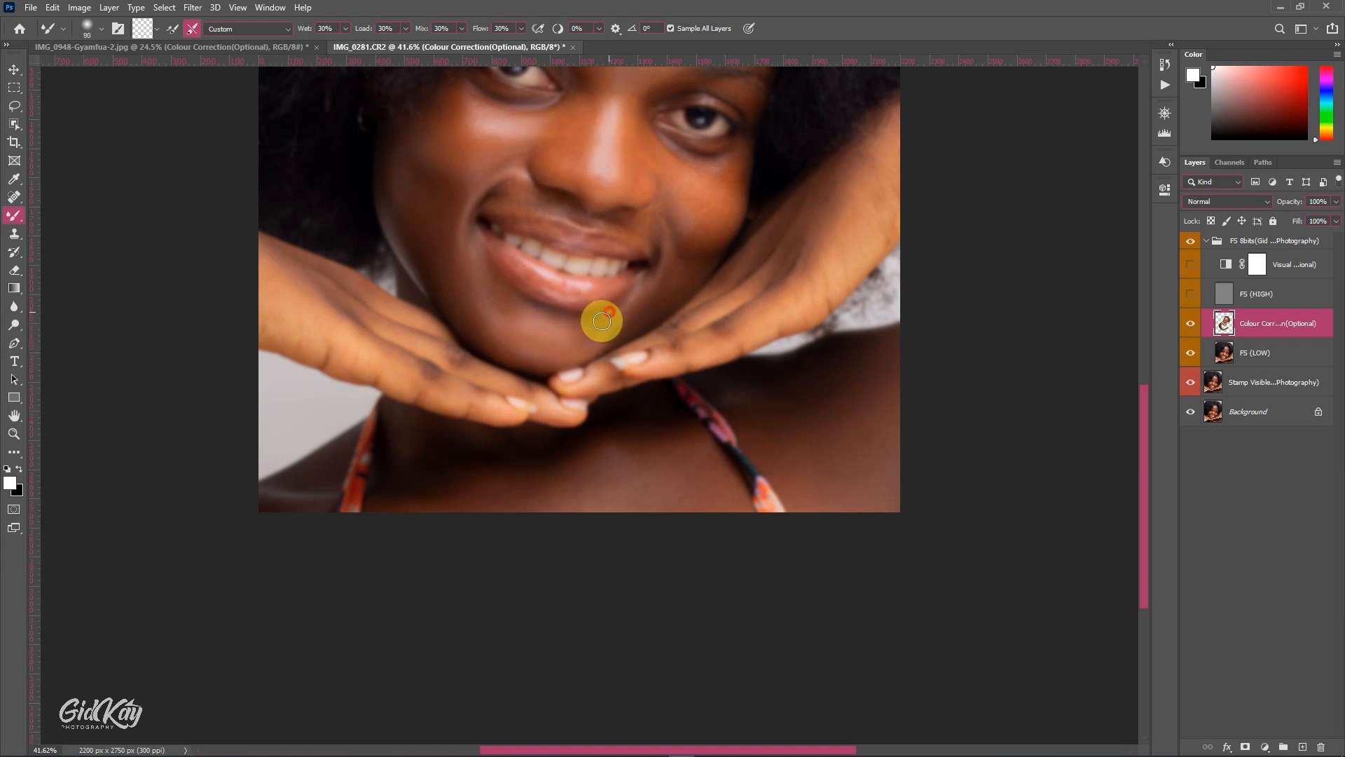
Smooth the skin just below the image-right corner of the mouth with the Mixer Brush at size 60
key("bracketleft")
key("bracketleft")
key("bracketleft")
left_click_drag(645, 276, 637, 289)
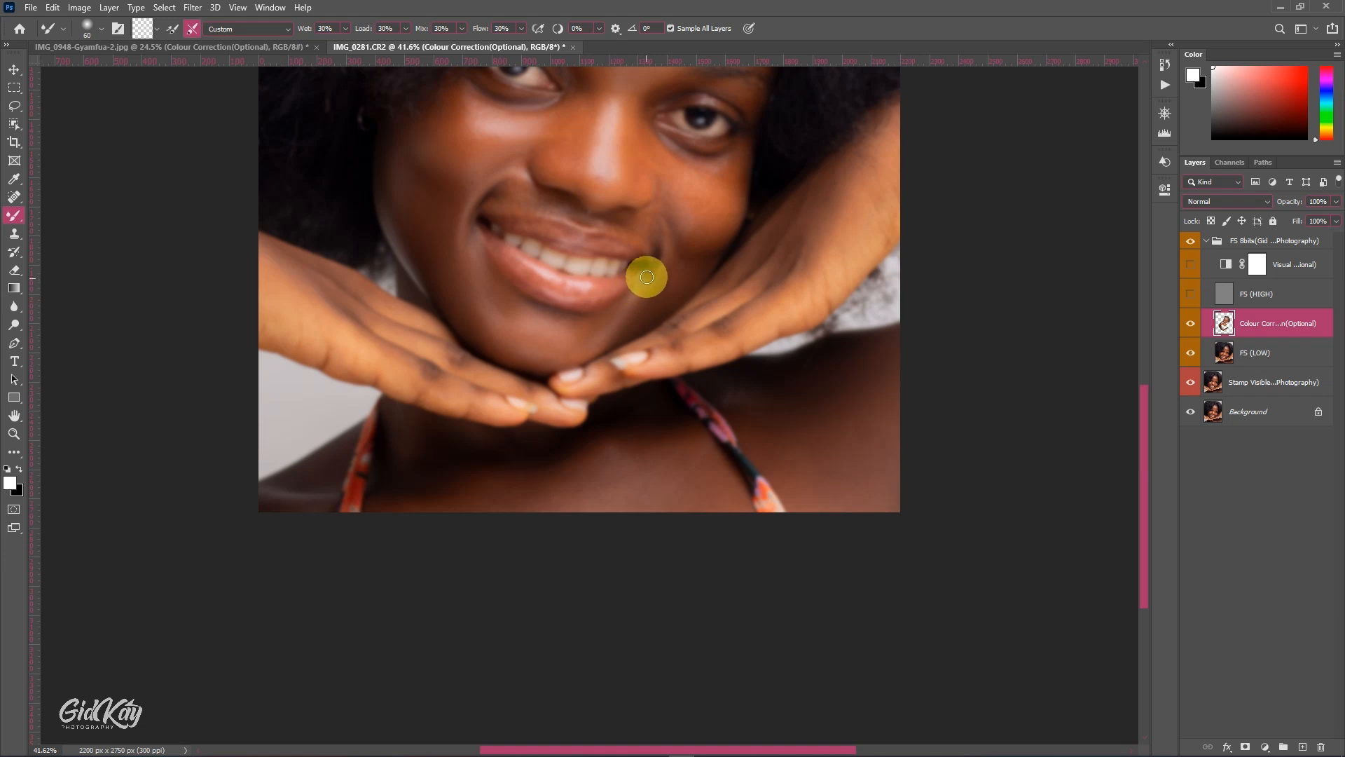
Blend the image-left side of the chin below the mouth, enlarging the Mixer Brush from size 90 to 125
key("bracketright")
key("bracketright")
key("bracketright")
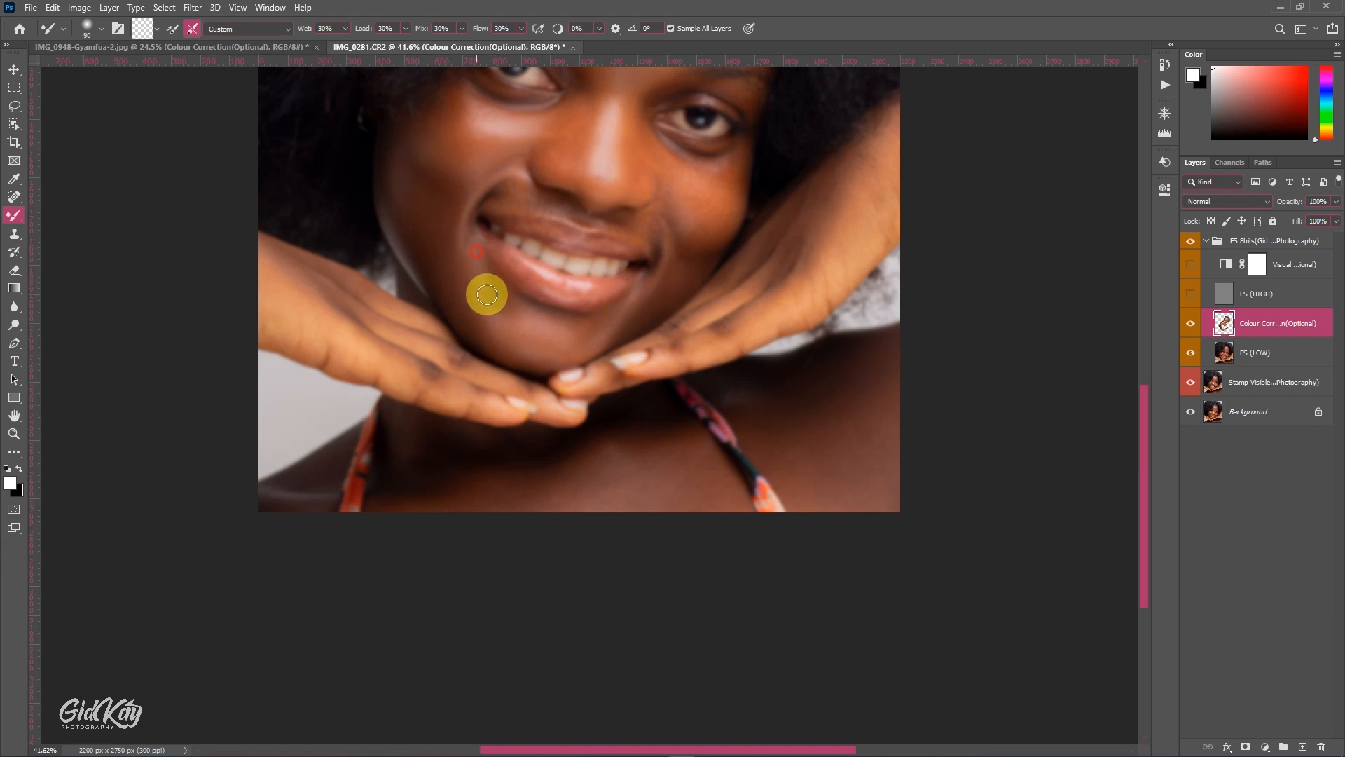
left_click_drag(488, 311, 506, 330)
key("bracketright")
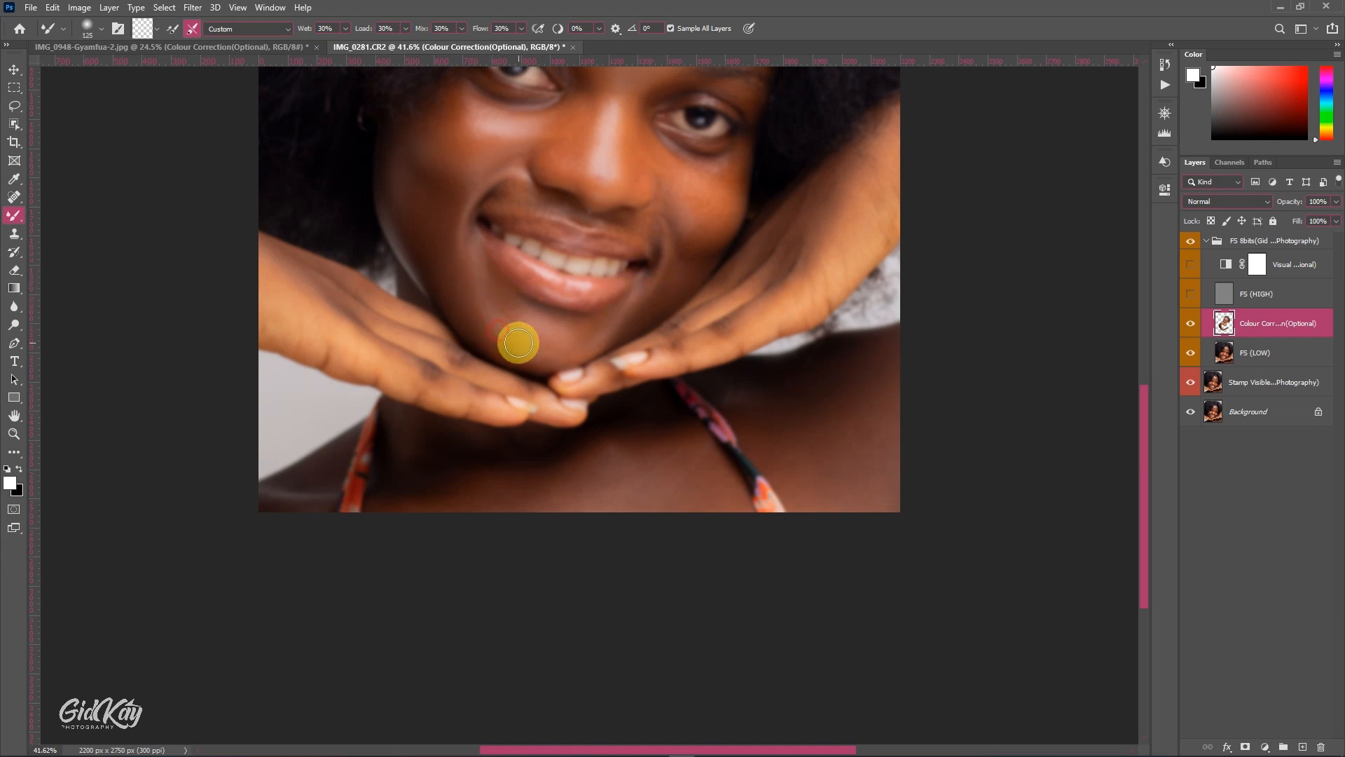
Soften the smile line beside the image-left corner of the mouth with the Mixer Brush at size 70
scroll(517, 325, "up", 5)
key("bracketleft")
key("bracketleft")
key("bracketleft")
key("bracketleft")
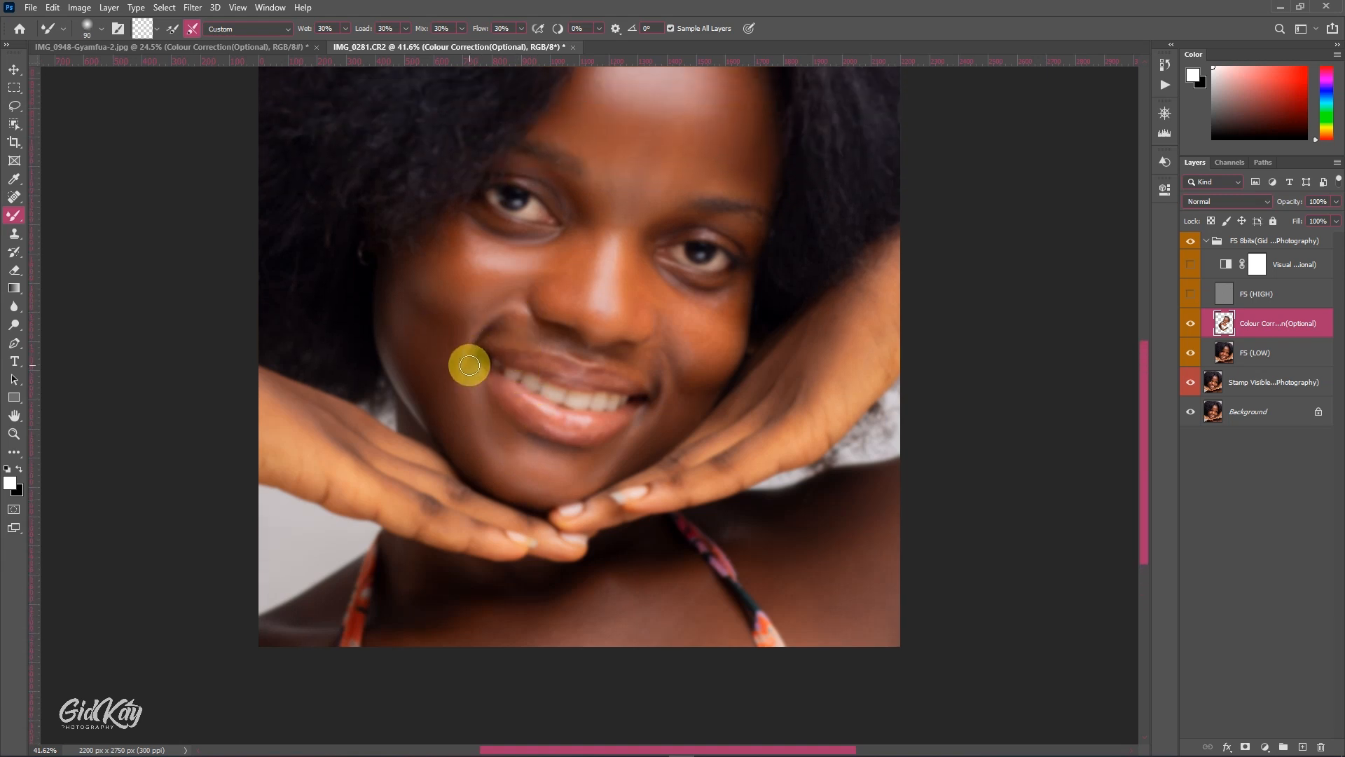
left_click_drag(472, 365, 480, 391)
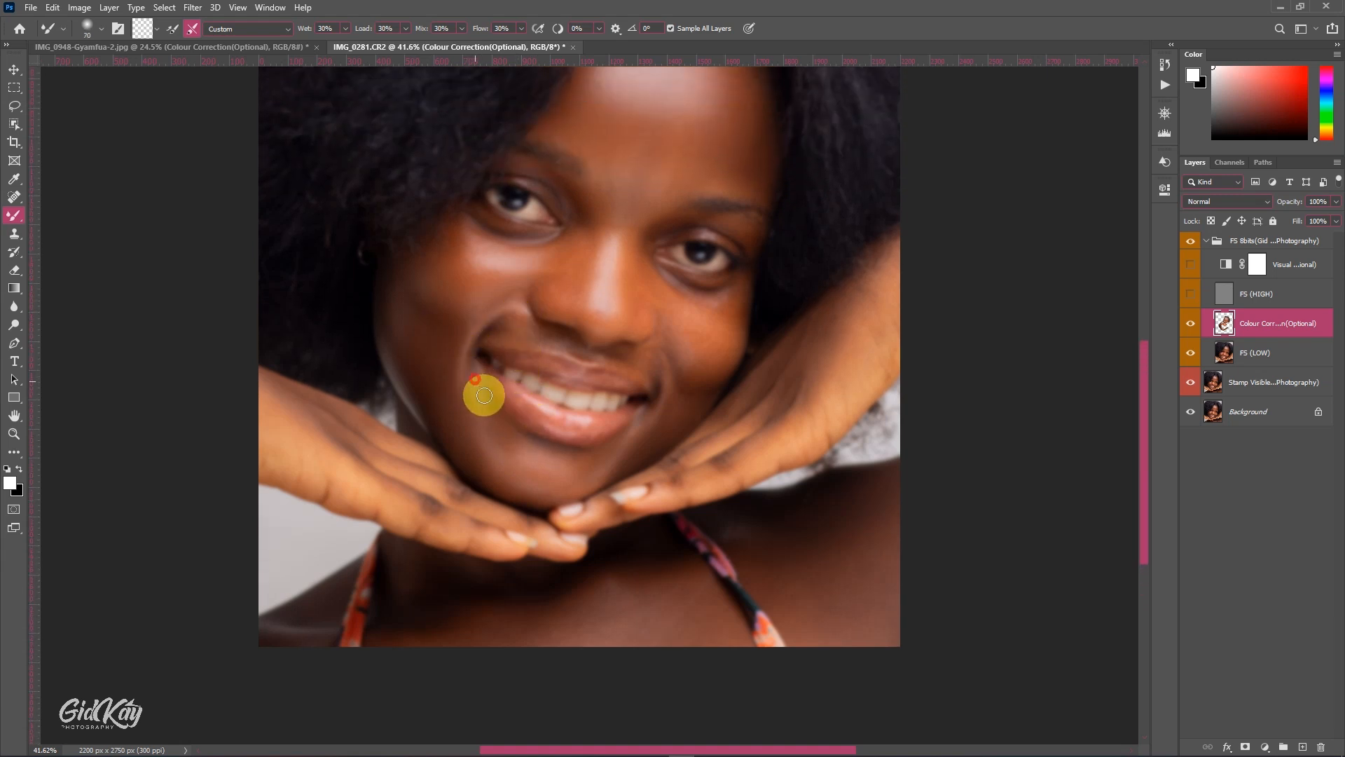
key("bracketleft")
key("bracketleft")
key("bracketright")
key("bracketright")
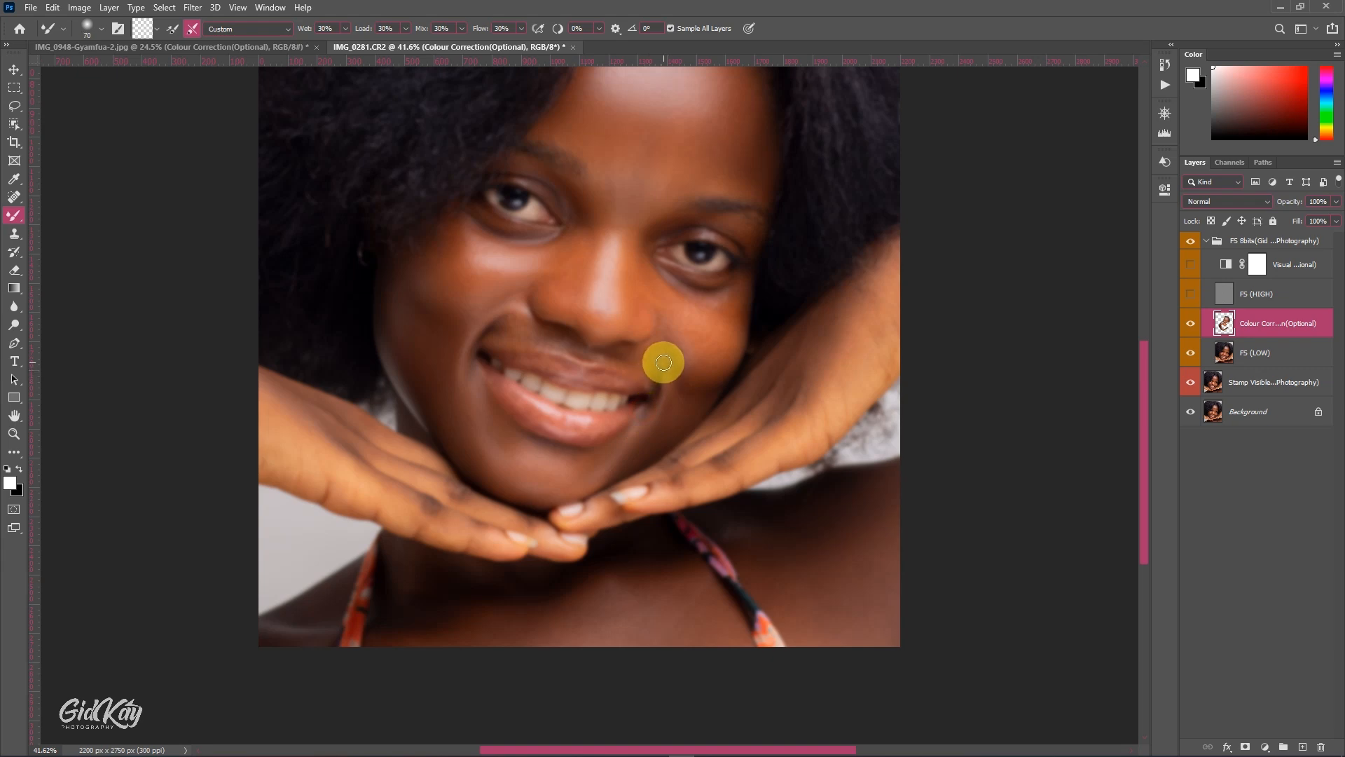
Blend the crease beside the image-right corner of the mouth with the Mixer Brush at size 70
mouse_move(663, 391)
left_mouse_down()
mouse_move(666, 366)
mouse_move(704, 396)
mouse_move(682, 424)
mouse_move(658, 426)
left_mouse_up()
key("bracketright")
key("bracketright")
Smooth the fold between the image-left nostril and mouth corner with the Mixer Brush at sizes 90 to 100, then reduce it to 70
scroll(617, 406, "up", 2)
key("bracketright")
key("bracketleft")
key("bracketleft")
key("bracketleft")
key("bracketleft")
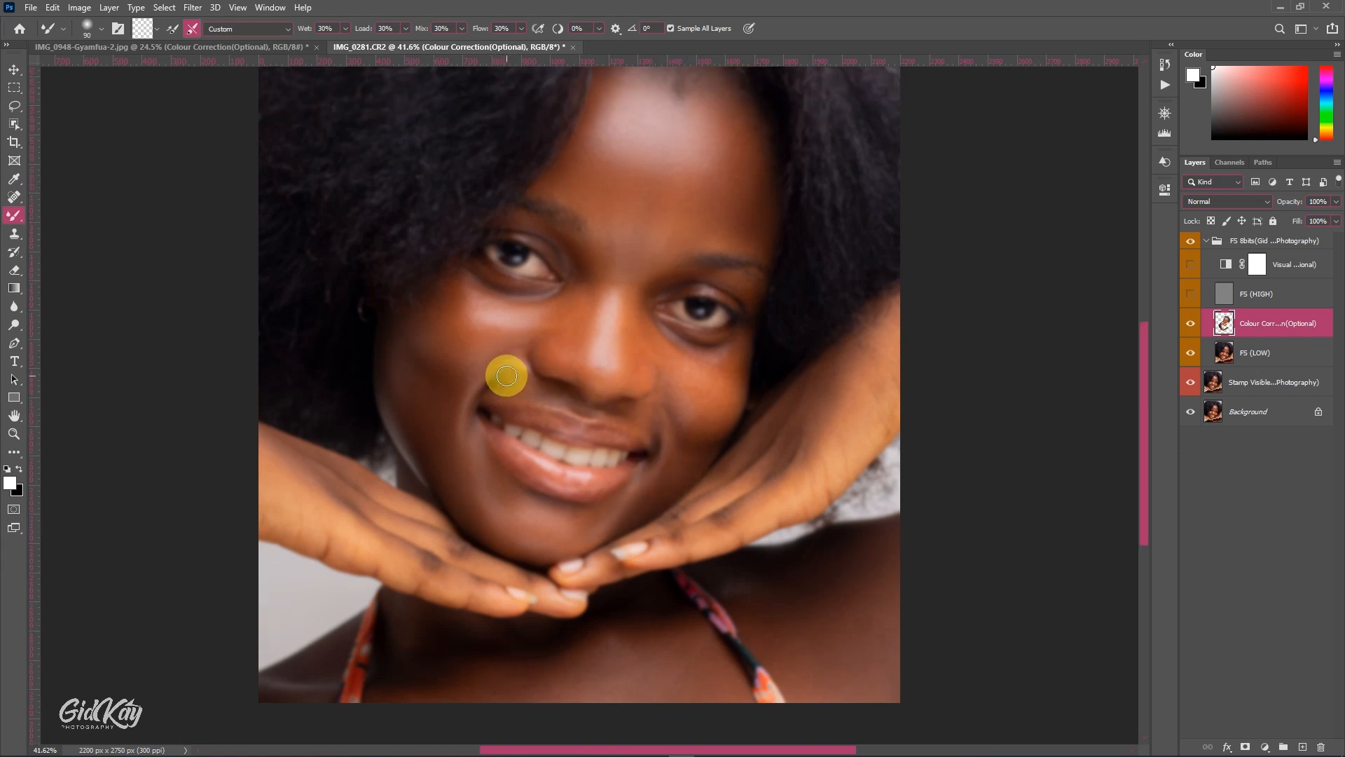
key("bracketright")
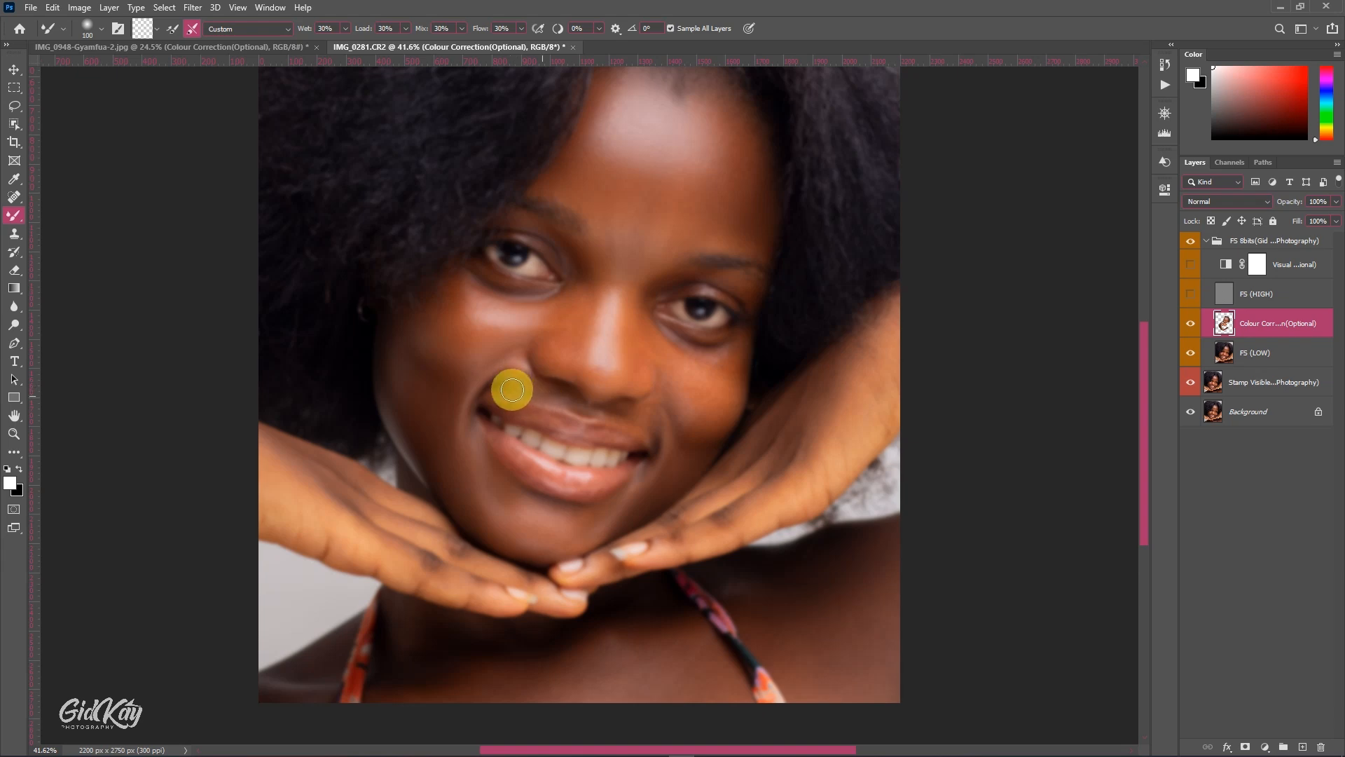
key("bracketleft")
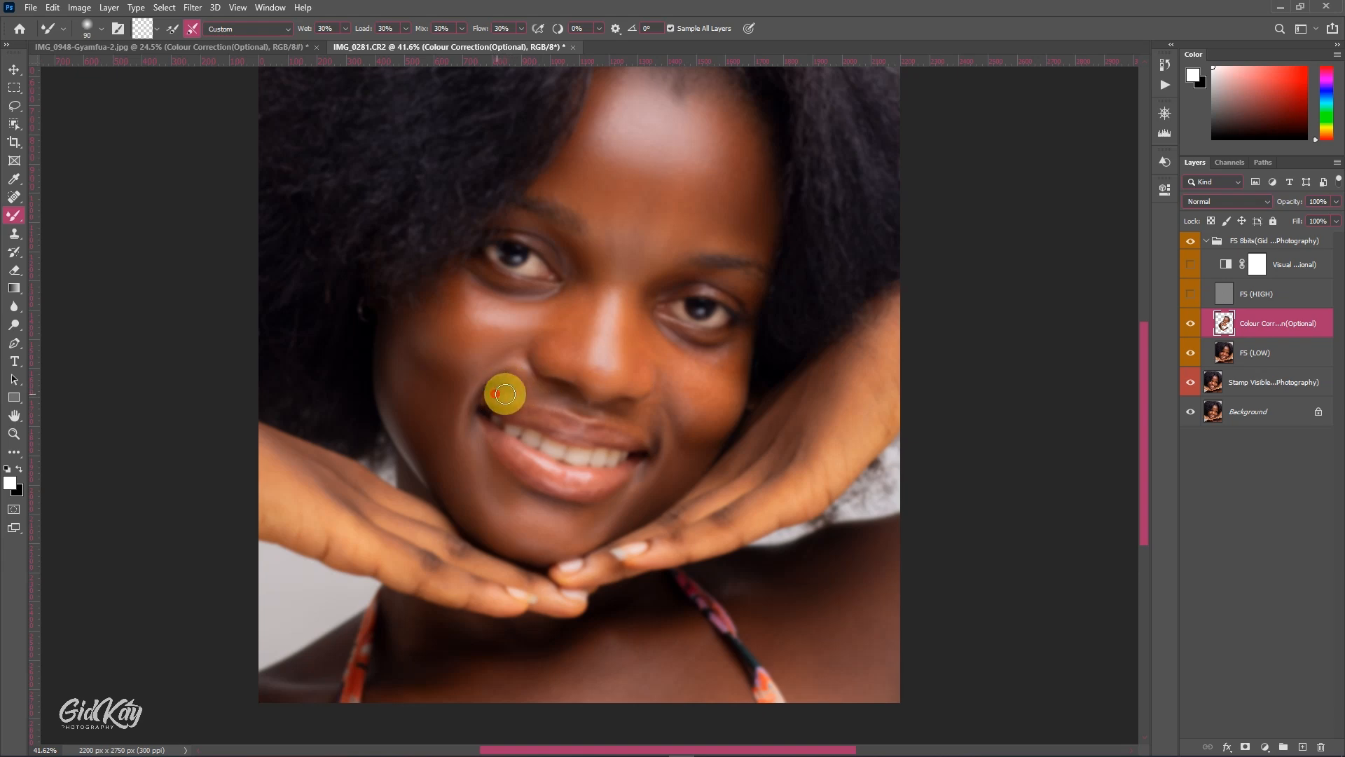
key("bracketleft")
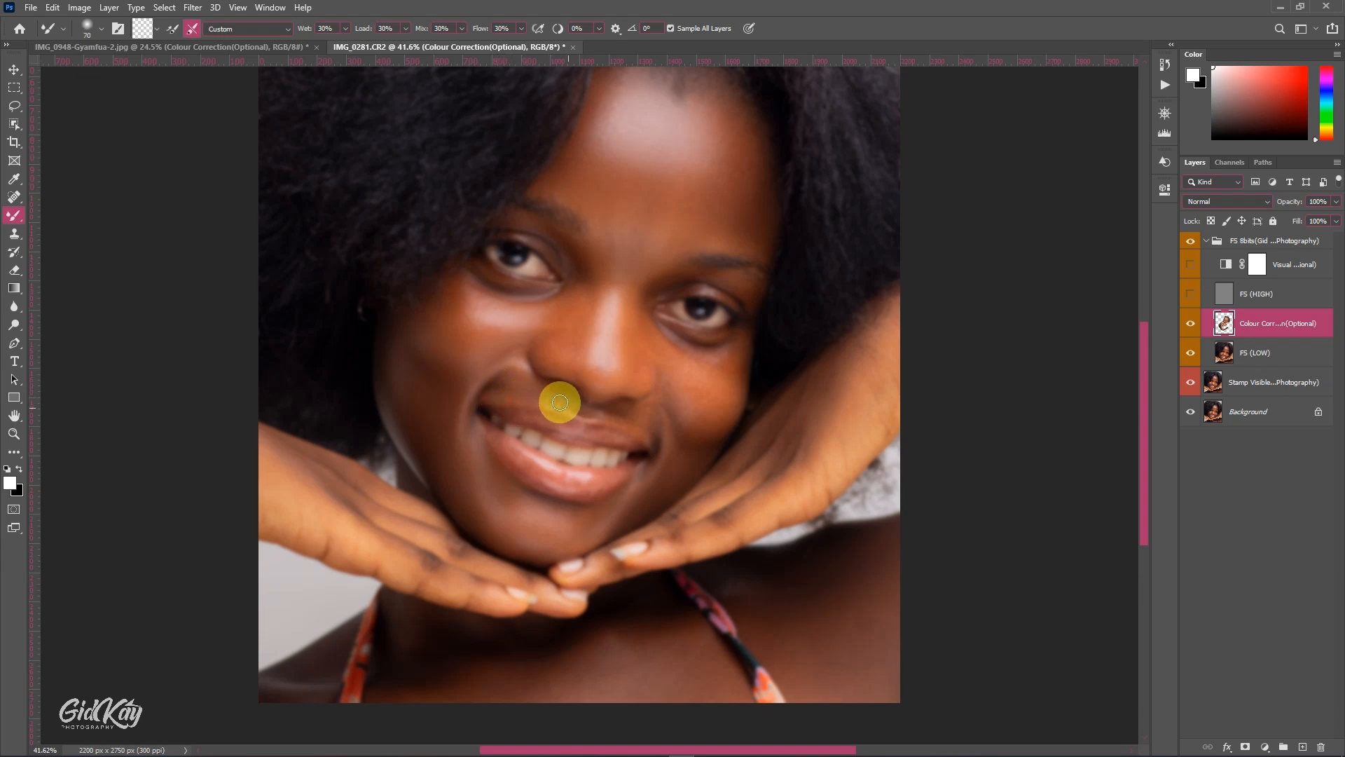
Blend the skin above the upper lip out to the image-right smile line with the Mixer Brush at sizes 70 to 90
key("bracketleft")
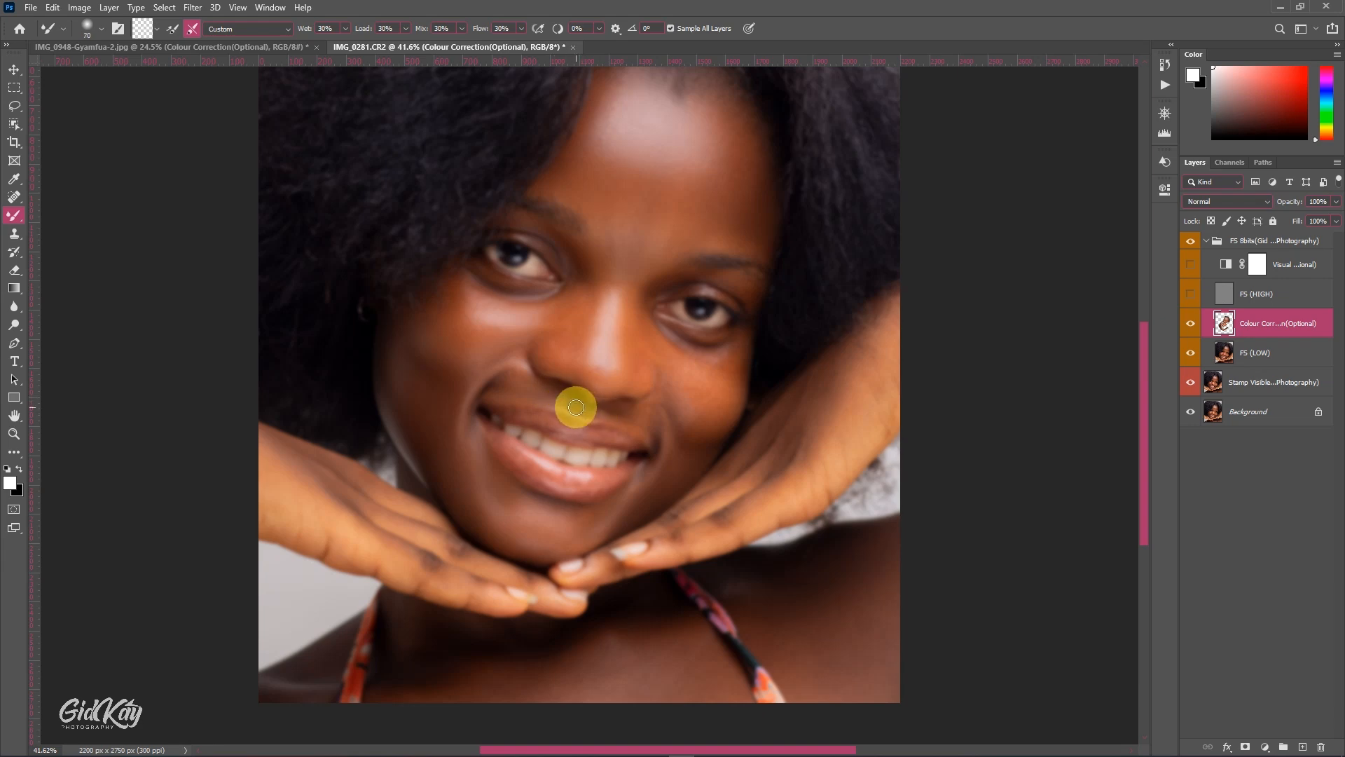
key("bracketright")
key("bracketright")
mouse_move(608, 416)
left_mouse_down()
mouse_move(641, 433)
mouse_move(615, 414)
mouse_move(652, 407)
mouse_move(626, 415)
mouse_move(649, 443)
mouse_move(613, 418)
mouse_move(645, 429)
mouse_move(646, 412)
mouse_move(656, 431)
mouse_move(662, 413)
mouse_move(668, 439)
mouse_move(665, 396)
left_mouse_up()
key("bracketright")
key("bracketleft")
key("bracketleft")
key("bracketright")
key("bracketleft")
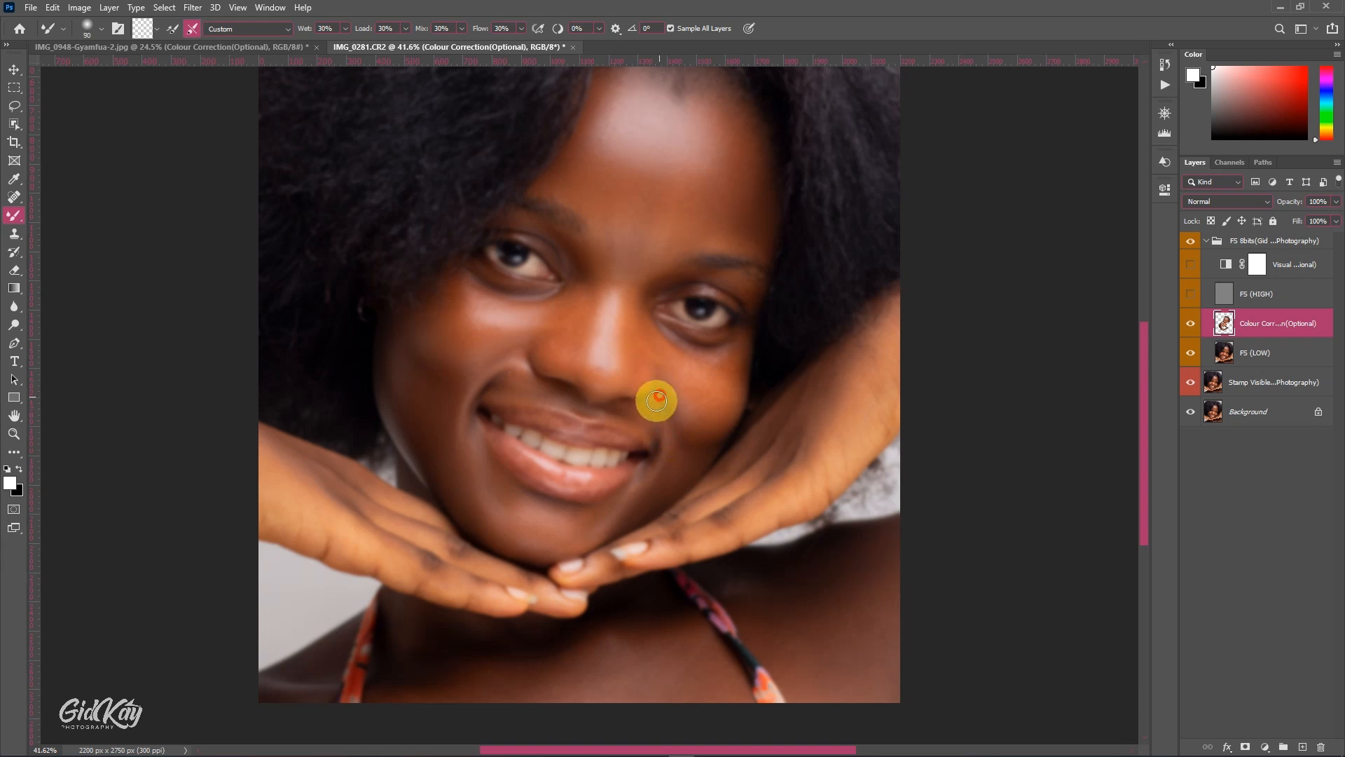
Even out the lower image-right cheek beside the smile line with the Mixer Brush at size 150, reducing it to 100
key("bracketright")
key("bracketright")
key("bracketright")
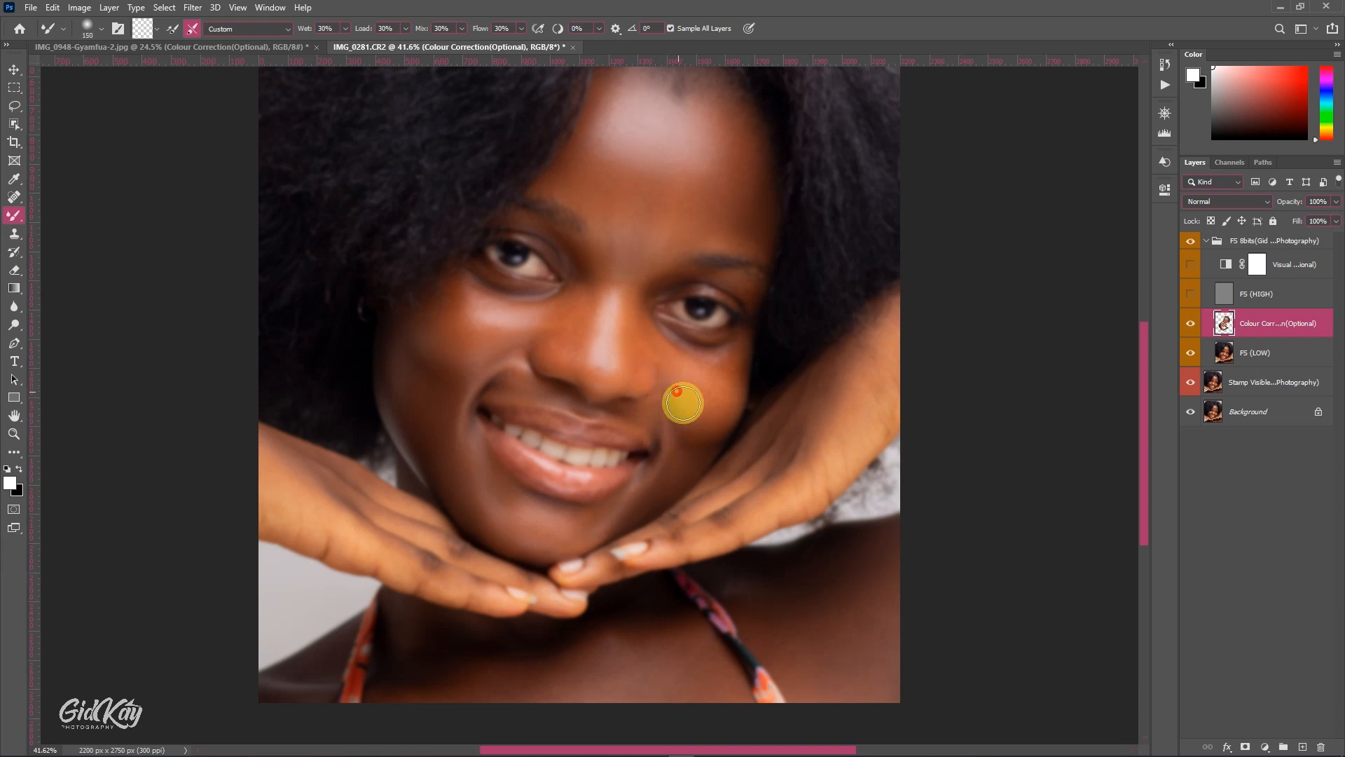
left_click_drag(685, 408, 709, 428)
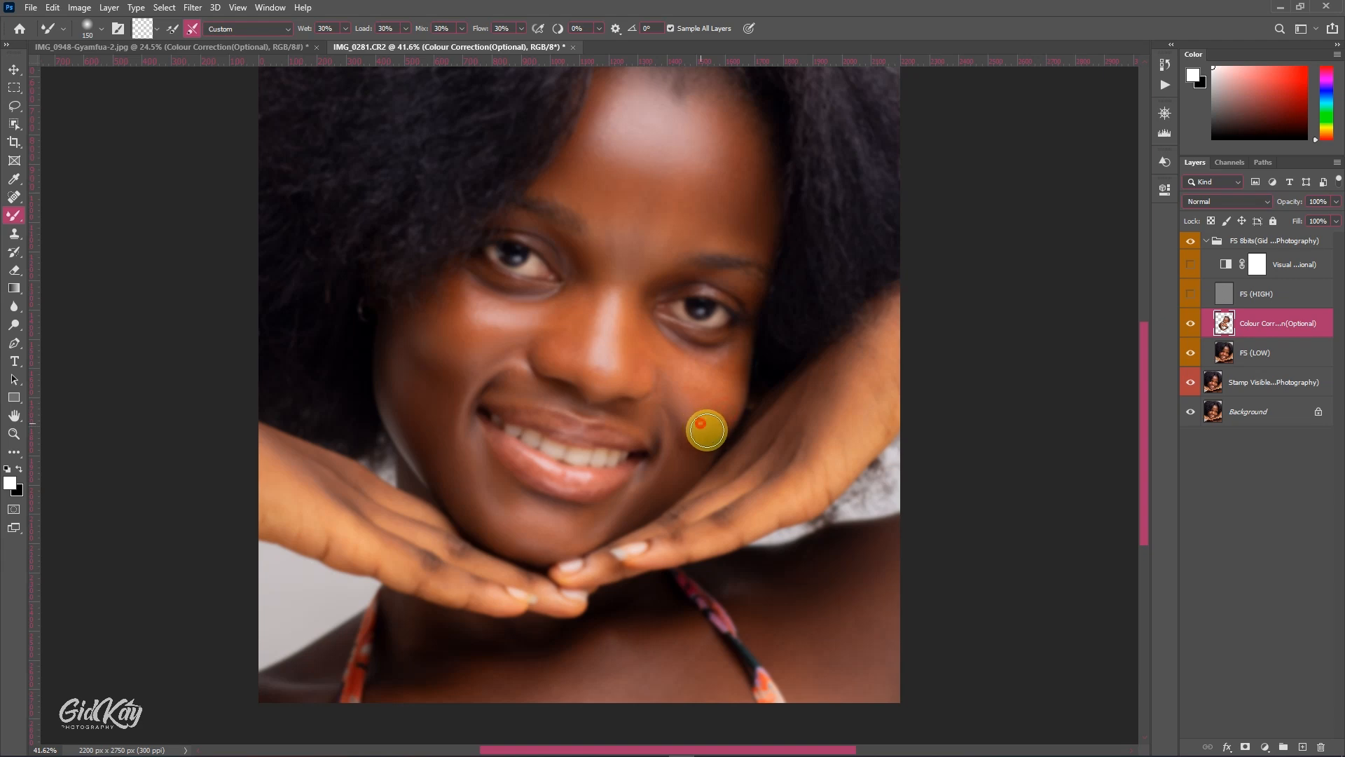
key("bracketleft")
key("bracketleft")
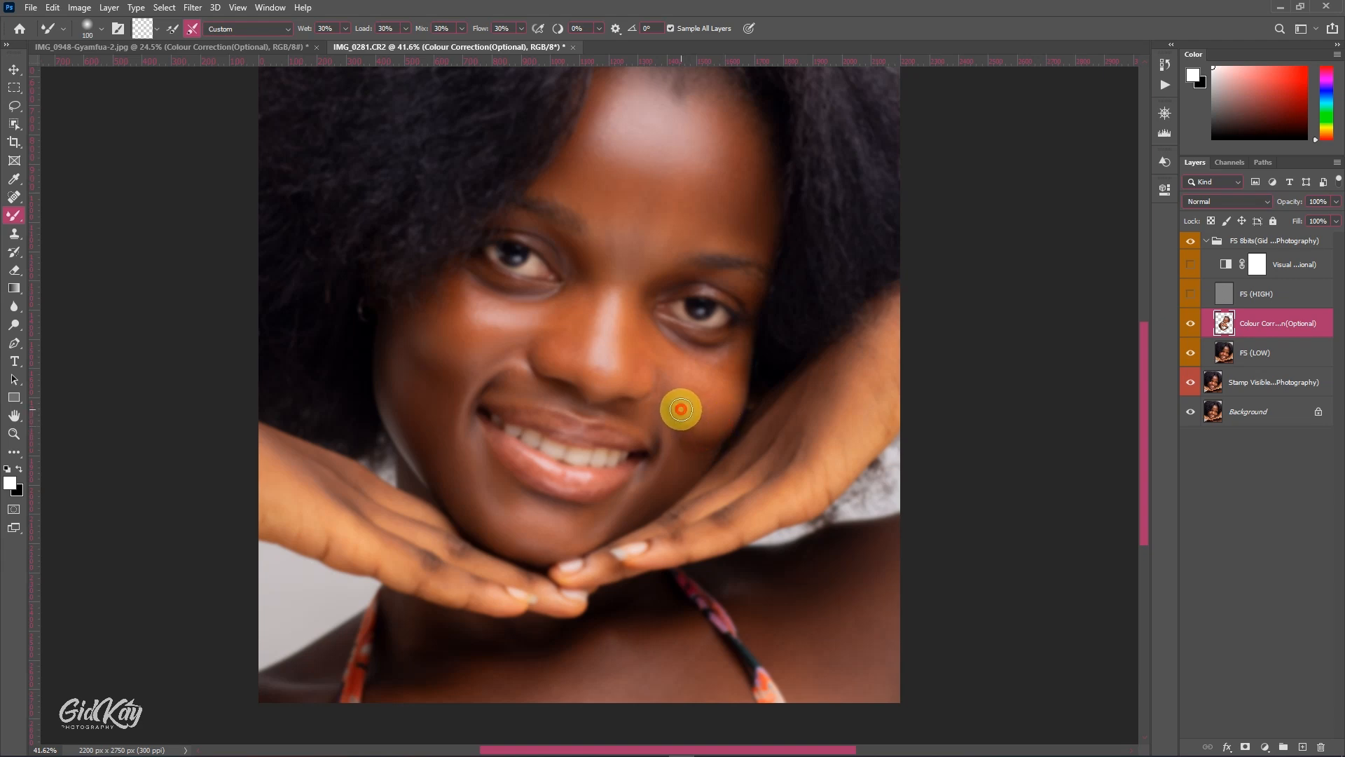
Blend the middle and outer part of the image-right cheek with the Mixer Brush at size 150
key("bracketright")
key("bracketright")
left_click_drag(698, 381, 716, 400)
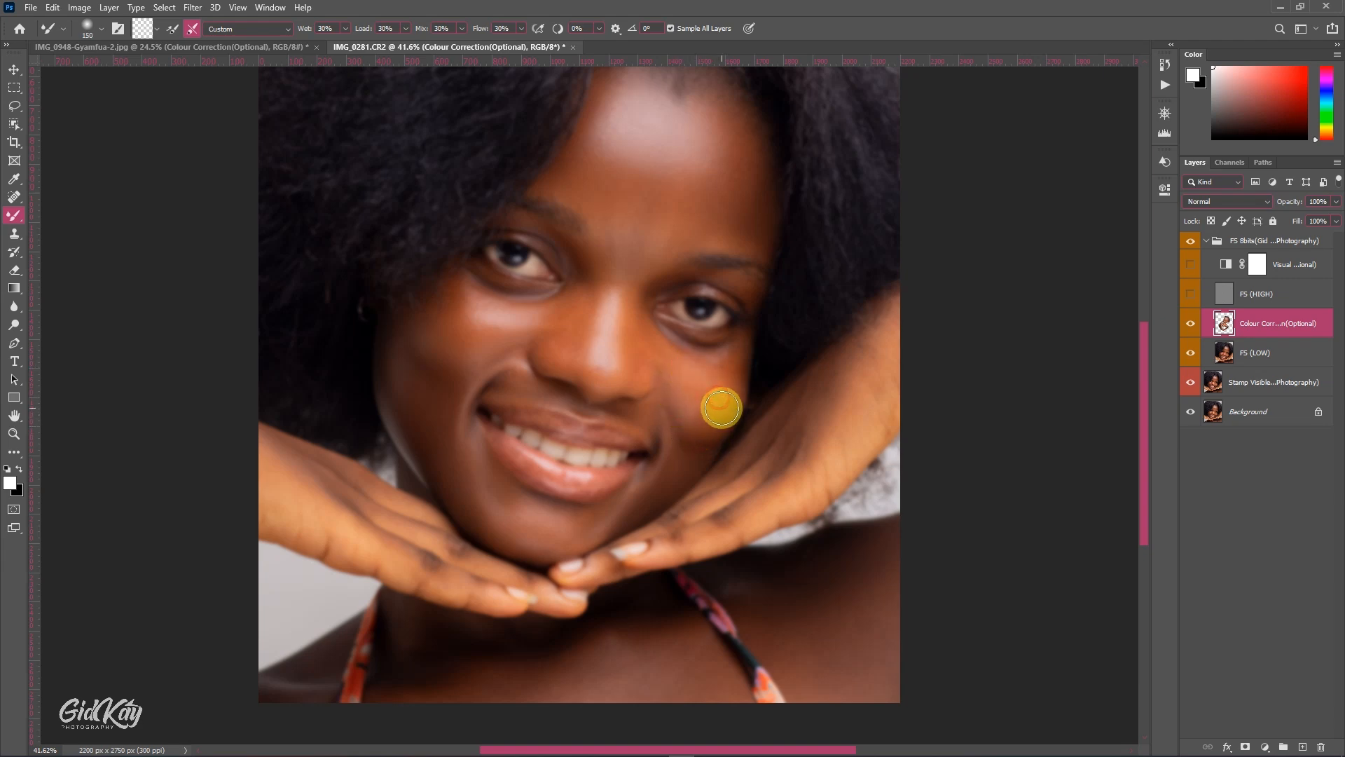
key("bracketleft")
key("bracketleft")
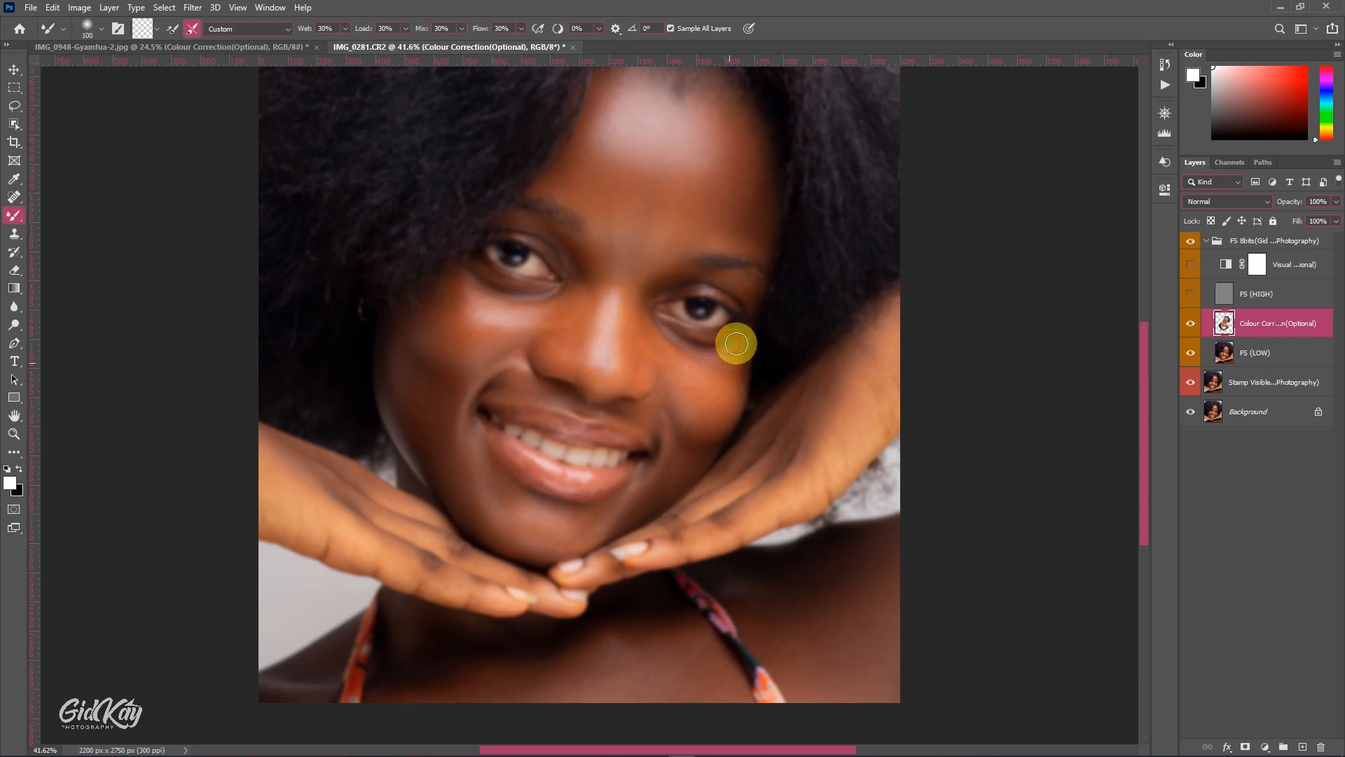
Smooth the outer edge of the image-right cheek and the skin under that eye with the Mixer Brush at sizes 90 and 80
key("bracketleft")
left_click_drag(745, 361, 745, 390)
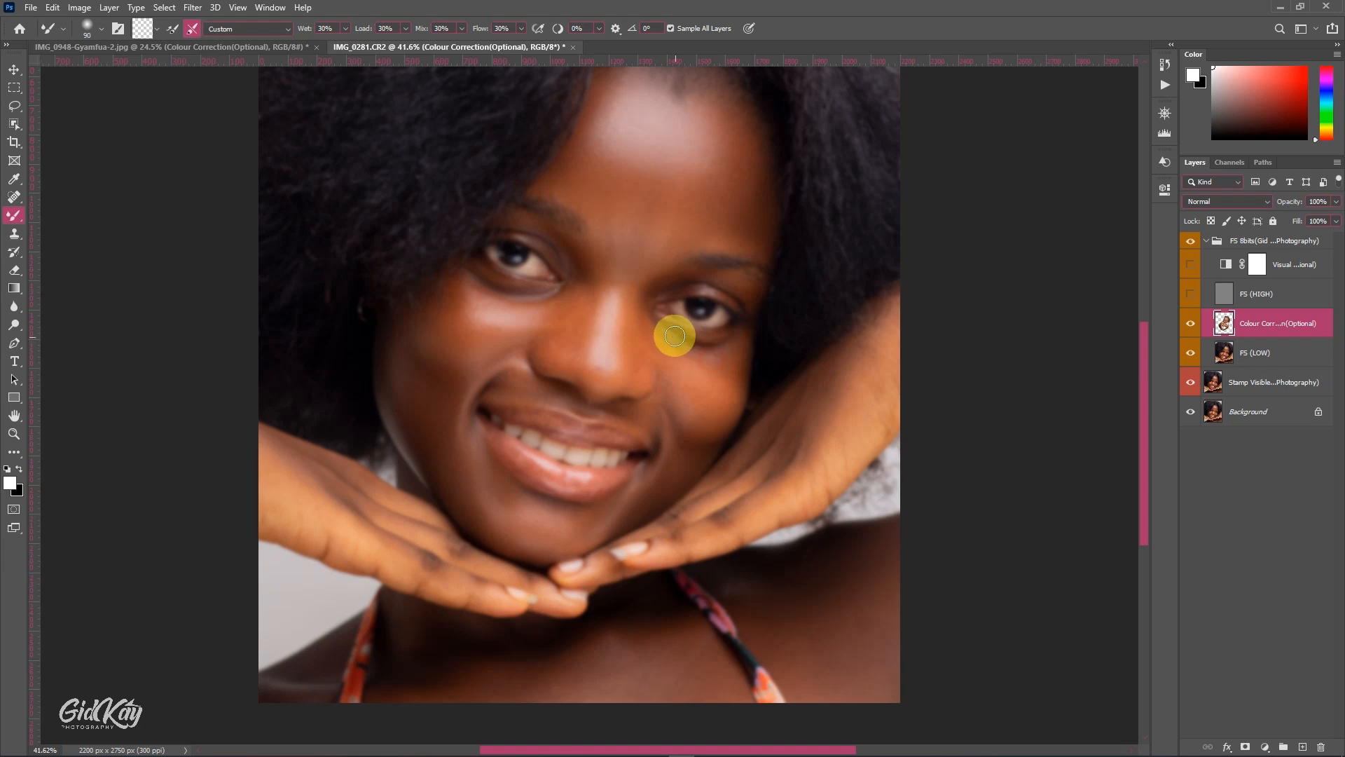
key("bracketleft")
left_click_drag(678, 343, 701, 350)
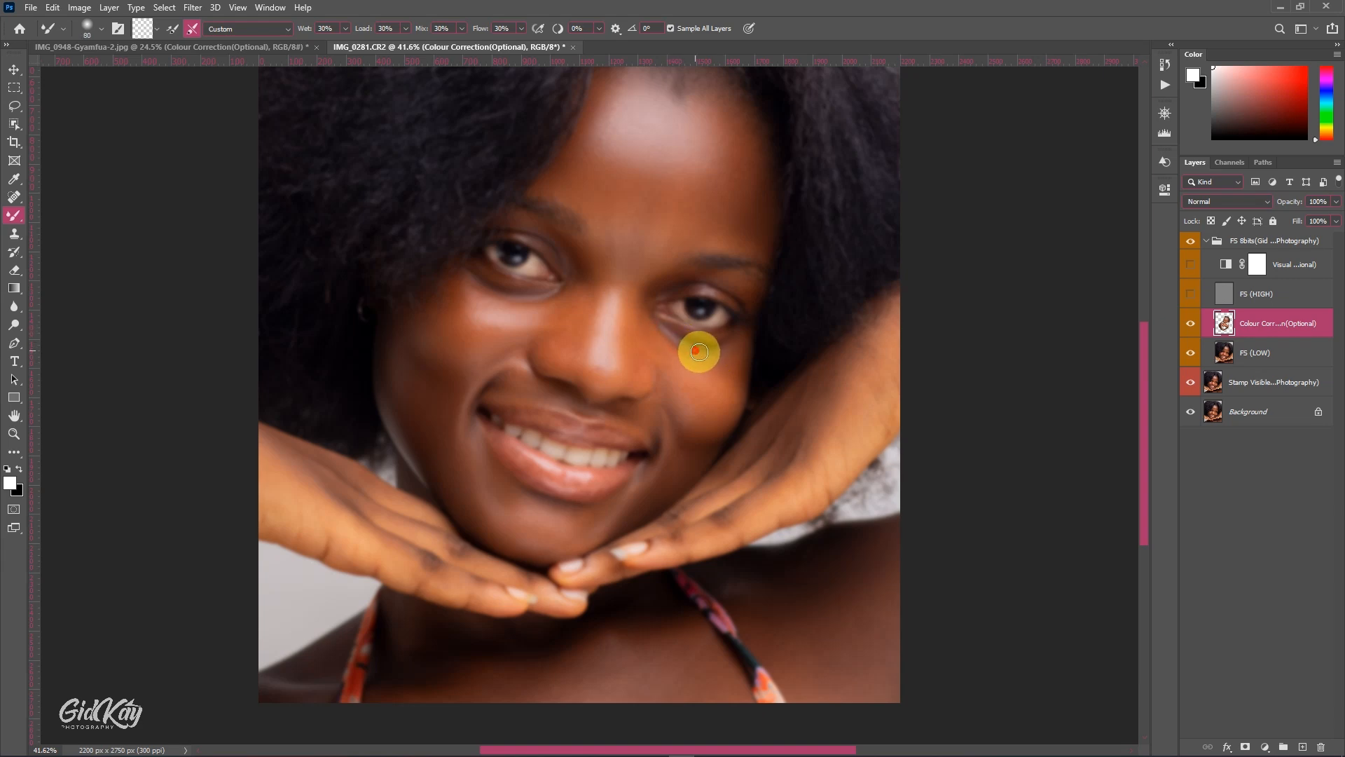
Blend the skin between the image-right side of the nose and the cheek with the Mixer Brush at size 80
key("bracketright")
key("bracketright")
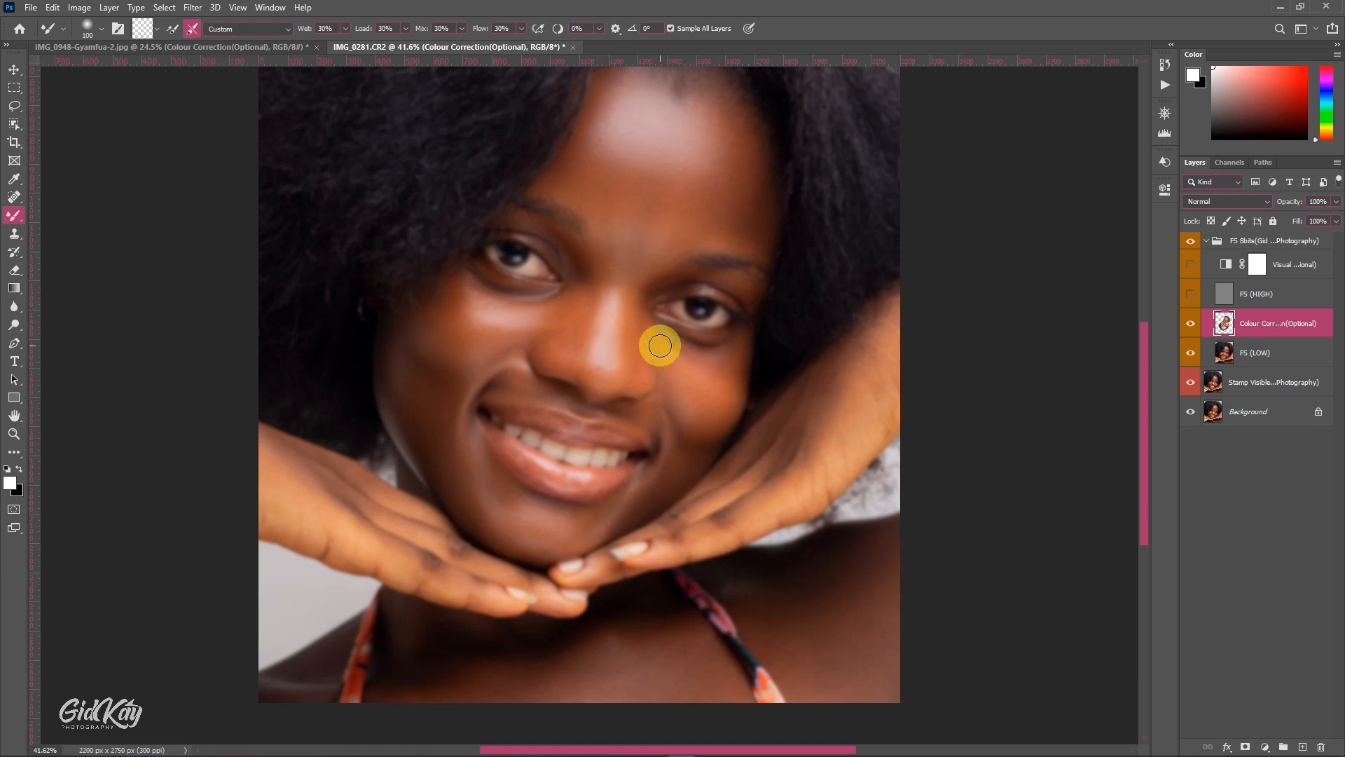
key("bracketleft")
key("bracketleft")
key("bracketleft")
mouse_move(664, 365)
left_mouse_down()
mouse_move(674, 396)
mouse_move(659, 385)
left_mouse_up()
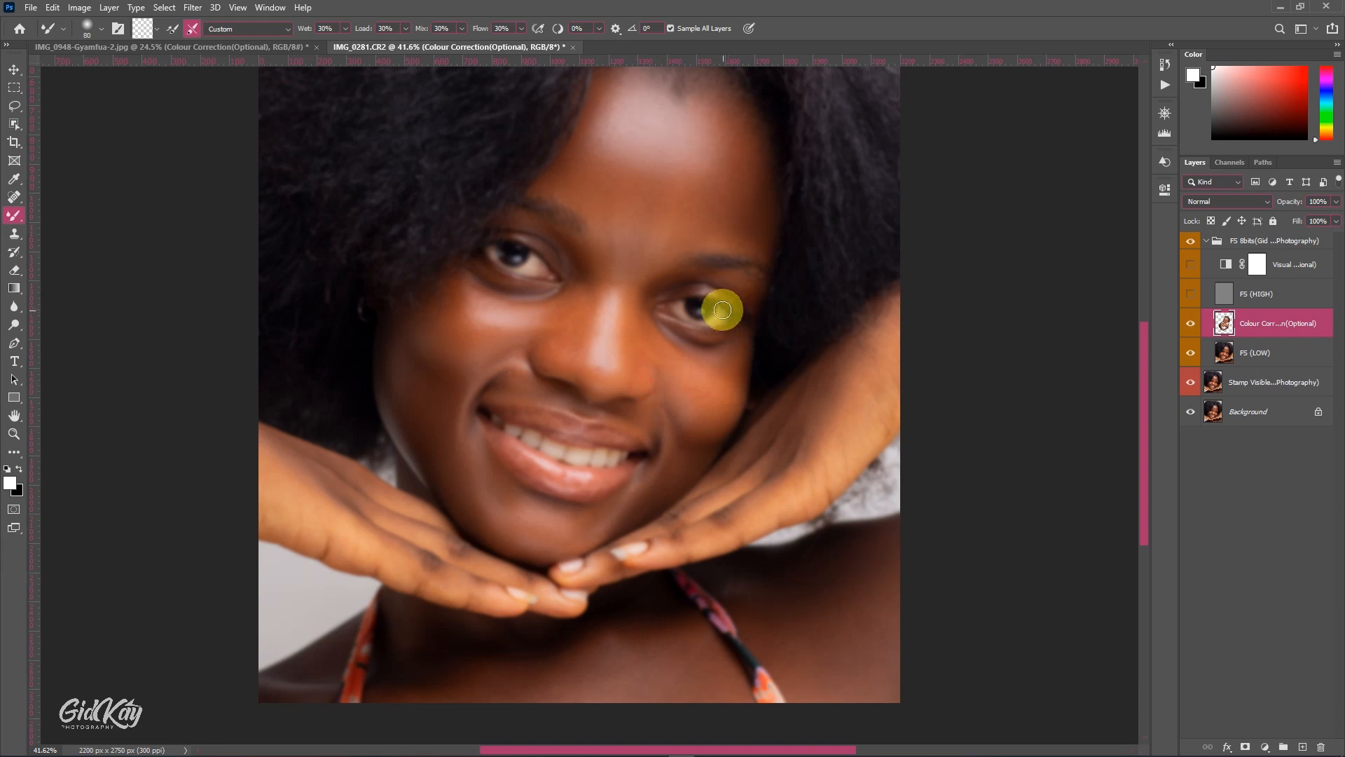
Smooth the skin between the image-right eye and its eyebrow with the Mixer Brush at size 80
mouse_move(663, 284)
left_mouse_down()
mouse_move(648, 311)
mouse_move(648, 288)
mouse_move(636, 305)
mouse_move(665, 273)
mouse_move(763, 289)
mouse_move(722, 277)
left_mouse_up()
key("bracketright")
key("bracketleft")
Show the FS (HIGH) layer and check the blended skin together with its texture across the whole portrait
scroll(708, 280, "down", 1)
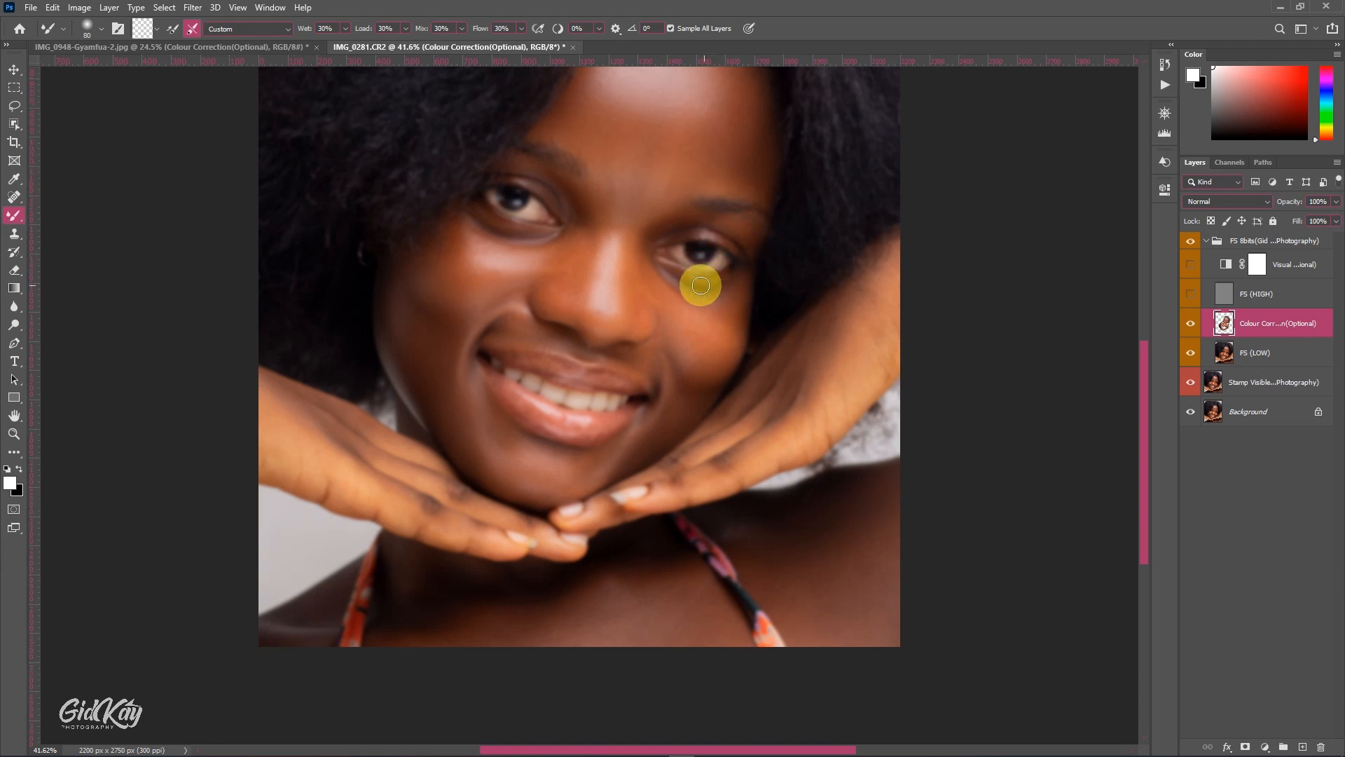
scroll(700, 315, "down", 1)
scroll(716, 329, "up", 1)
scroll(716, 329, "up", 1)
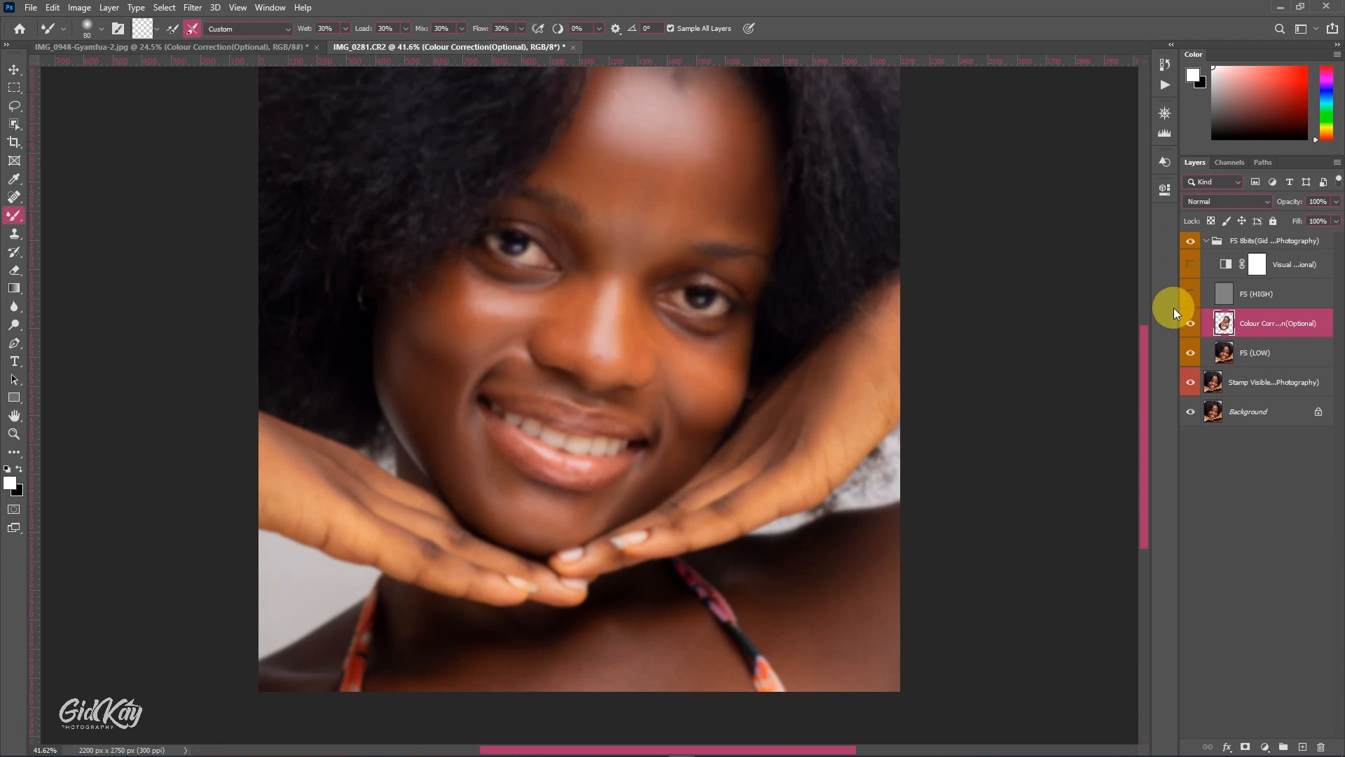
left_click(1193, 291)
scroll(572, 378, "up", 1)
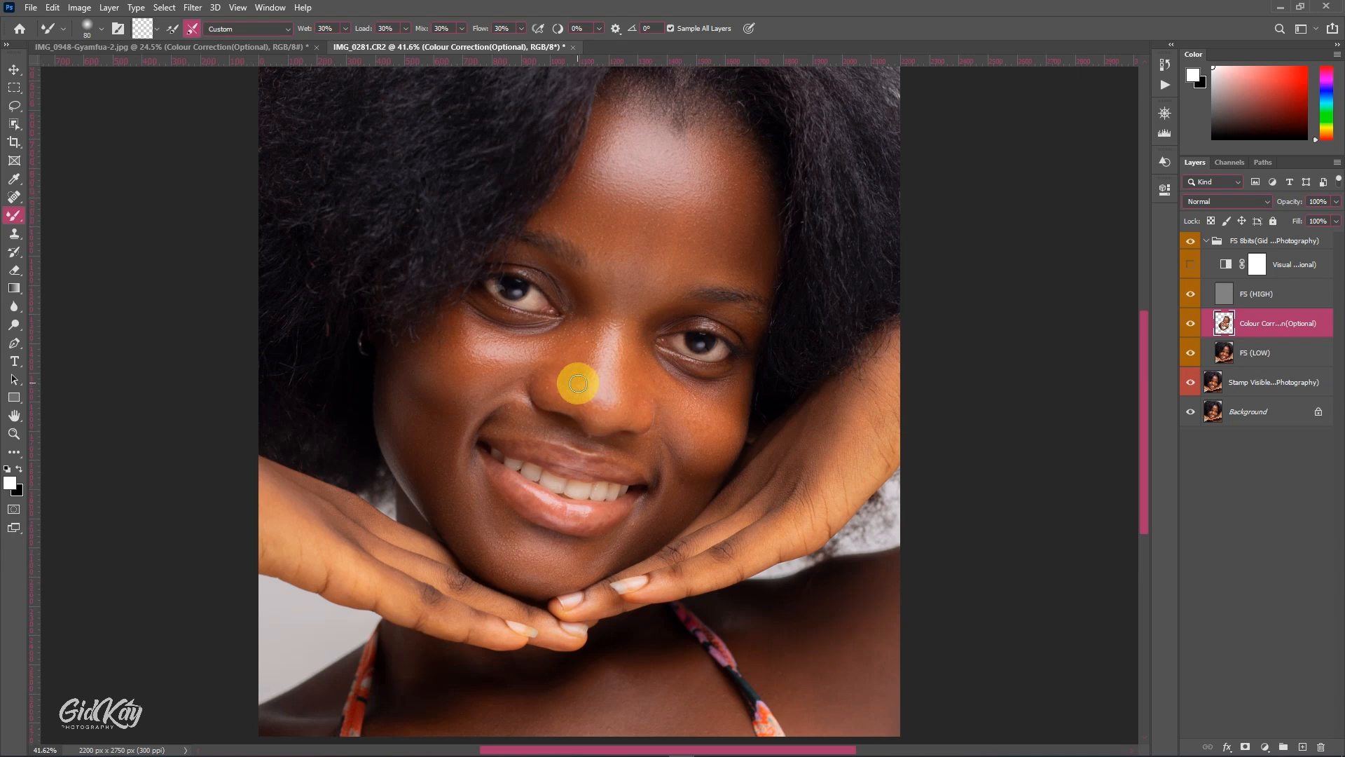
scroll(579, 380, "down", 2)
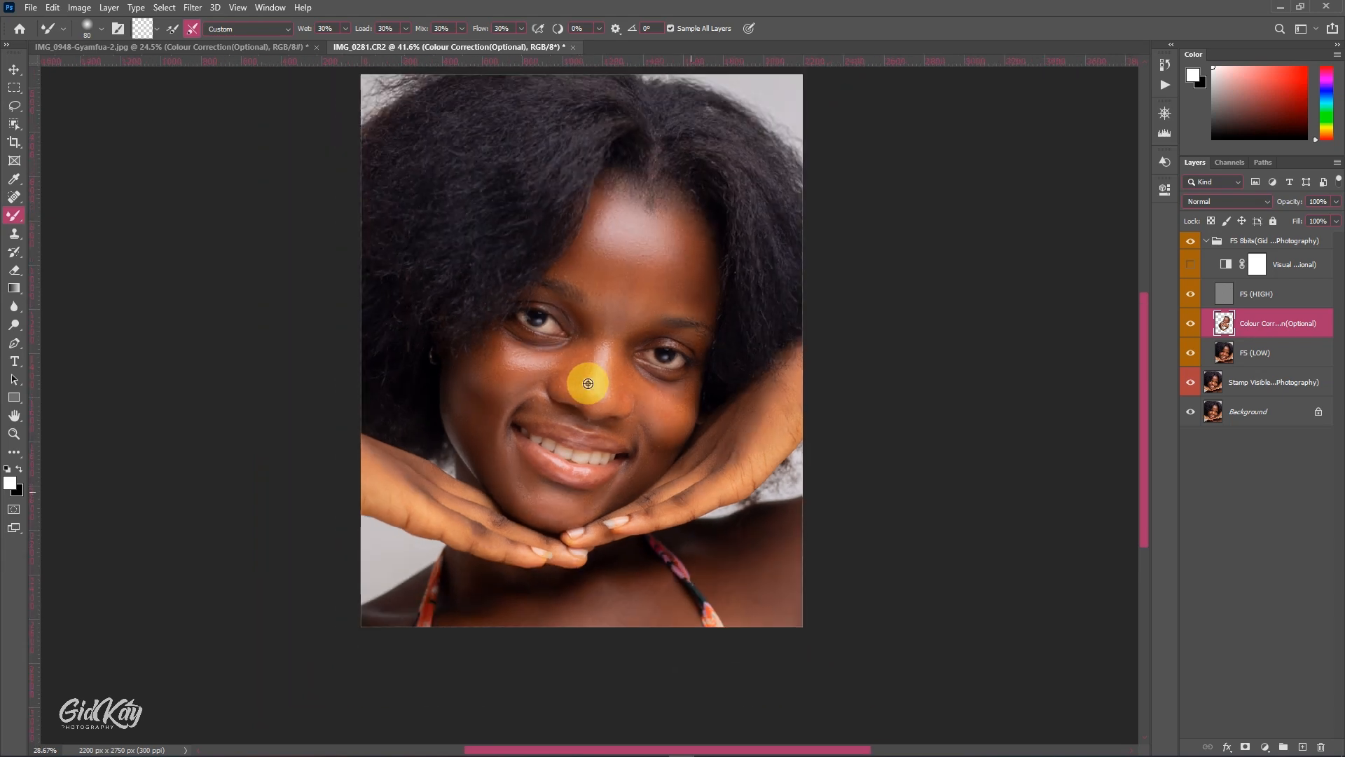
Isolate the Colour Correction(Optional) layer and paint over gaps around the nose and image-left smile line with the Mixer Brush
left_click(1191, 324, "alt")
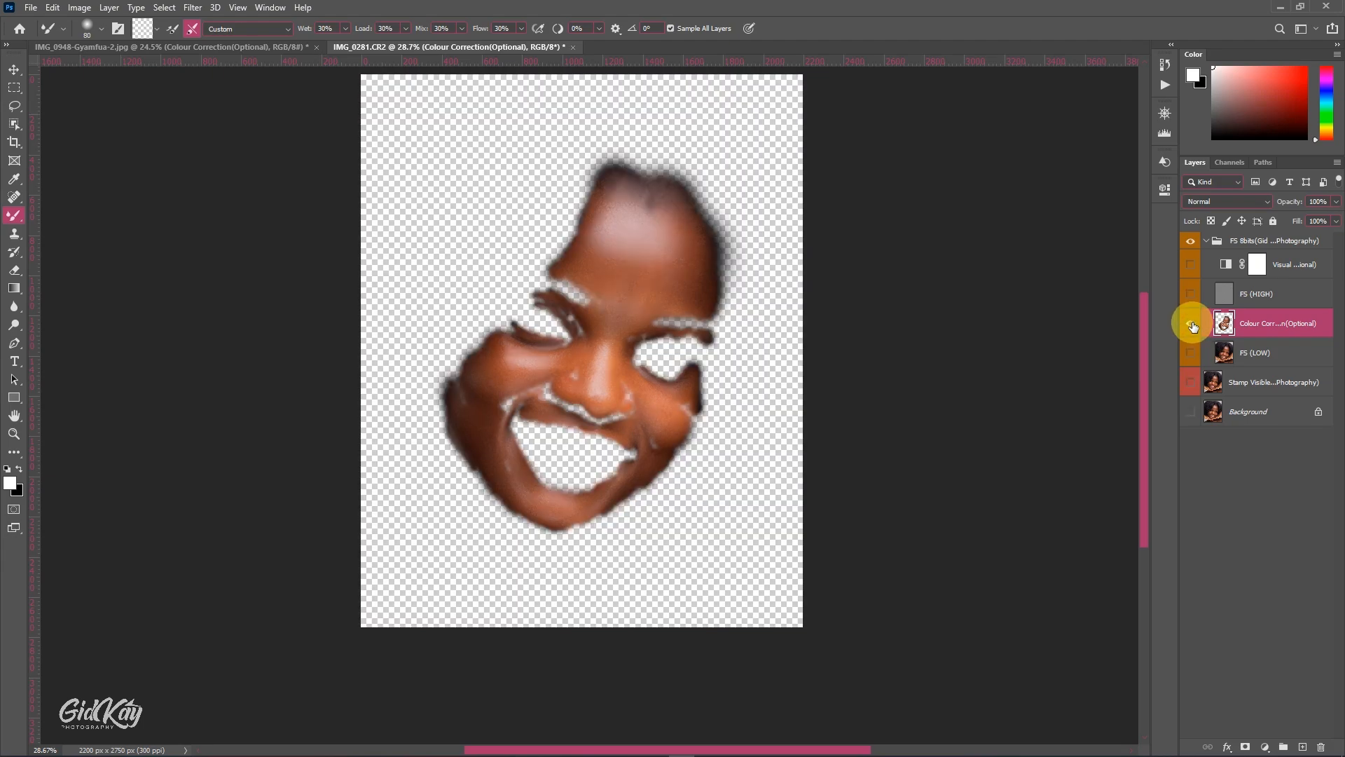
scroll(627, 396, "up", 4)
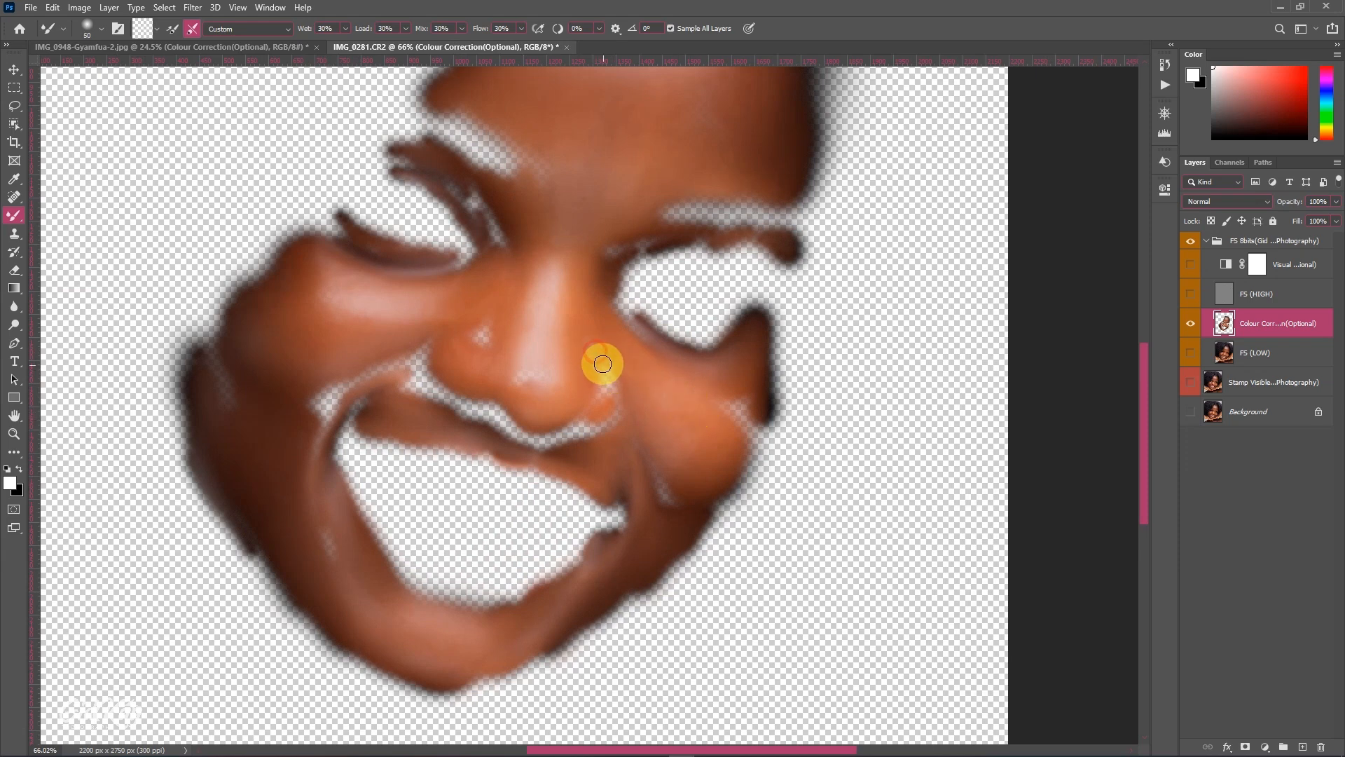
left_click(606, 378)
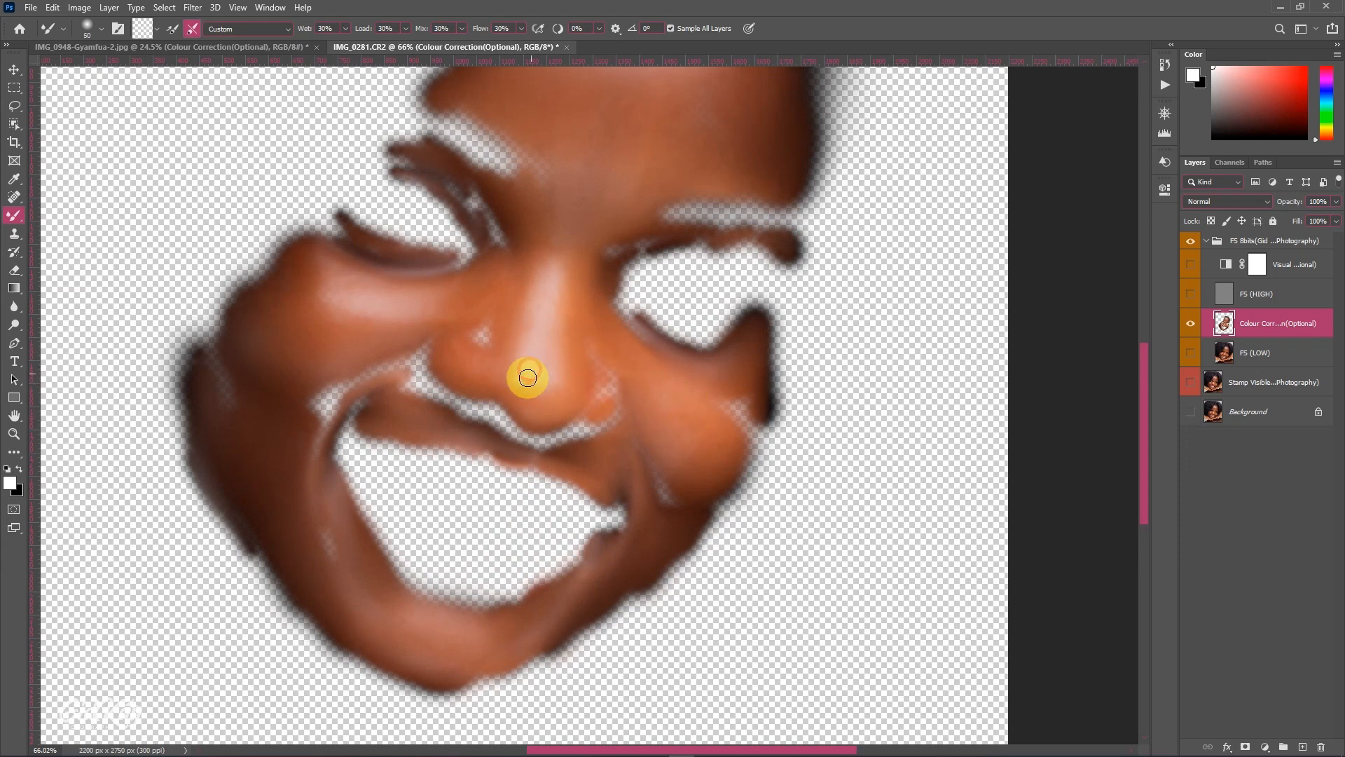
left_click_drag(481, 321, 486, 338)
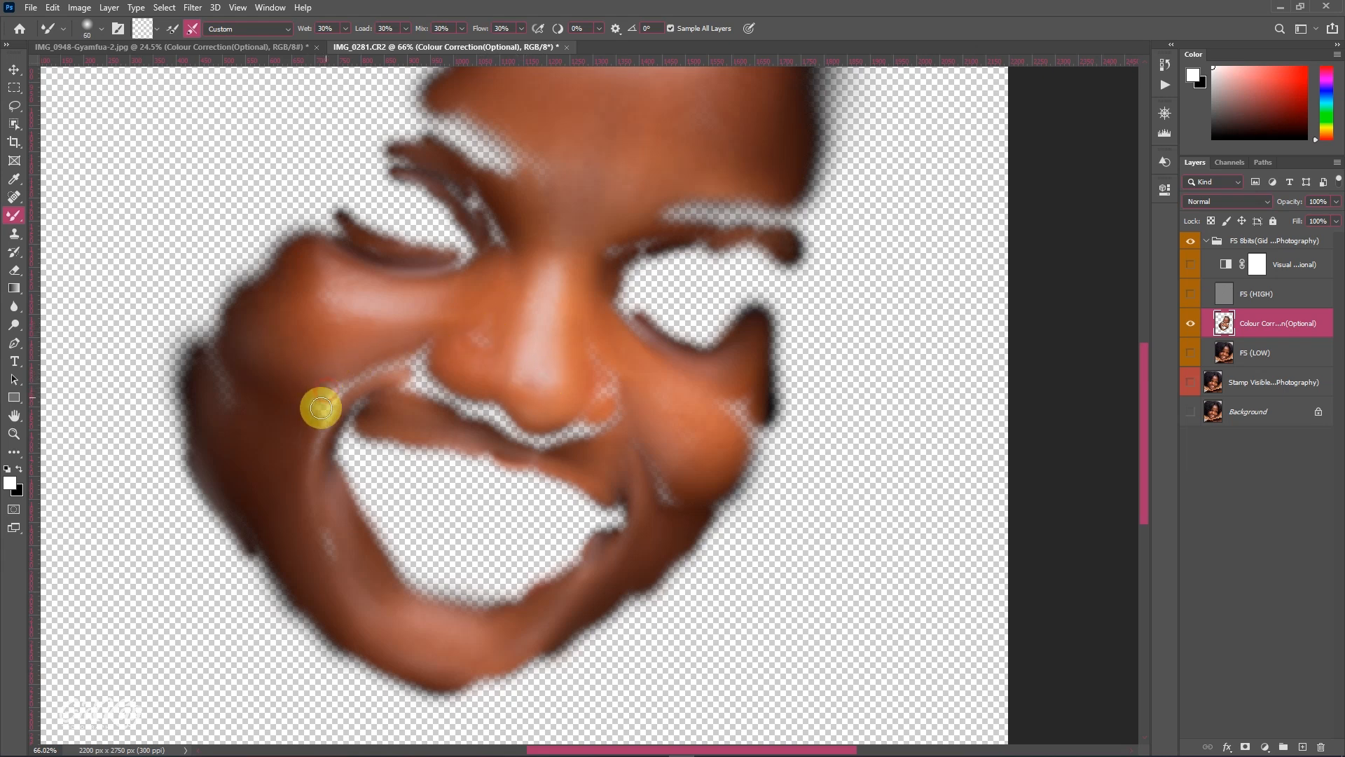
mouse_move(330, 397)
left_mouse_down()
mouse_move(321, 412)
mouse_move(328, 401)
left_mouse_up()
Restore the visibility of the other layers and inspect the retouched face and hands
left_click(1190, 326, "alt")
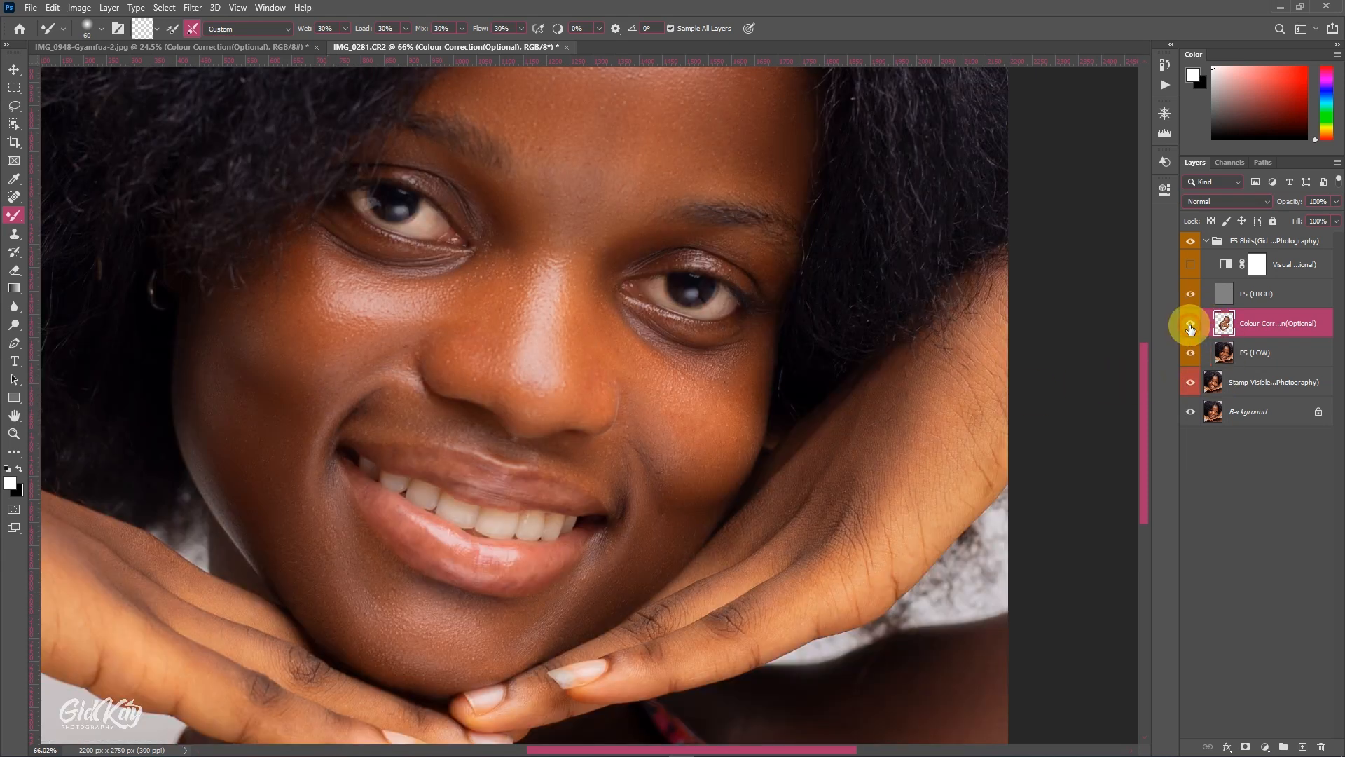
scroll(423, 387, "down", 5)
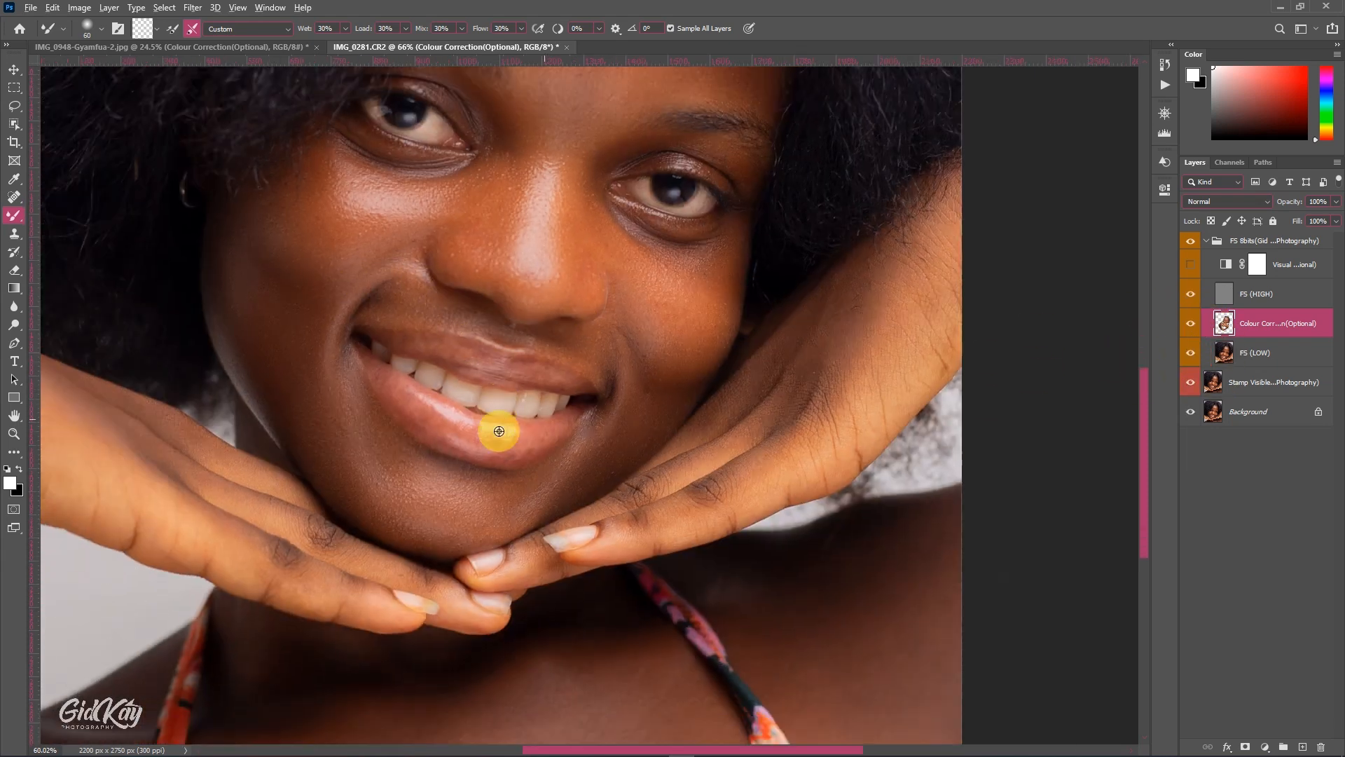
scroll(505, 448, "up", 2)
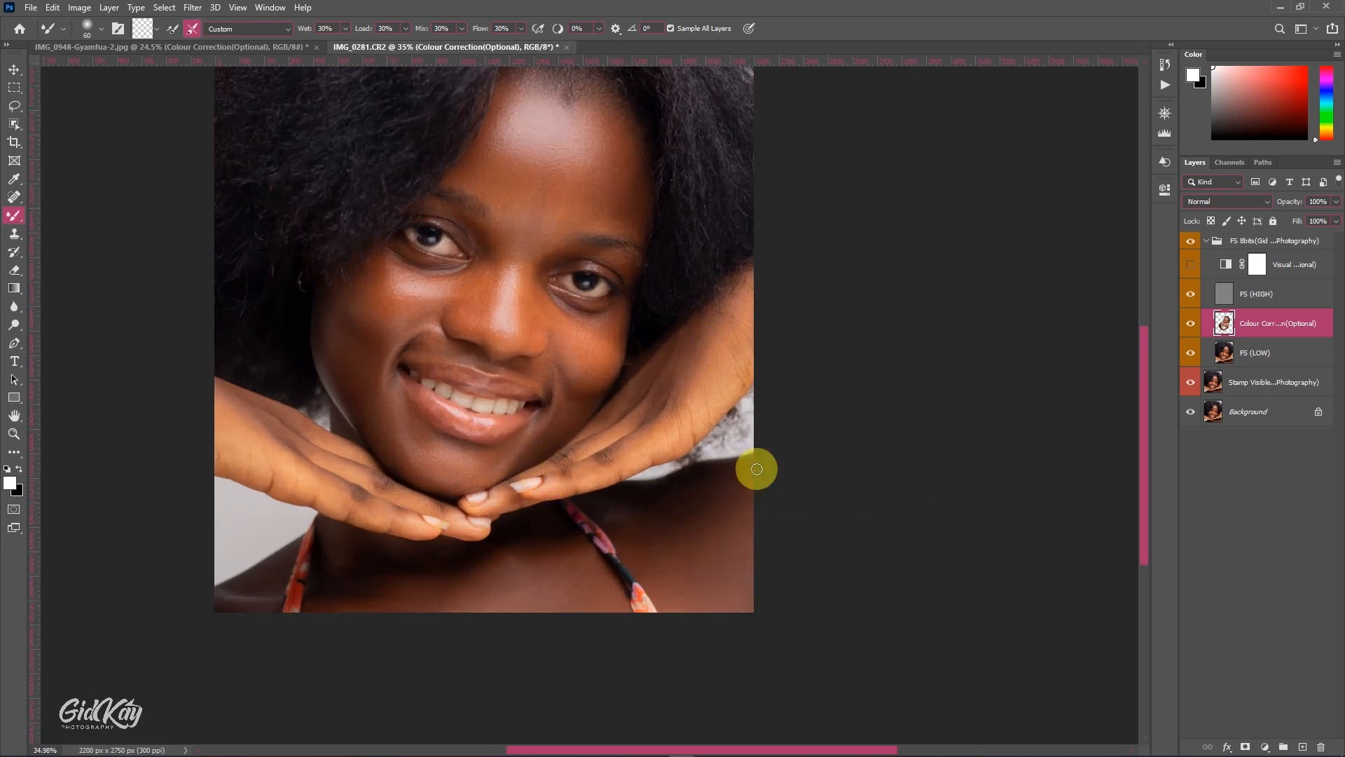
Hide the FS (HIGH) layer and blend the image-right forearm and hand with an enlarged Mixer Brush
left_click(1186, 294)
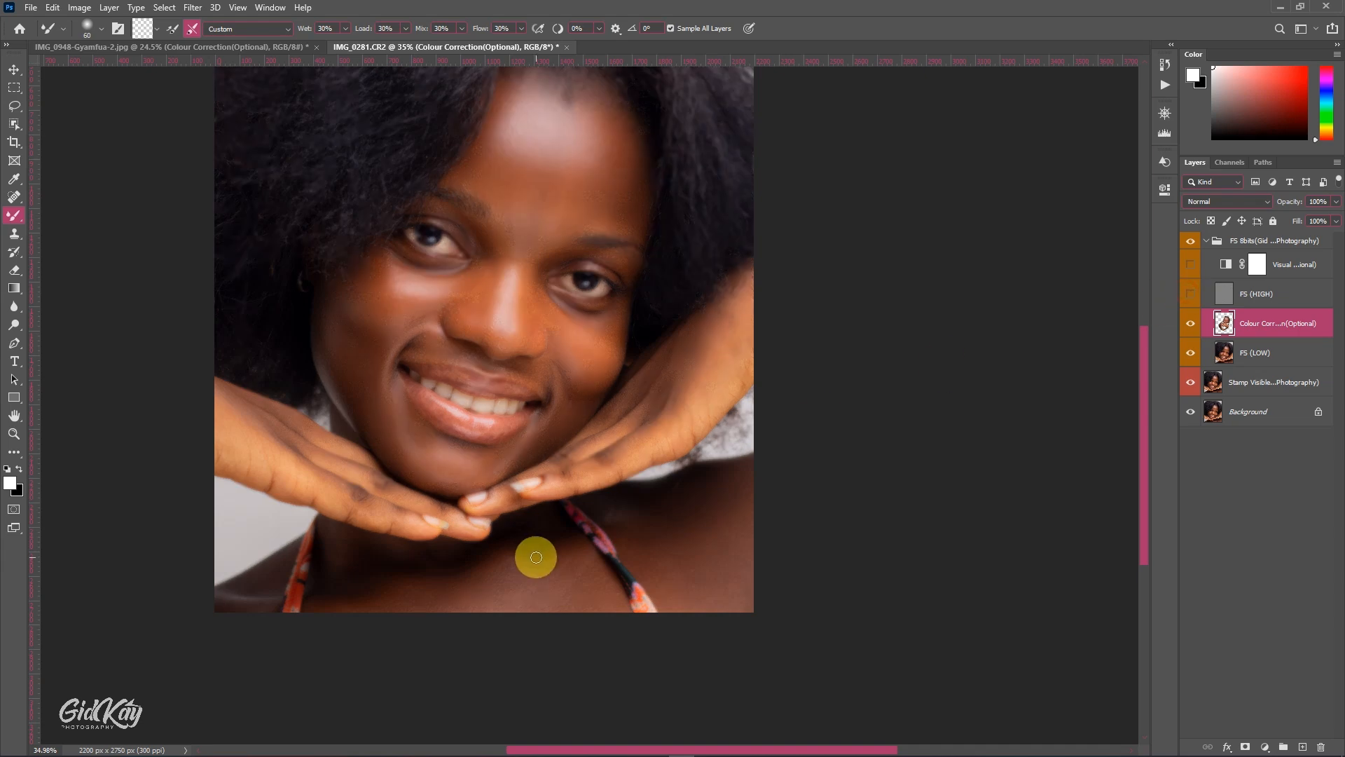
key("bracketright")
key("bracketright")
key("bracketright")
key("bracketright")
key("bracketright")
key("bracketright")
key("bracketright")
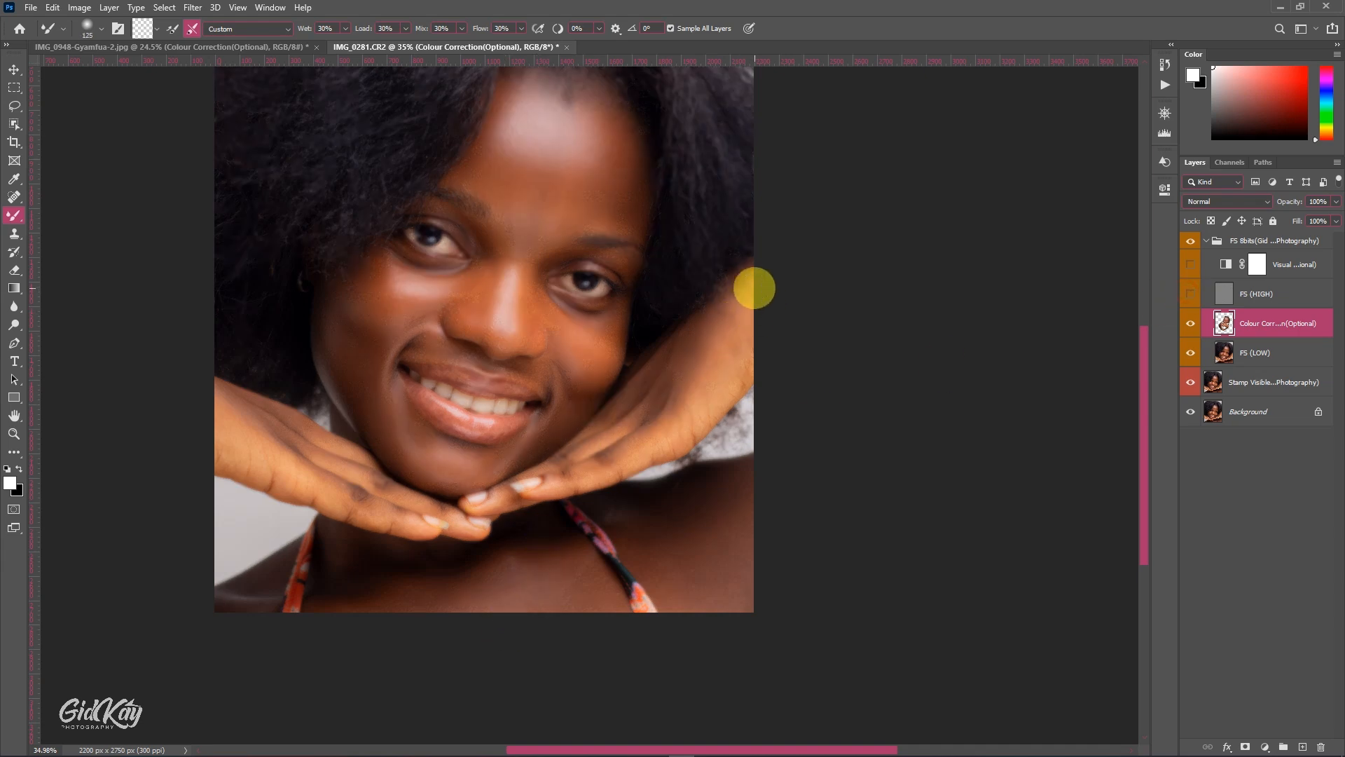
mouse_move(715, 354)
left_mouse_down()
mouse_move(684, 425)
mouse_move(740, 353)
mouse_move(722, 389)
mouse_move(745, 323)
mouse_move(718, 411)
mouse_move(565, 484)
left_mouse_up()
Smooth the image-right hand's fingers and the edge beside the cheek with the Mixer Brush at sizes between 70 and 100
key("bracketleft")
key("bracketleft")
key("bracketleft")
mouse_move(567, 483)
left_mouse_down()
mouse_move(691, 432)
mouse_move(582, 469)
mouse_move(598, 443)
left_mouse_up()
key("bracketright")
key("bracketleft")
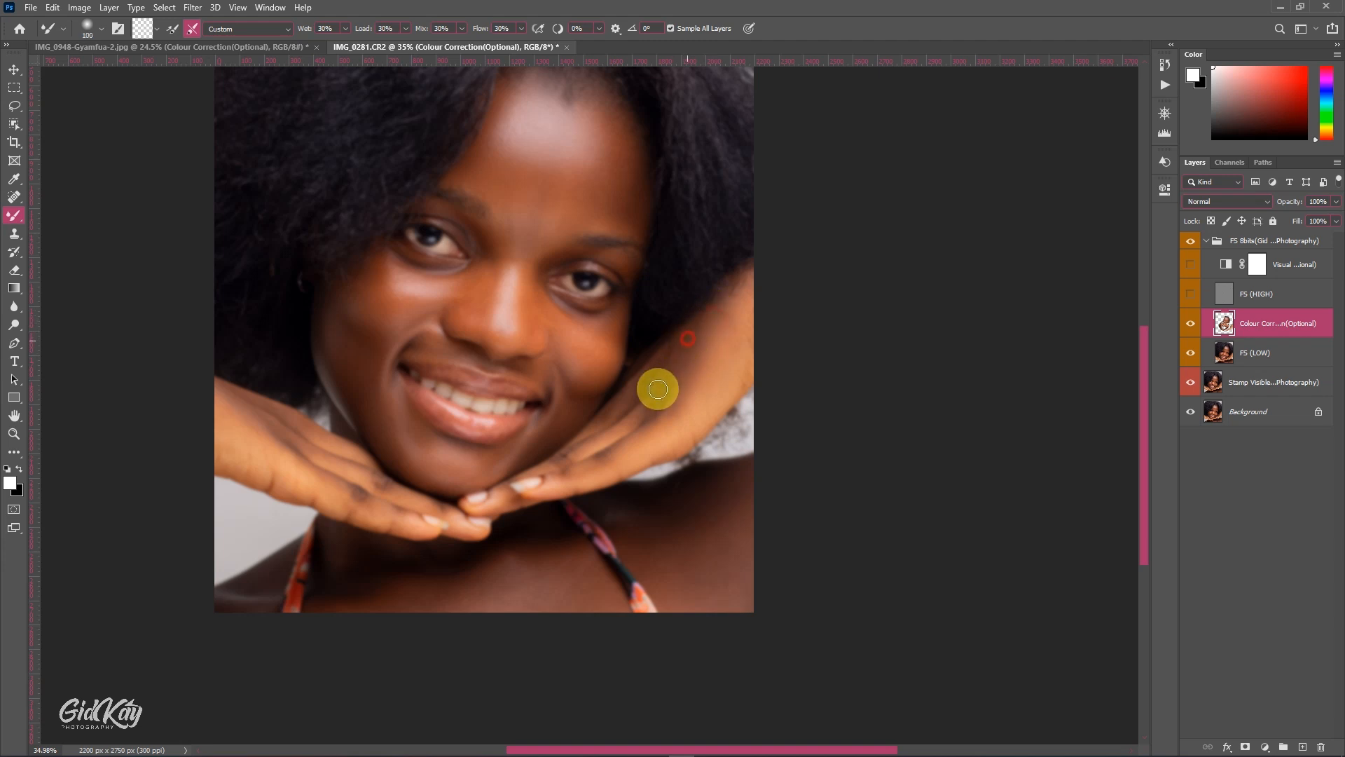
key("bracketleft")
key("bracketleft")
key("bracketleft")
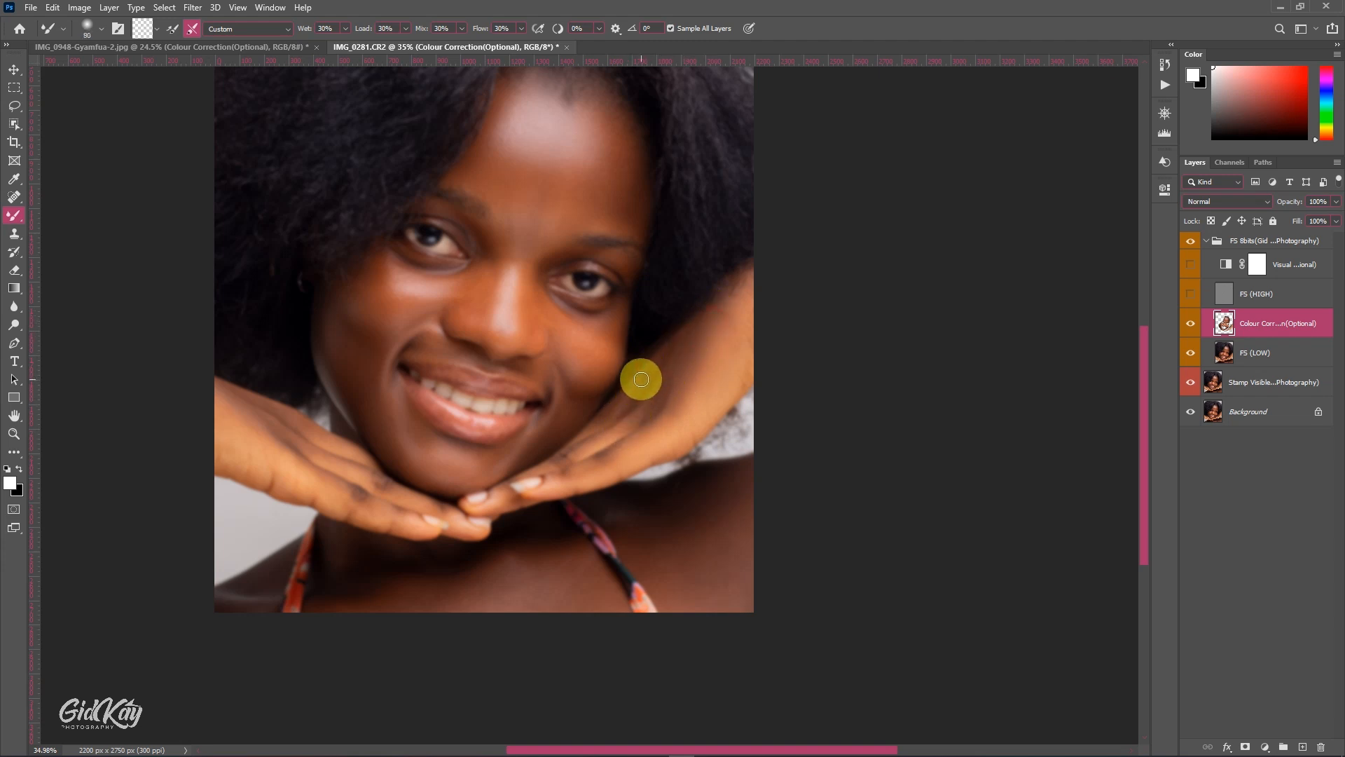
key("bracketright")
key("bracketleft")
key("bracketleft")
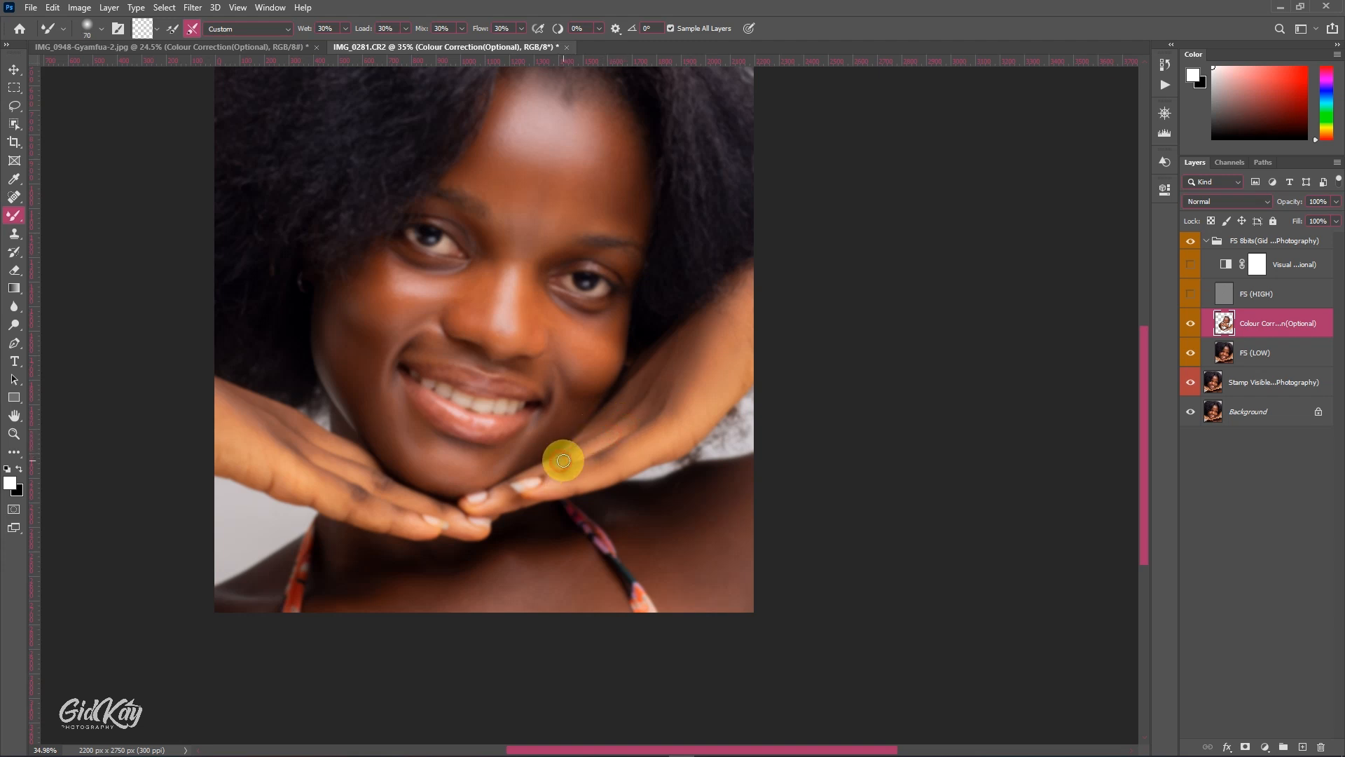
Blend the image-right wrist and forearm up to the photo's edge with the Mixer Brush, raising its size to 150
key("bracketright")
key("bracketright")
mouse_move(678, 363)
left_mouse_down()
mouse_move(725, 291)
mouse_move(749, 282)
left_mouse_up()
key("bracketright")
key("bracketright")
key("bracketright")
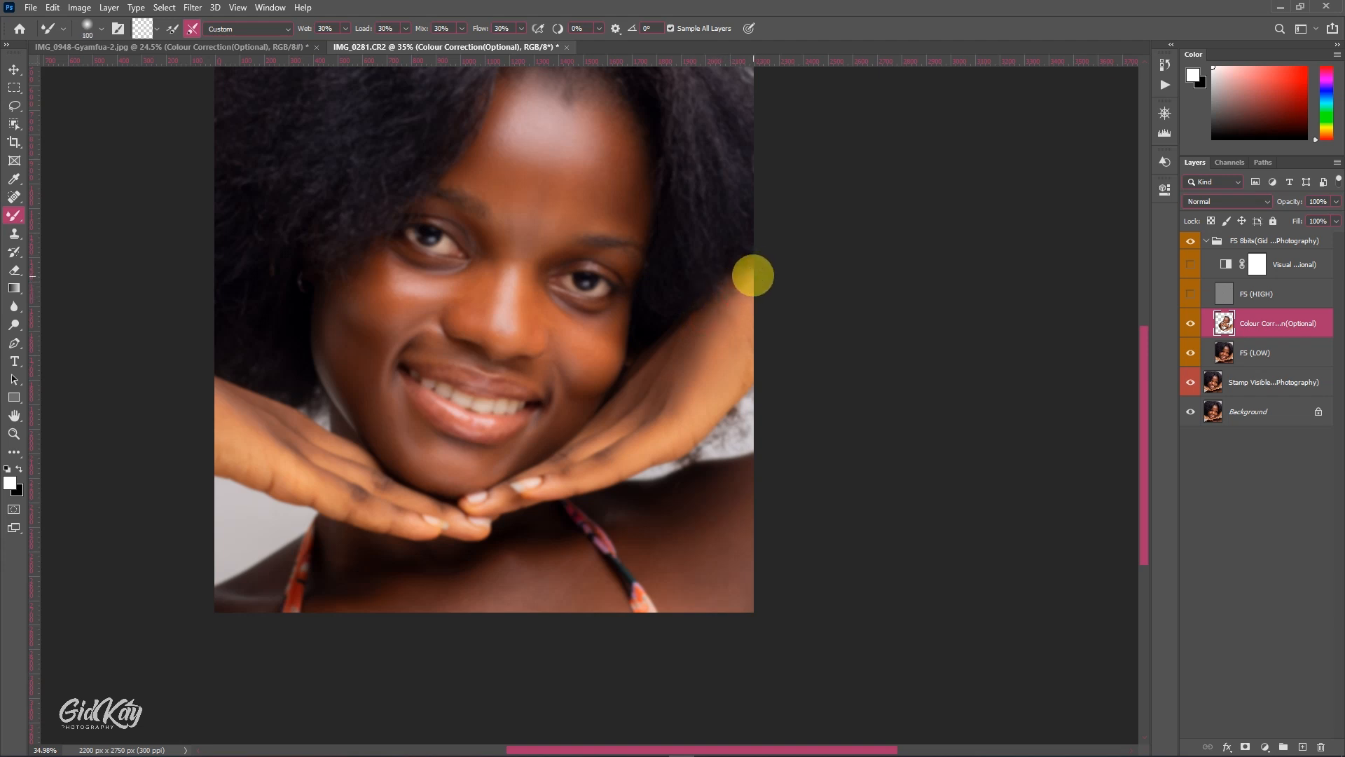
scroll(728, 309, "down", 2)
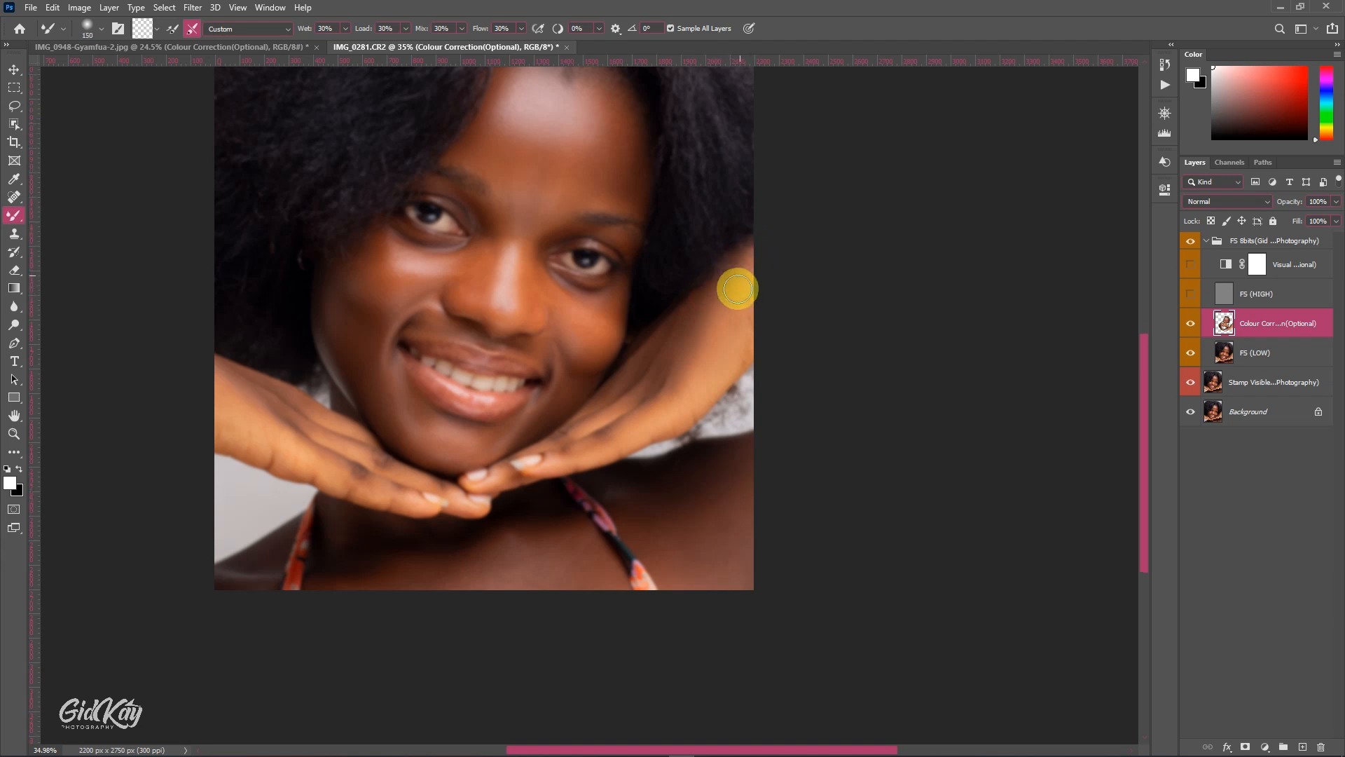
Even out the back and lower fingers of the image-left hand with the Mixer Brush, reducing its size from 150 to 90
key("bracketleft")
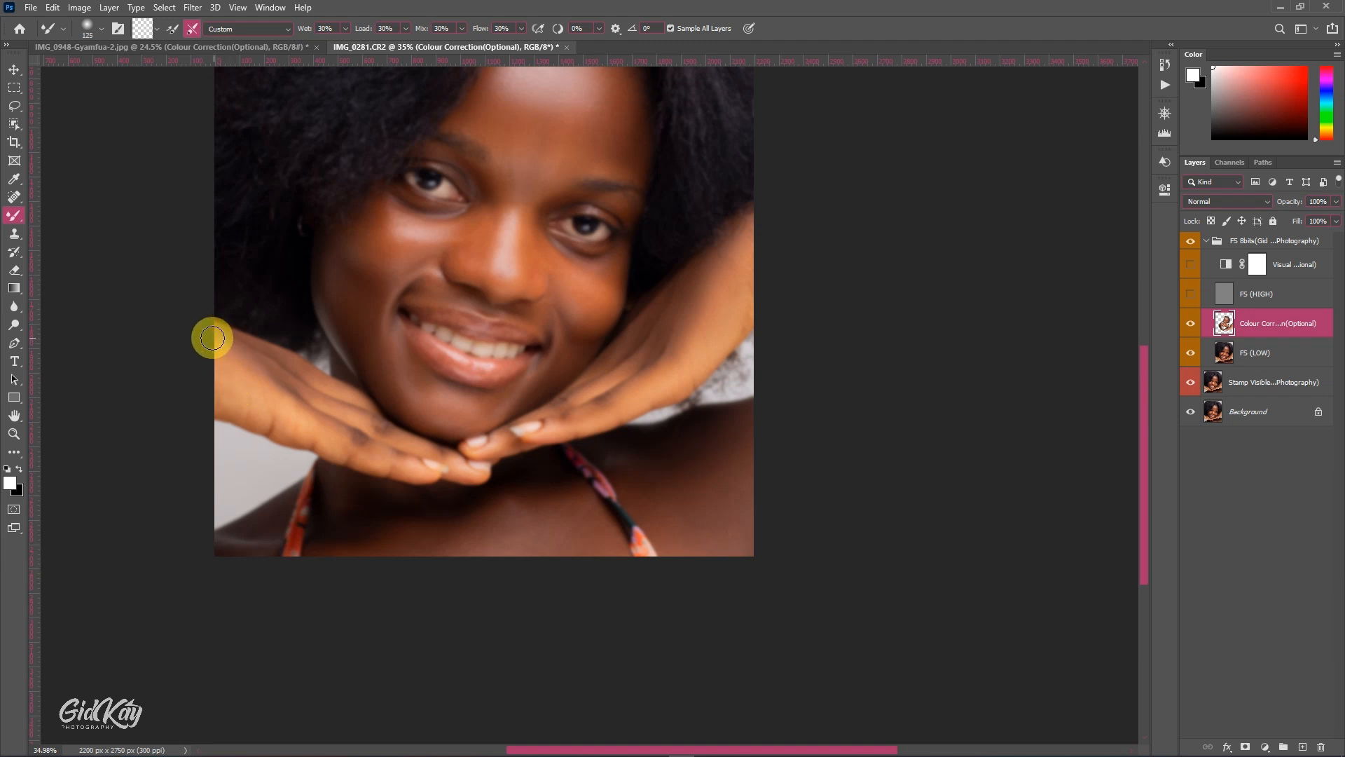
left_click_drag(212, 339, 297, 416)
key("bracketright")
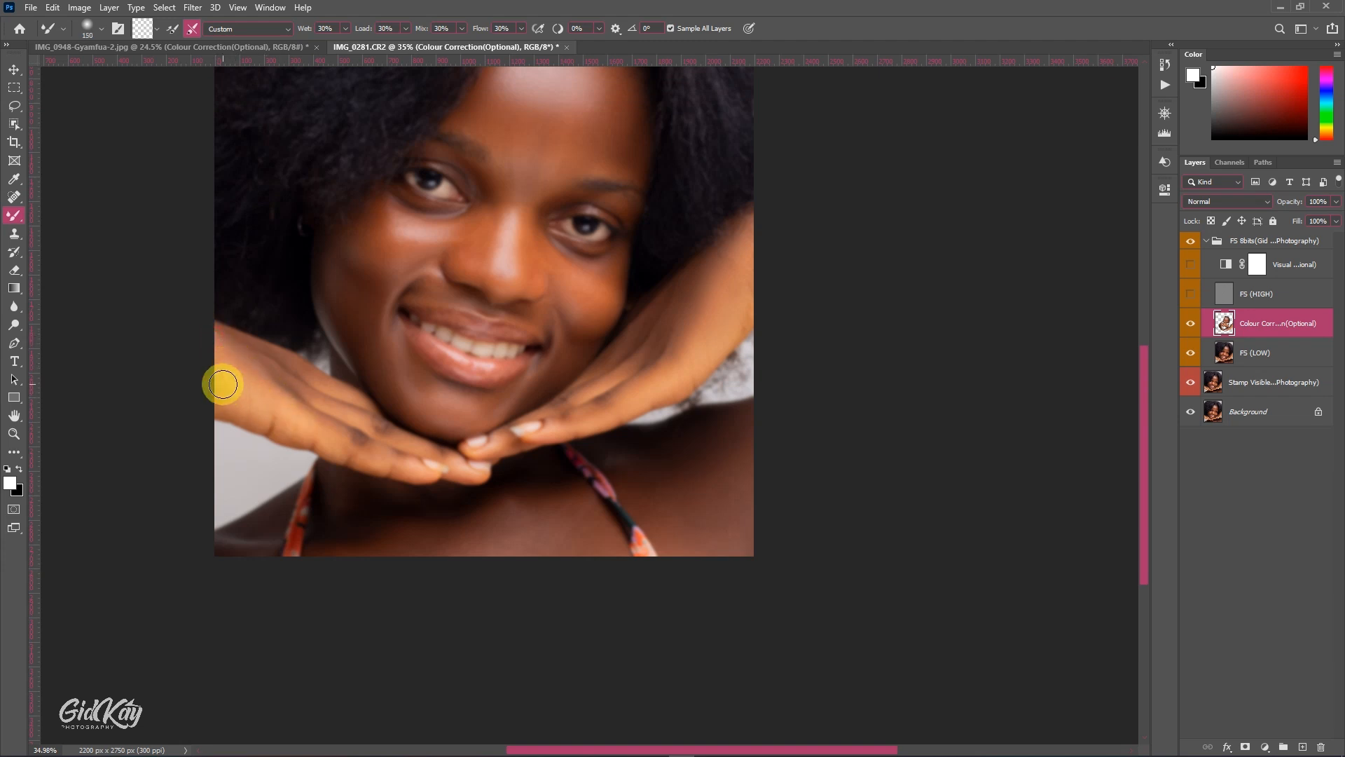
key("bracketleft")
key("bracketleft")
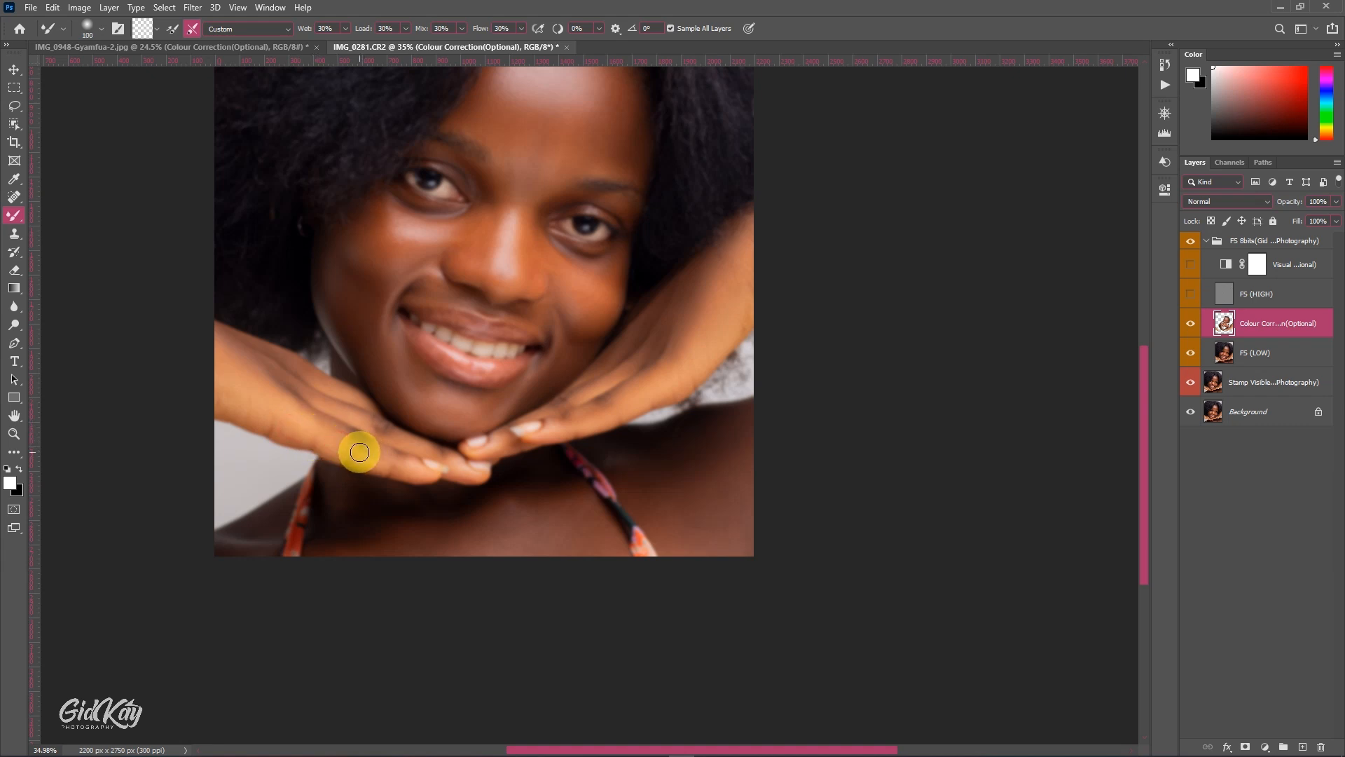
left_click_drag(350, 451, 380, 463)
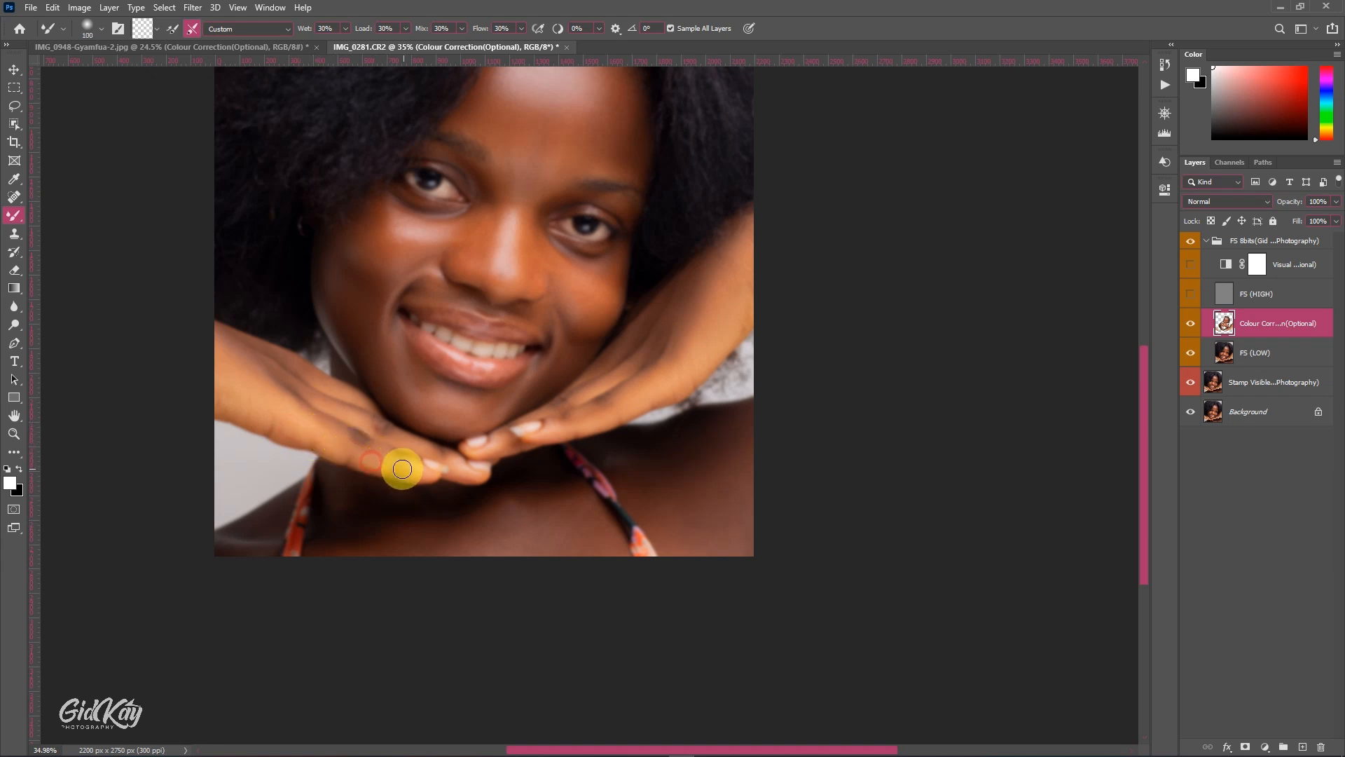
key("bracketleft")
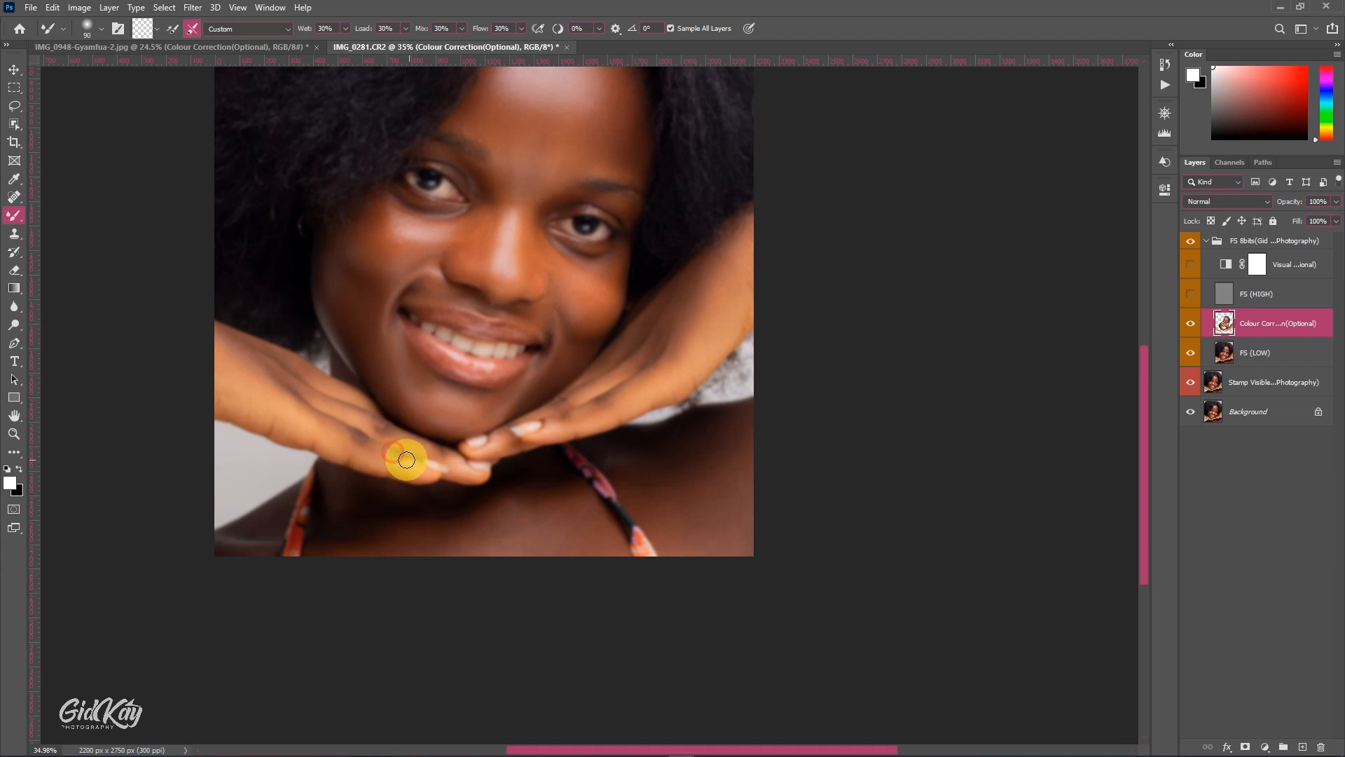
left_click_drag(284, 374, 434, 452)
Smooth the upper edge and knuckles of the image-left hand with the Mixer Brush at about size 80
key("bracketright")
key("bracketleft")
key("bracketleft")
key("bracketright")
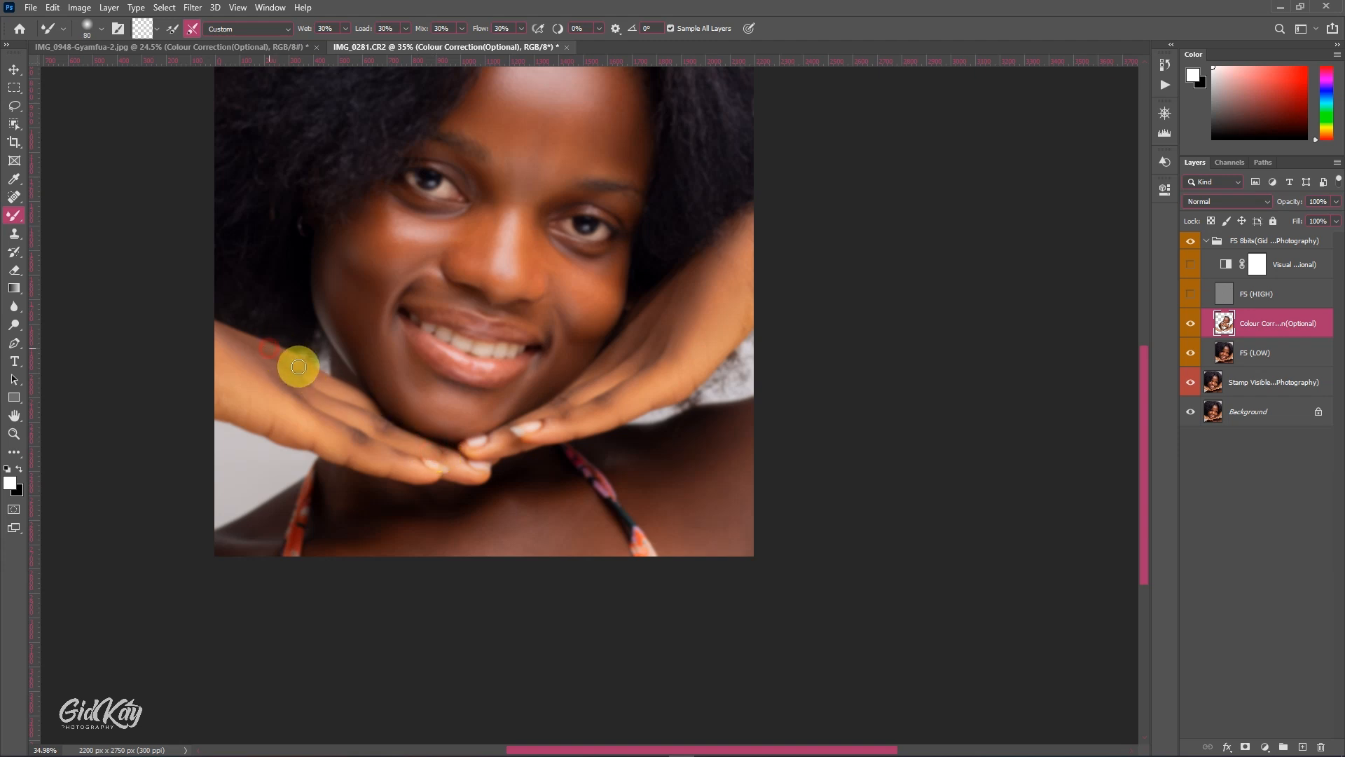
left_click_drag(326, 382, 370, 408)
key("bracketleft")
Blend the image-right shoulder down to the photo's lower edge with the Mixer Brush enlarged to size 400
scroll(456, 430, "down", 2)
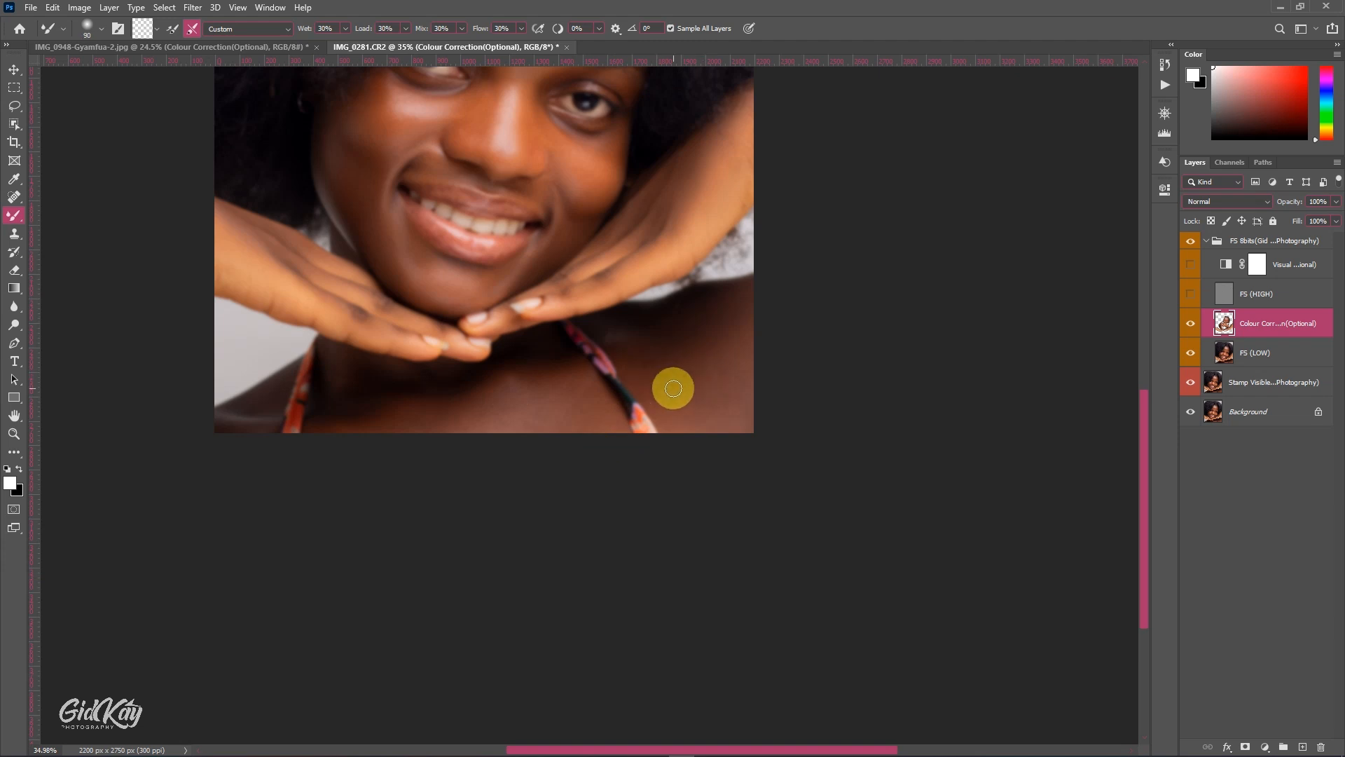
key("bracketright")
key("bracketright")
key("bracketright")
key("bracketright")
key("bracketright")
scroll(687, 360, "down", 1)
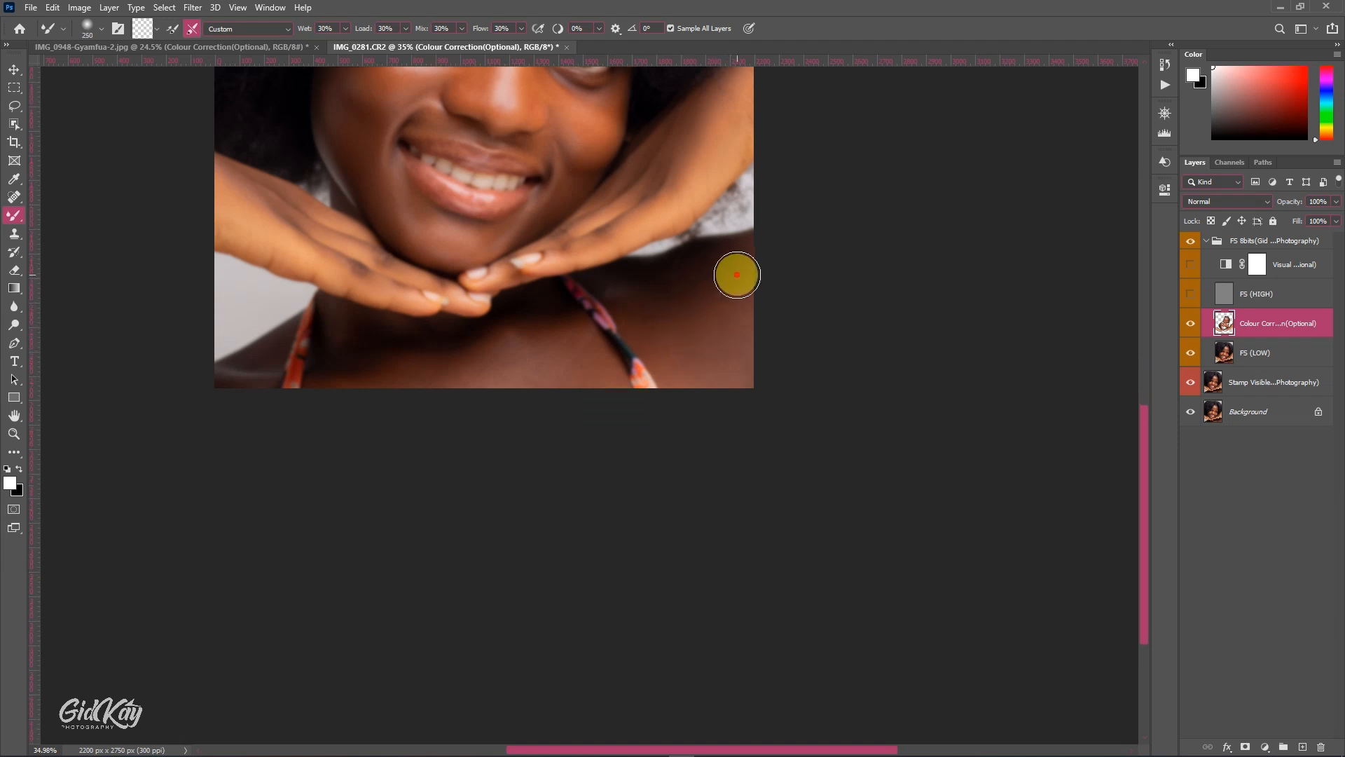
key("bracketright")
key("bracketright")
key("bracketright")
key("bracketright")
mouse_move(732, 293)
left_mouse_down()
mouse_move(752, 312)
mouse_move(741, 372)
mouse_move(697, 353)
left_mouse_up()
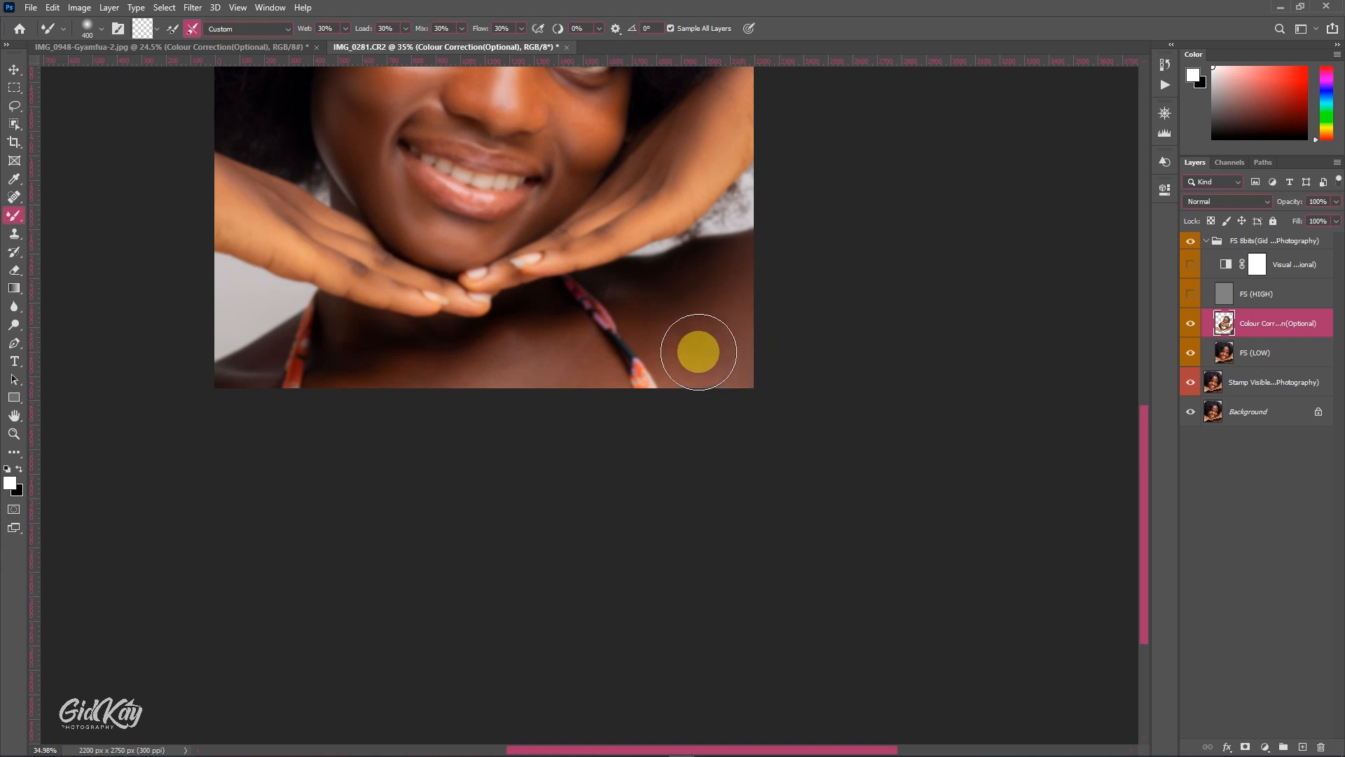
Smooth the shoulder skin beside the image-right strap with the Mixer Brush at sizes 300 to 400
scroll(741, 312, "up", 2)
key("bracketleft")
key("bracketleft")
key("bracketright")
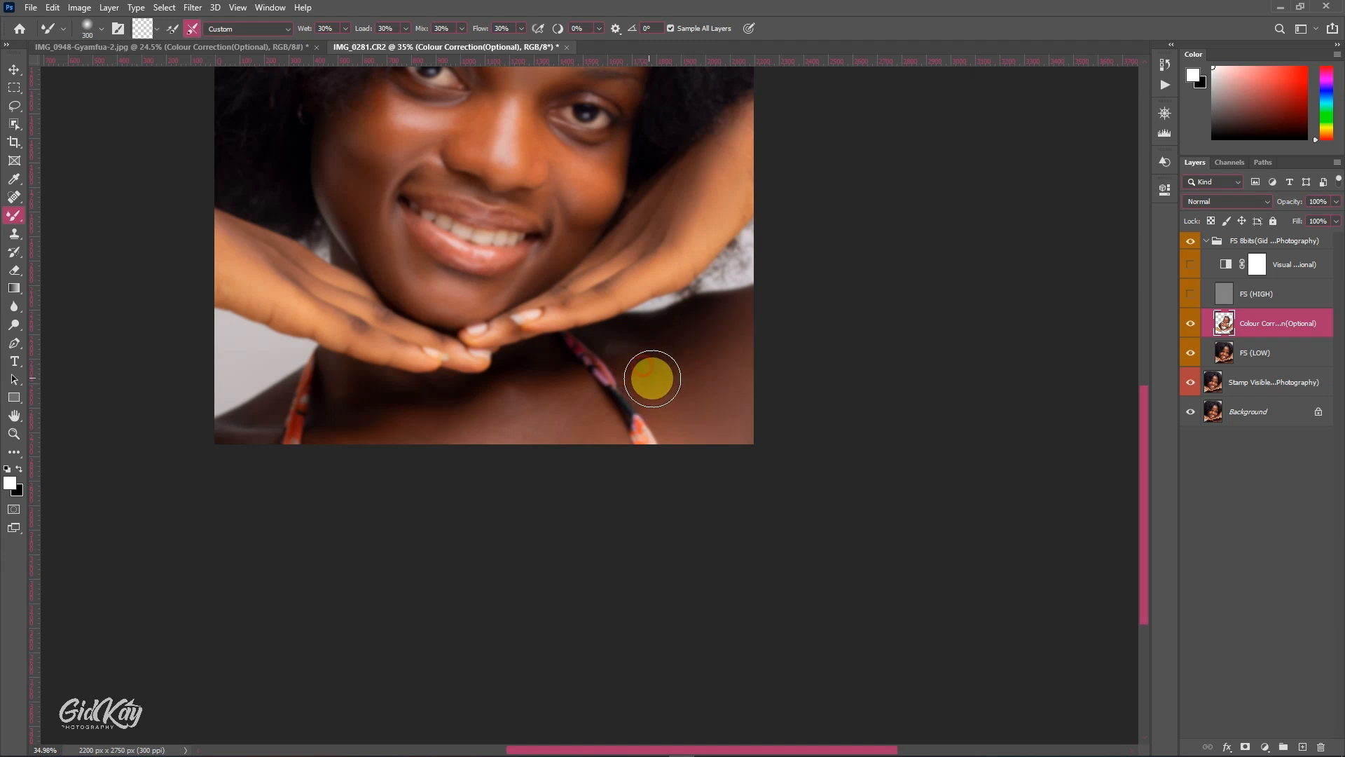
mouse_move(652, 378)
left_mouse_down()
mouse_move(676, 410)
mouse_move(658, 368)
left_mouse_up()
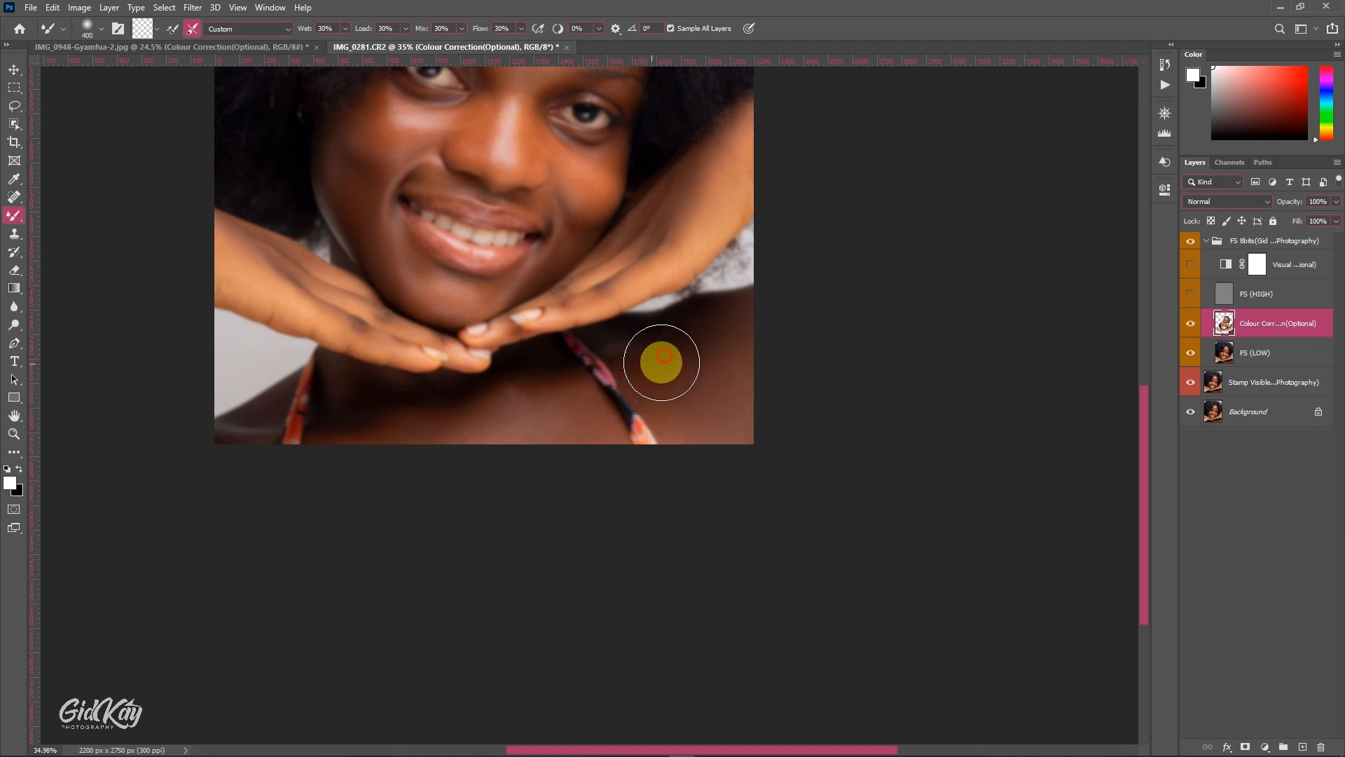
Blend the chest skin just inside the image-right strap with the Mixer Brush at up to size 400
key("bracketleft")
mouse_move(575, 391)
left_mouse_down()
mouse_move(597, 438)
mouse_move(569, 410)
mouse_move(578, 438)
mouse_move(521, 437)
left_mouse_up()
key("bracketright")
key("bracketright")
left_click(569, 417)
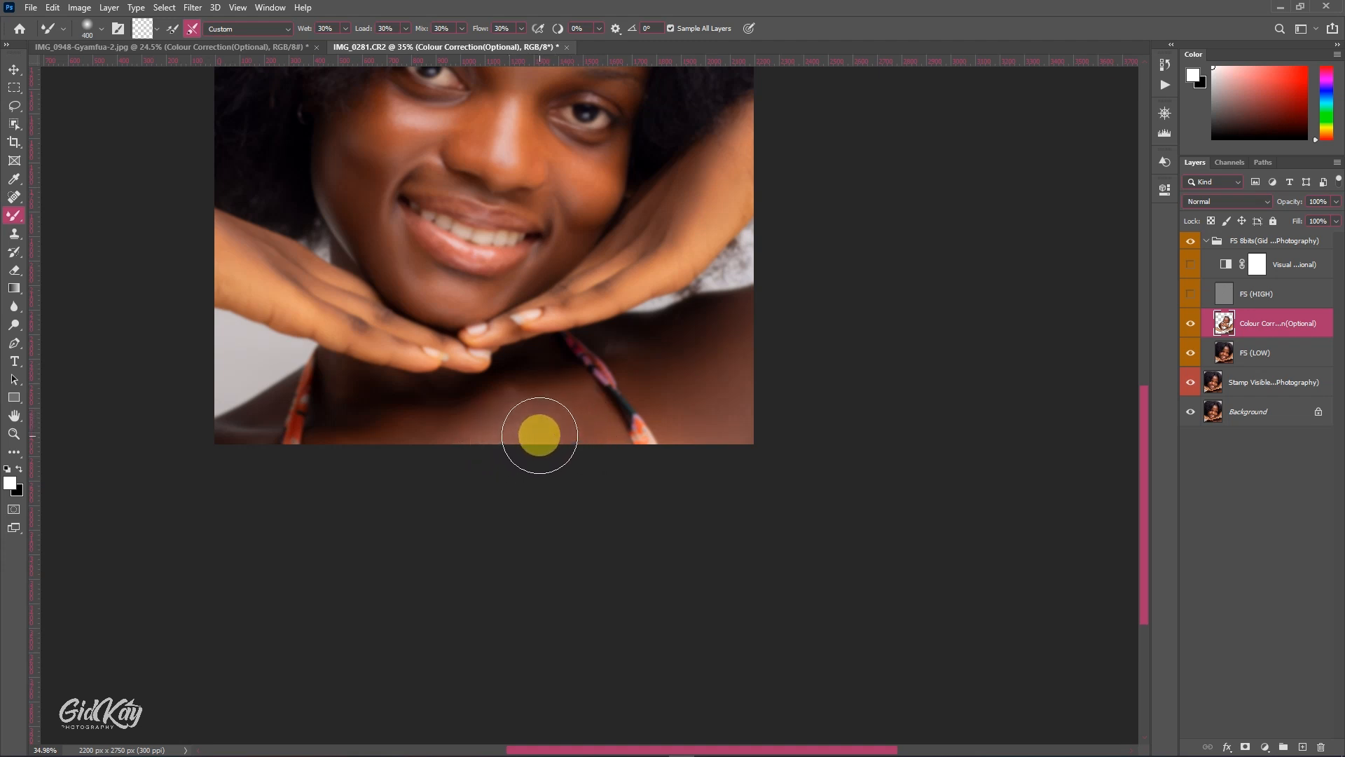
Even out the chest between the two straps with the Mixer Brush at size 250
scroll(537, 435, "up", 3)
key("bracketleft")
key("bracketleft")
key("bracketleft")
key("bracketleft")
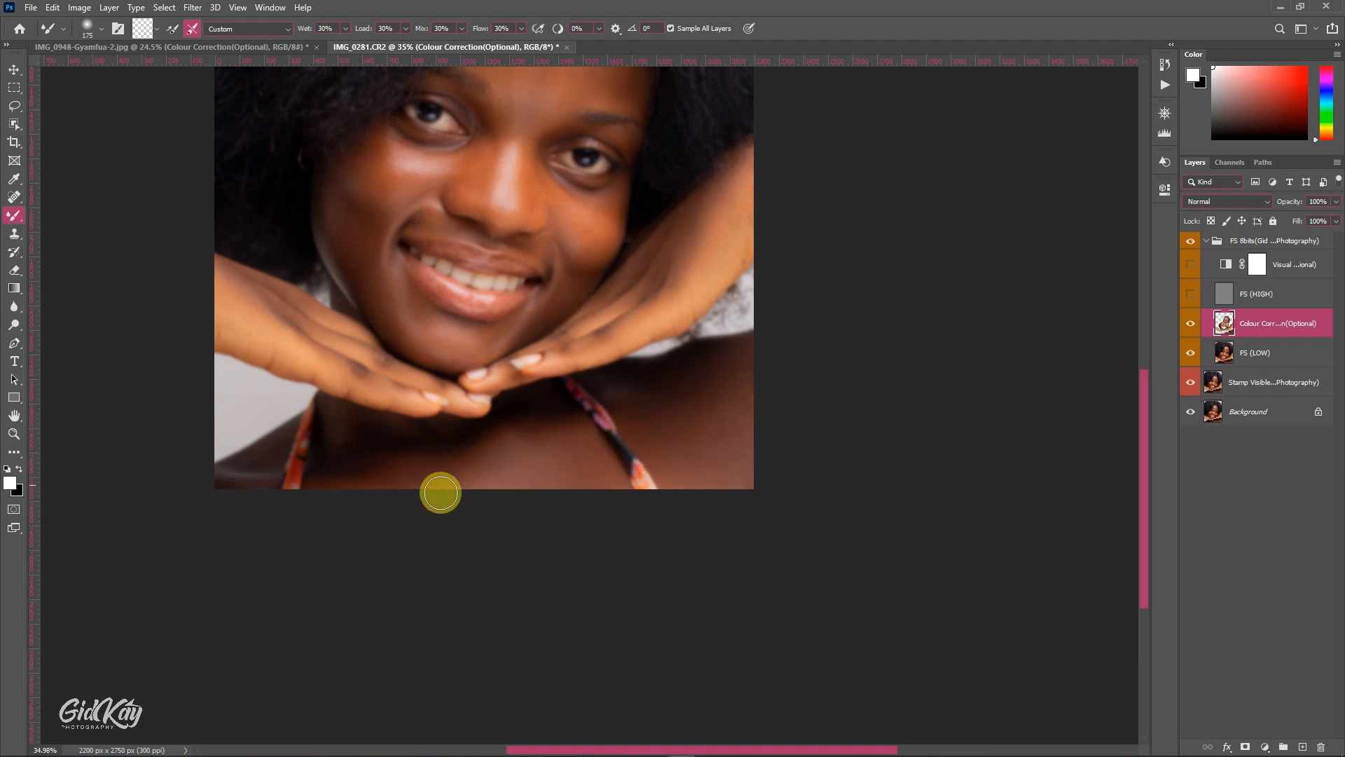
key("bracketright")
key("bracketright")
mouse_move(573, 446)
left_mouse_down()
mouse_move(598, 475)
mouse_move(549, 445)
mouse_move(553, 474)
mouse_move(517, 460)
mouse_move(477, 486)
mouse_move(486, 462)
mouse_move(450, 477)
left_mouse_up()
key("bracketright")
key("bracketleft")
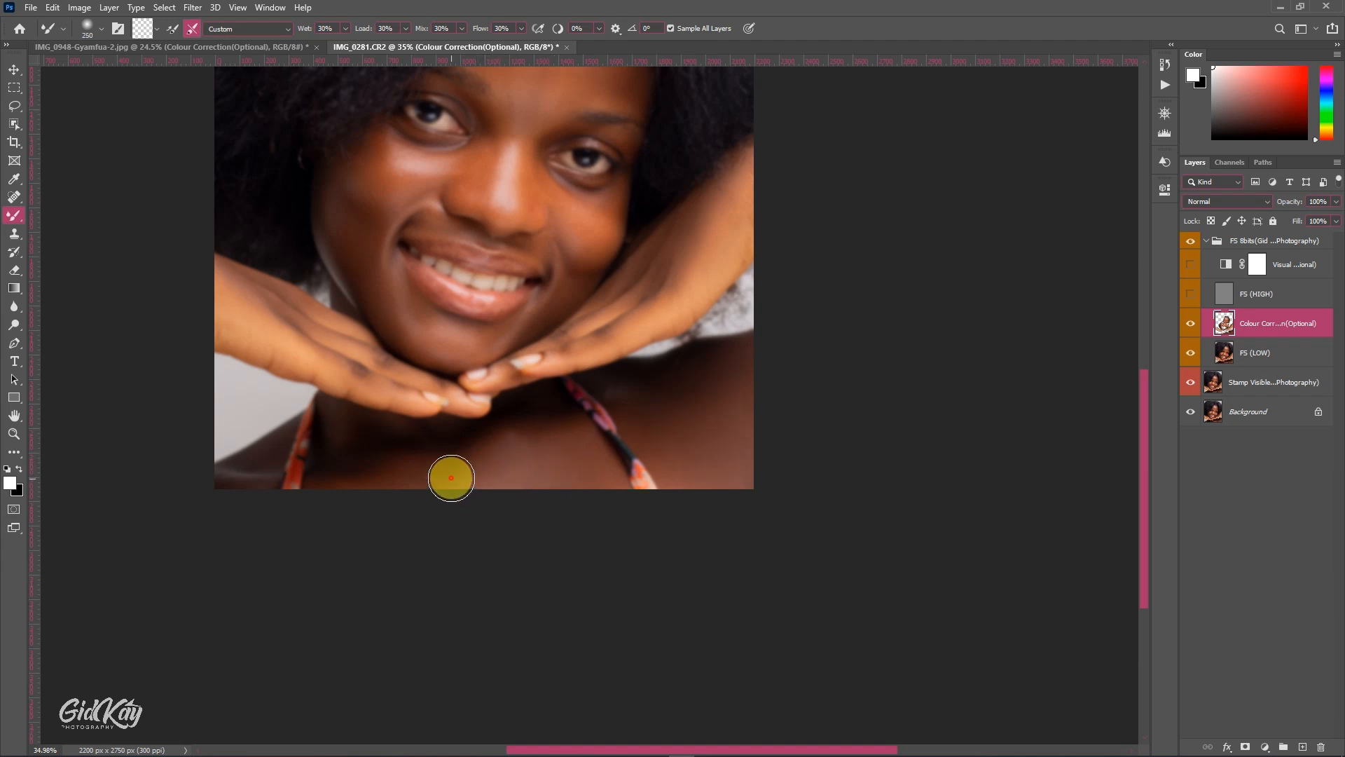
mouse_move(369, 486)
left_mouse_down()
mouse_move(442, 485)
mouse_move(507, 430)
mouse_move(561, 433)
mouse_move(578, 419)
mouse_move(542, 431)
mouse_move(641, 398)
left_mouse_up()
Smooth the skin on both sides of the image-left strap with the Mixer Brush at sizes 100 to 150
key("bracketleft")
key("bracketleft")
key("bracketleft")
key("bracketleft")
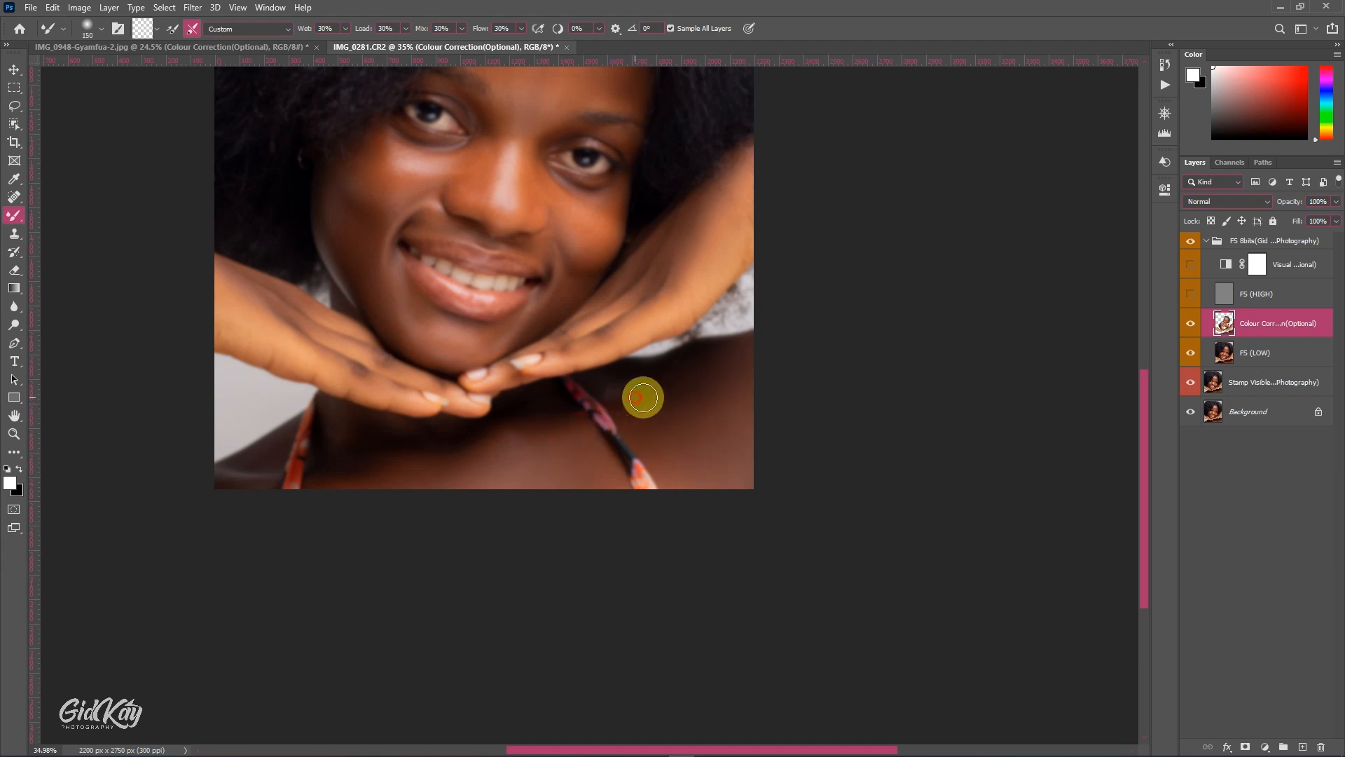
left_click_drag(368, 461, 325, 466)
key("bracketleft")
key("bracketright")
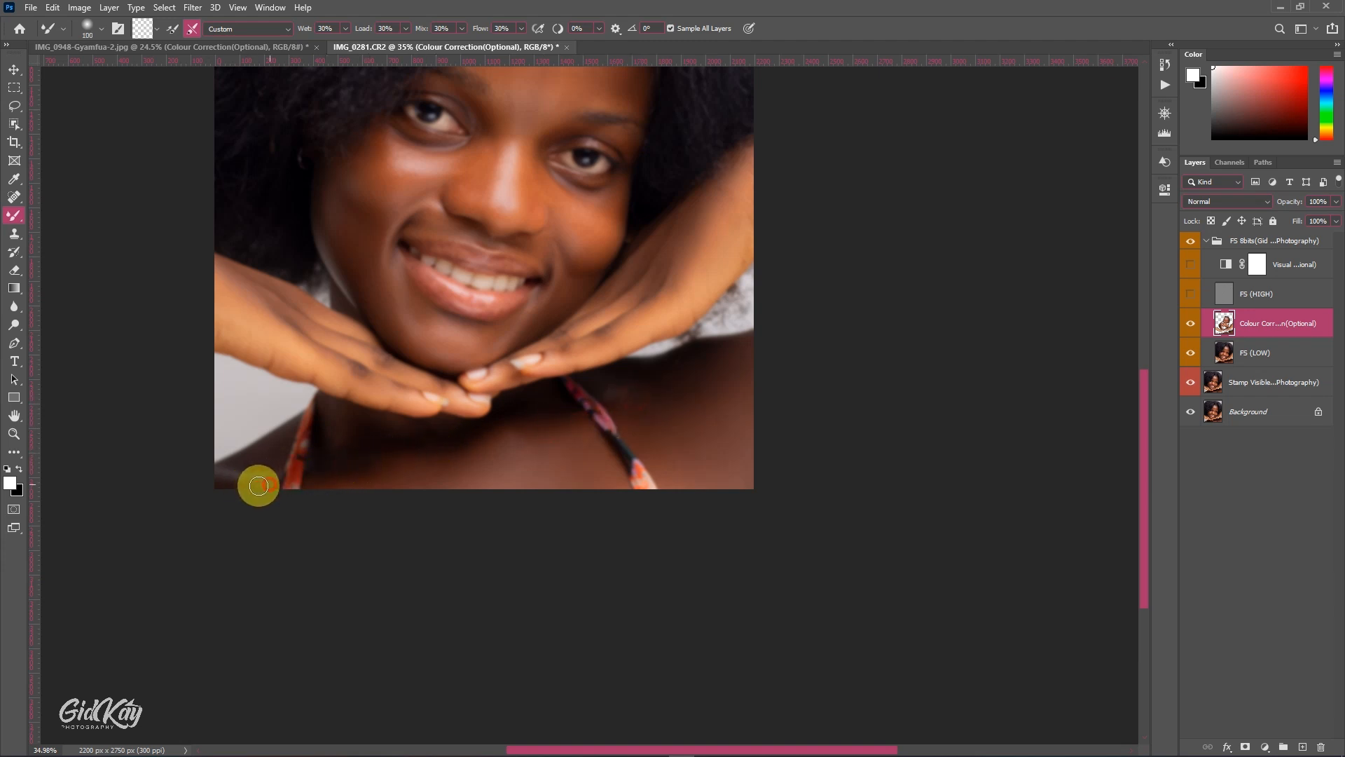
mouse_move(235, 463)
left_mouse_down()
mouse_move(285, 437)
mouse_move(259, 456)
mouse_move(275, 434)
mouse_move(274, 454)
mouse_move(338, 463)
left_mouse_up()
key("bracketright")
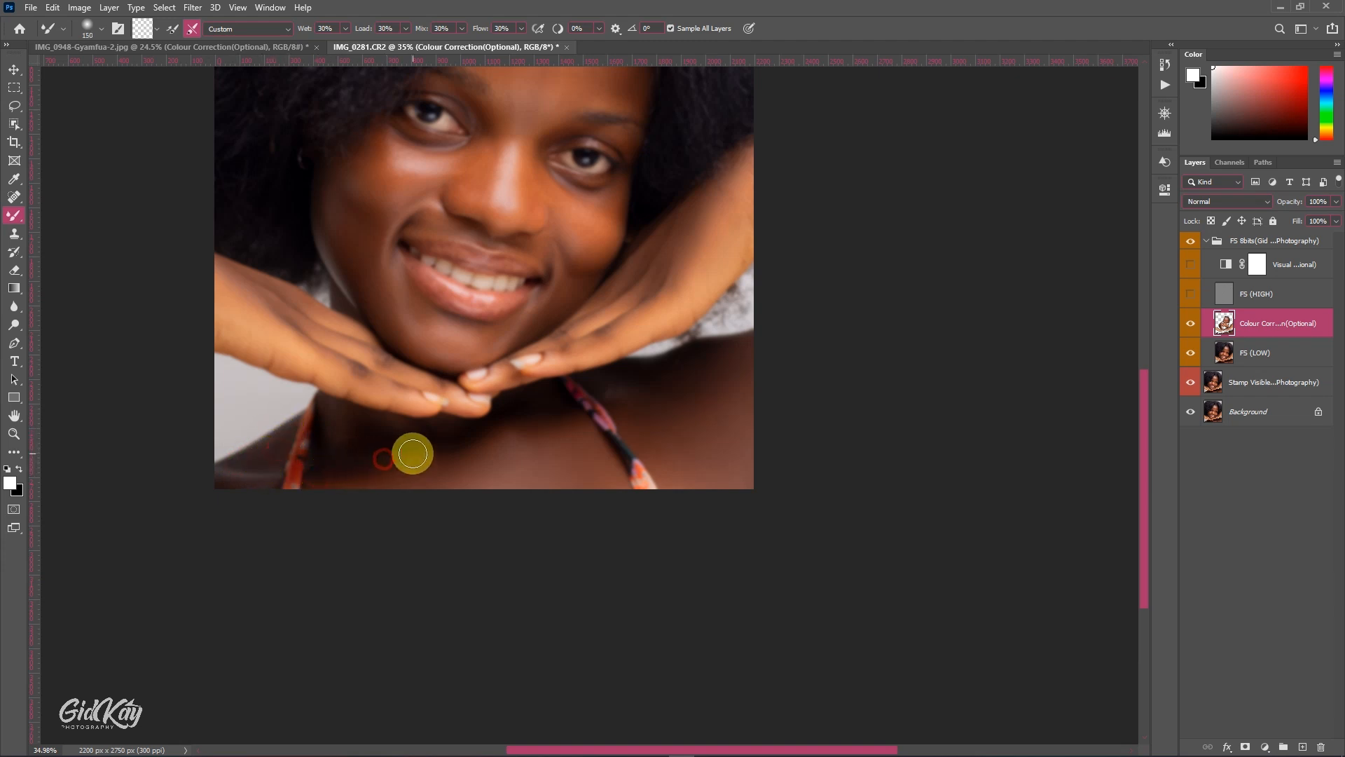
Show the FS (HIGH) layer and compare the portrait with and without the Colour Correction(Optional) layer
scroll(700, 447, "up", 2)
scroll(710, 449, "up", 1)
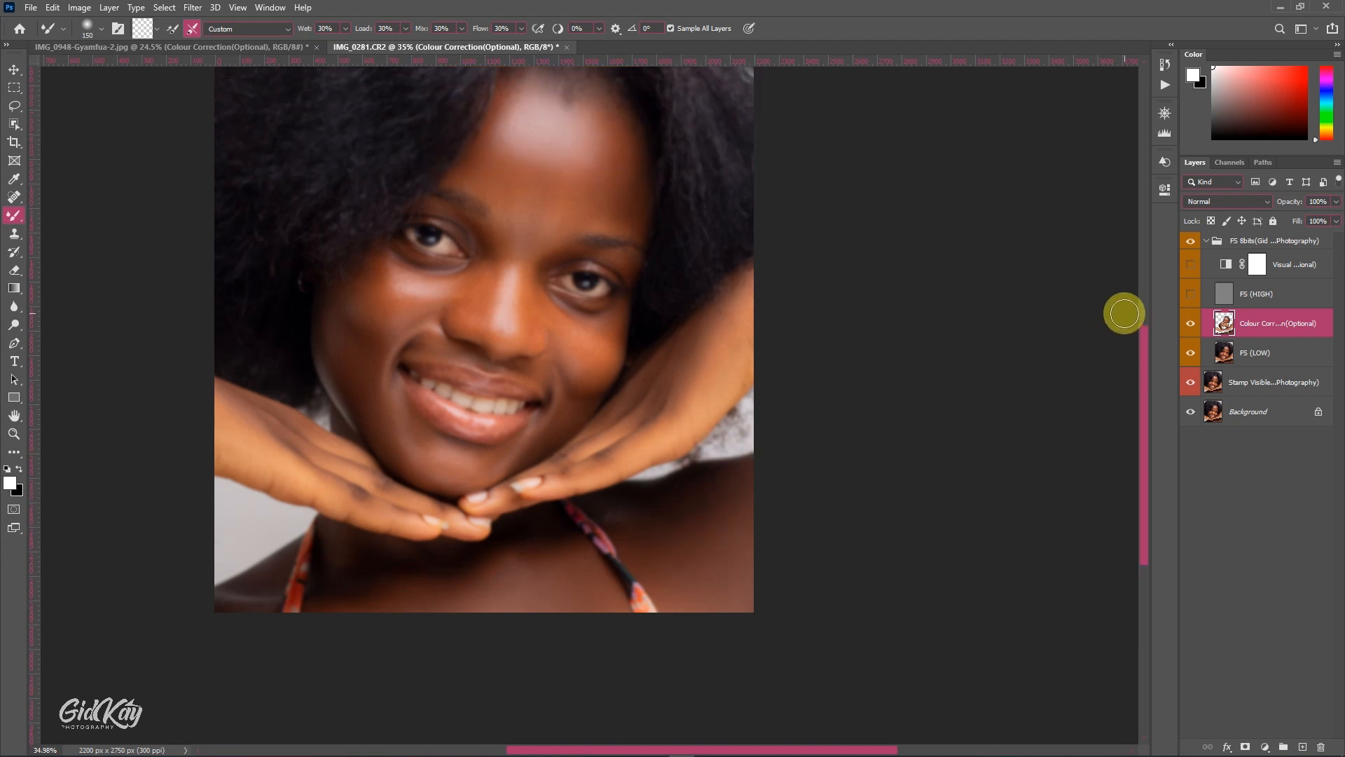
left_click(1190, 293)
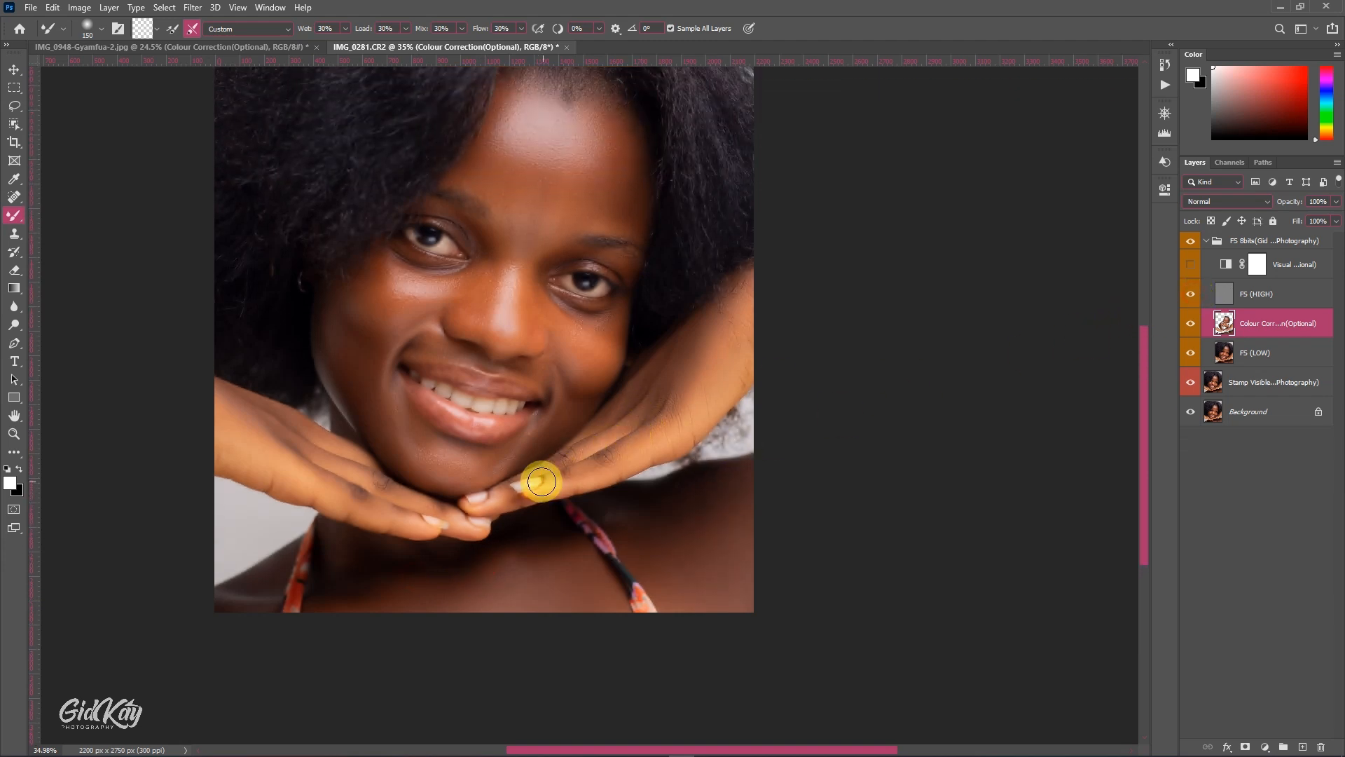
scroll(549, 474, "down", 1)
scroll(721, 504, "up", 1)
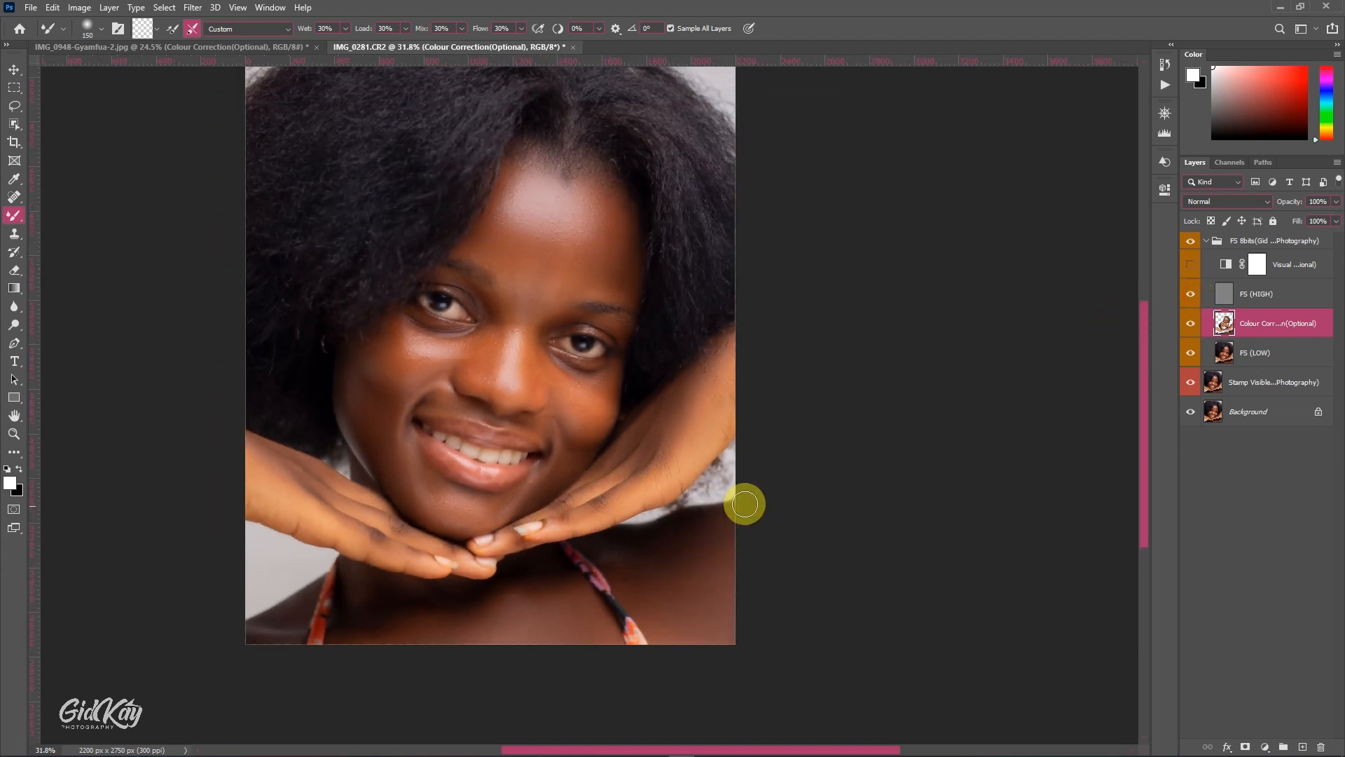
left_click(1189, 327)
left_click(1189, 326)
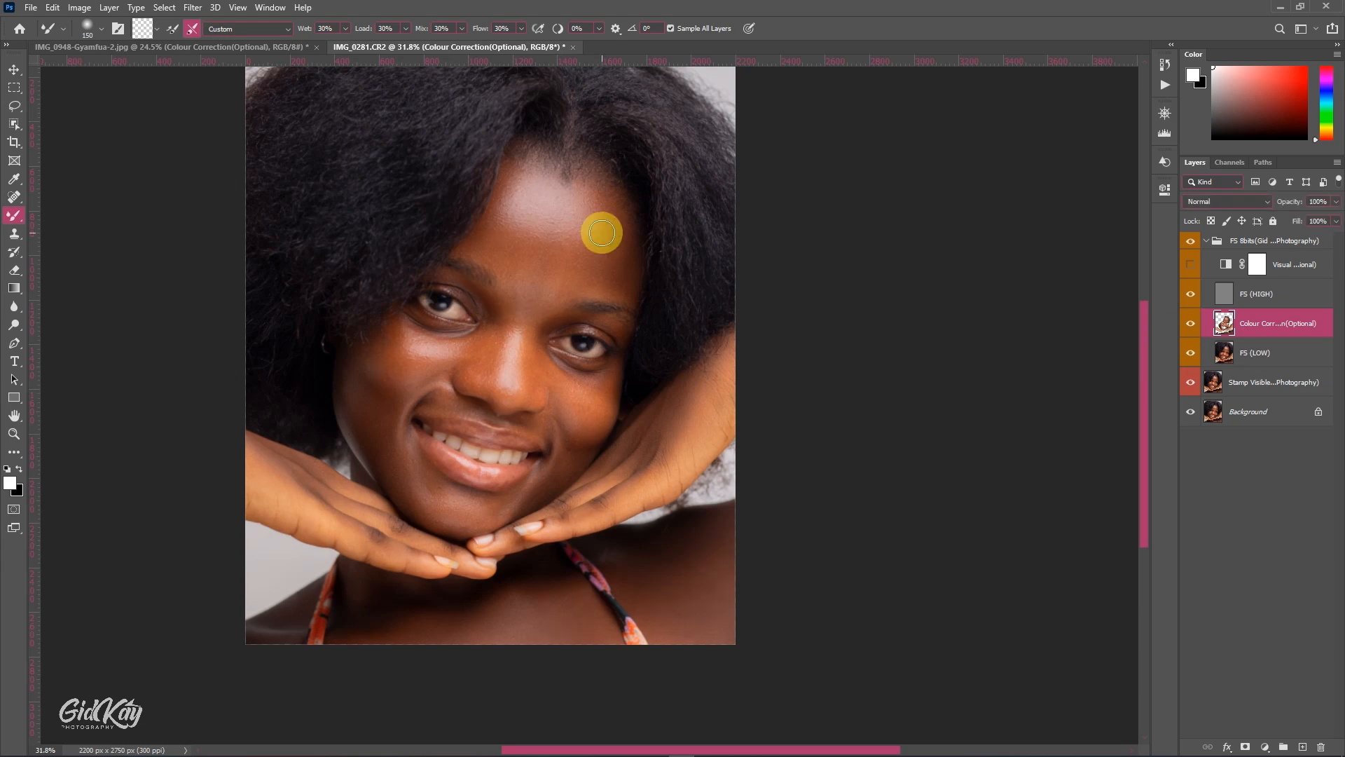
scroll(602, 232, "up", 1)
scroll(603, 232, "up", 1)
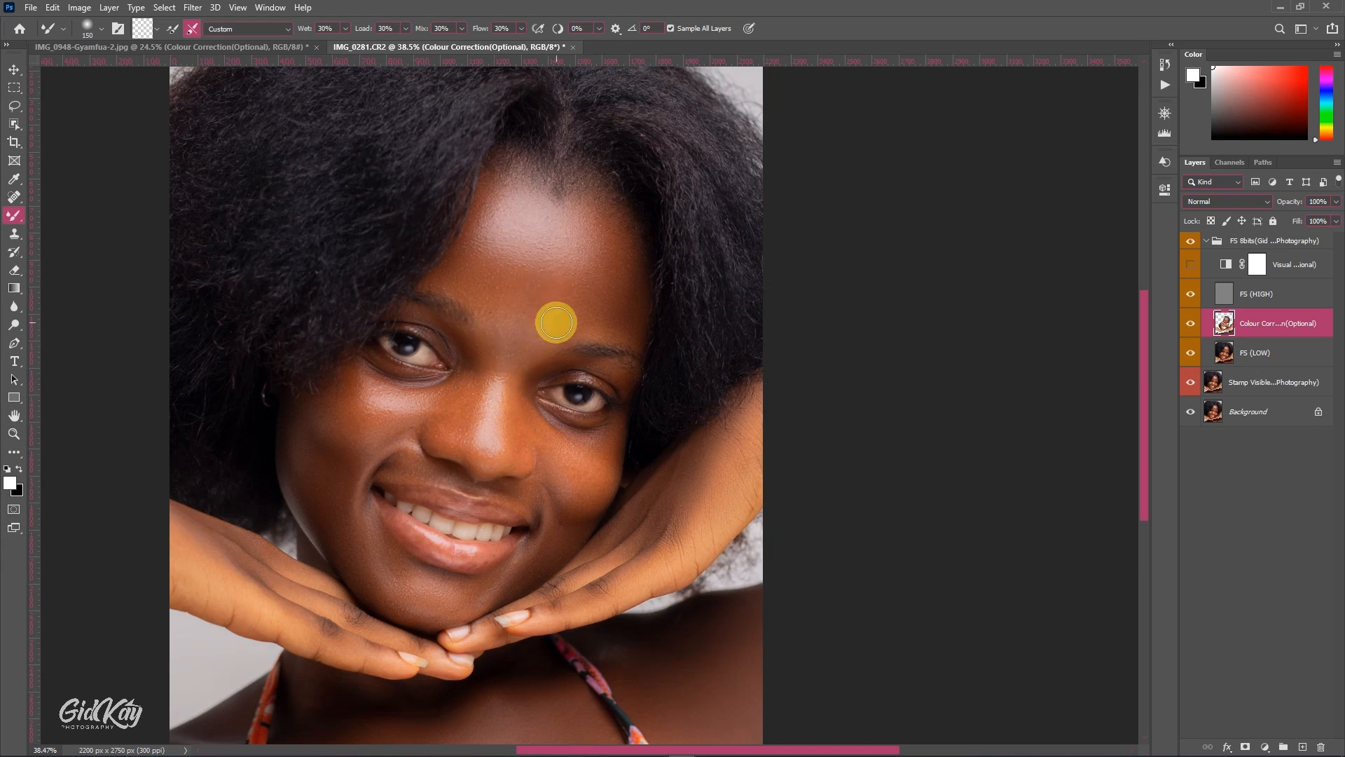
Select the image-right side of the forehead above the eyebrow with the Lasso tool
left_click(14, 106)
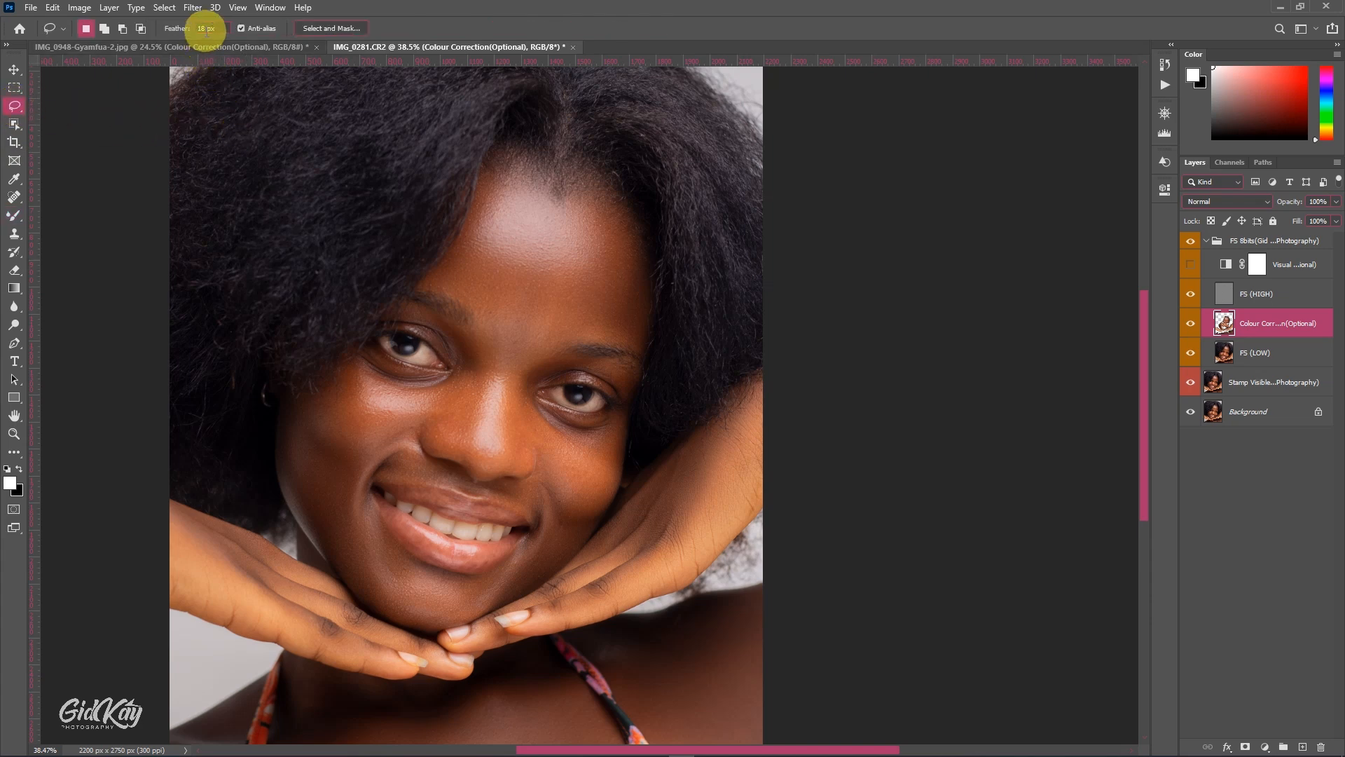
scroll(417, 195, "down", 1)
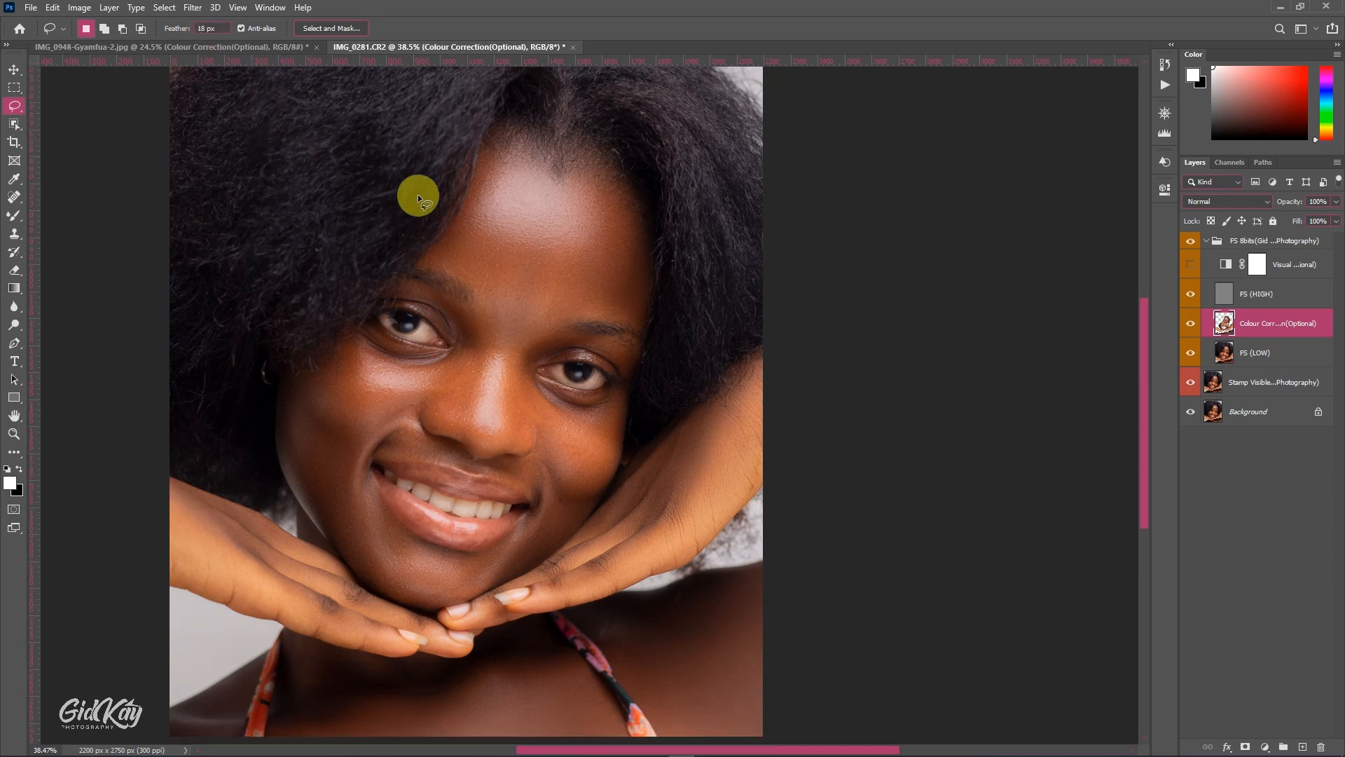
scroll(405, 158, "up", 2)
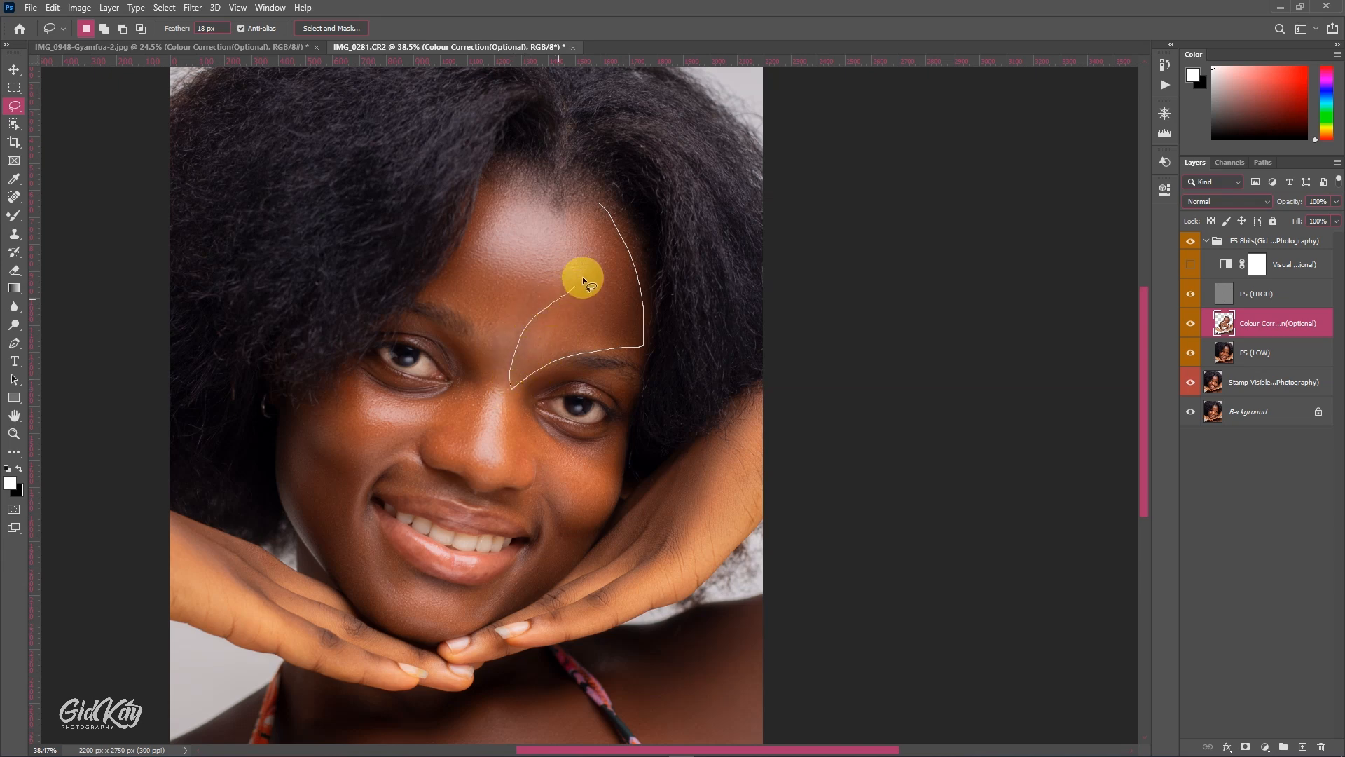
left_click_drag(596, 208, 595, 206)
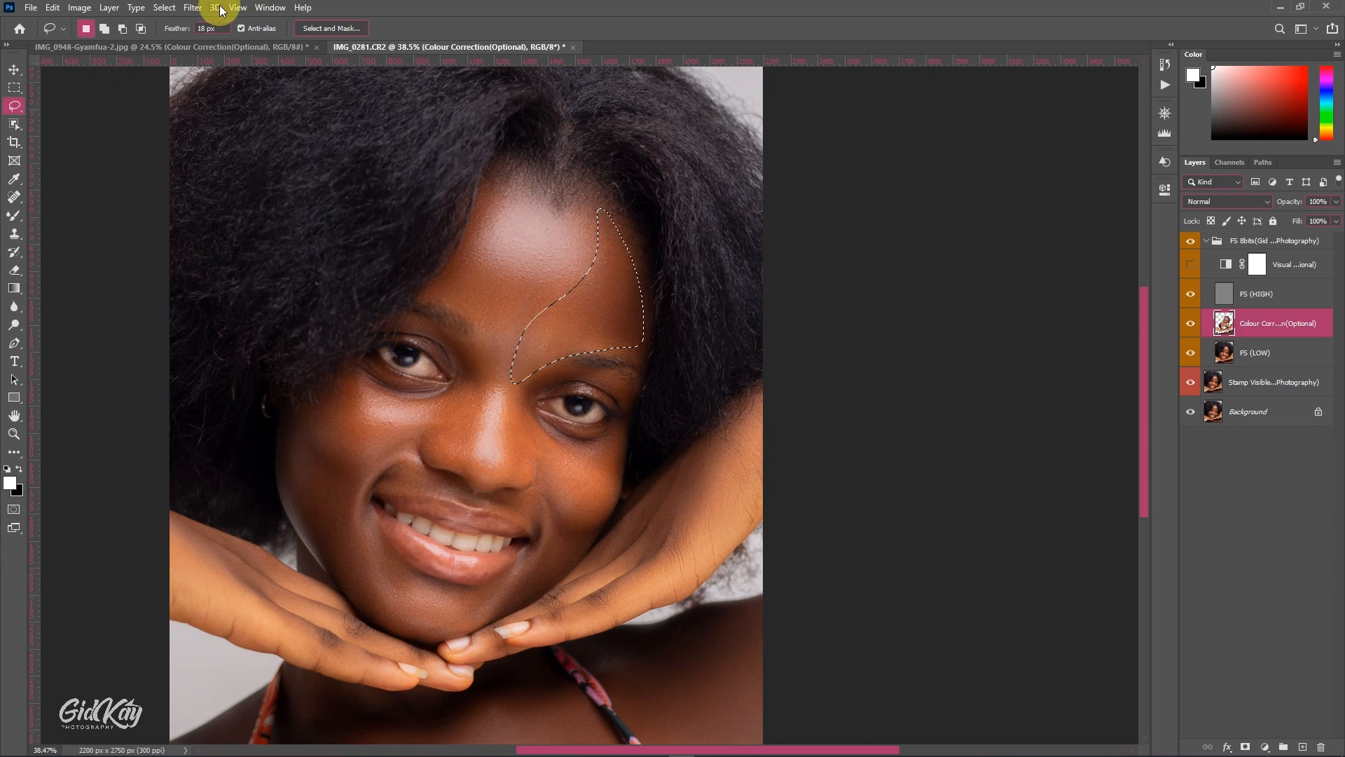
Blur the selected image-right side of the forehead with a 25-pixel Gaussian Blur and clear the selection
left_click(192, 8)
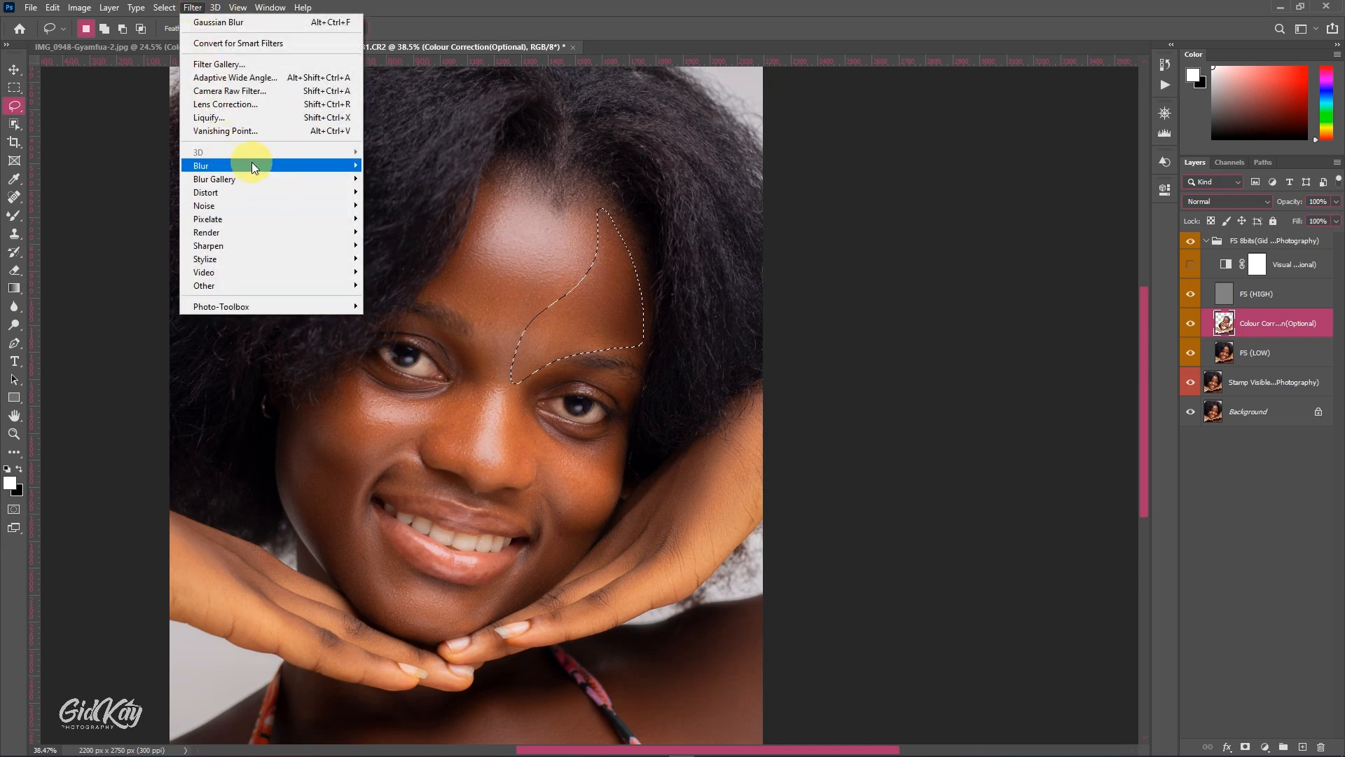
mouse_move(251, 163)
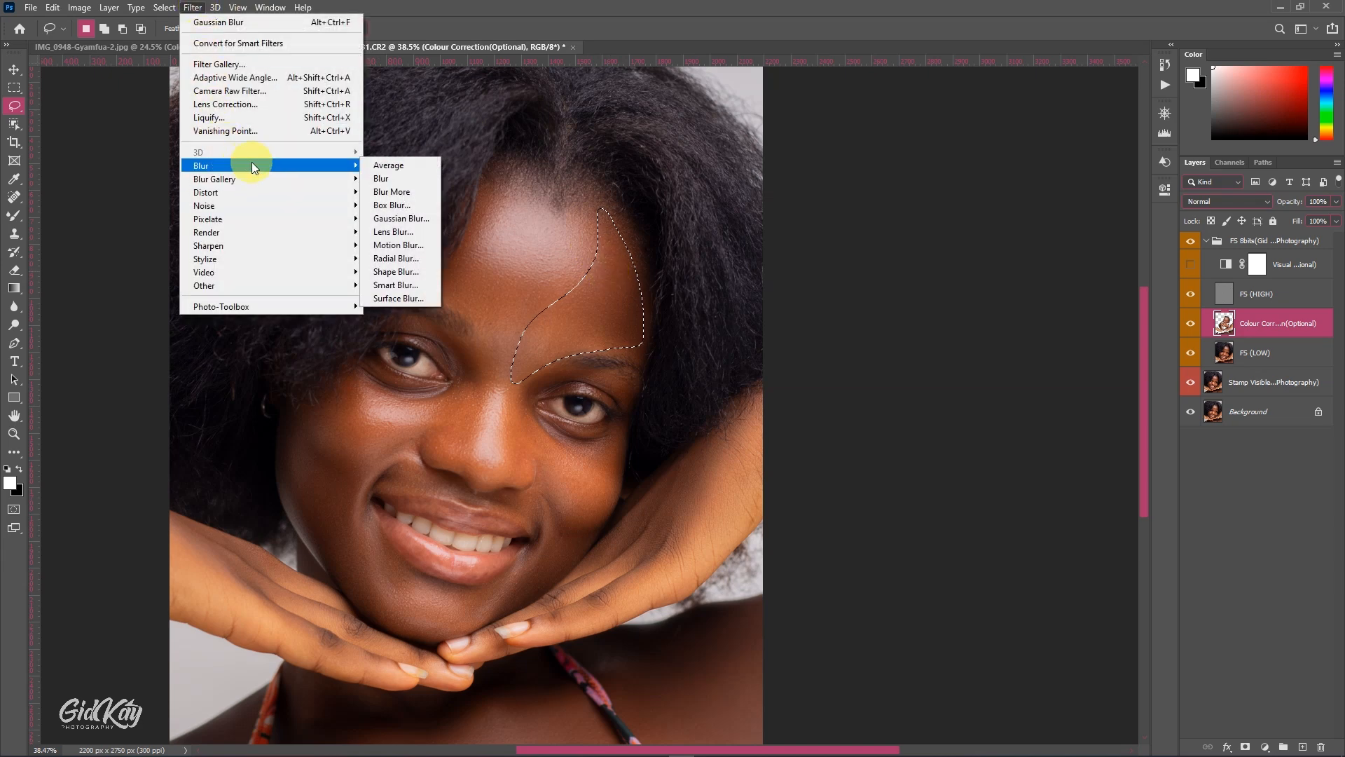
left_click(400, 217)
left_click(839, 310)
left_click(839, 310)
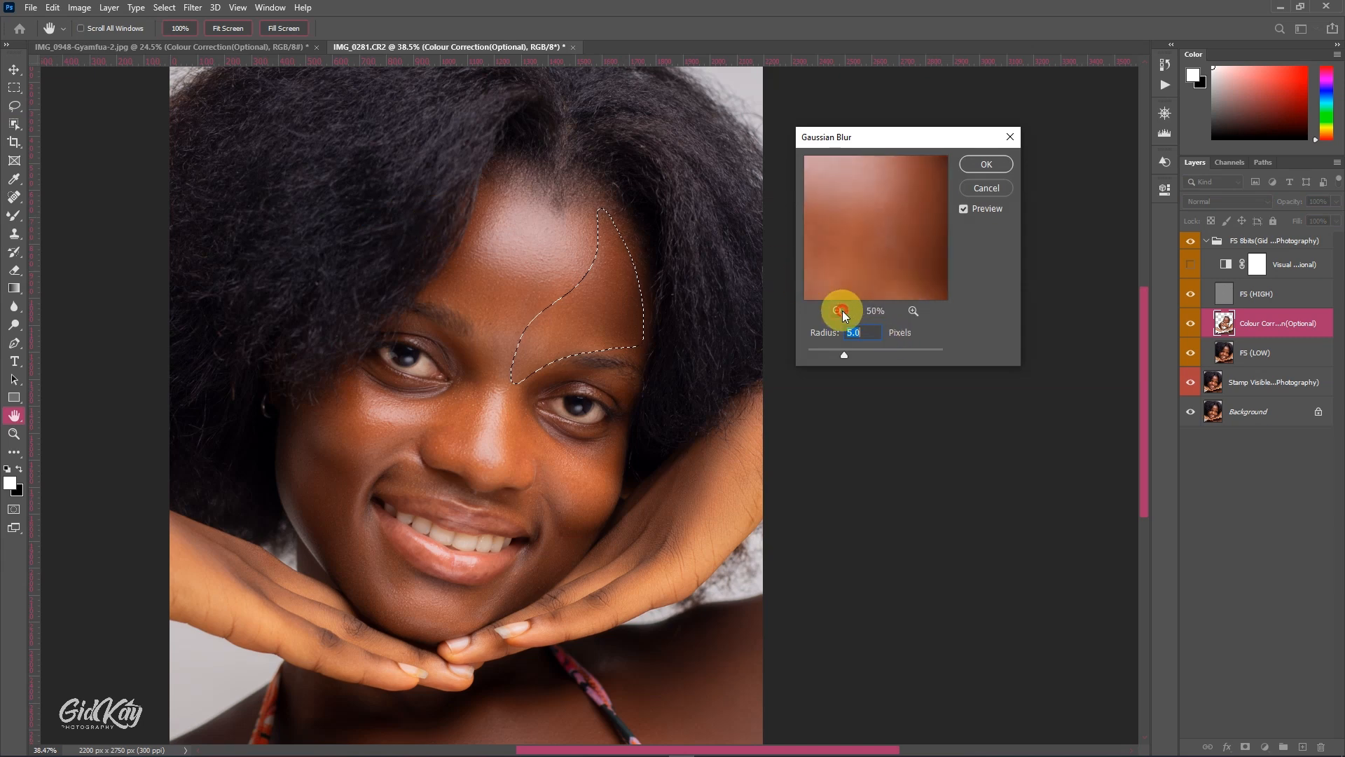
left_click(839, 311)
left_click(839, 310)
left_click(838, 310)
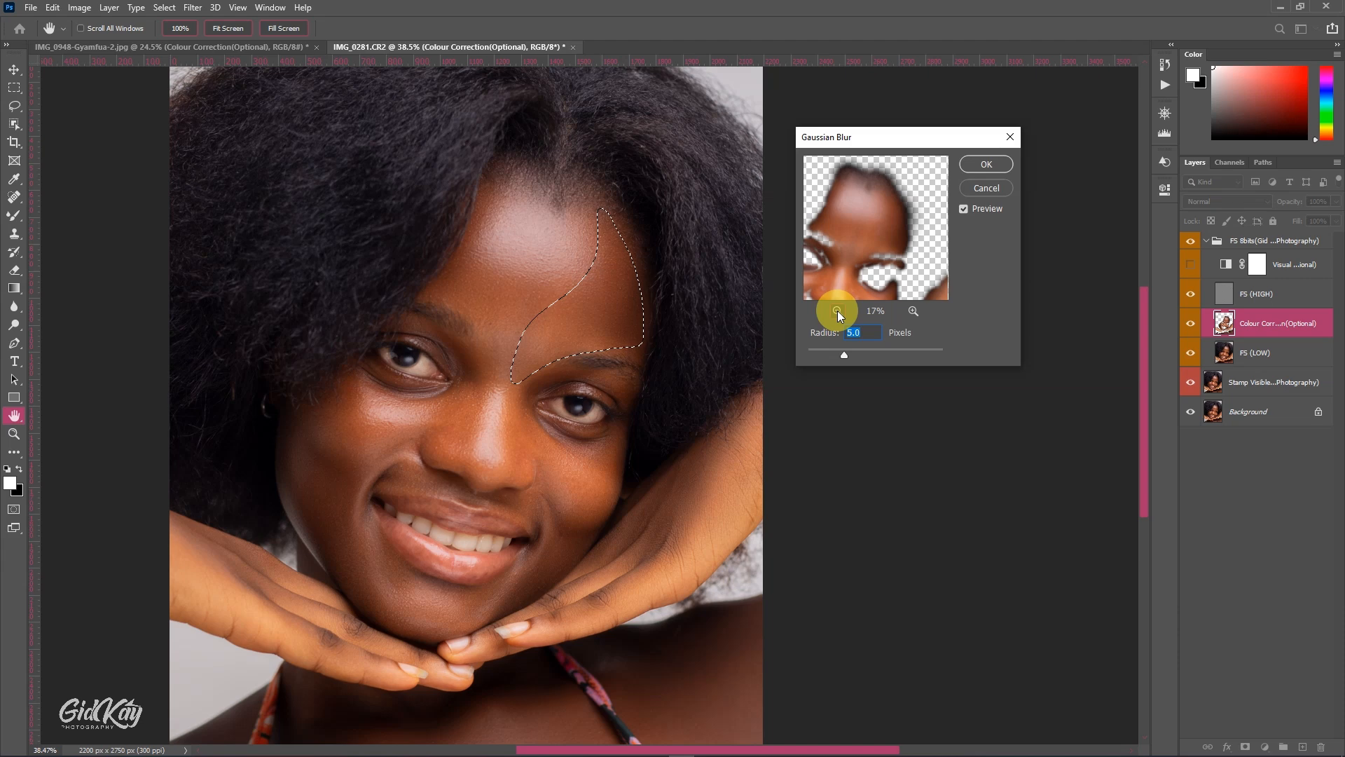
type("20")
key("BackSpace")
key("BackSpace")
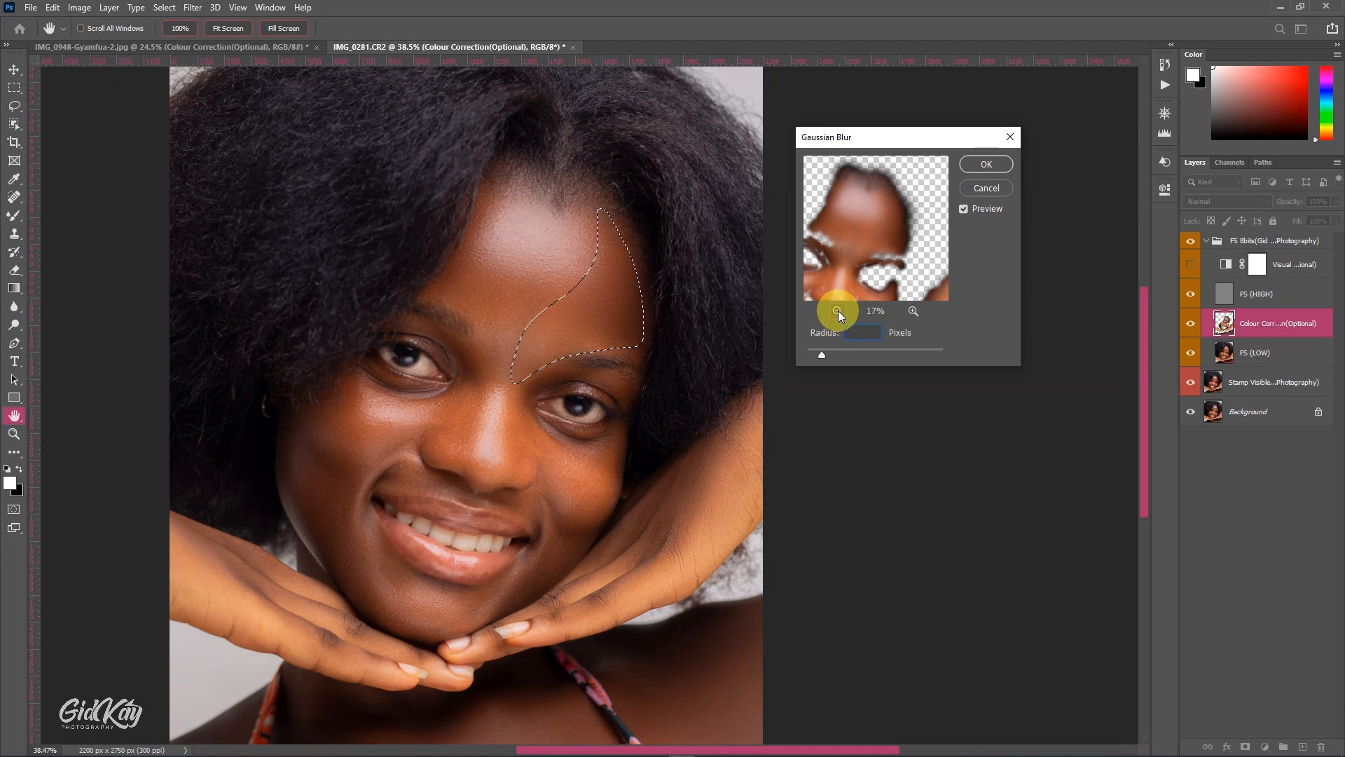
type("25")
key("Return")
left_click(595, 179)
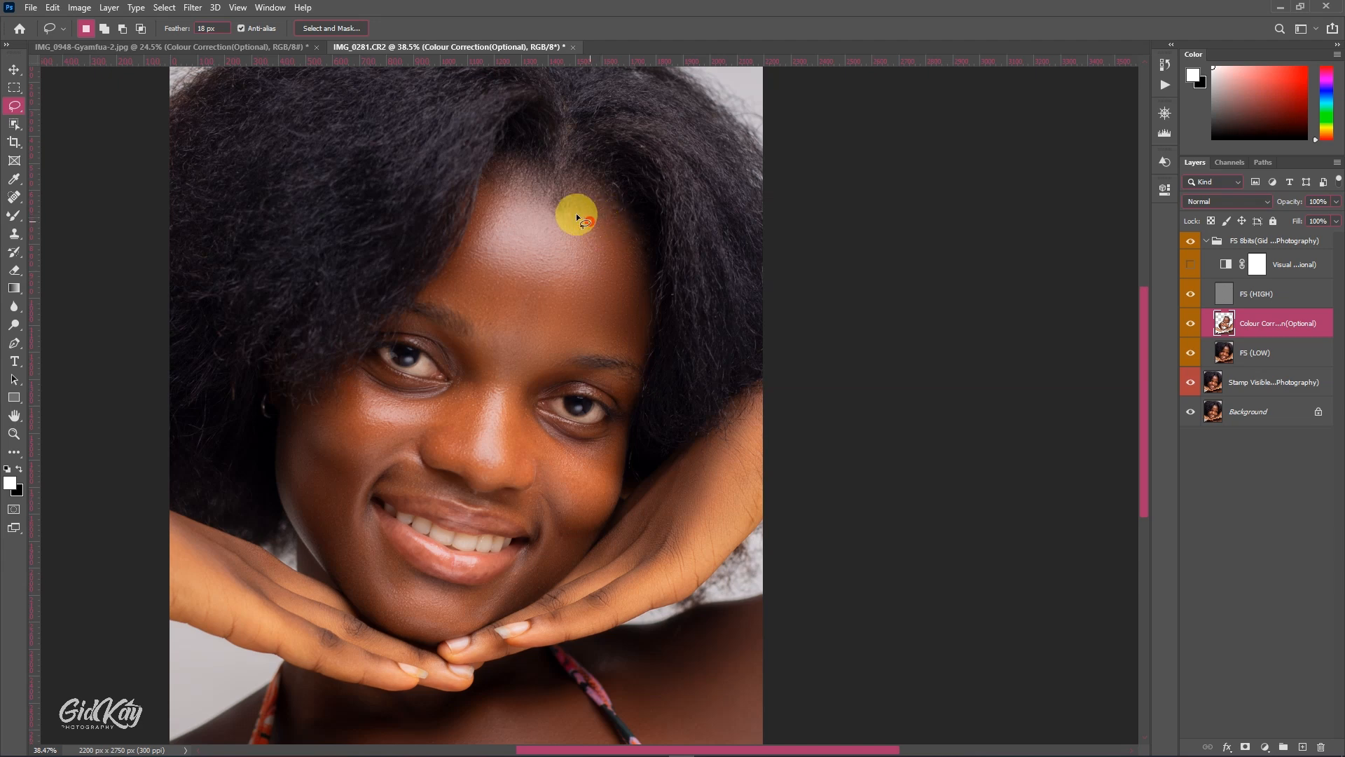
Lasso the bright upper centre of the forehead and repeat the Gaussian Blur on it
left_click_drag(471, 248, 498, 275)
left_click(511, 182)
left_click_drag(564, 210, 518, 200)
right_click(519, 201)
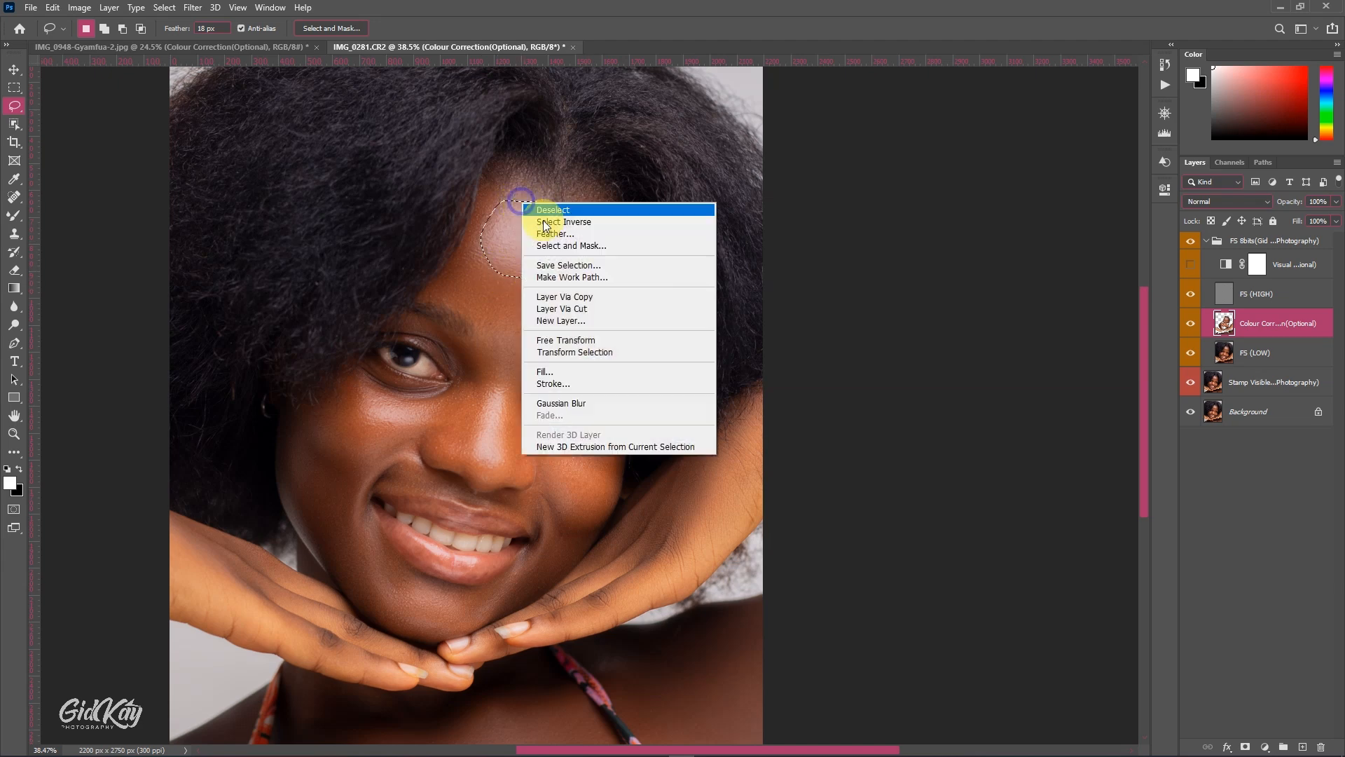
left_click(595, 403)
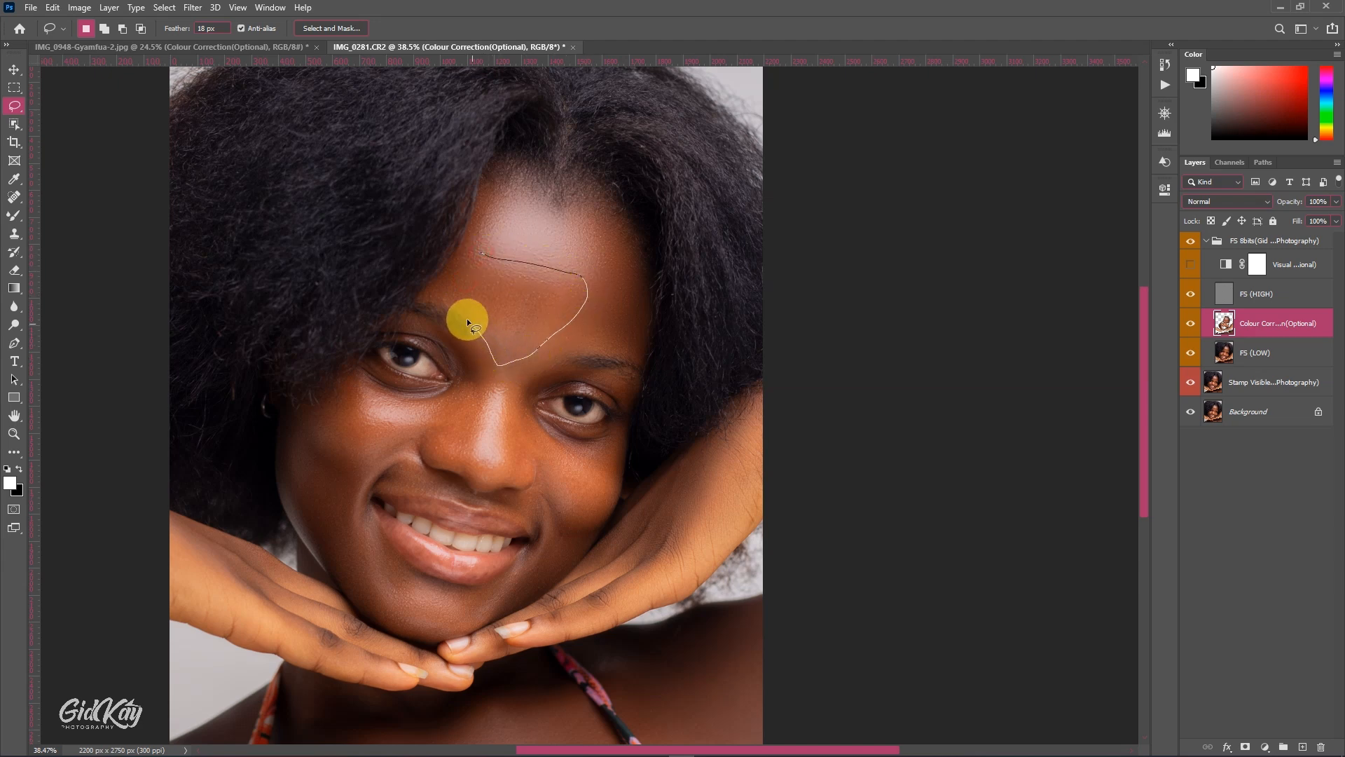
Lasso and blur the lower forehead above the brows, and do the same for the patch along the image-left hairline
left_click_drag(428, 296, 460, 262)
right_click(460, 262)
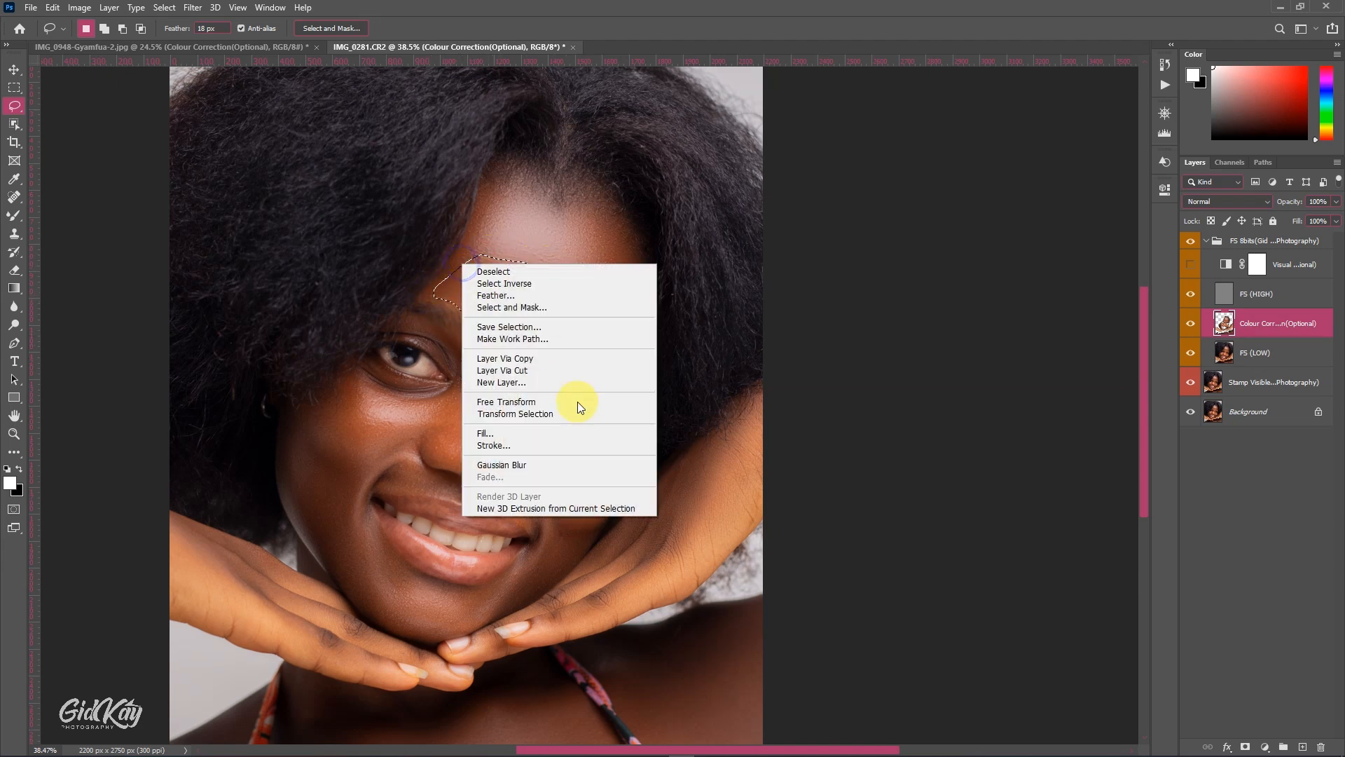
left_click(550, 471)
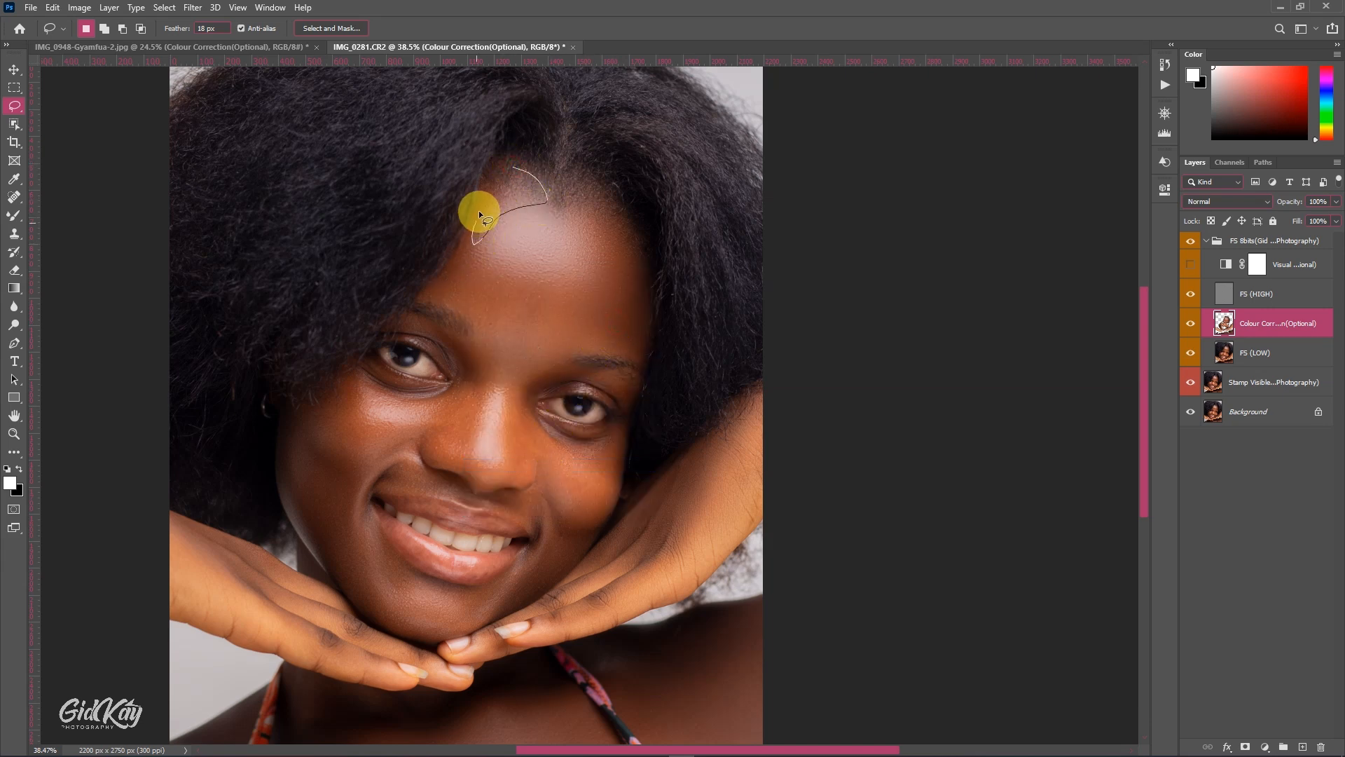
left_click_drag(501, 174, 502, 175)
right_click(502, 175)
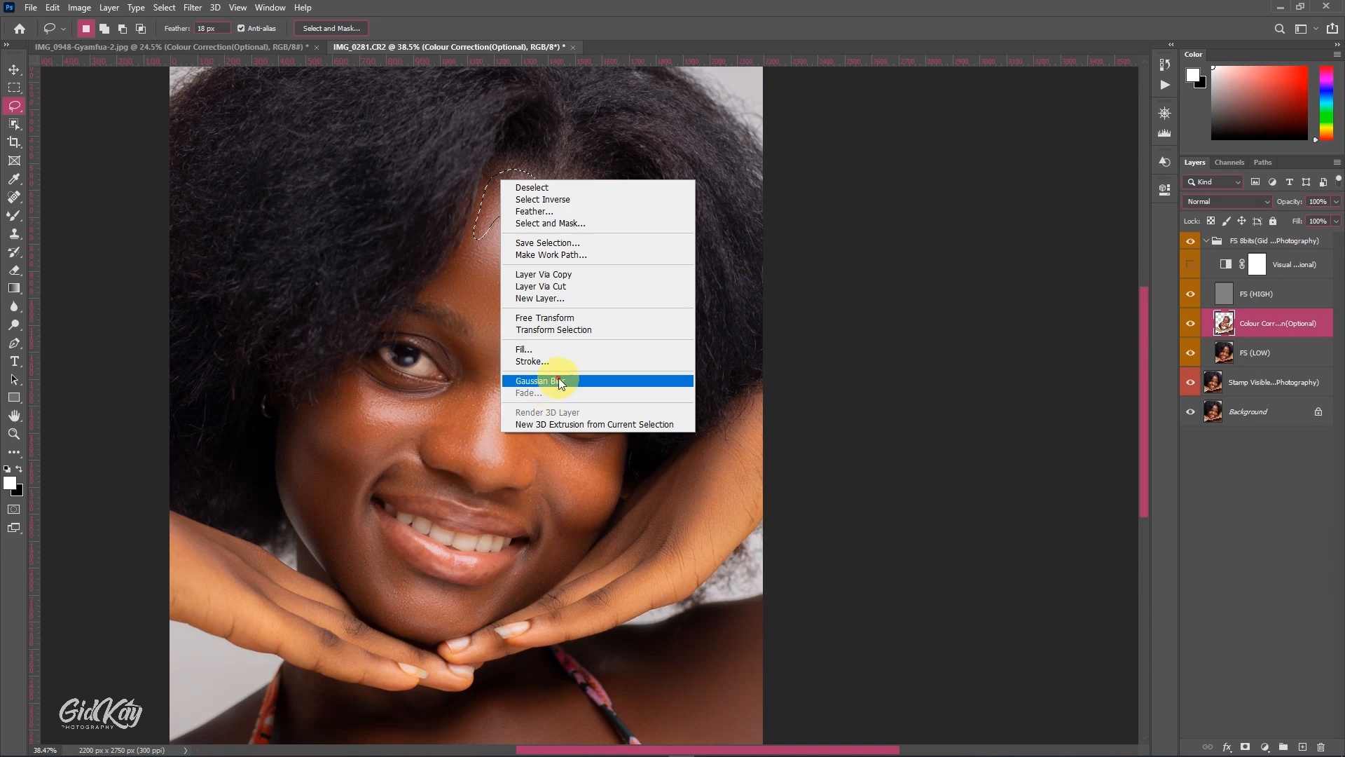
left_click(557, 377)
Lasso the image-left under-eye area and cheek and repeat the Gaussian Blur there
scroll(481, 310, "down", 3)
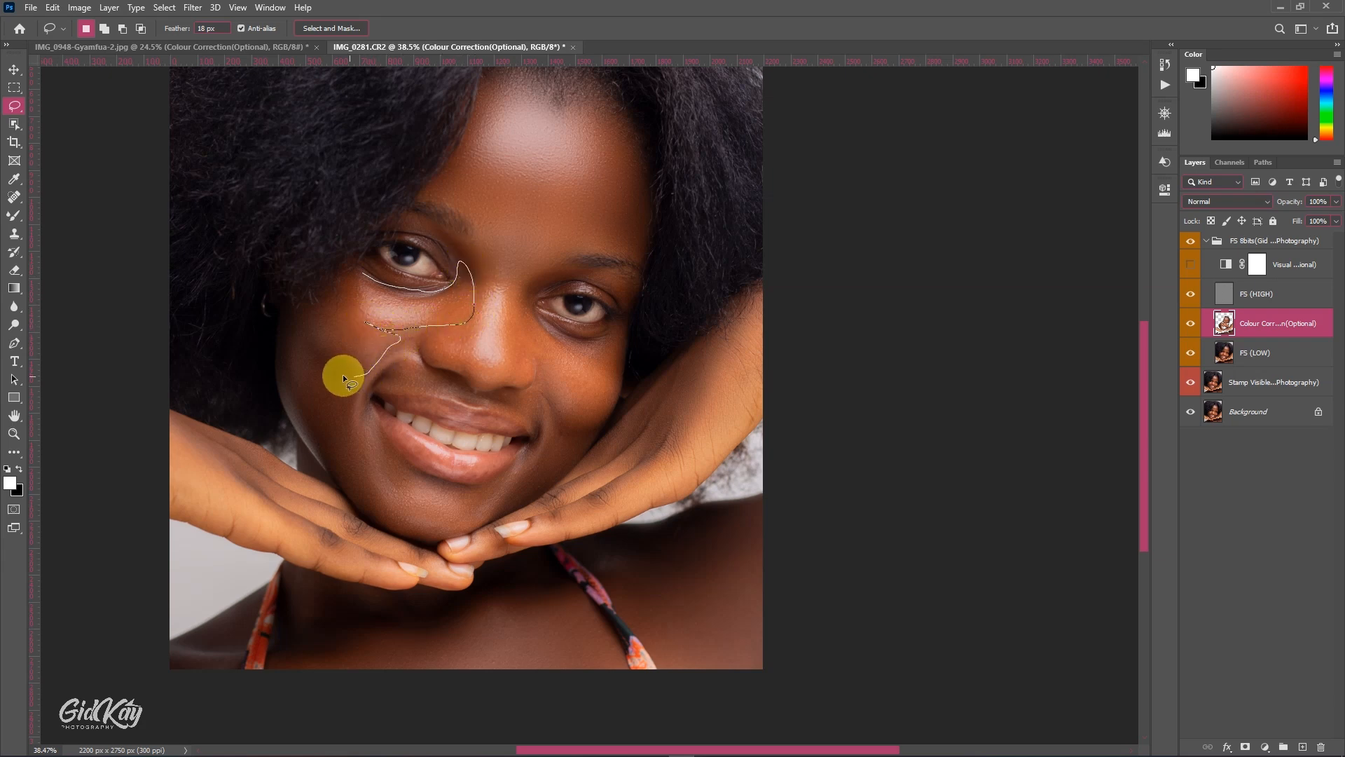
left_click_drag(357, 270, 359, 271)
right_click(391, 321)
left_click(448, 525)
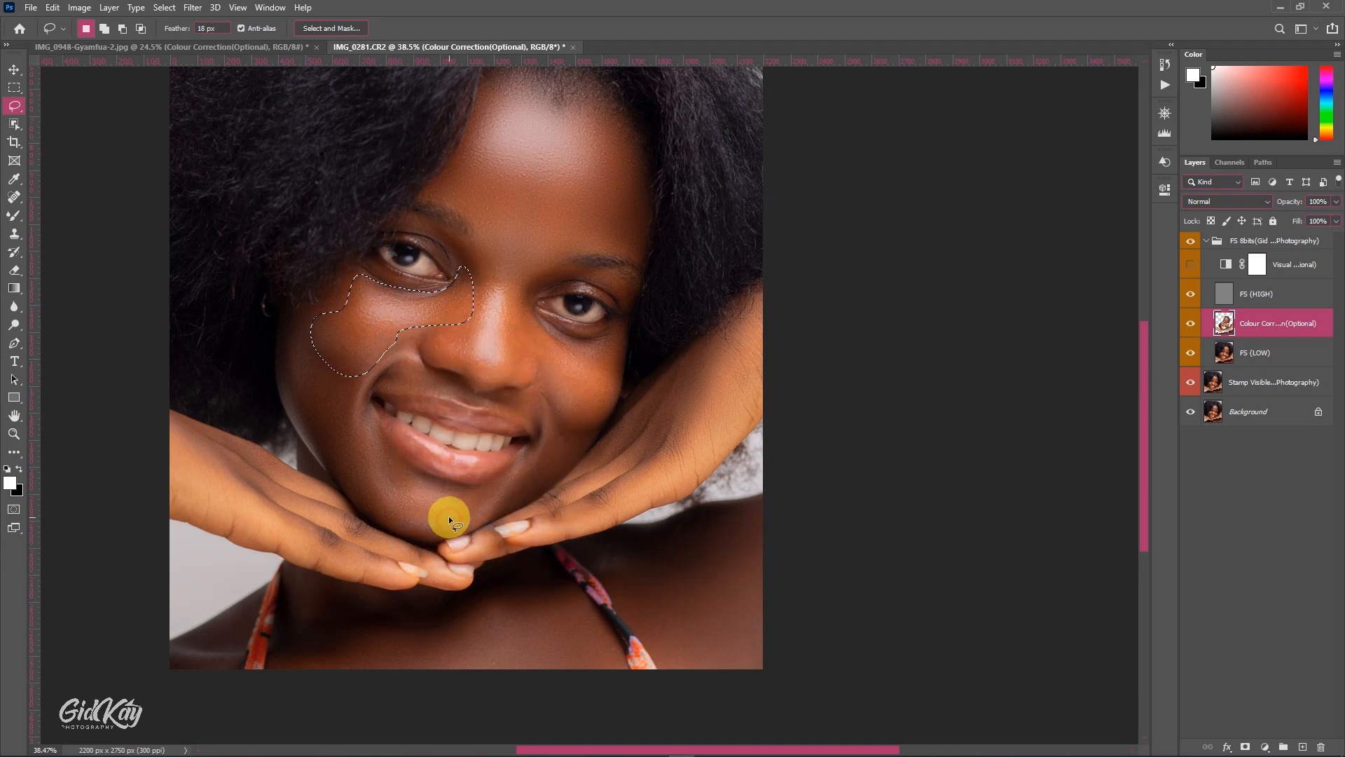
Lasso the image-right under-eye area and cheek, repeat the Gaussian Blur there and clear the selection
scroll(545, 304, "down", 2)
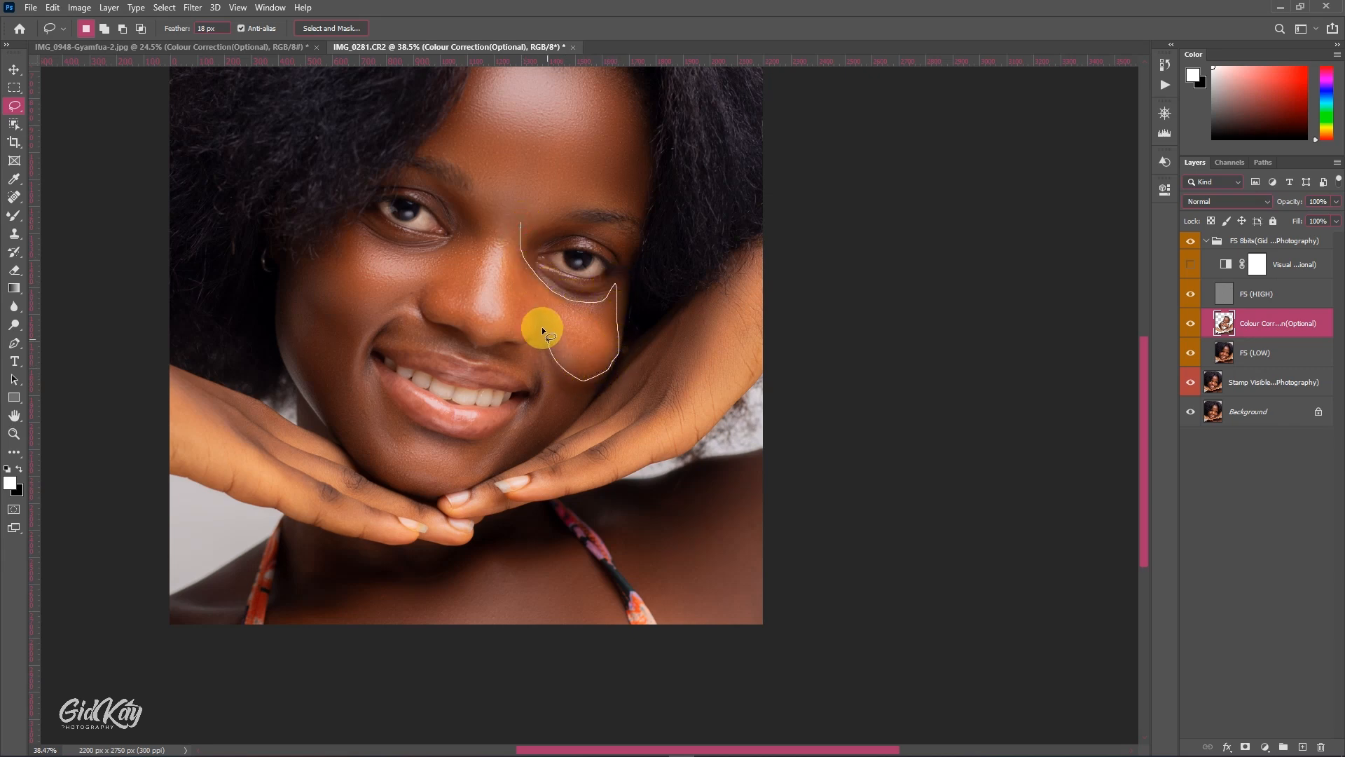
left_click_drag(506, 246, 509, 239)
right_click(508, 238)
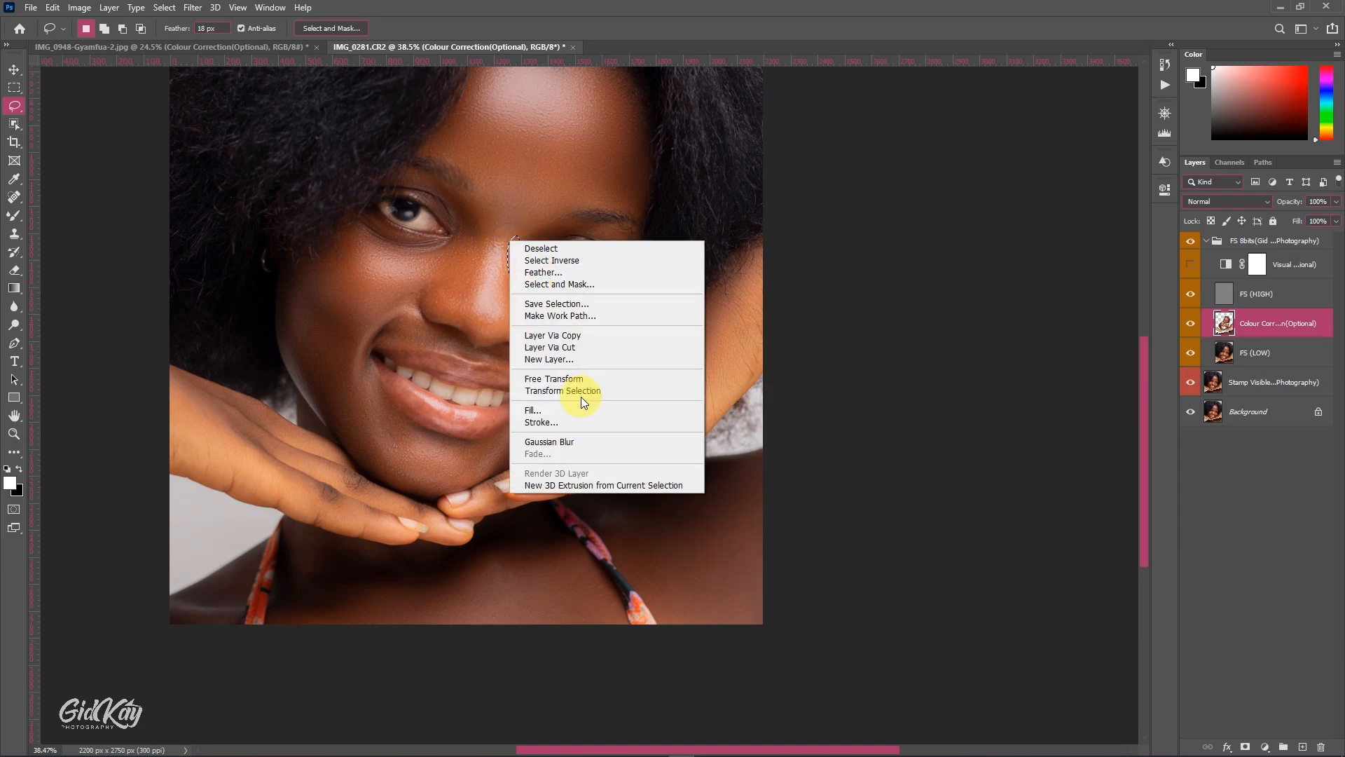
left_click(569, 440)
left_click(552, 396)
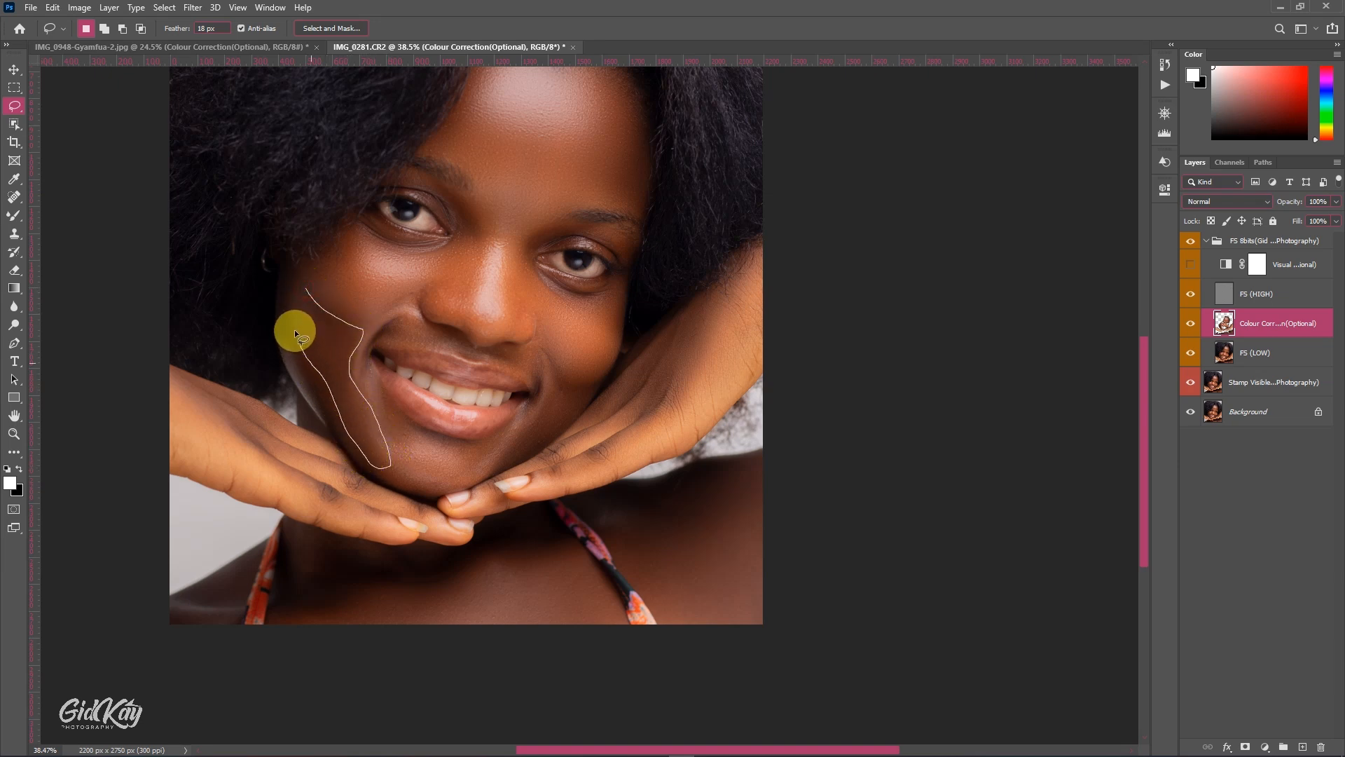
Lasso the image-left lower cheek down along the jaw, repeat the Gaussian Blur and clear the selection
left_click_drag(294, 329, 296, 295)
right_click(295, 296)
left_click(365, 498)
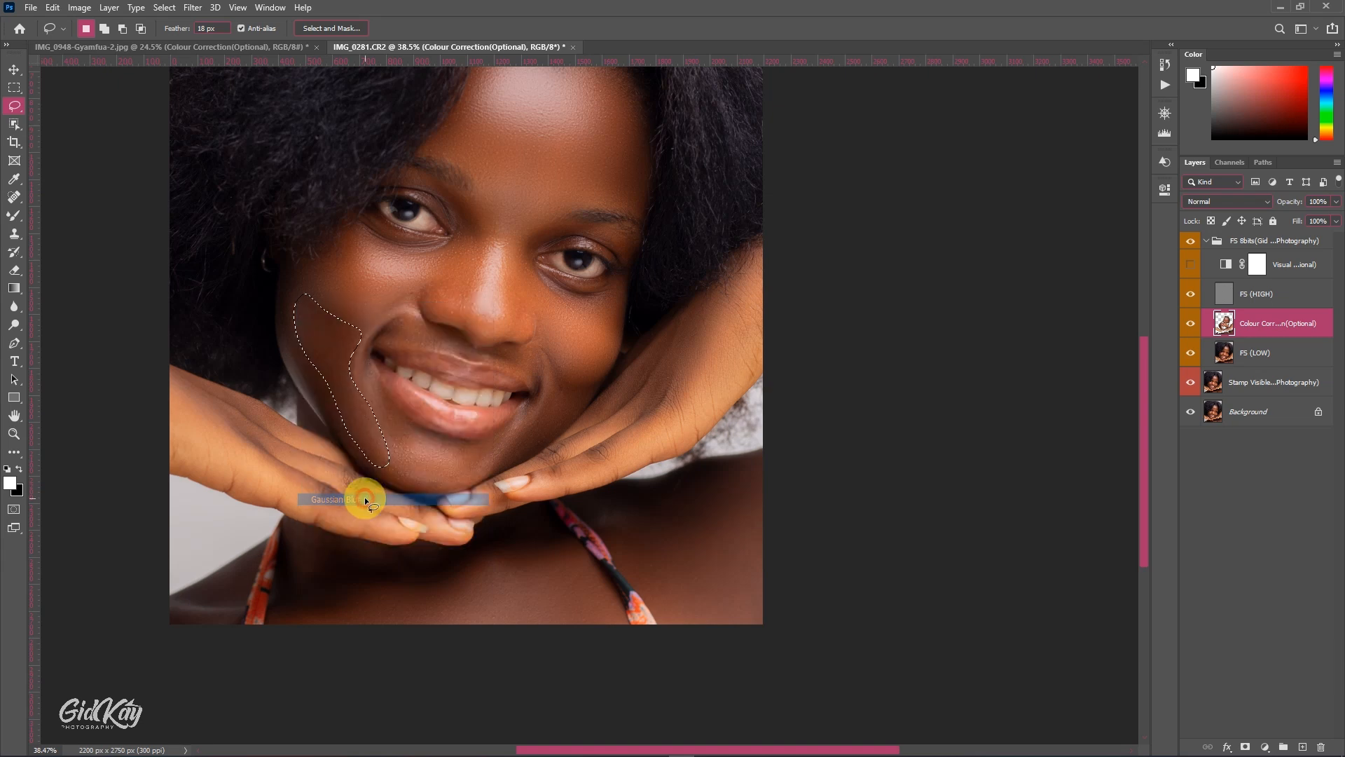
left_click(400, 426)
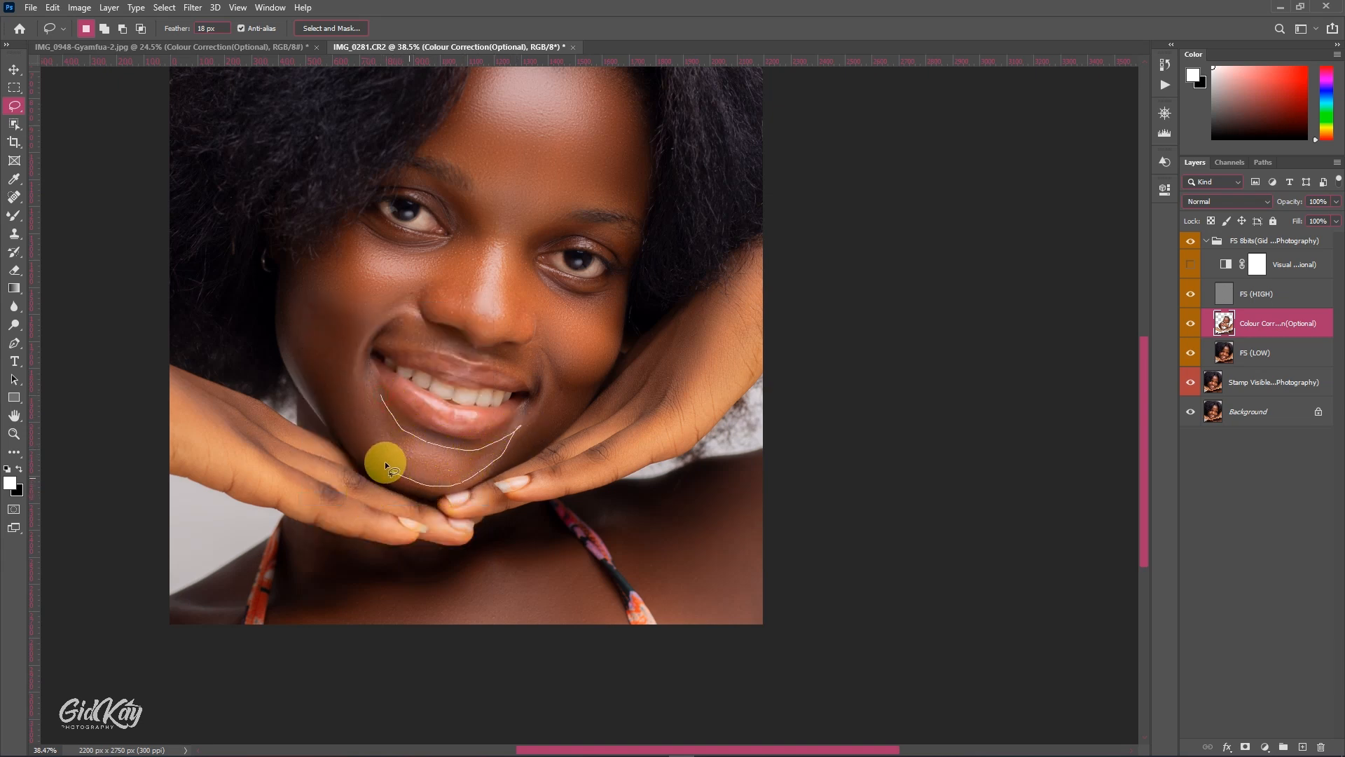
Lasso the chin below the lower lip, repeat the Gaussian Blur and clear the selection
left_click_drag(384, 461, 372, 397)
right_click(372, 399)
left_click(430, 595)
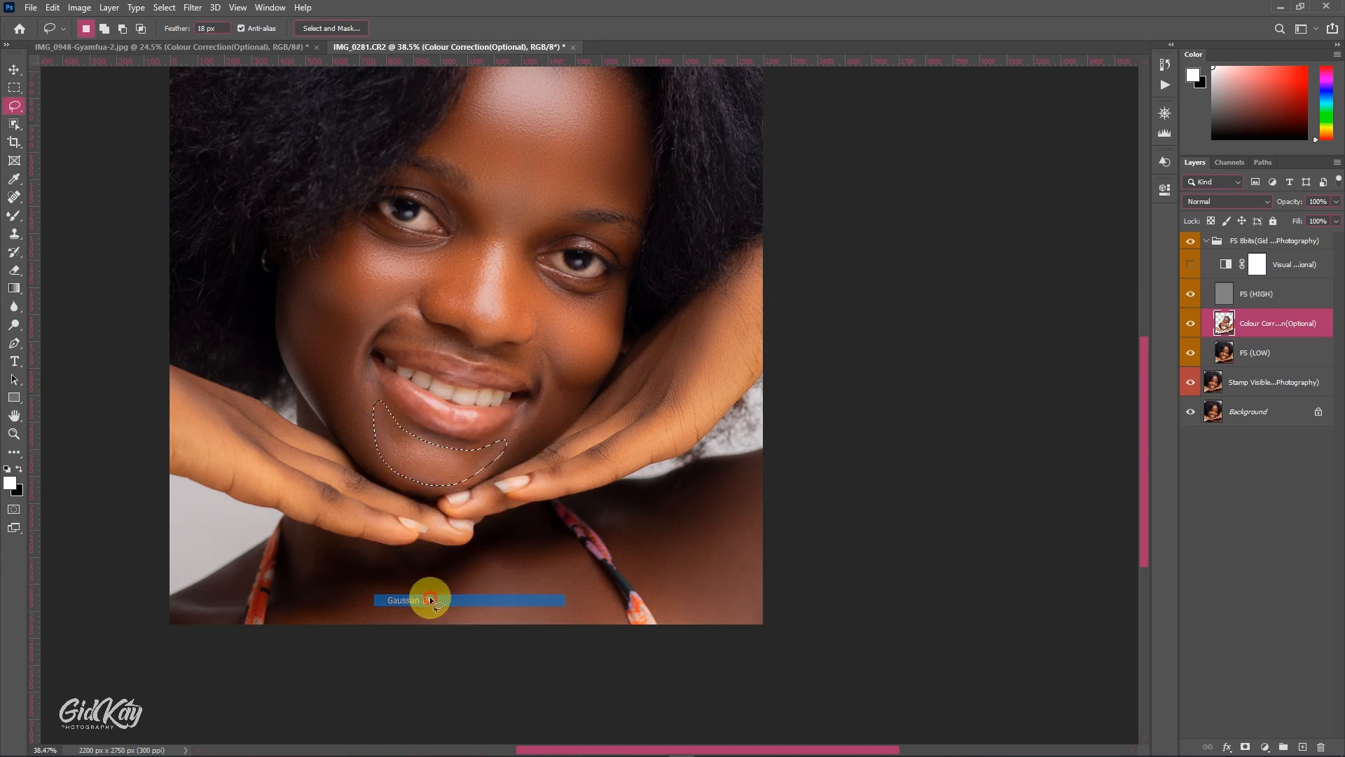
left_click(550, 394)
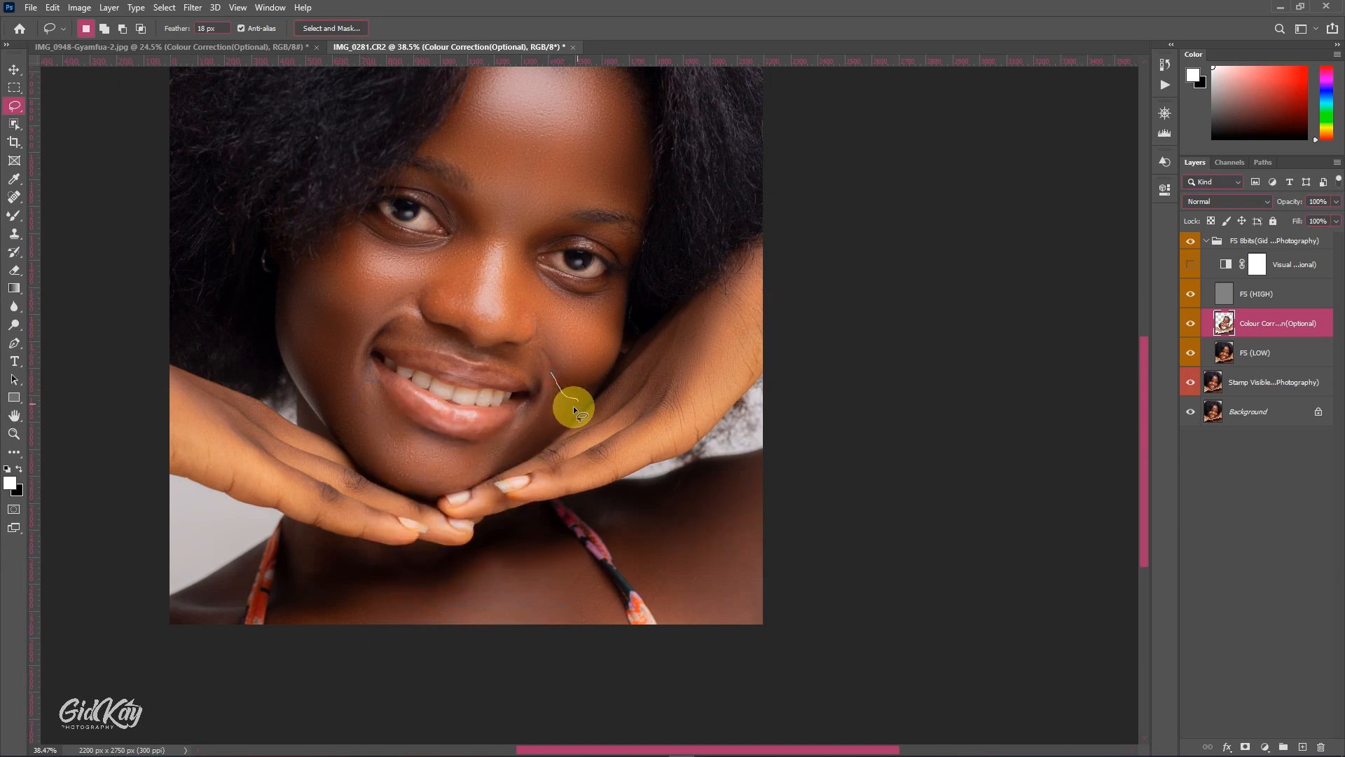
Lasso the image-right jaw strip beside the mouth, repeat the Gaussian Blur and clear the selection
left_click_drag(531, 416, 543, 380)
right_click(532, 384)
left_click(592, 583)
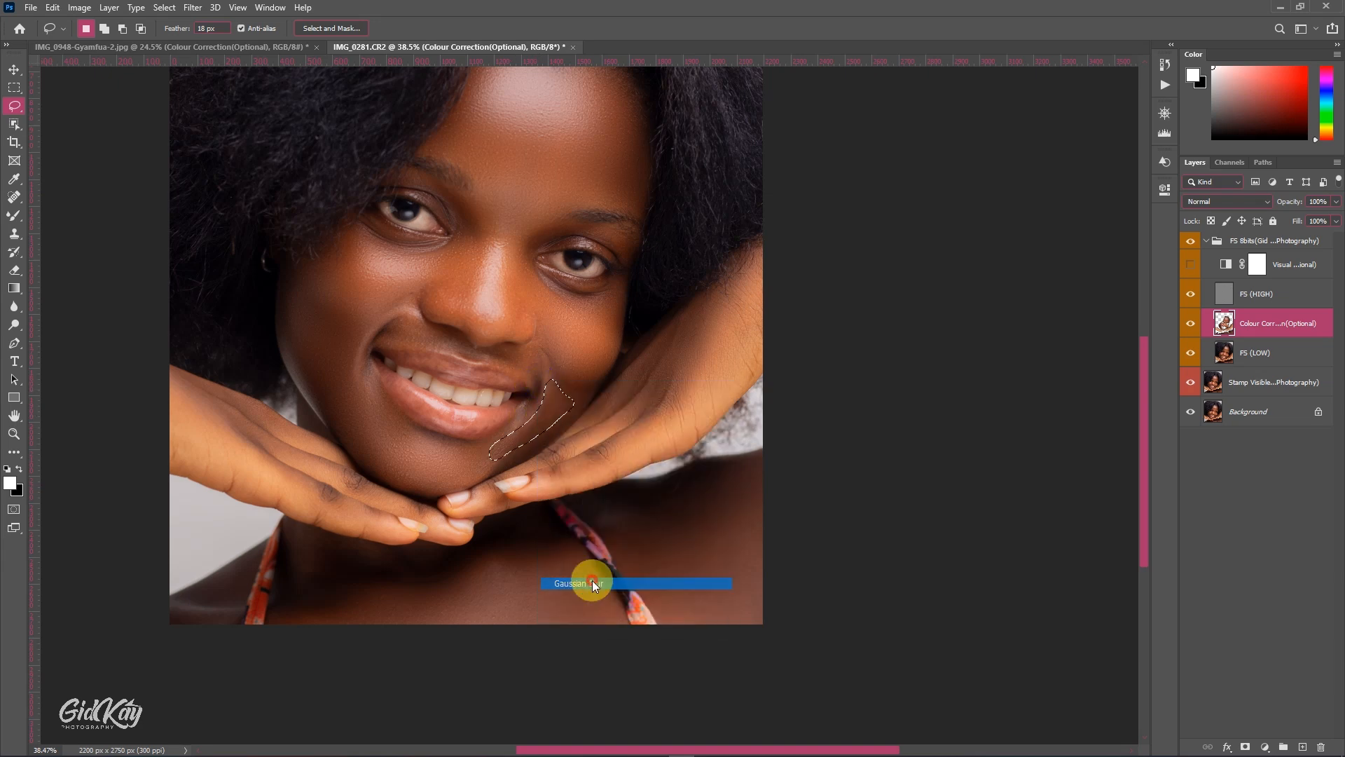
left_click(636, 347)
Lasso the skin between the nose and upper lip and repeat the Gaussian Blur on it
scroll(571, 387, "up", 3)
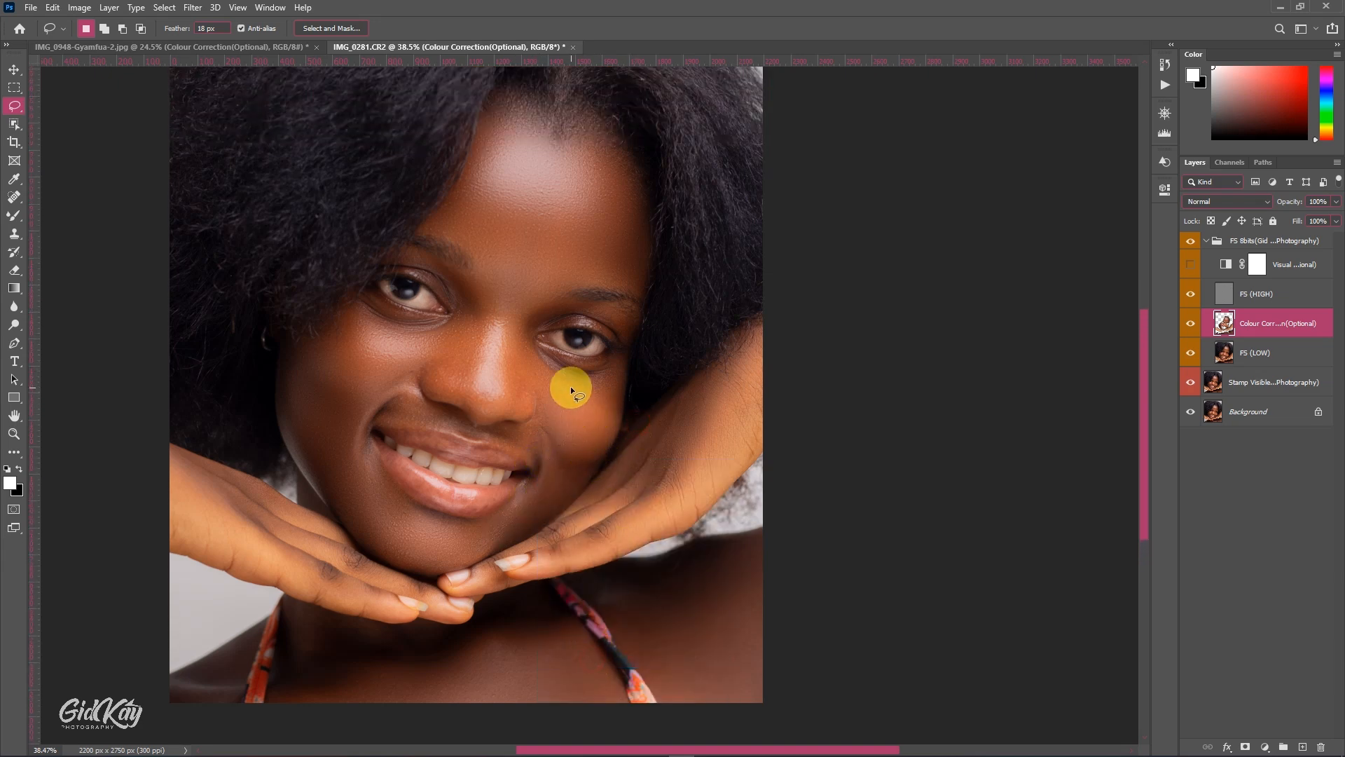
left_click_drag(458, 422, 464, 425)
right_click(474, 426)
left_click(558, 628)
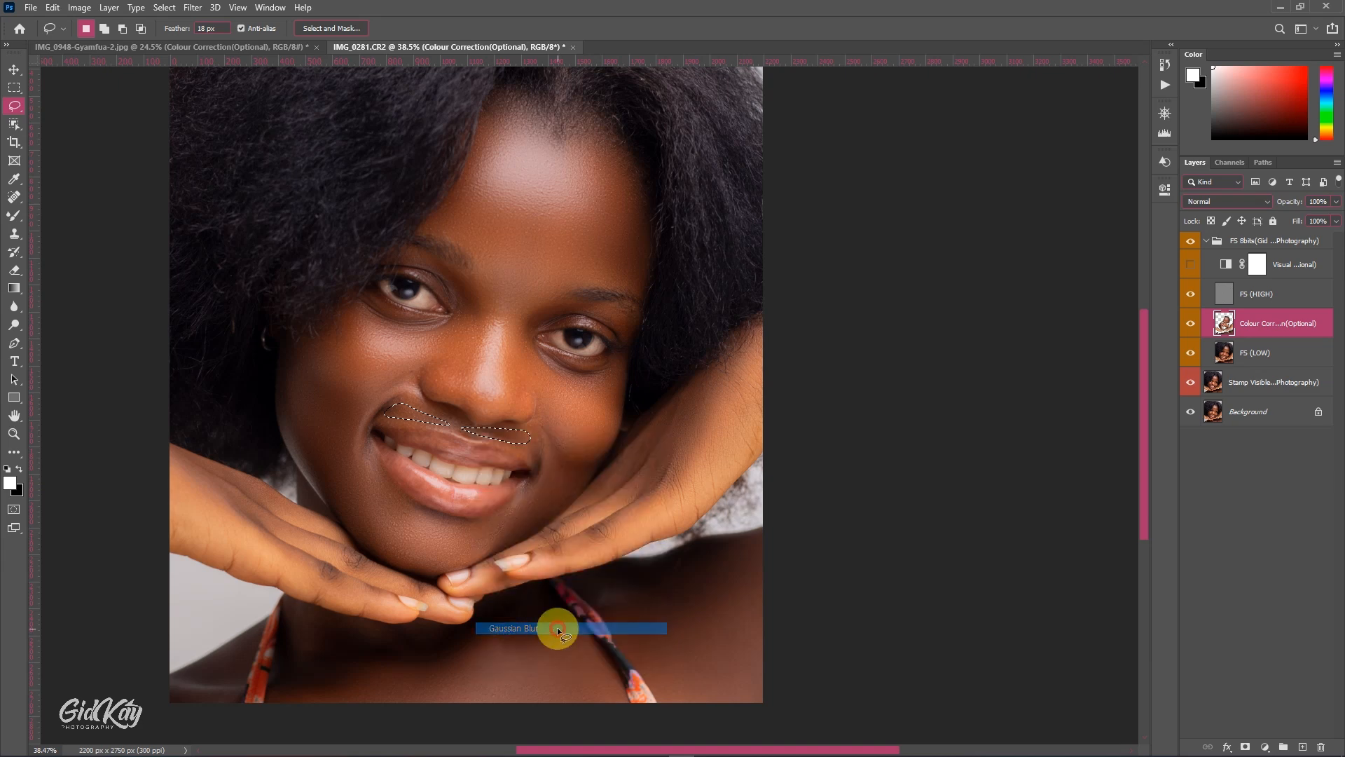
Fade the upper-lip Gaussian Blur to 41% opacity and clear the selection
right_click(561, 482)
left_click(618, 691)
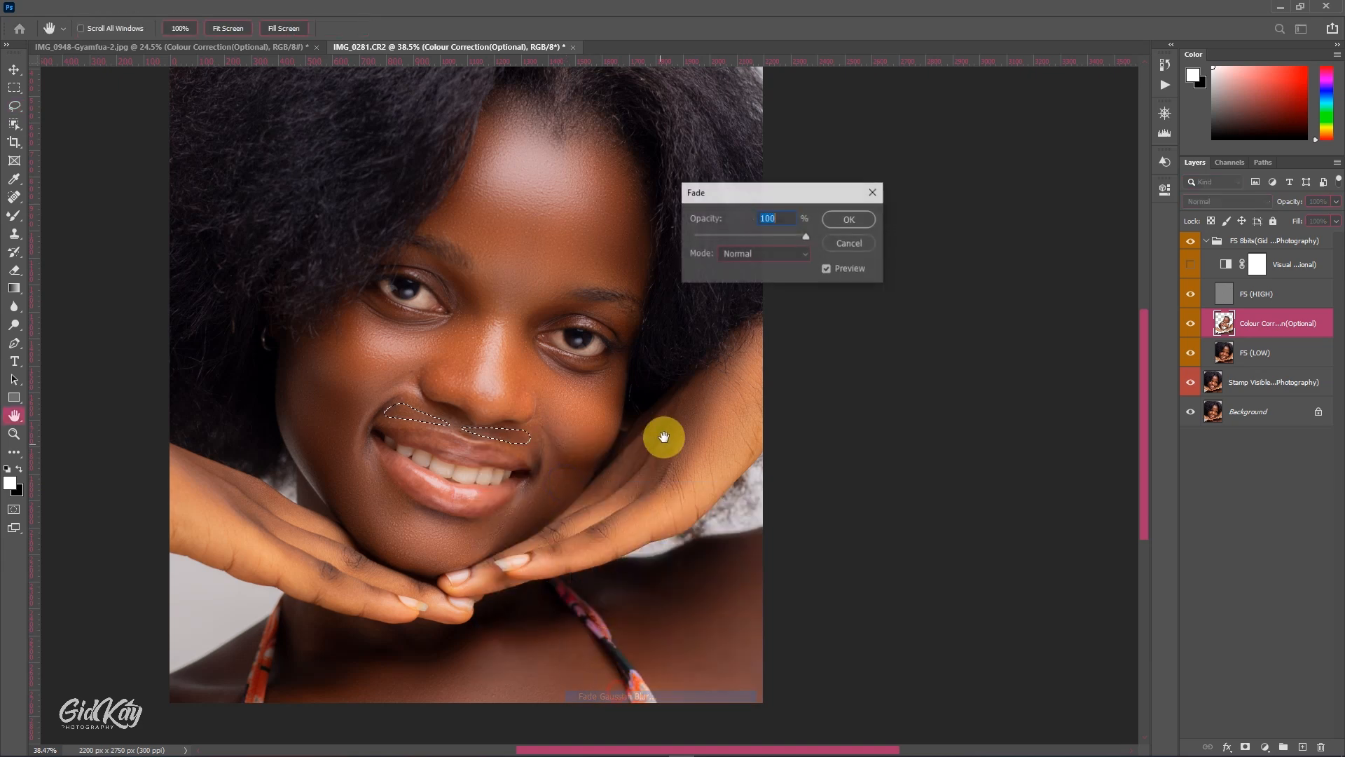
left_click_drag(772, 237, 738, 237)
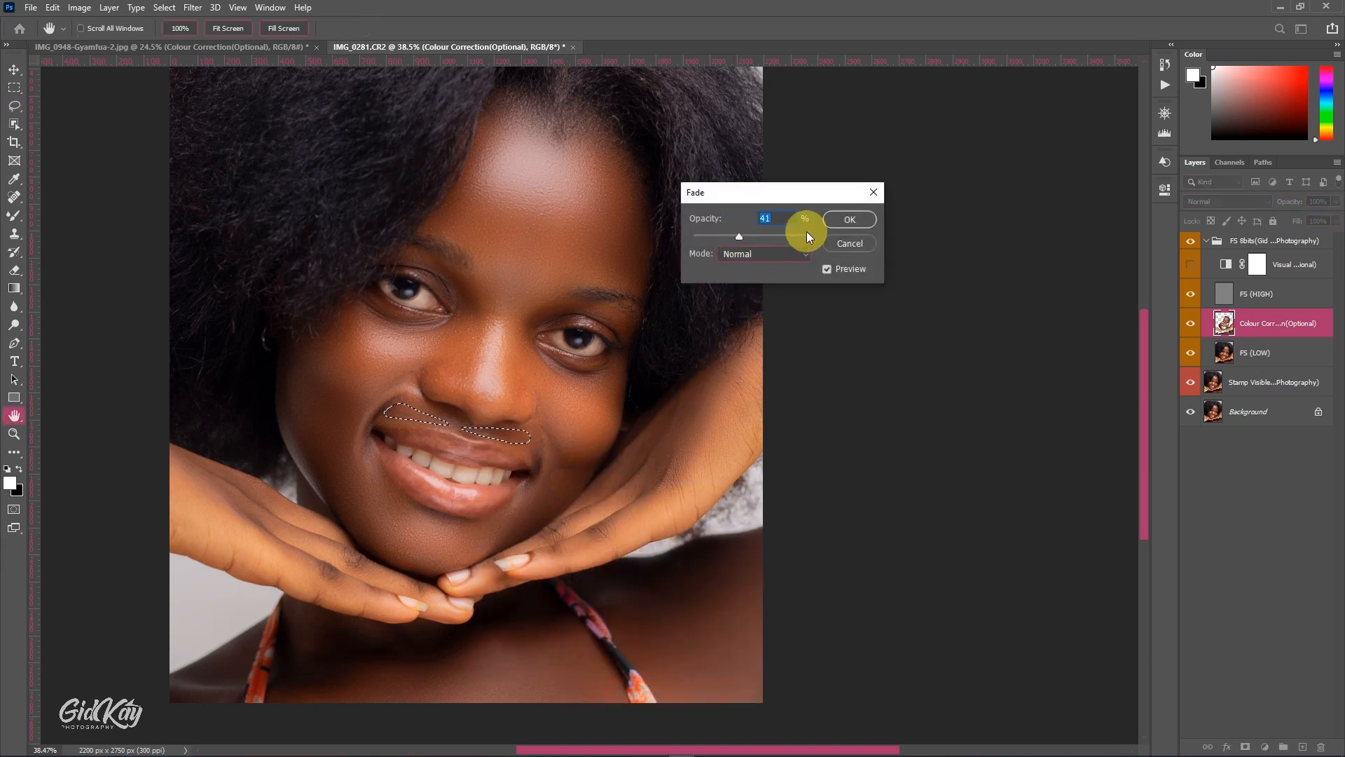
left_click(850, 219)
key("l")
key("ctrl+d")
Lasso the back of the image-right hand up to the wrist, apply the Gaussian Blur twice and clear the selection
scroll(686, 428, "down", 3)
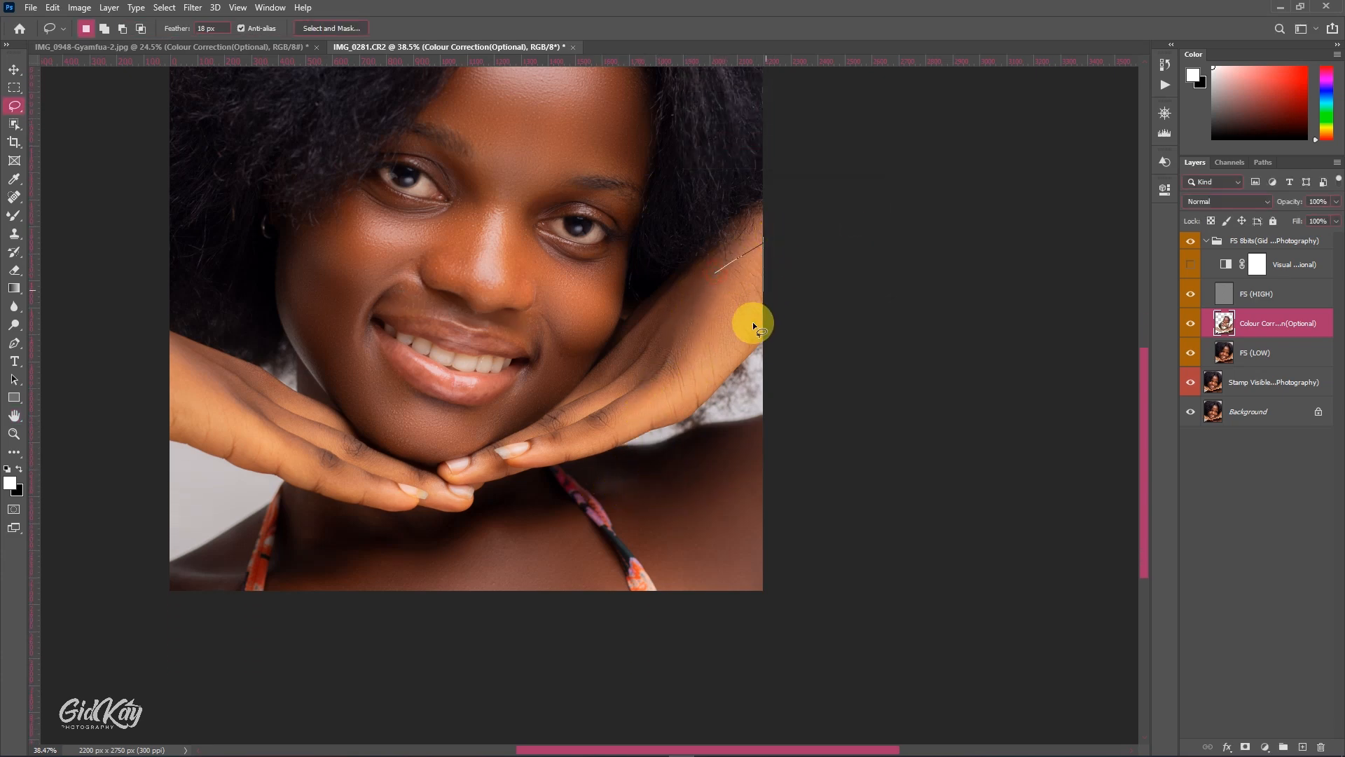
left_click_drag(654, 386, 700, 301)
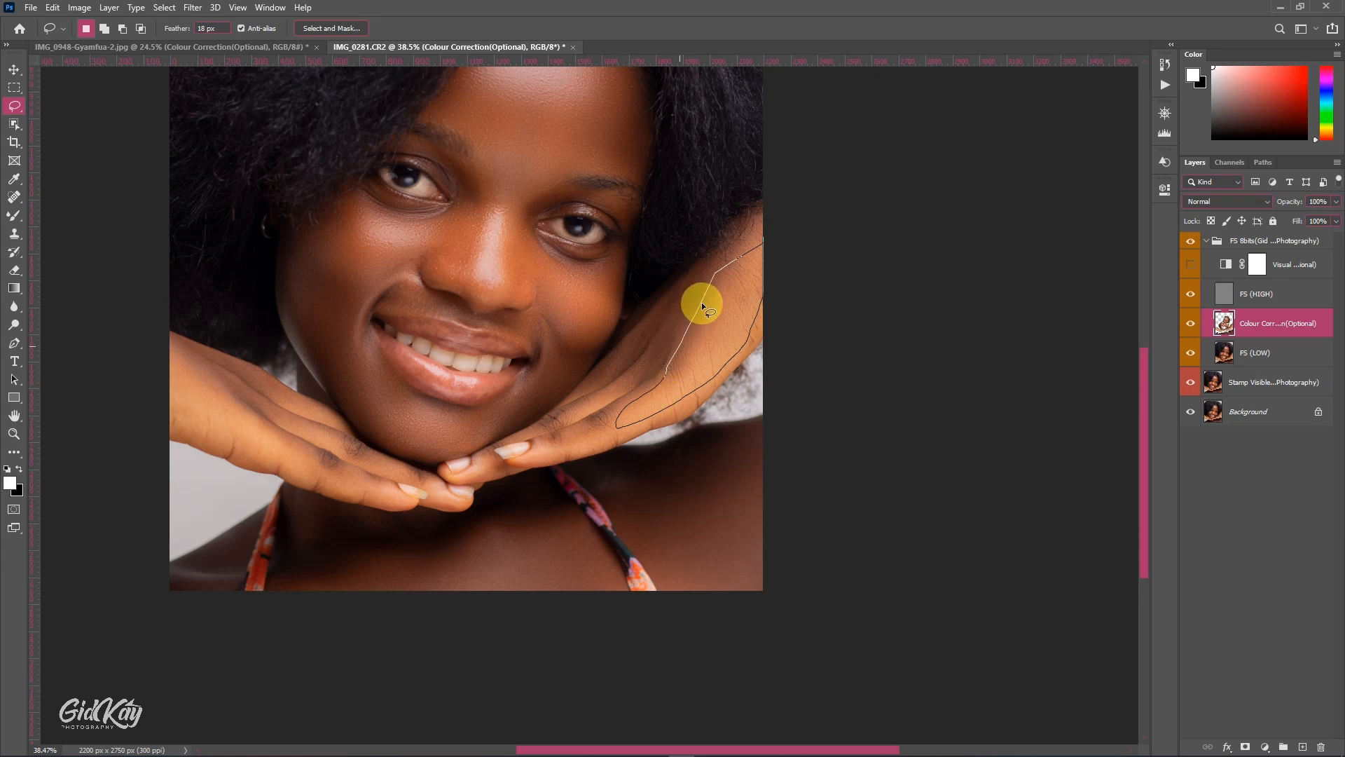
right_click(700, 300)
left_click(776, 504)
right_click(767, 377)
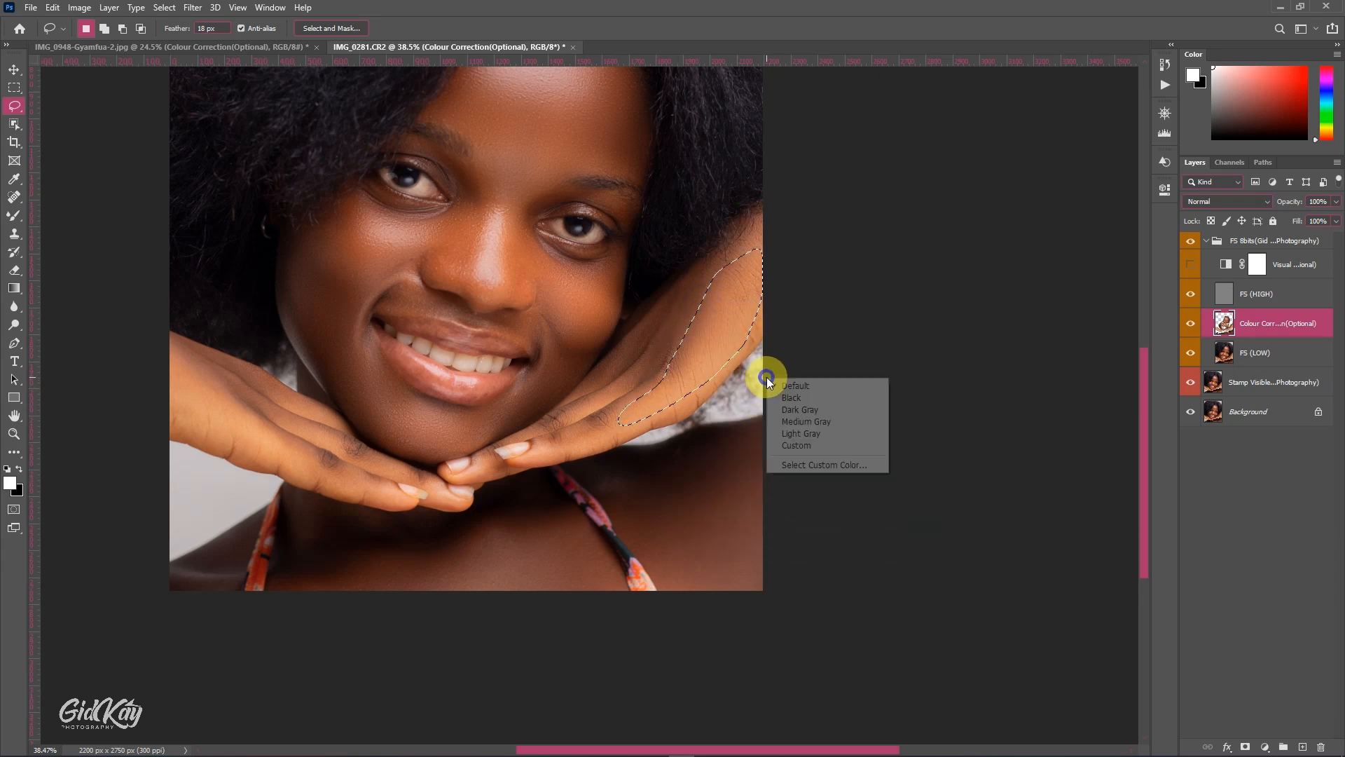
right_click(687, 332)
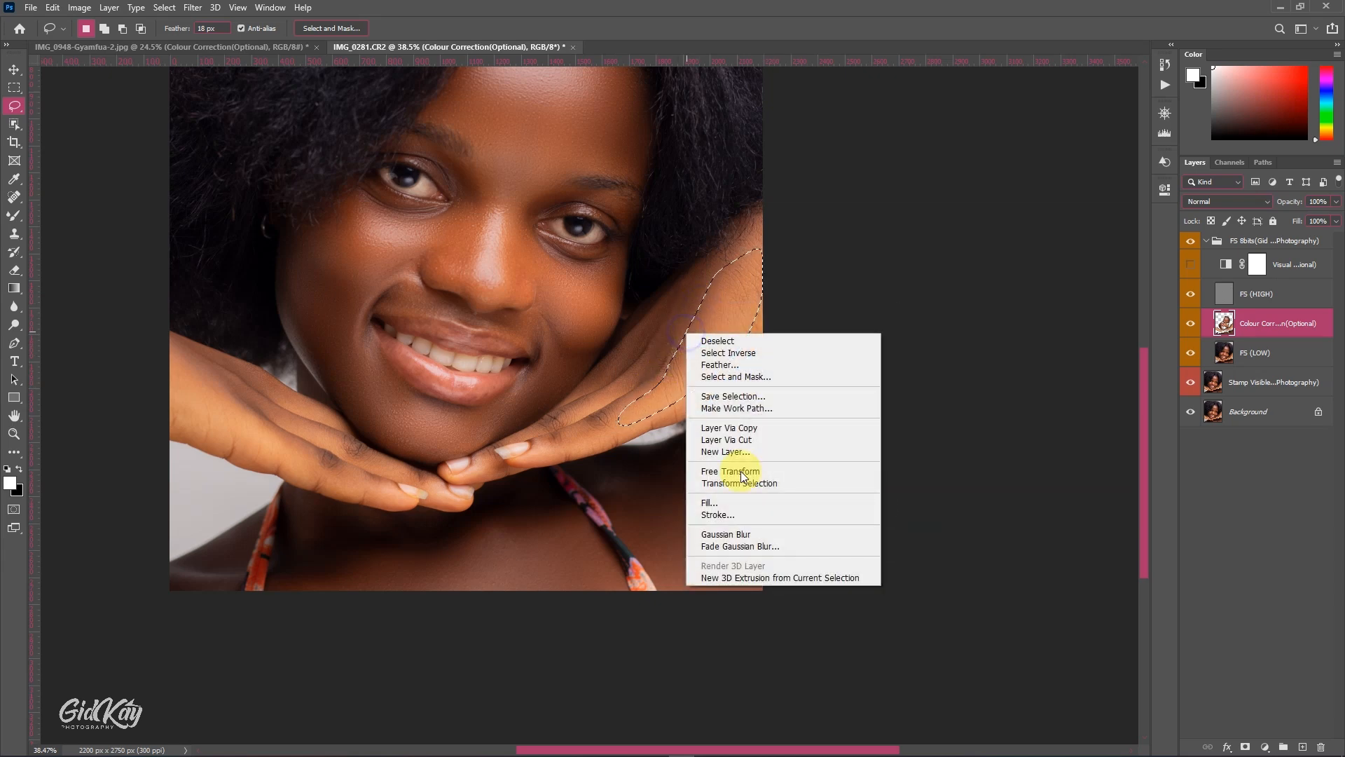
left_click(743, 536)
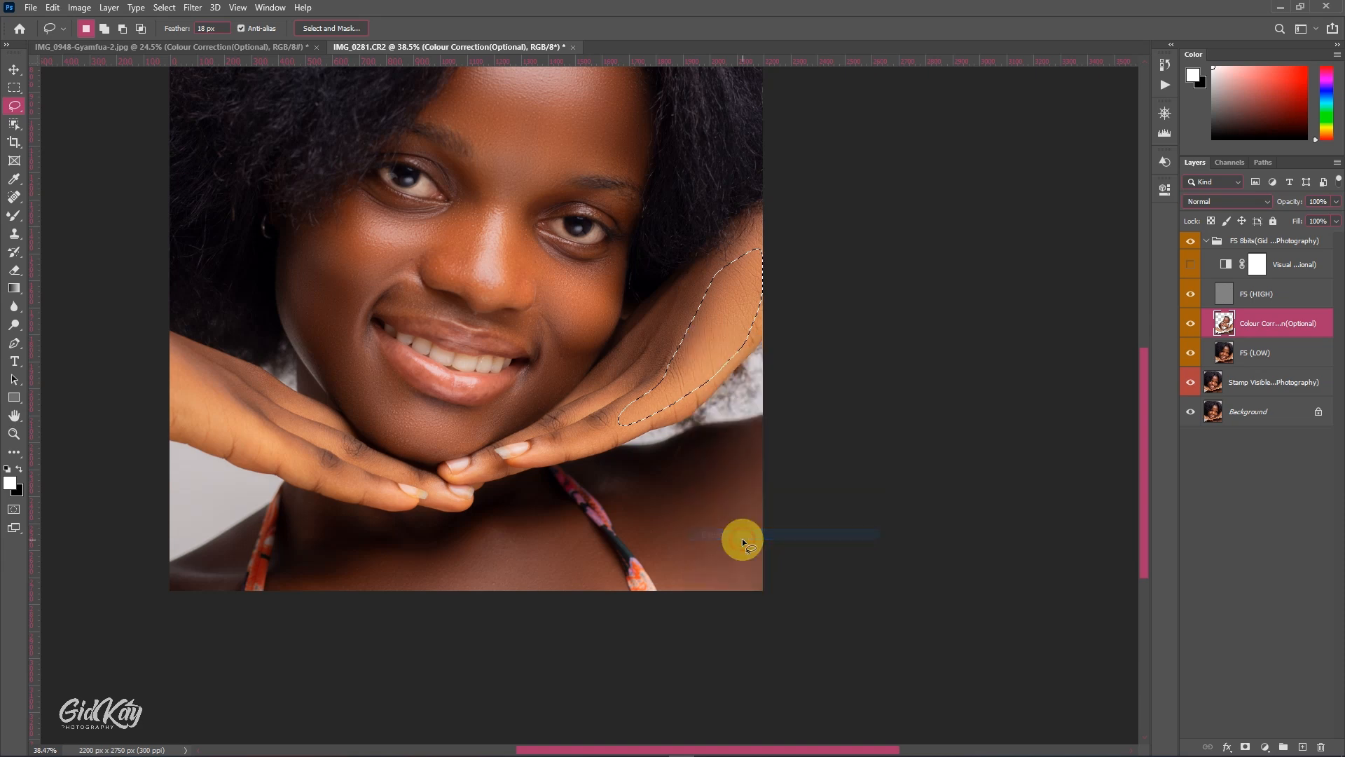
right_click(711, 457)
left_click(677, 29)
key("ctrl+d")
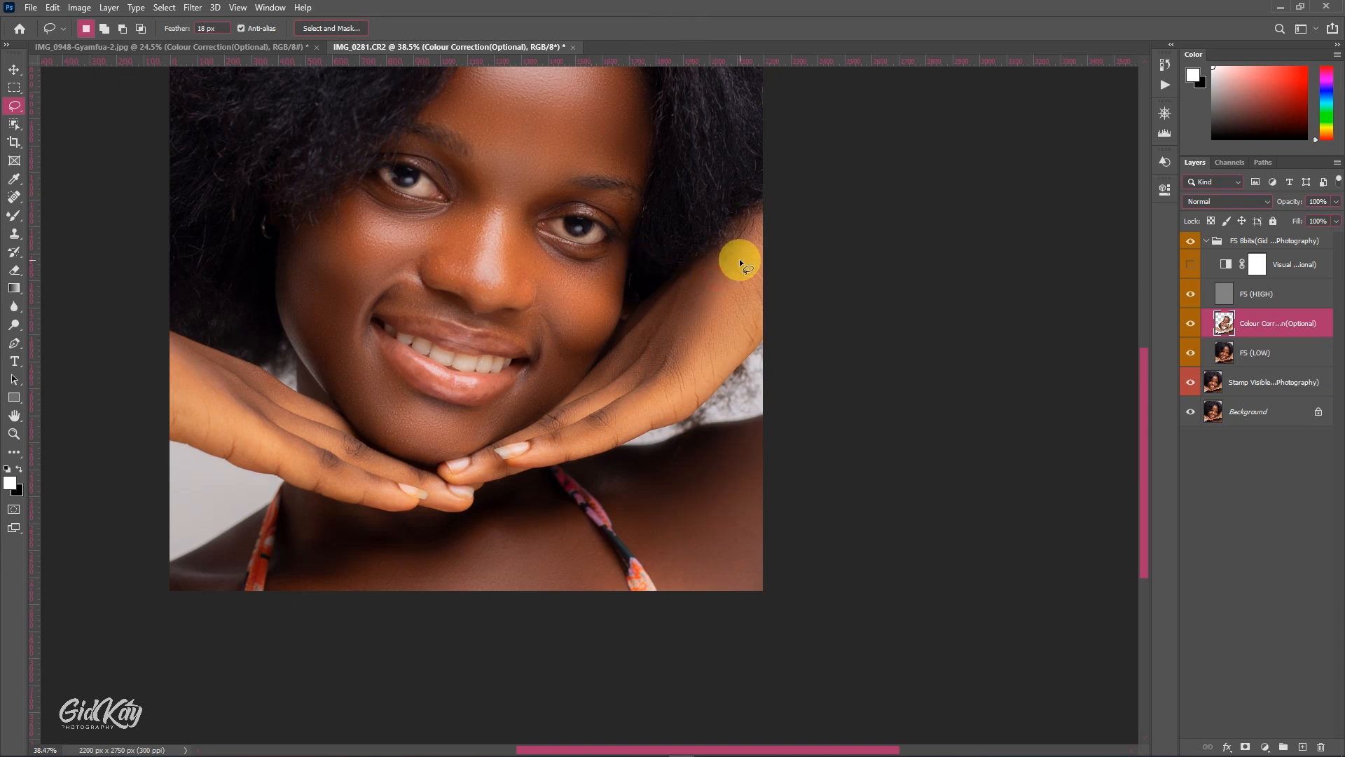
Lasso the outer edge of the image-right hand from the wrist toward the fingers and apply the Gaussian Blur to it
left_click_drag(760, 259, 759, 257)
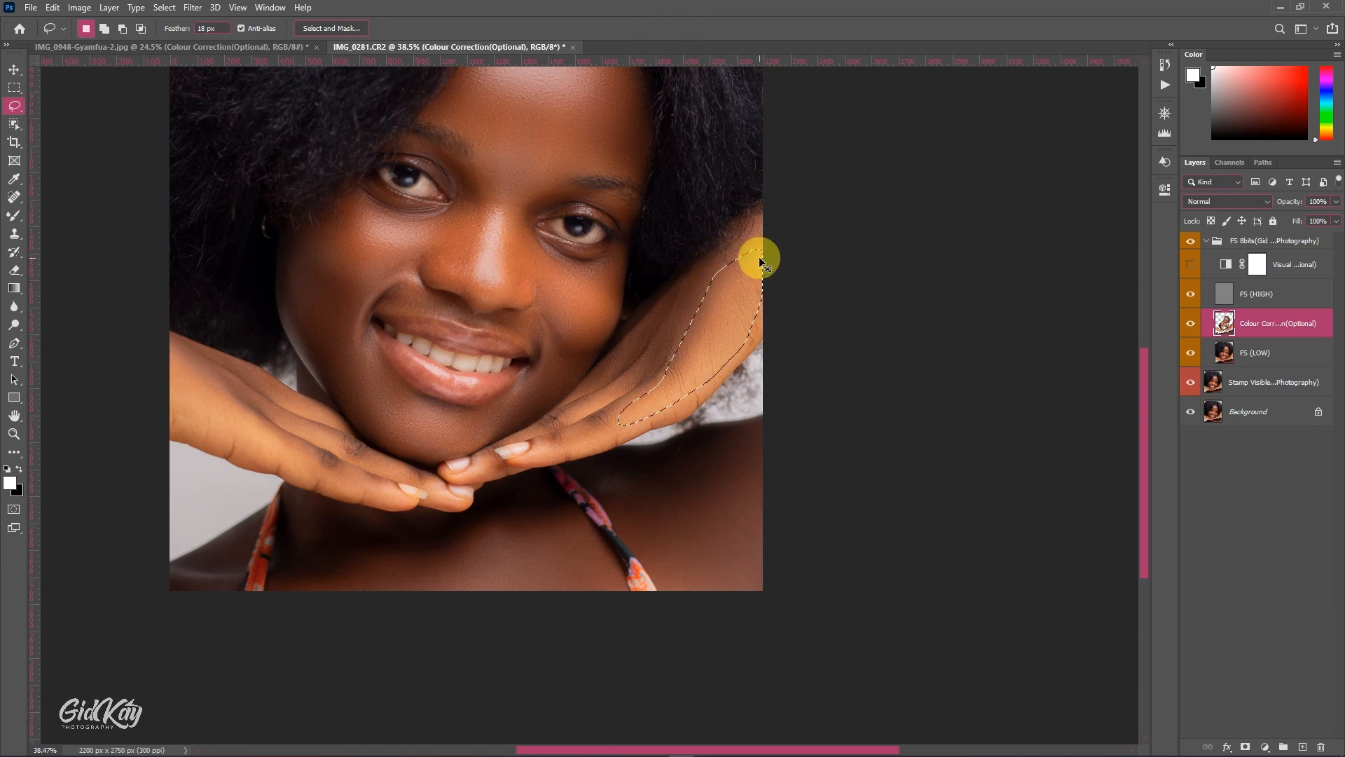
right_click(741, 276)
left_click(807, 476)
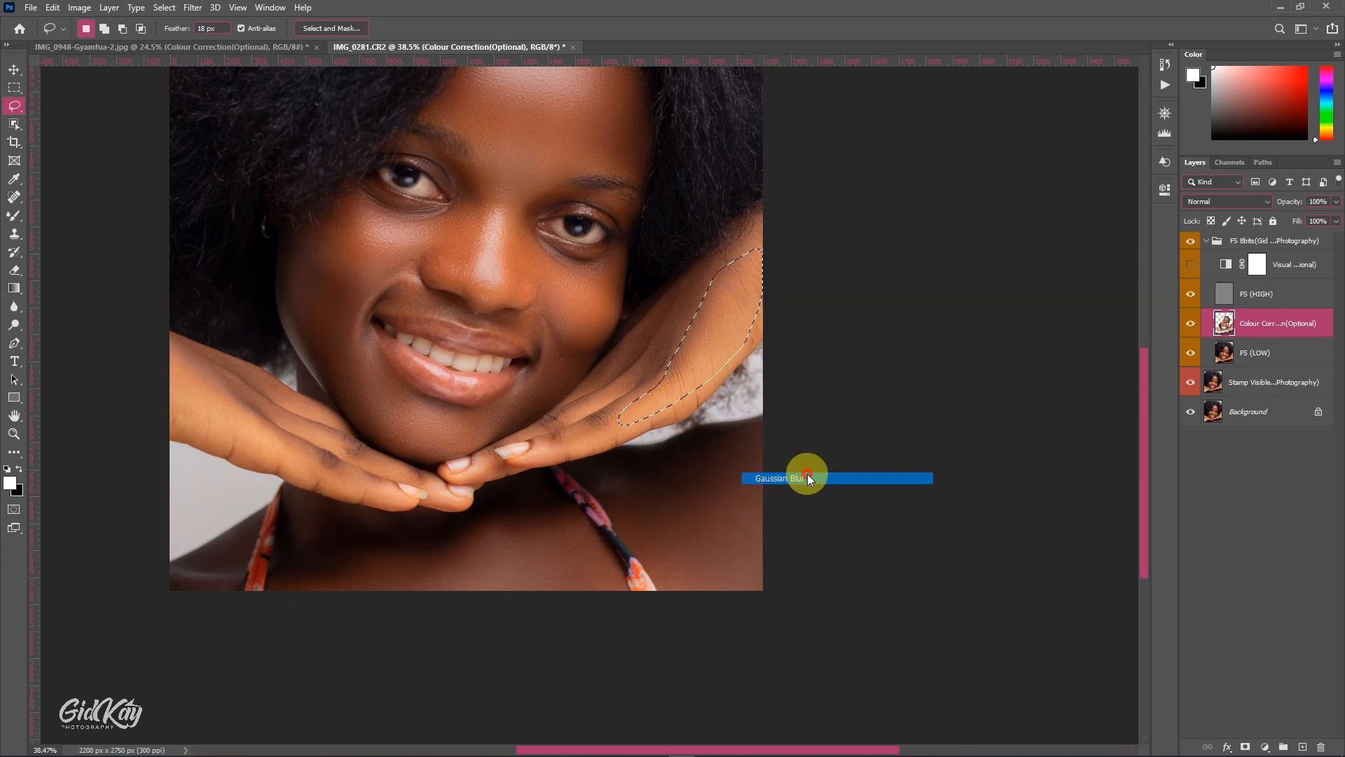
Fade the Gaussian Blur on the image-right hand to 47% opacity and clear the selection
right_click(635, 375)
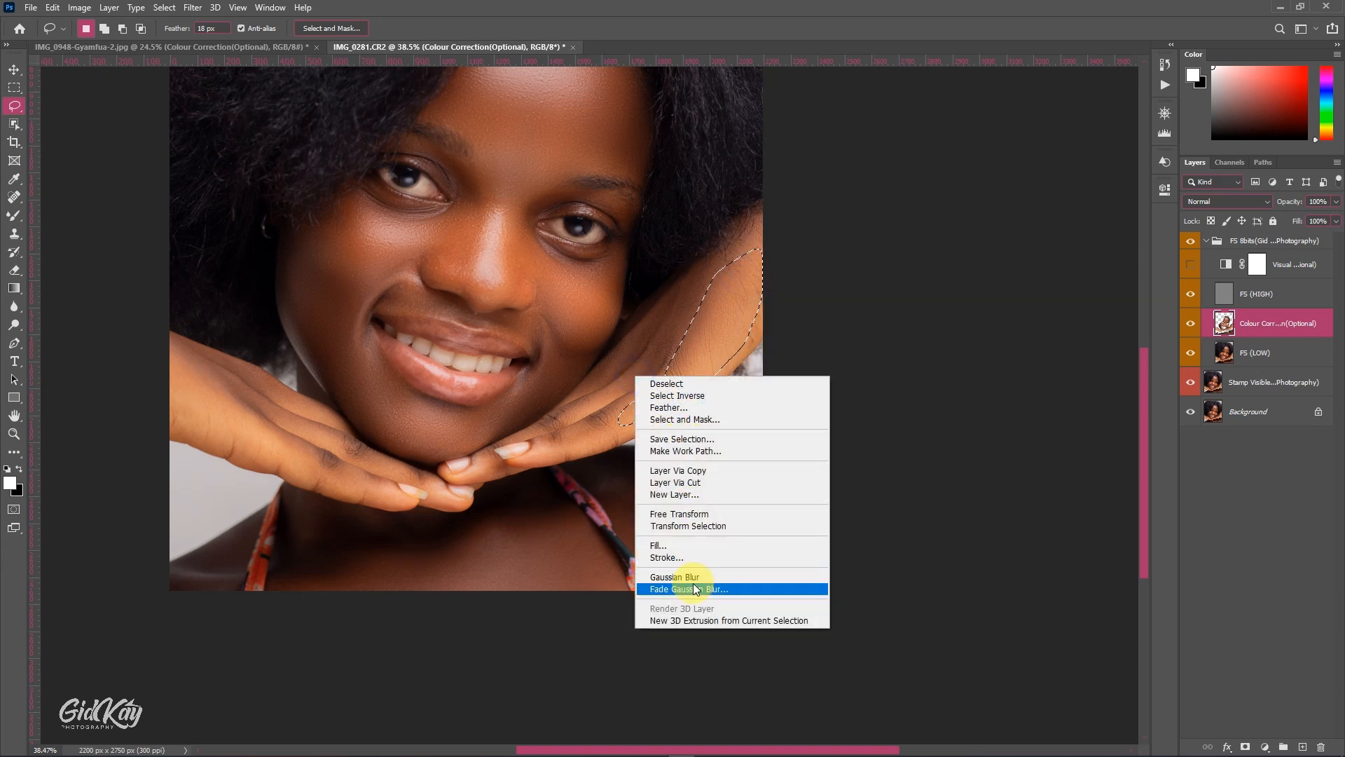
left_click(693, 588)
left_click_drag(804, 237, 746, 238)
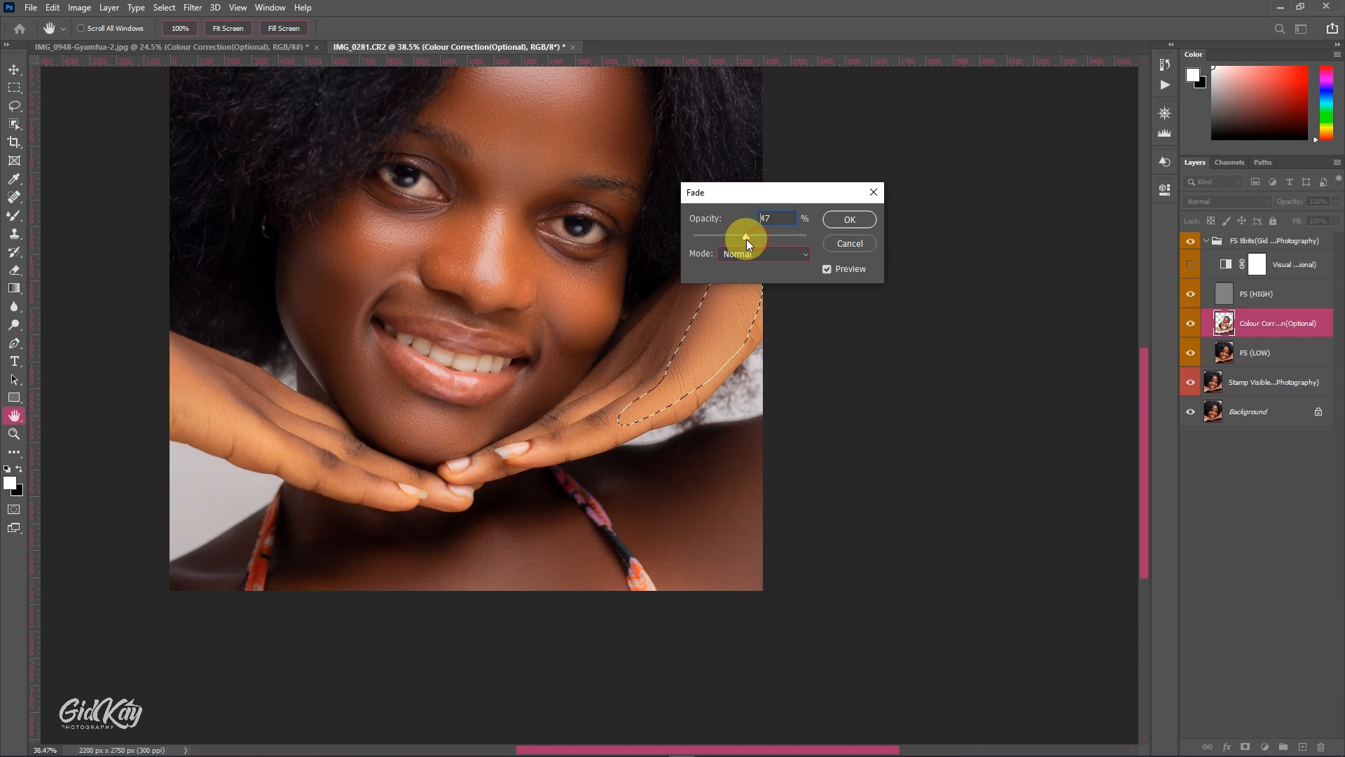
left_click(854, 221)
left_click(430, 343)
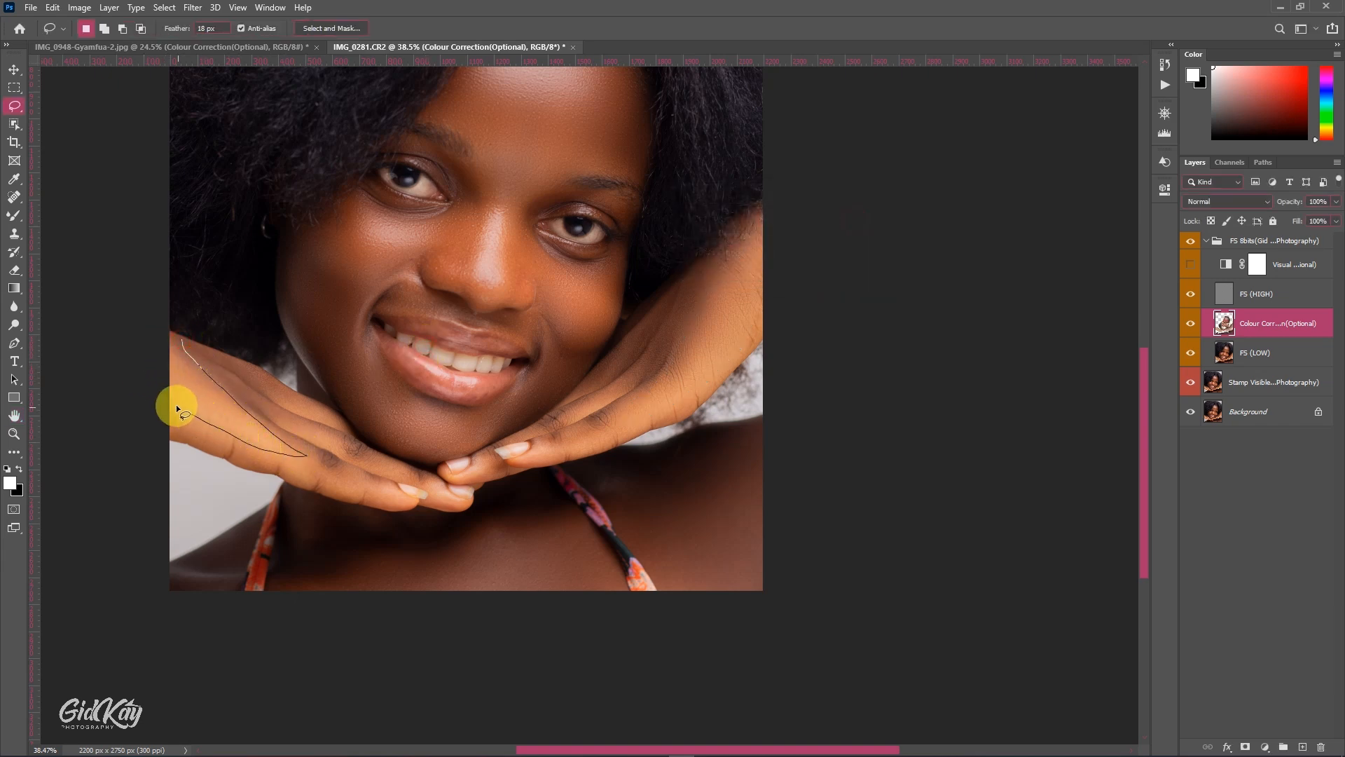
Lasso the back of the image-left hand near the wrist and apply the Gaussian Blur to it
left_click_drag(176, 407, 182, 360)
right_click(183, 360)
left_click(271, 565)
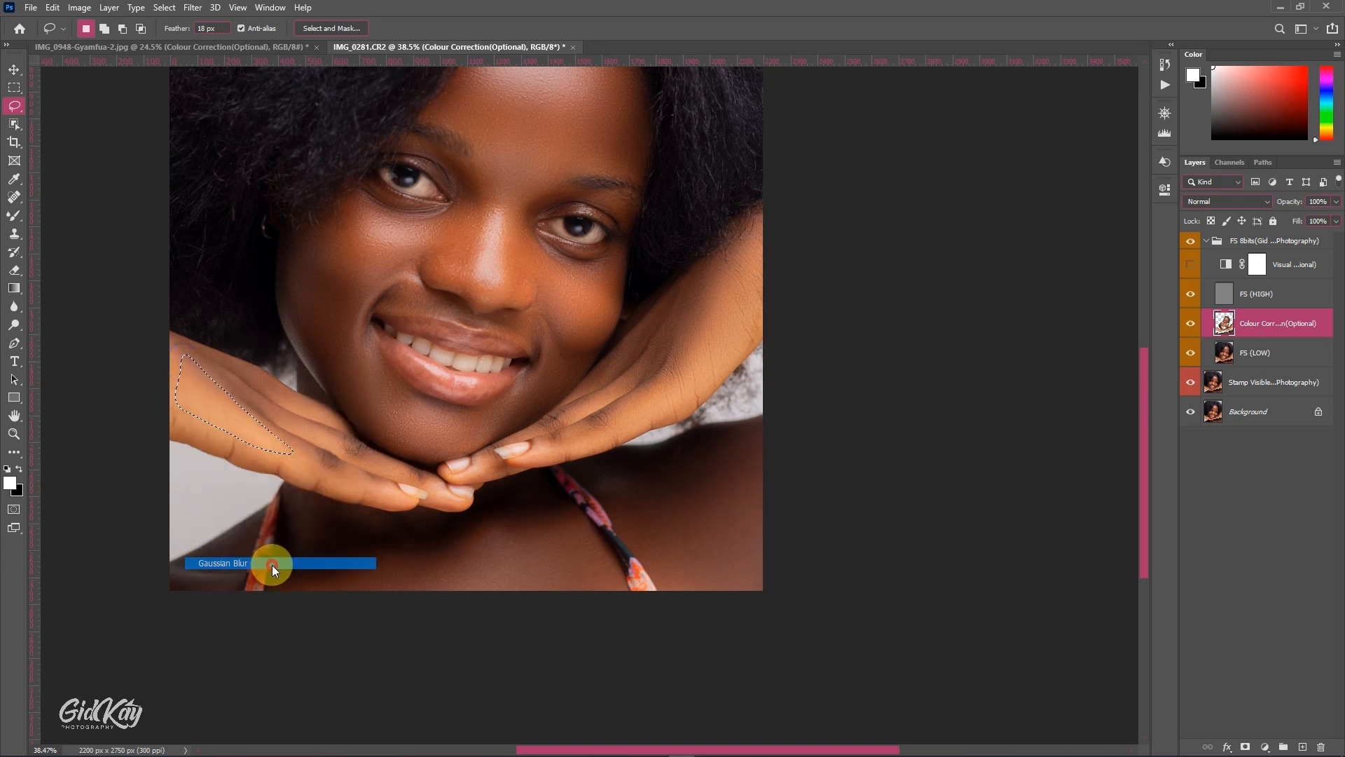
Fade the Gaussian Blur on the image-left hand to a reduced opacity
right_click(318, 454)
left_click(408, 666)
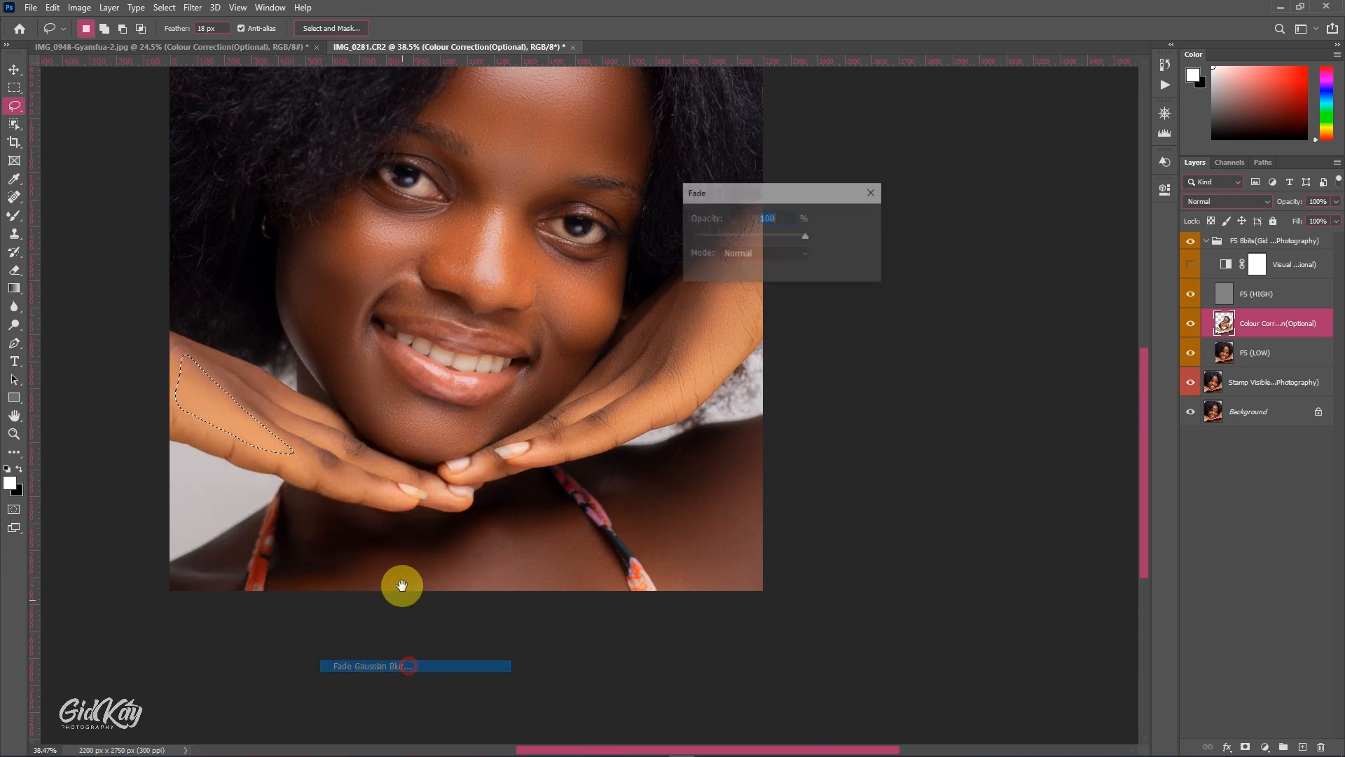
left_click(741, 237)
left_click(845, 221)
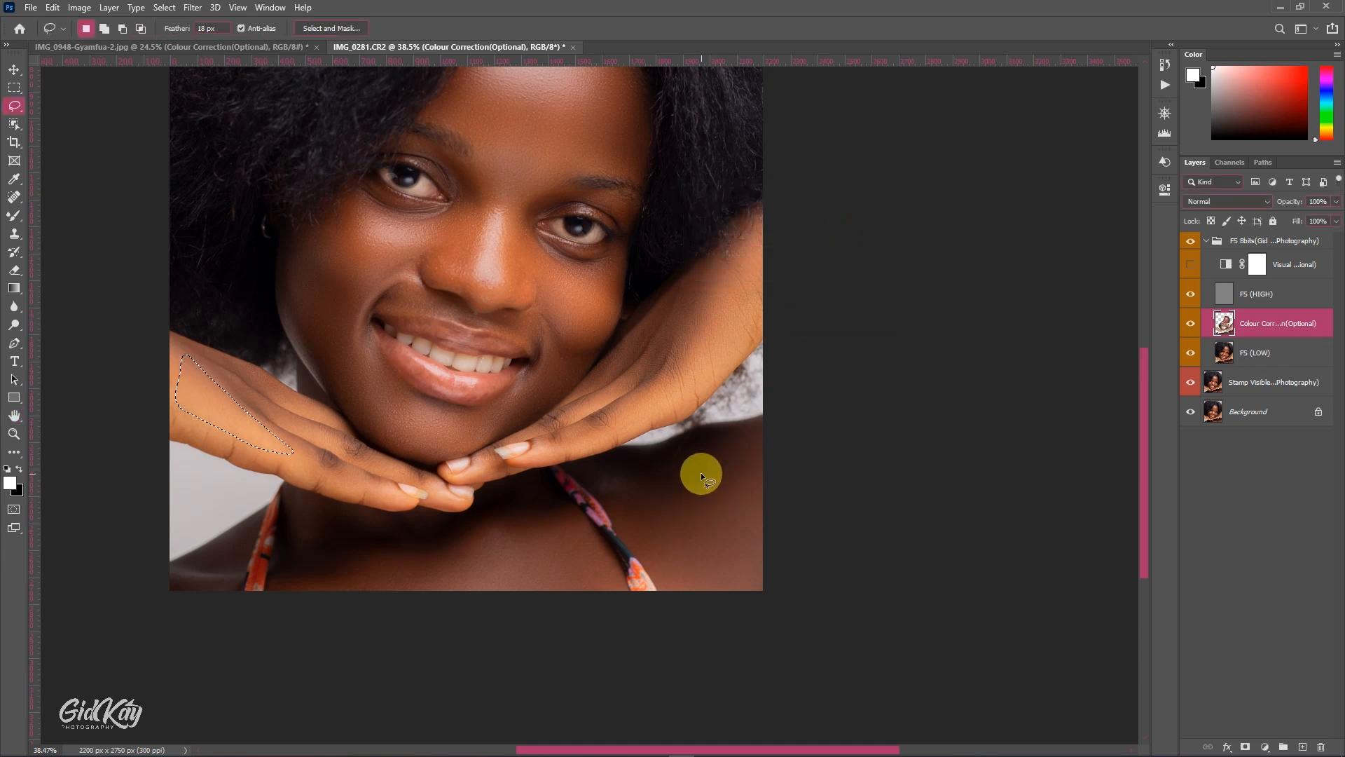
Lasso the image-right shoulder outside the strap, apply the Gaussian Blur and clear the selection
mouse_move(746, 426)
left_mouse_down()
mouse_move(771, 455)
mouse_move(764, 571)
mouse_move(717, 604)
left_mouse_up()
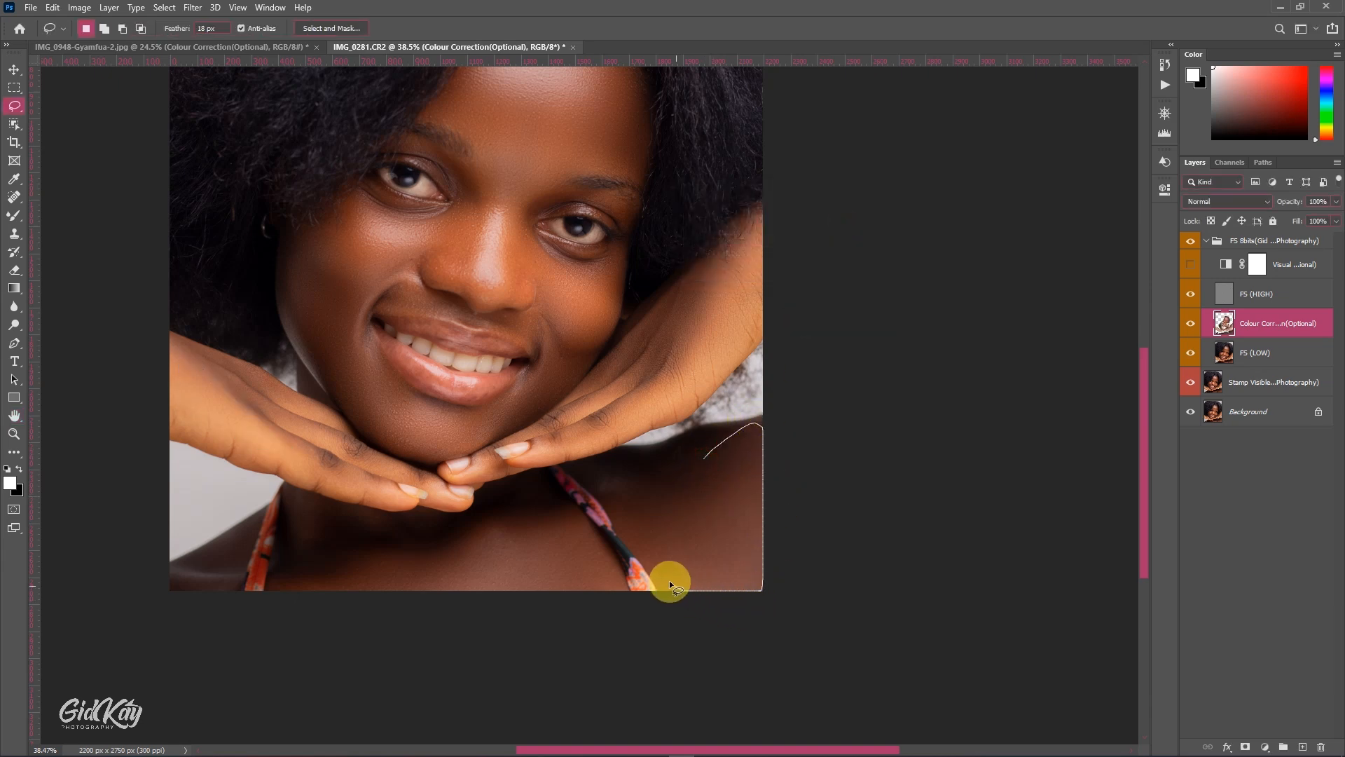
left_click_drag(639, 499, 704, 472)
right_click(704, 472)
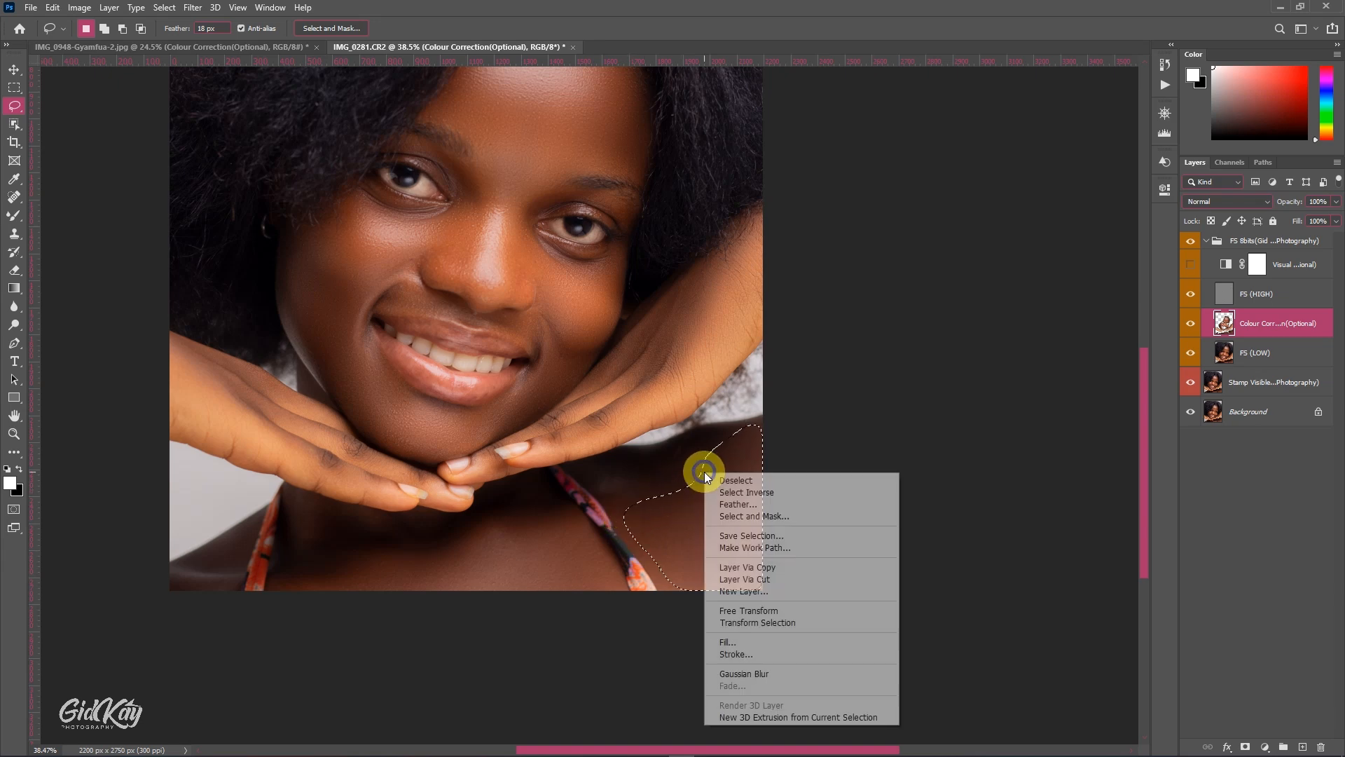
left_click(768, 672)
key("ctrl+d")
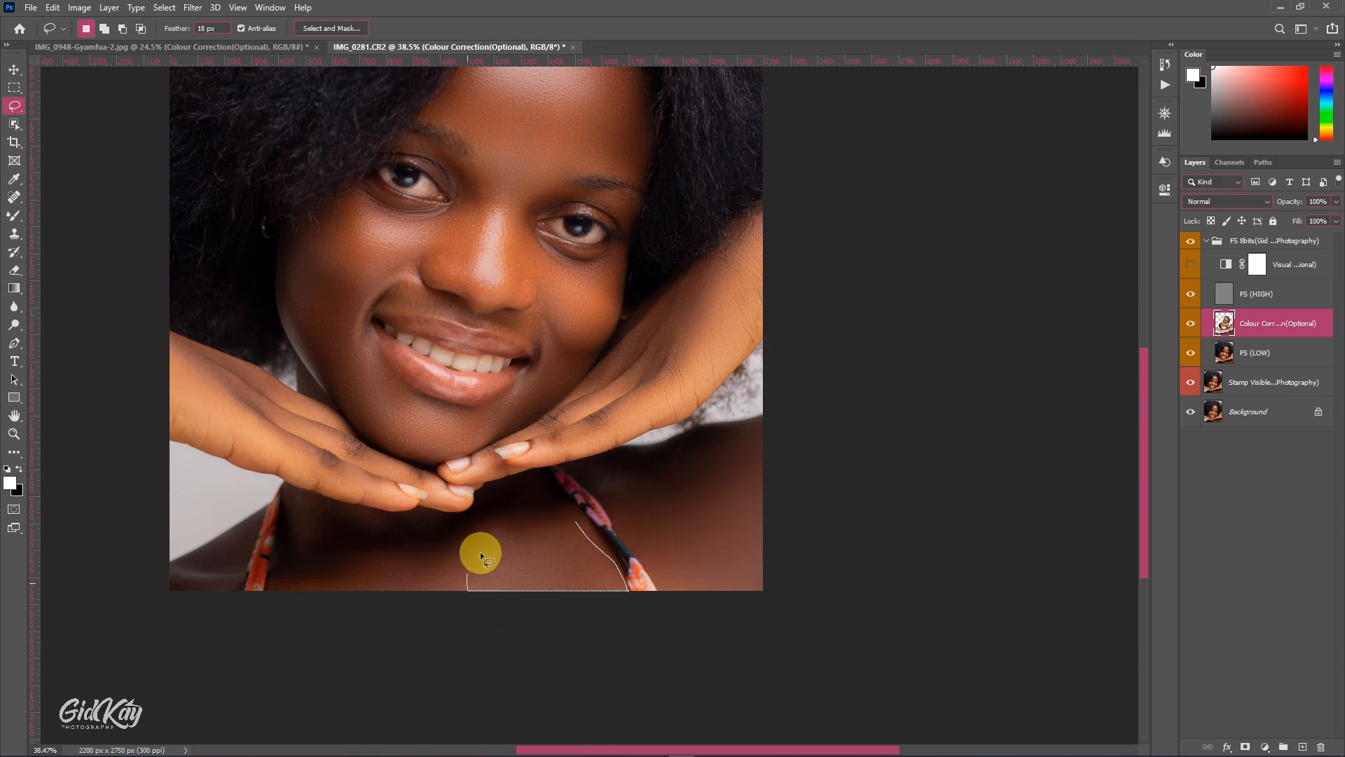
Lasso the chest area just inside the image-right strap and apply the Gaussian Blur to it
left_click_drag(549, 533, 554, 532)
right_click(554, 532)
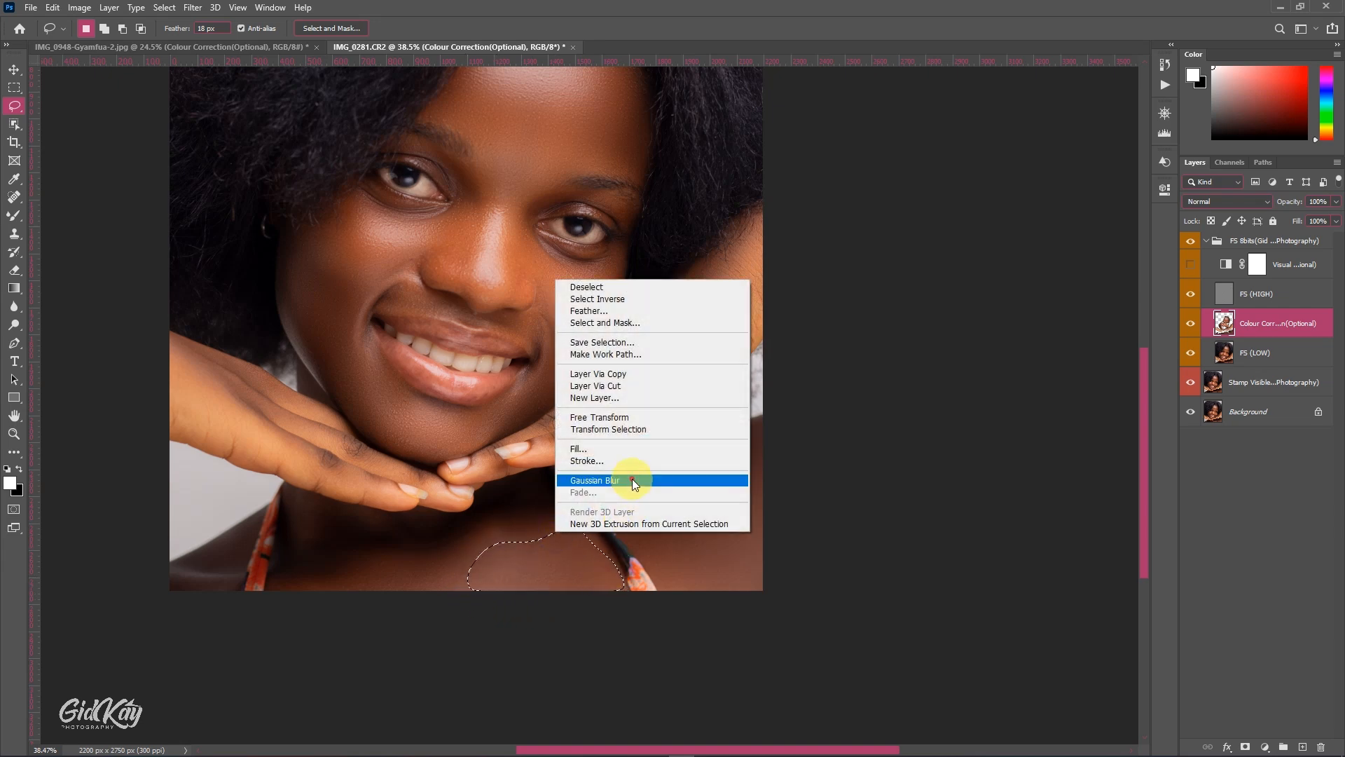
left_click(632, 476)
Lasso the middle of the chest along the lower image edge and apply the Gaussian Blur to it
mouse_move(443, 562)
left_mouse_down()
mouse_move(470, 555)
mouse_move(504, 601)
mouse_move(438, 626)
mouse_move(309, 609)
mouse_move(391, 562)
mouse_move(423, 556)
left_mouse_up()
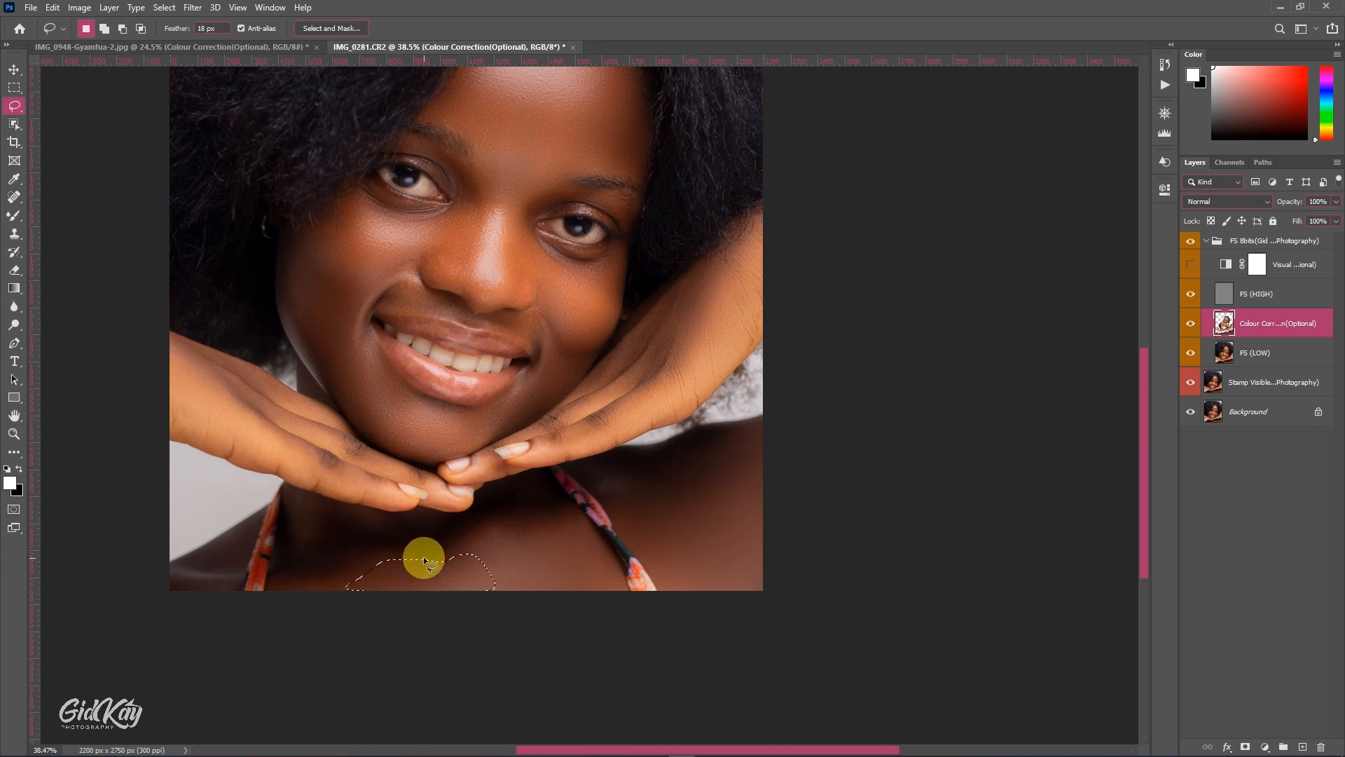
right_click(423, 556)
left_click(510, 505)
left_click(515, 505)
Compare the portrait with the Colour Correction(Optional) layer hidden and shown, and open the Navigator preview
scroll(511, 535, "up", 1)
scroll(511, 536, "down", 3)
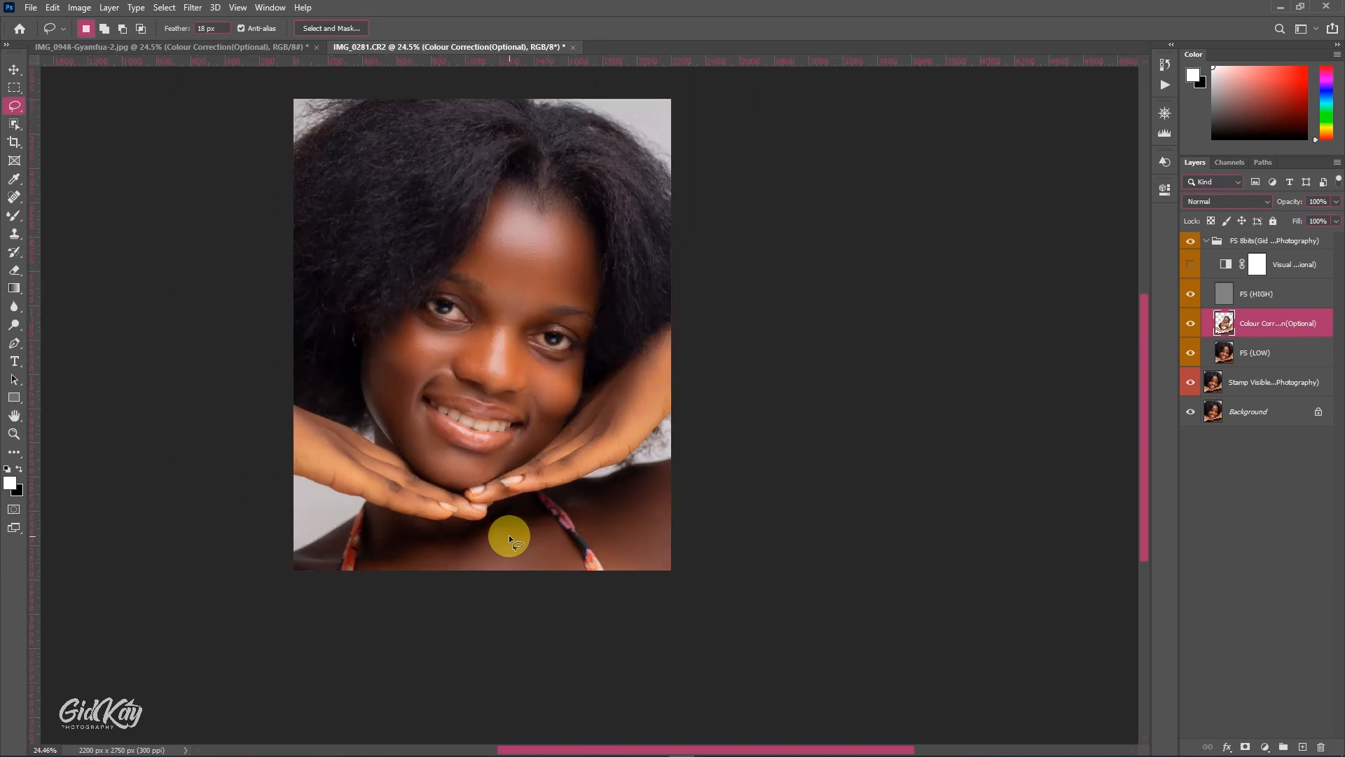
scroll(509, 535, "up", 2)
left_click_drag(528, 407, 577, 486)
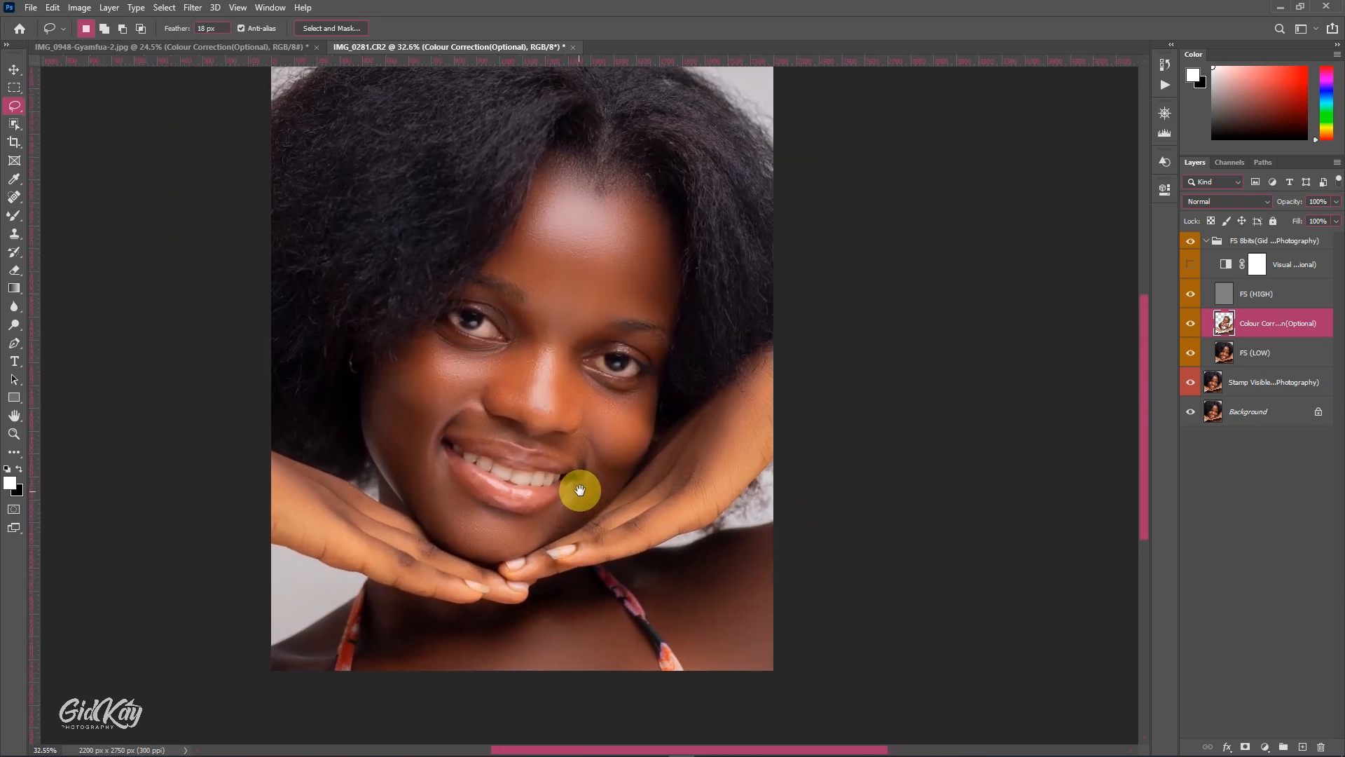
left_click(1191, 322)
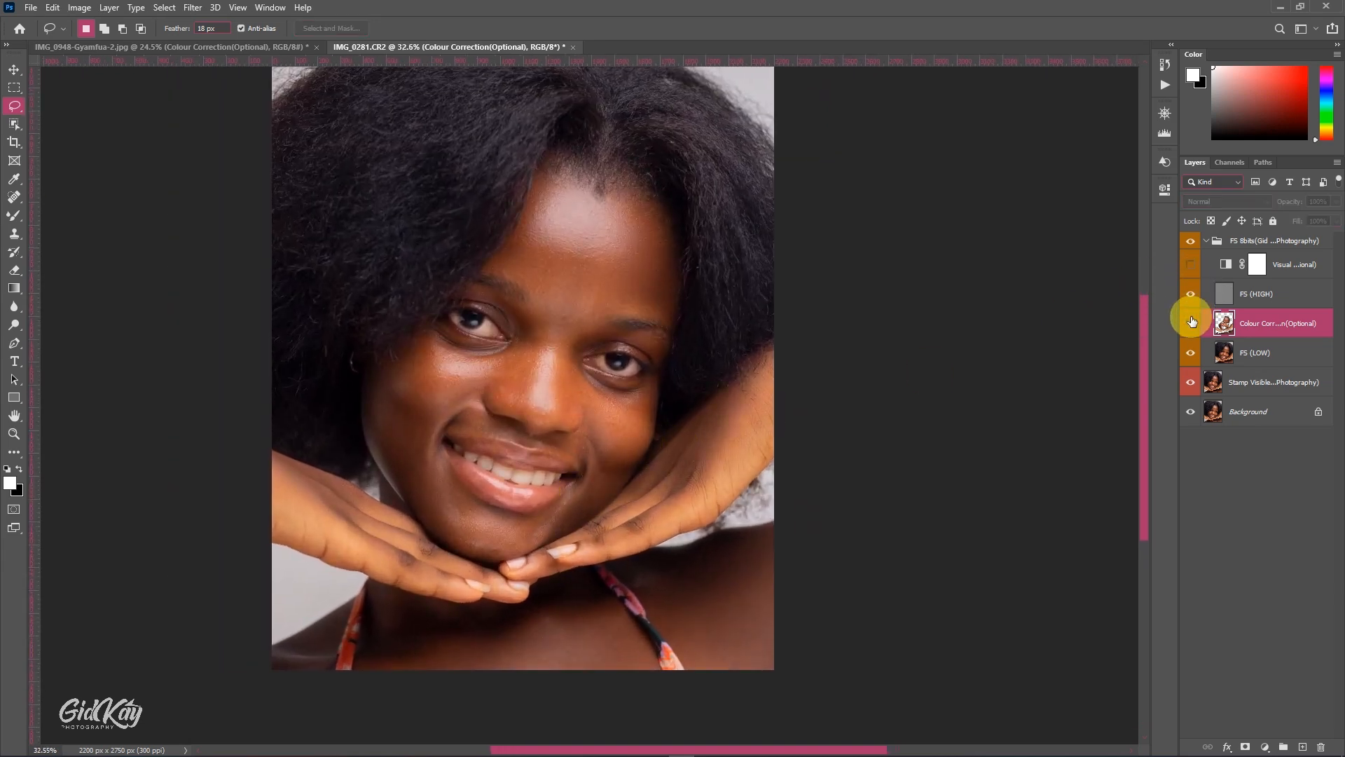
left_click(1191, 322)
left_click(1190, 322)
left_click(1190, 321)
left_click(1191, 322)
left_click(1191, 321)
left_click(1164, 118)
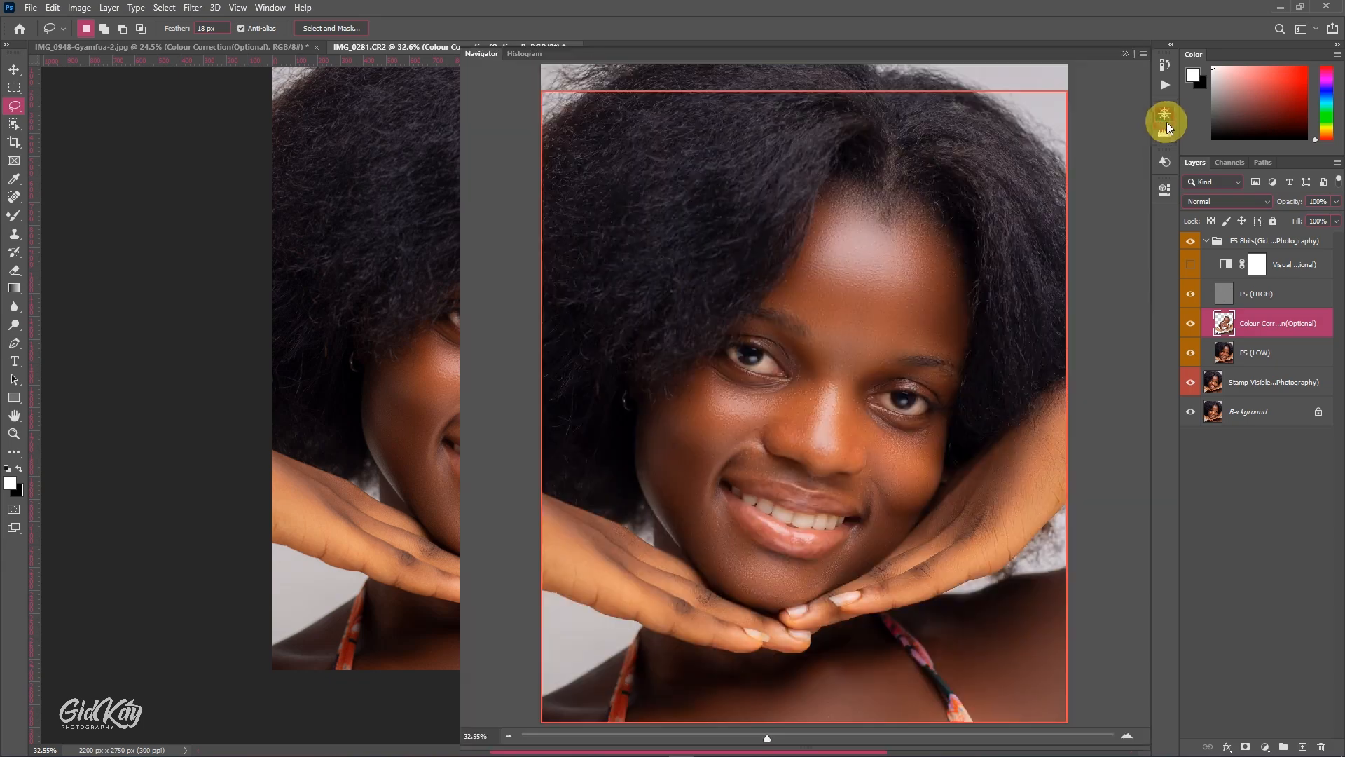